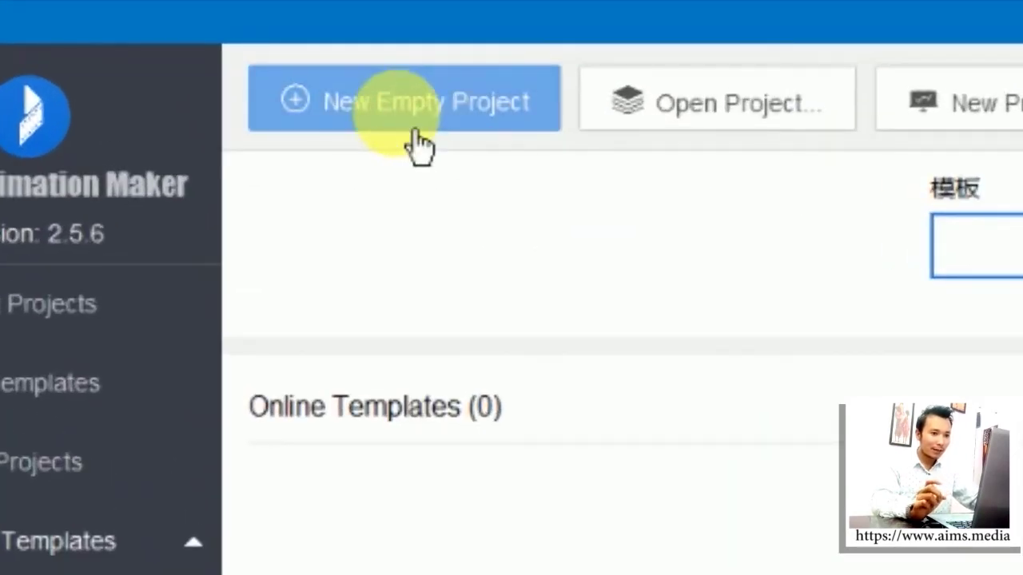
- Create a new empty project and add the "audio tutorial" file from the WHITE BOARD ANIMATION folder as a sound
click(415, 134)
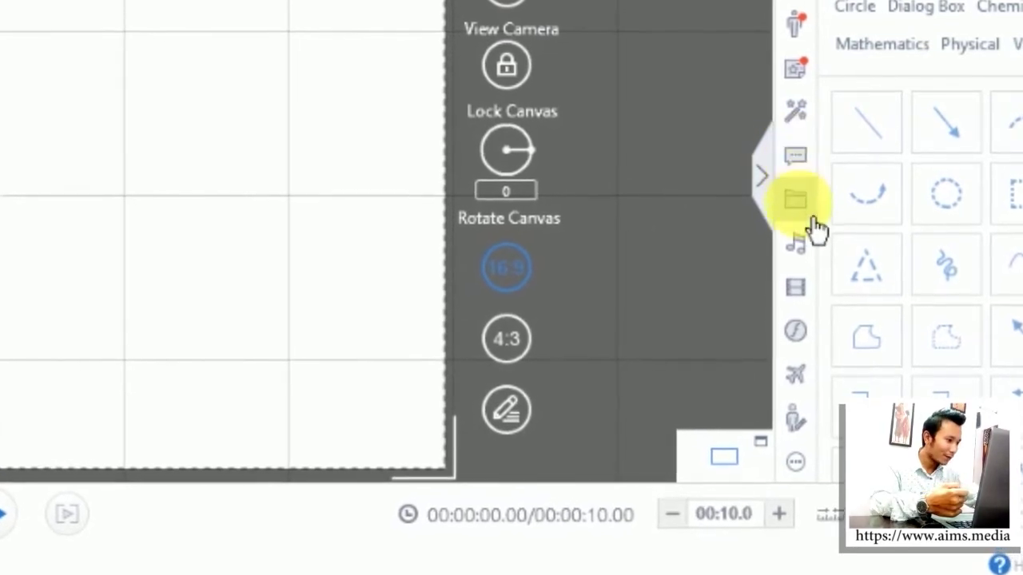
click(809, 274)
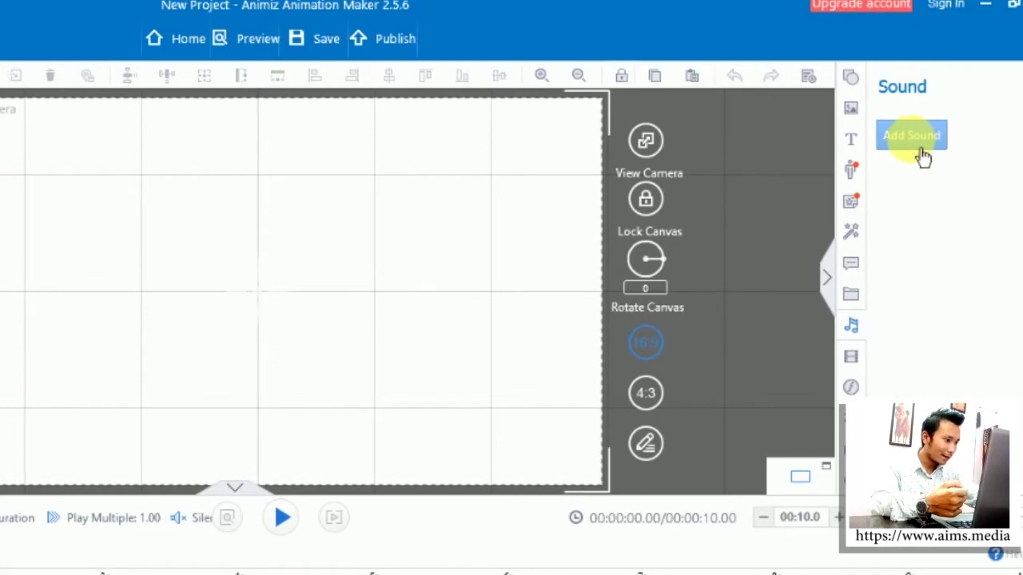
click(911, 138)
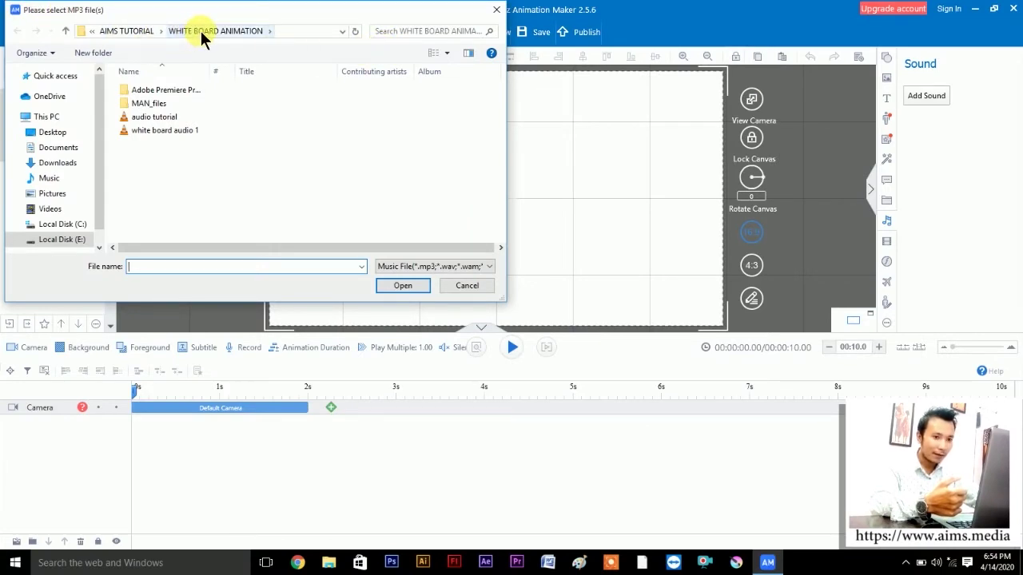
click(188, 116)
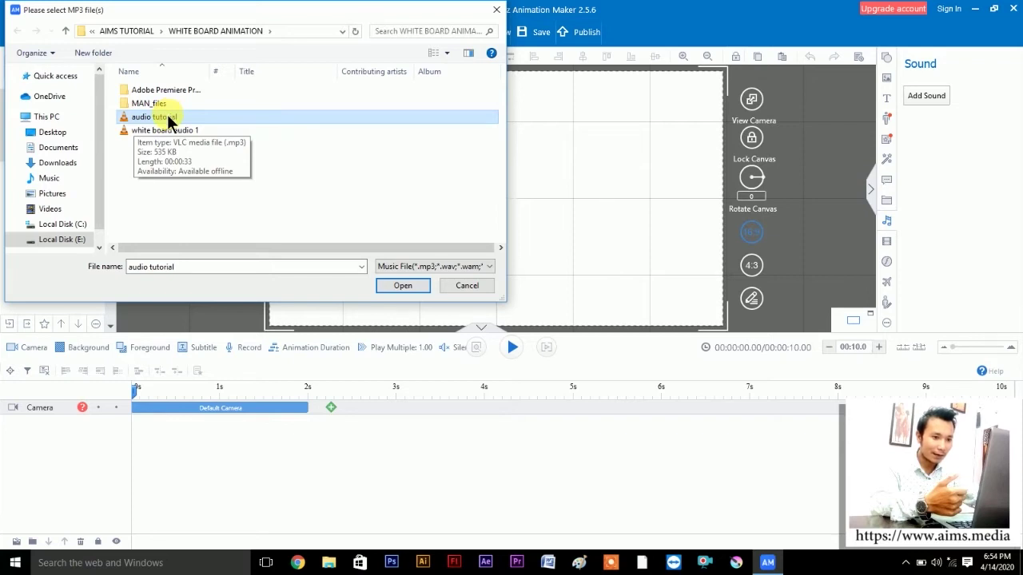
click(168, 117)
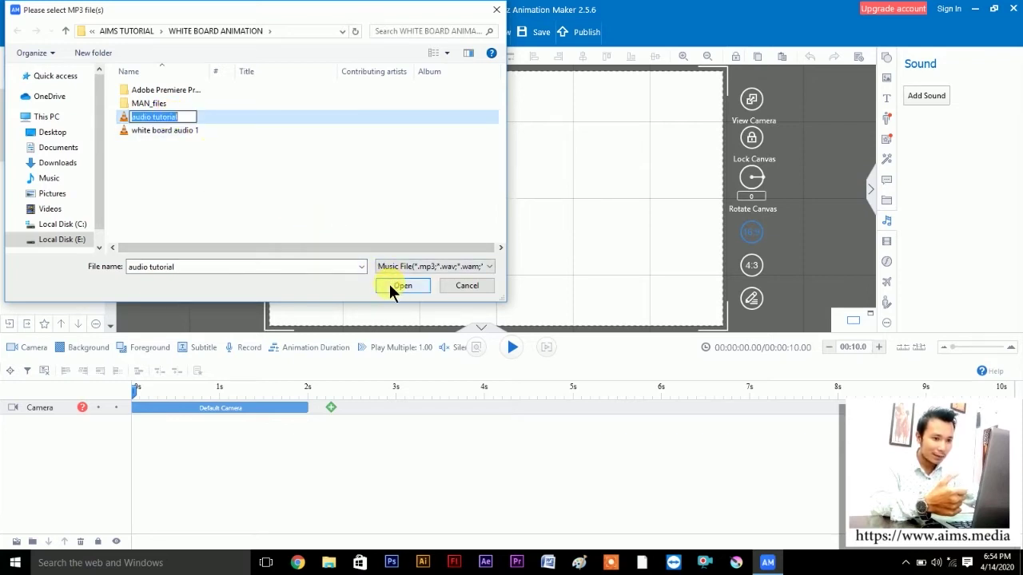
click(390, 286)
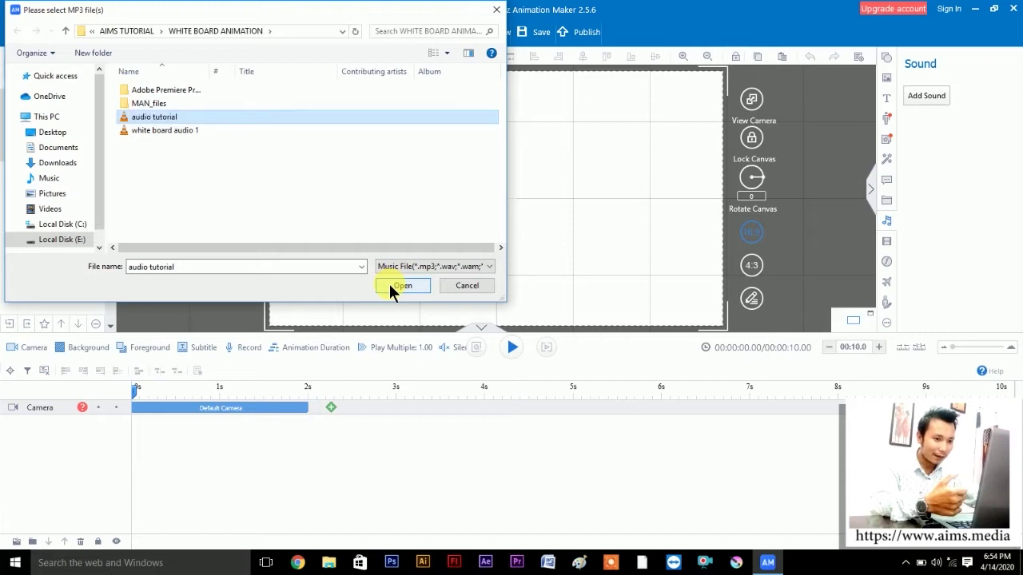
click(393, 284)
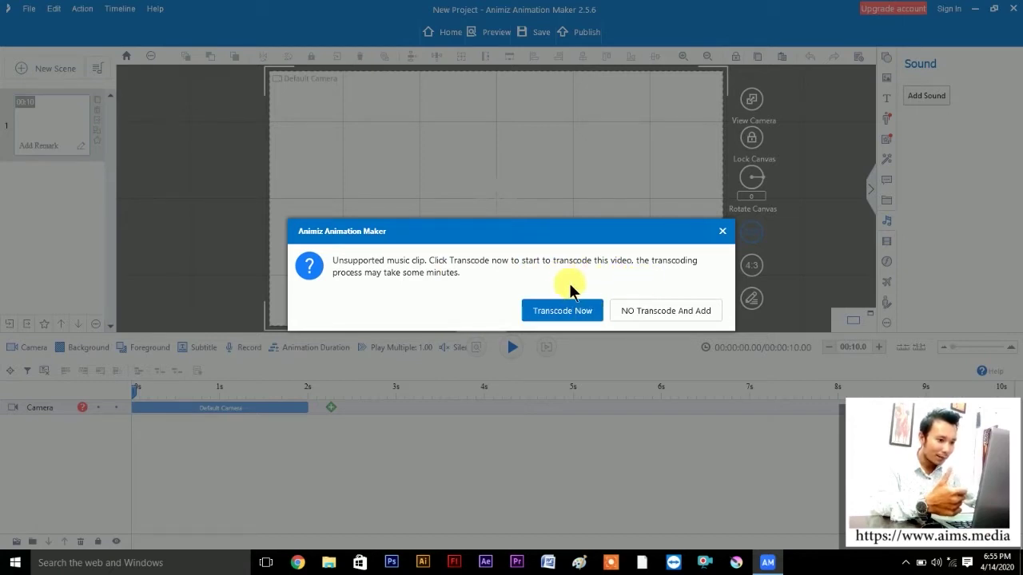
- Transcode the sound clip, extend the timeline to the music's length, and select the Audio track
click(580, 324)
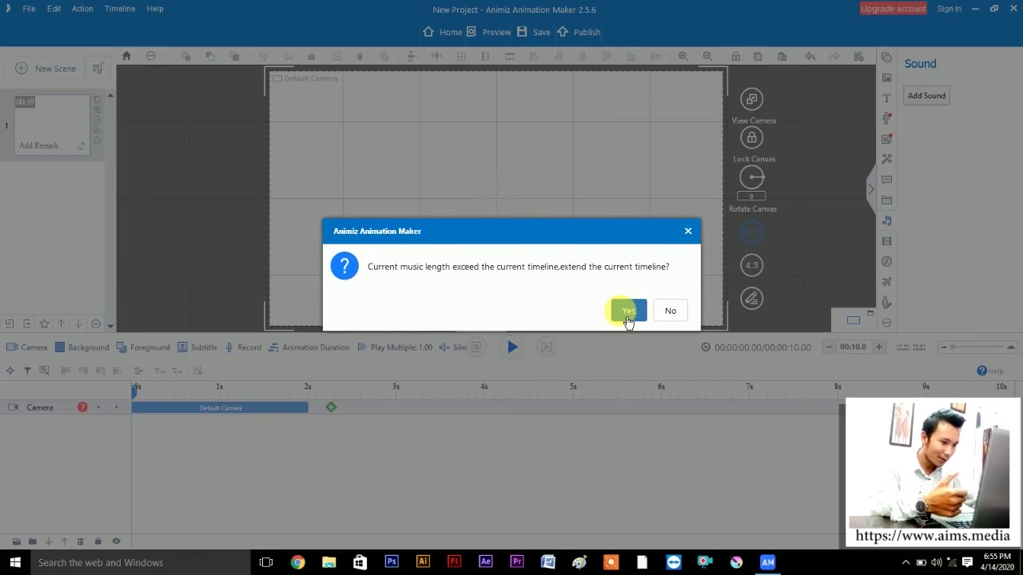
click(628, 311)
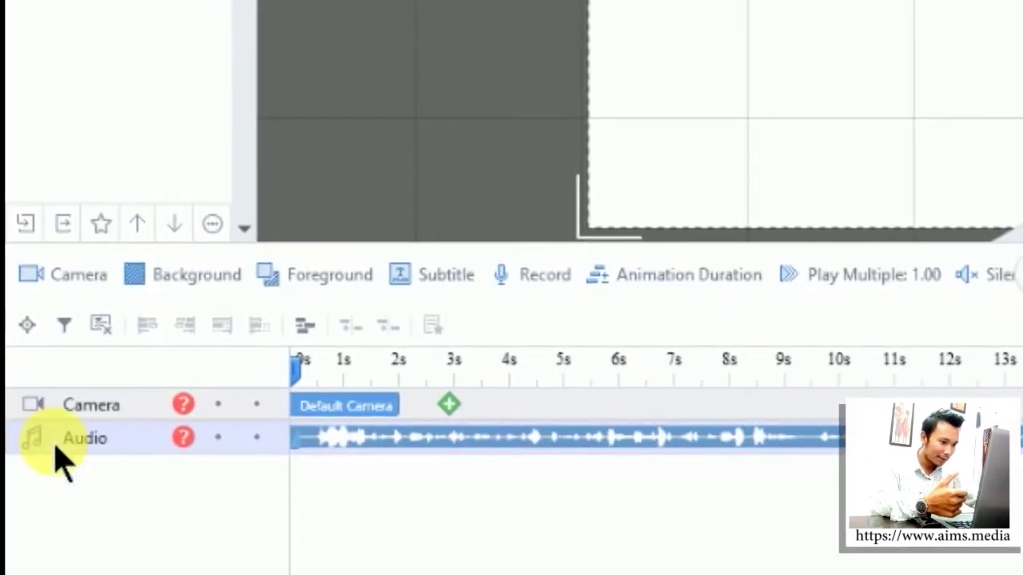
click(80, 445)
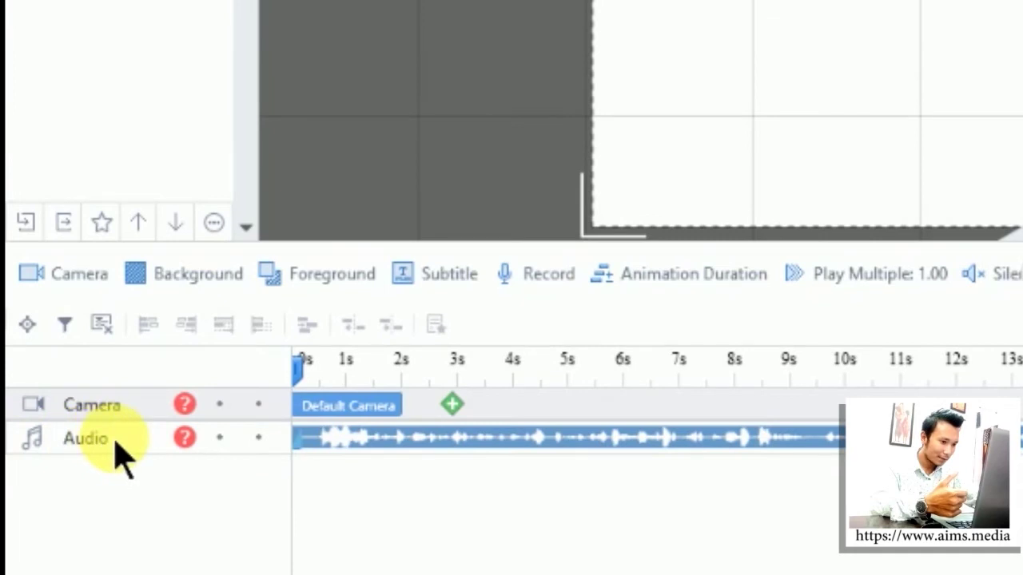
click(96, 449)
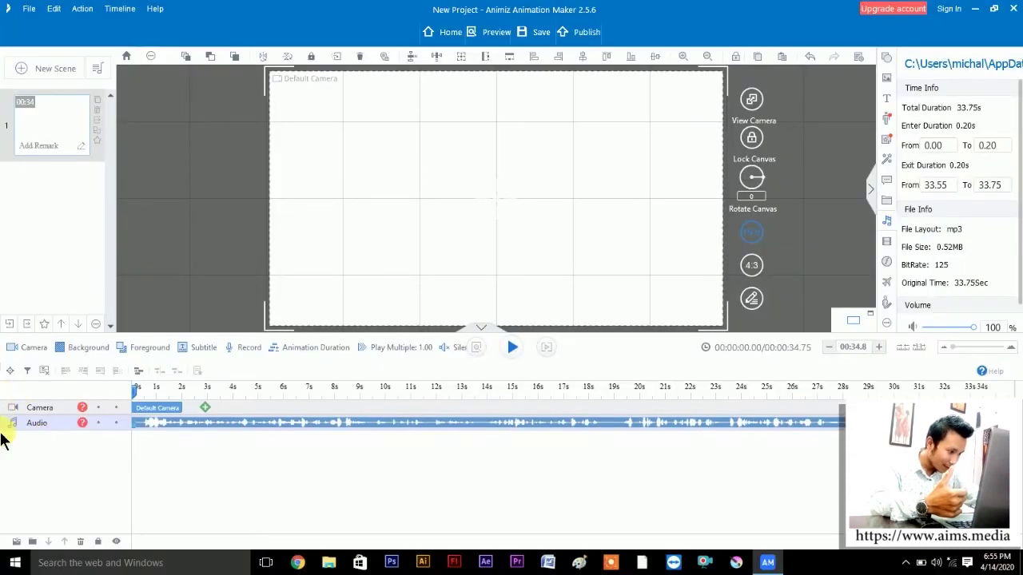
- Scrub the playhead over about the first second of the audio track and return it to 0 s
click(148, 393)
drag(150, 396, 128, 391)
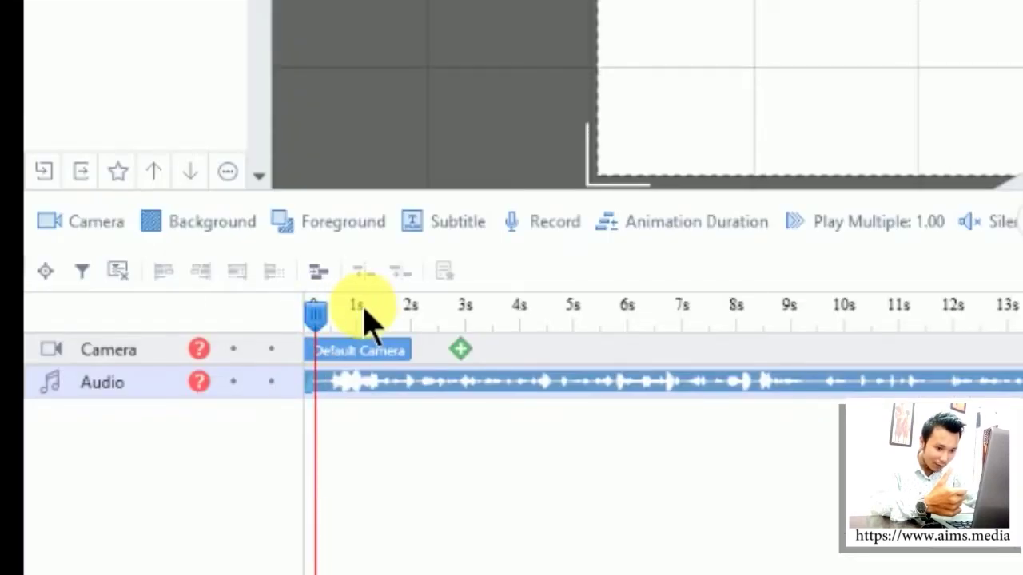
drag(324, 305, 371, 323)
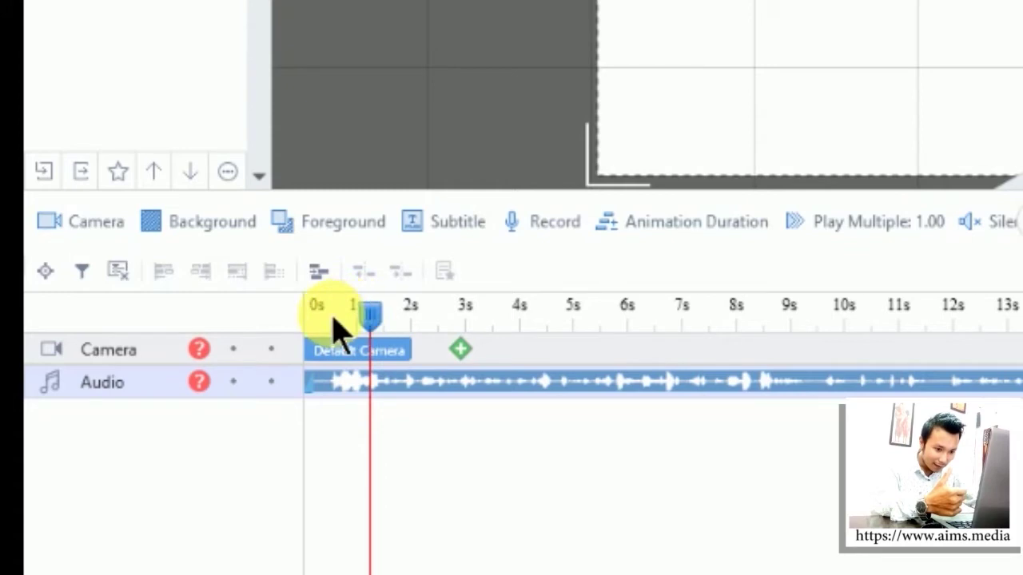
drag(363, 316, 306, 314)
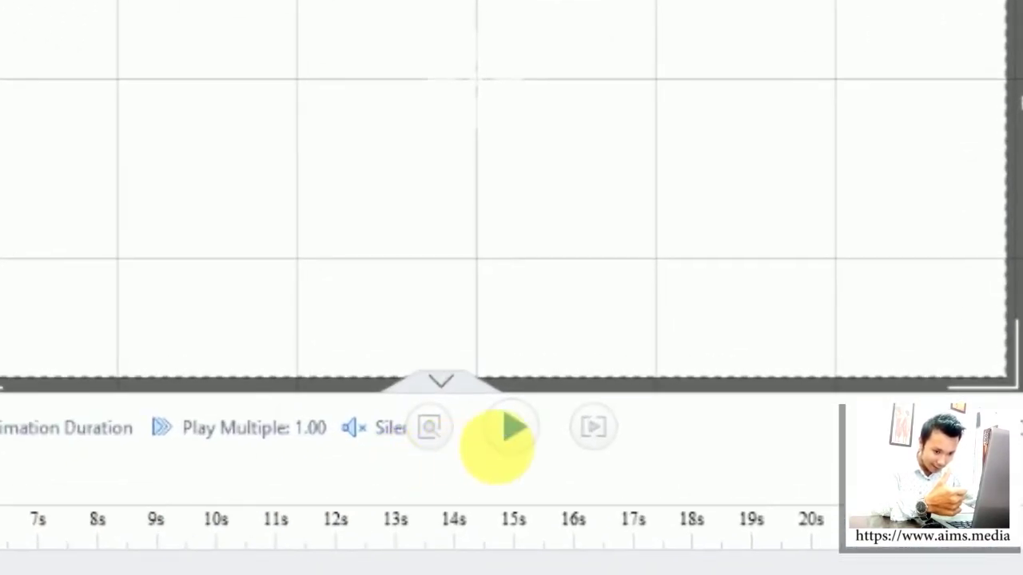
- Listen to the opening seconds of the audio track twice, returning the playhead to 0 s after each playback
click(529, 440)
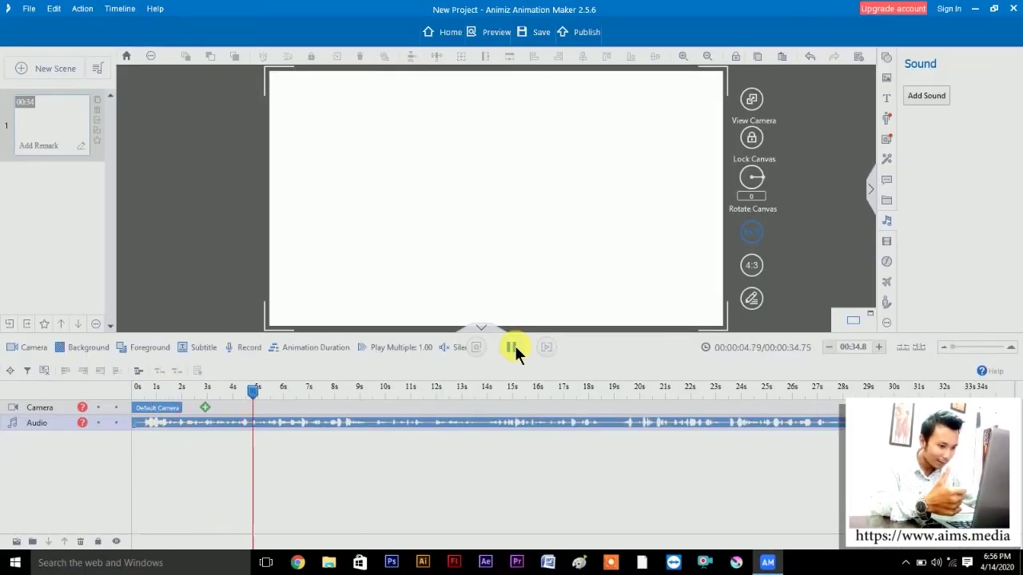
click(514, 345)
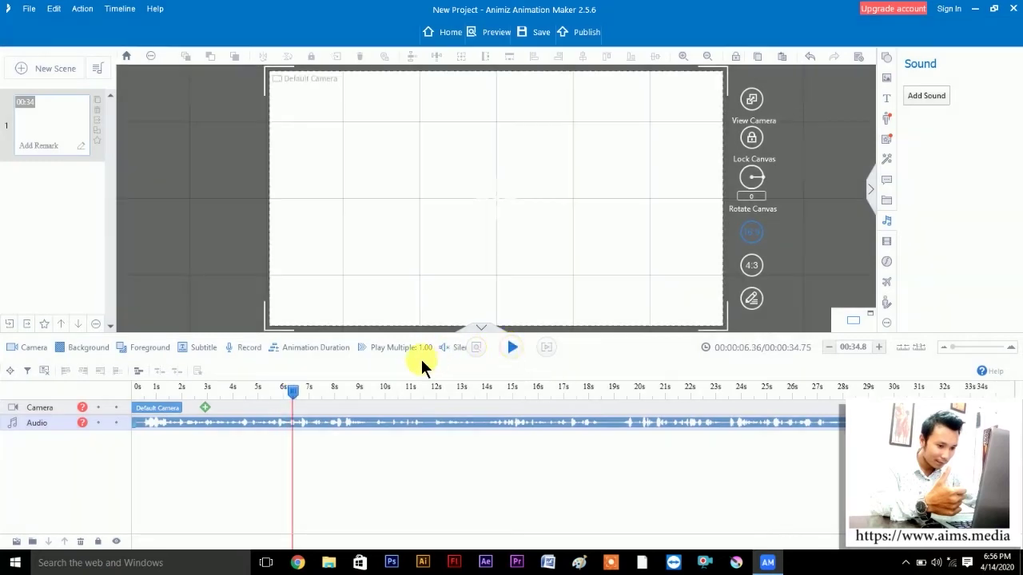
drag(295, 393, 107, 402)
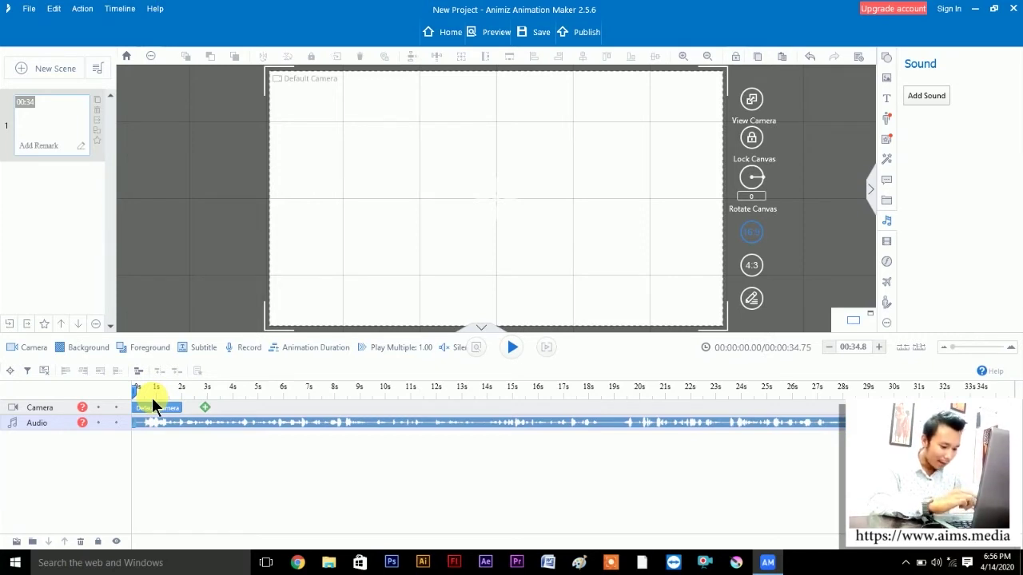
key(space)
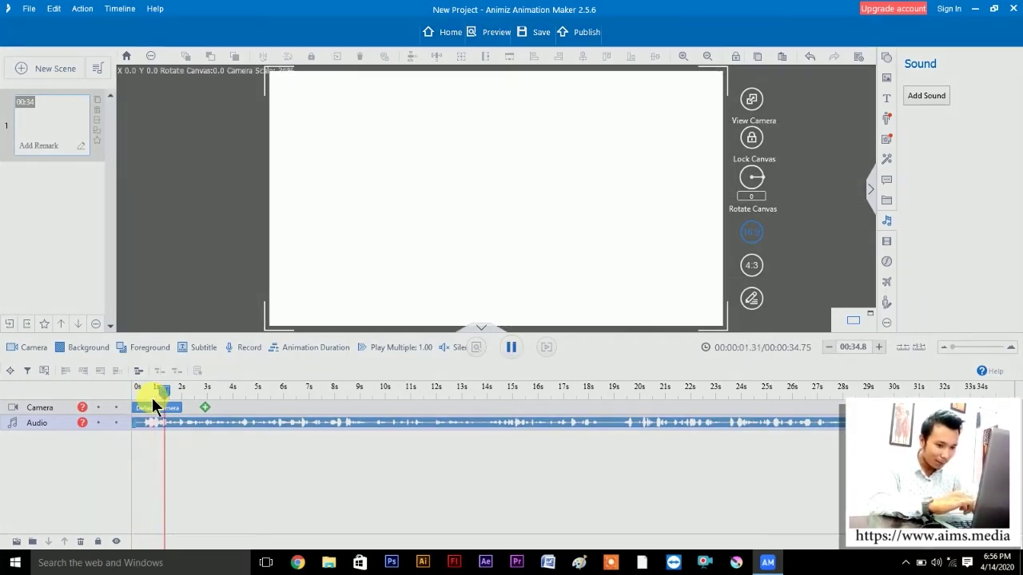
key(space)
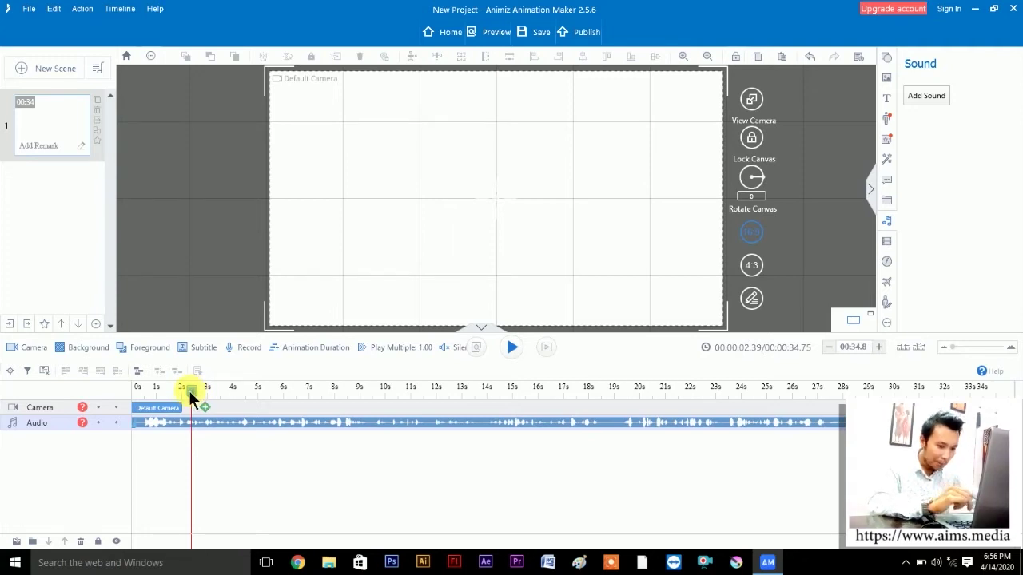
drag(192, 397, 132, 391)
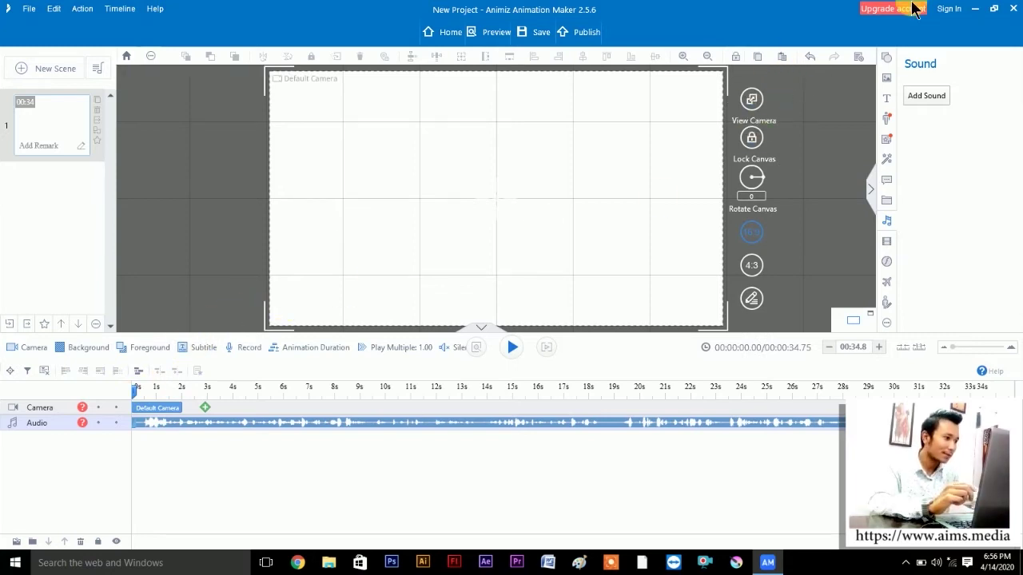
- Open the Roles library, check the network connection, and refresh the list of roles
click(889, 120)
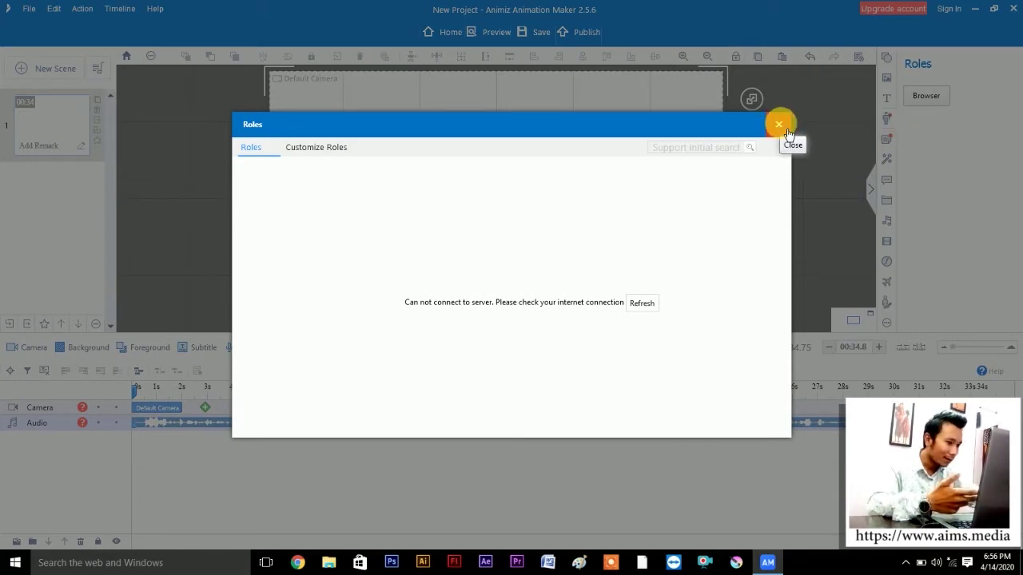
click(780, 125)
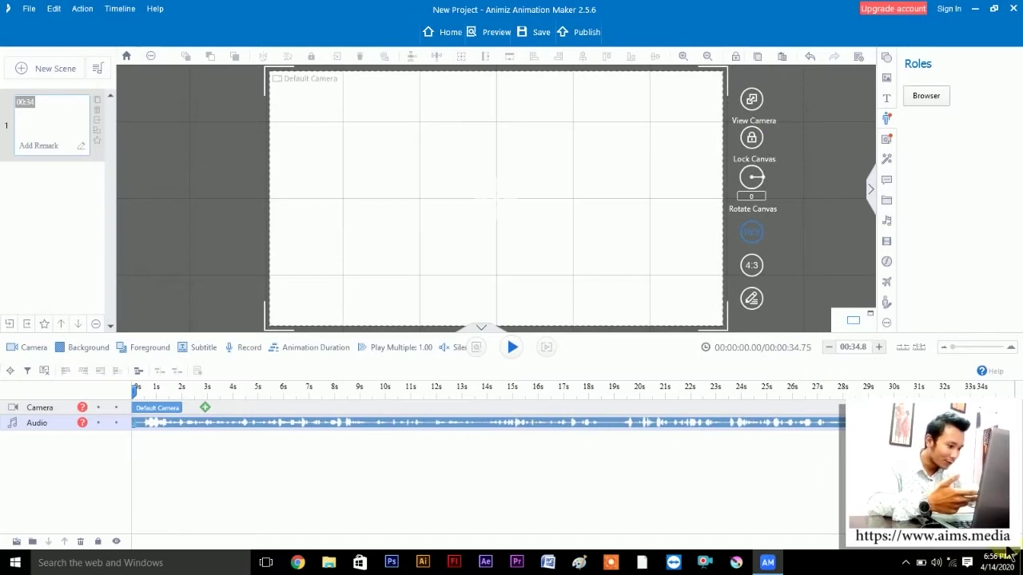
click(953, 564)
click(952, 562)
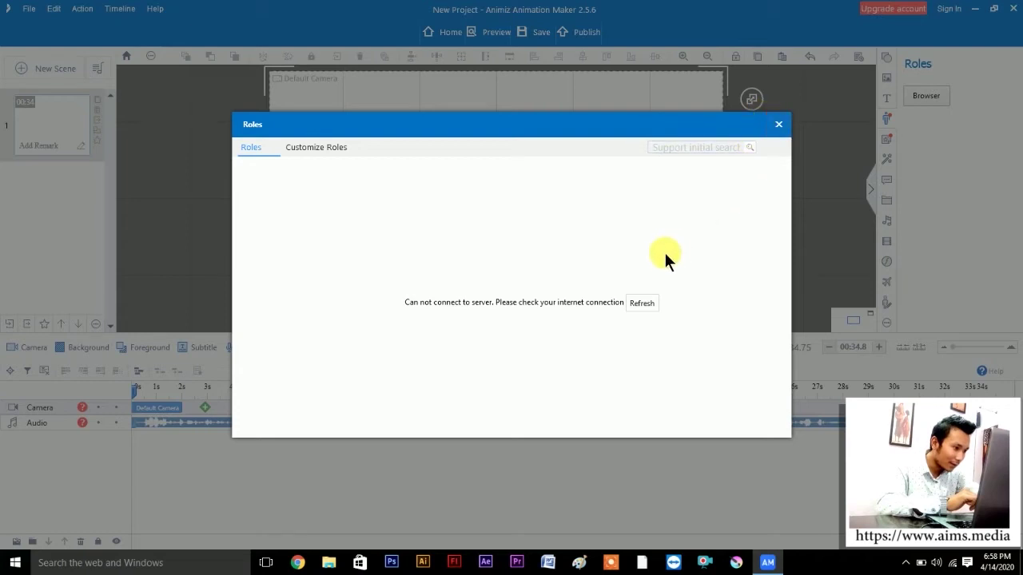
click(649, 305)
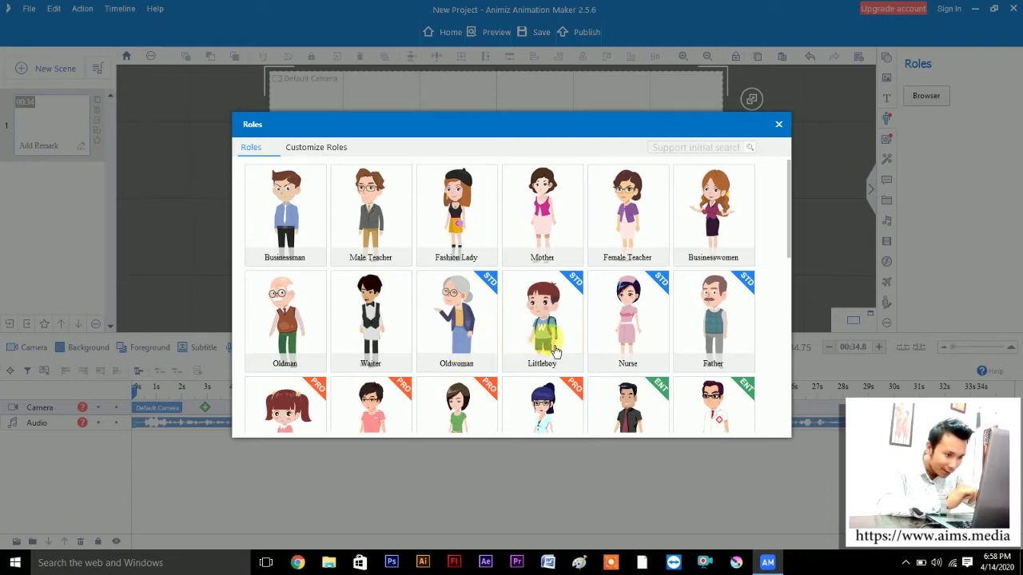
- Try to add the Oldwoman role from the Roles library and dismiss the sign-in dialog
click(459, 318)
click(452, 265)
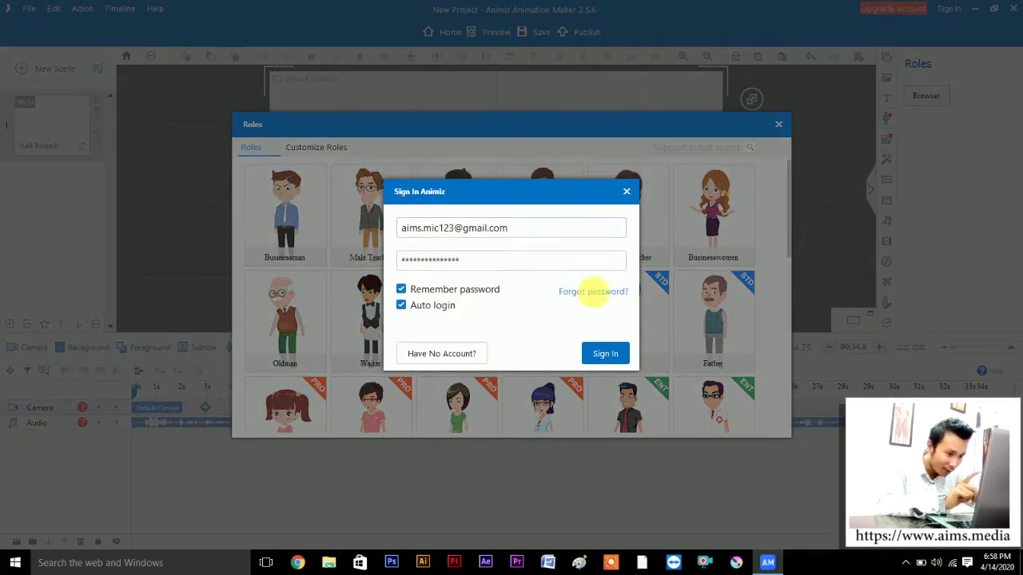
click(628, 195)
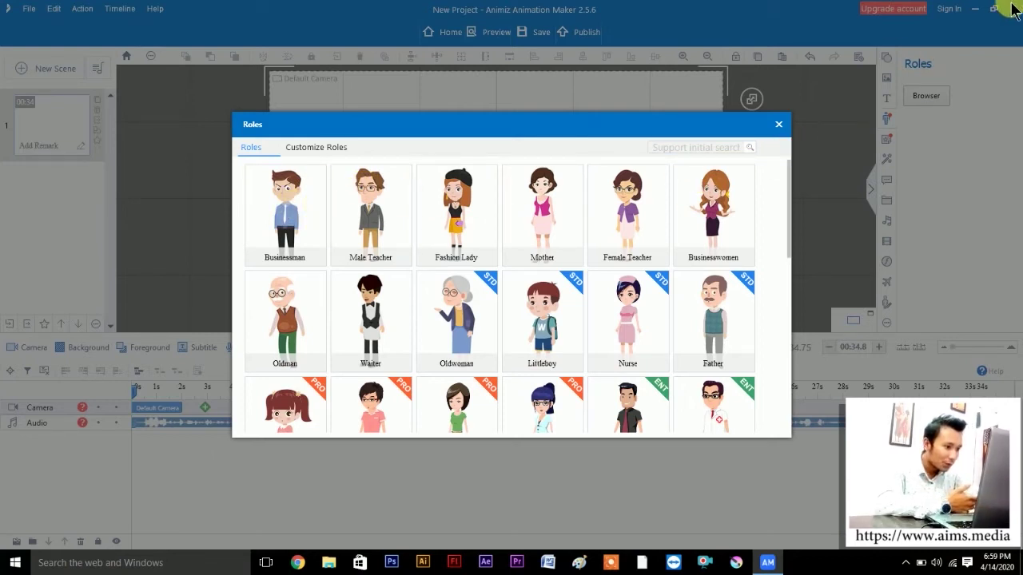
click(886, 118)
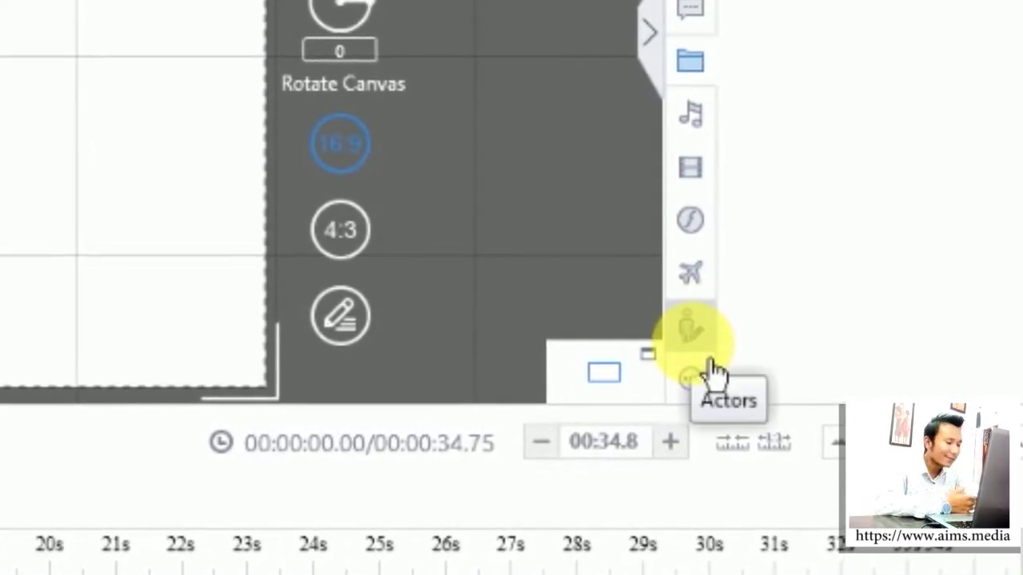
- Add the blond man Flash Actor in his first pose, pointing sideways, and place him at about X -523, Y 41 on the canvas
click(711, 366)
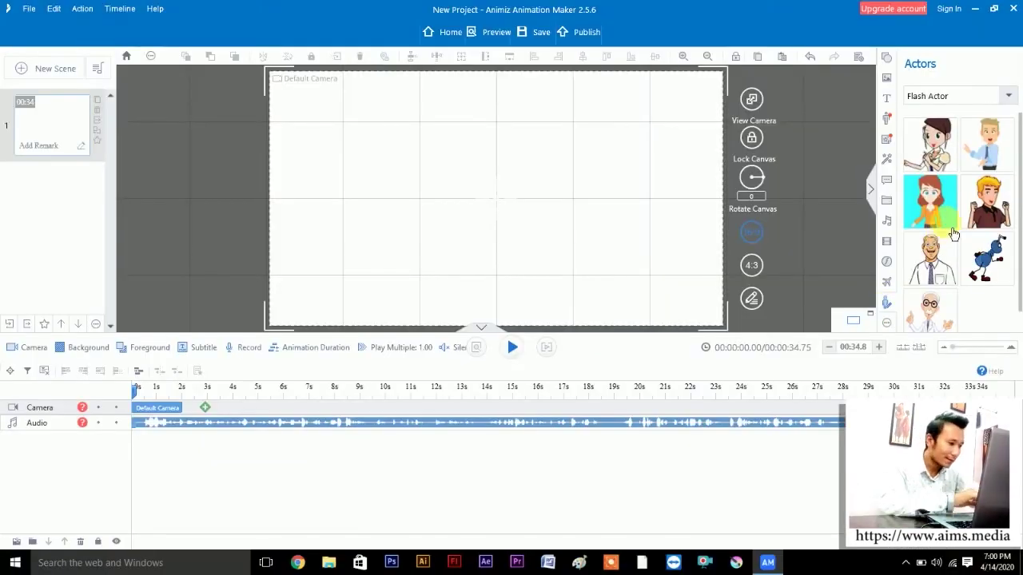
scroll(959, 192, down, 1)
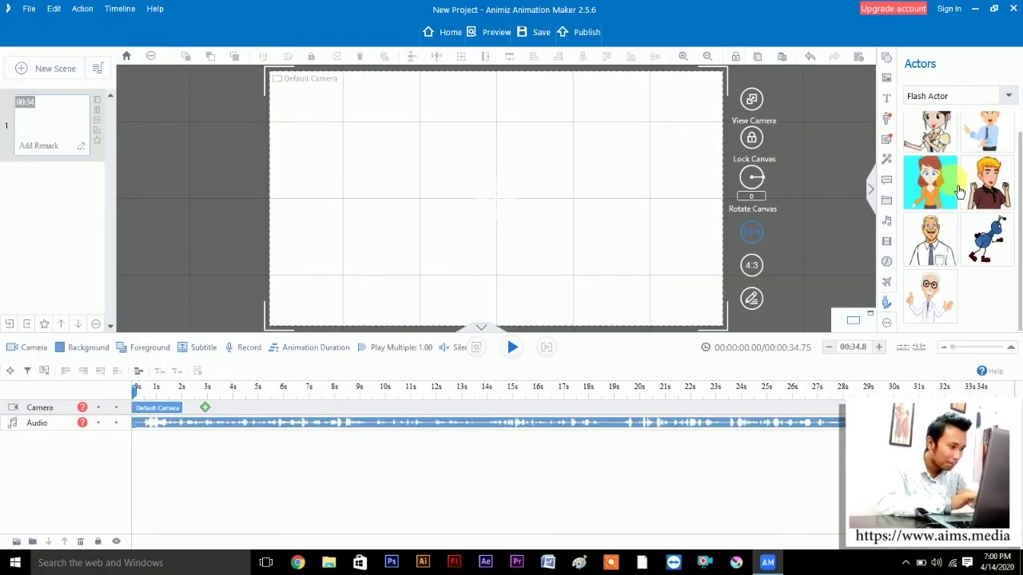
scroll(958, 192, up, 1)
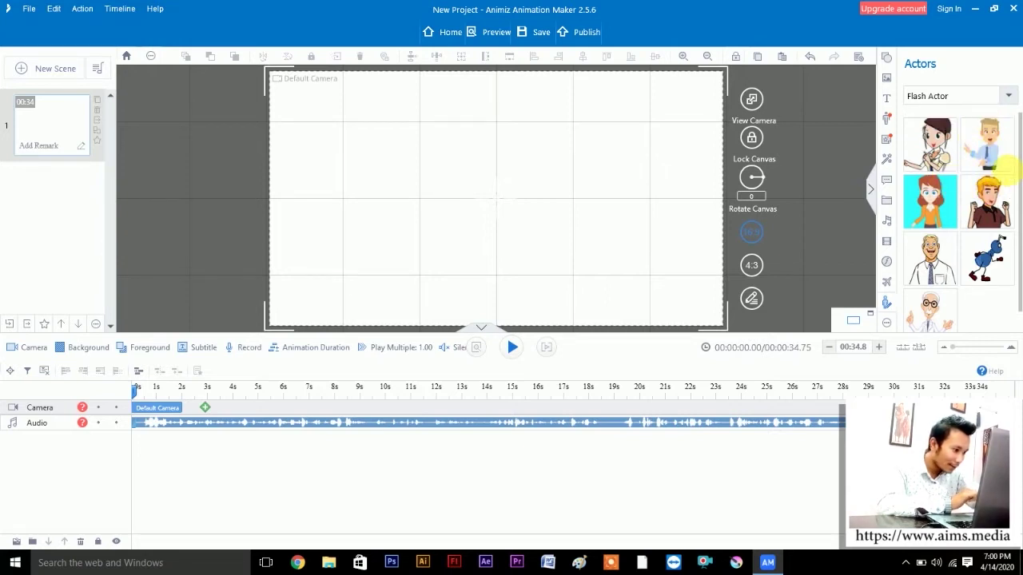
click(1006, 203)
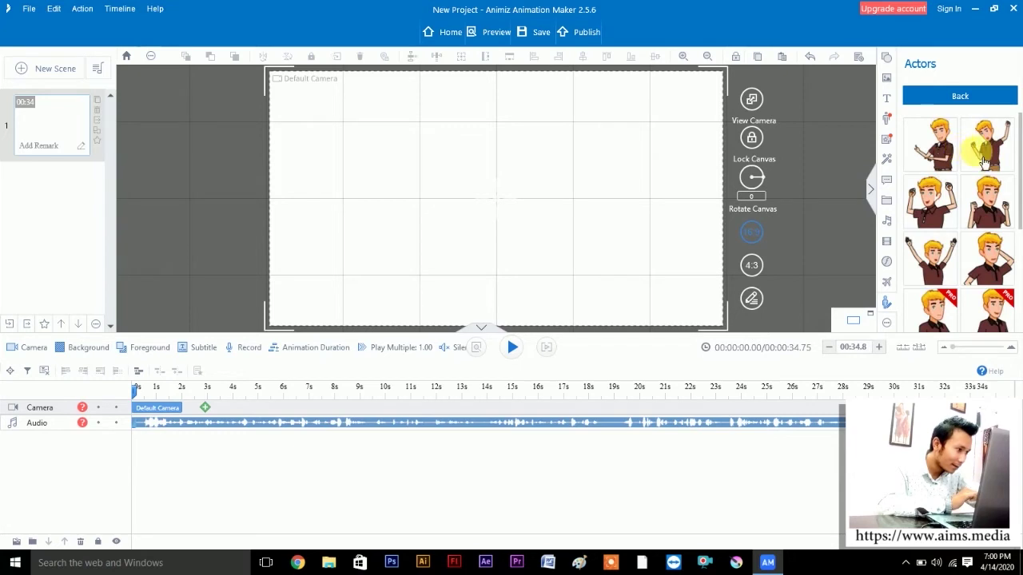
scroll(947, 168, down, 2)
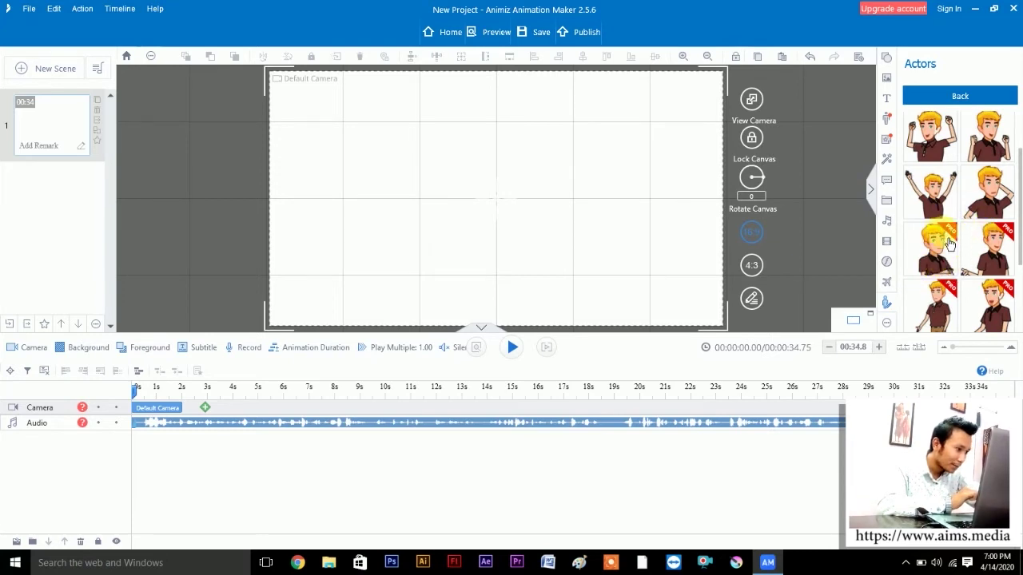
scroll(952, 217, up, 1)
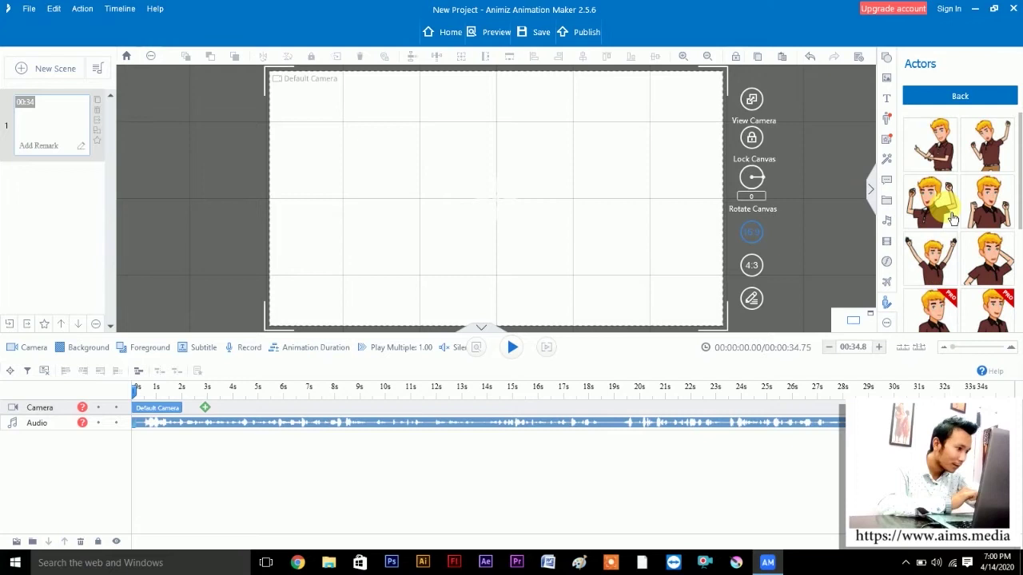
click(948, 155)
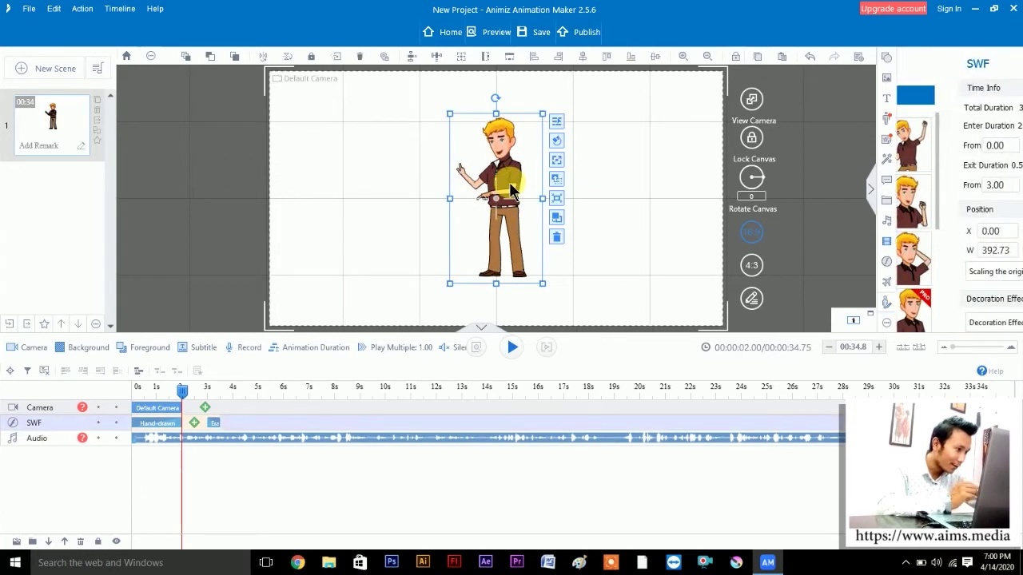
drag(509, 182, 381, 202)
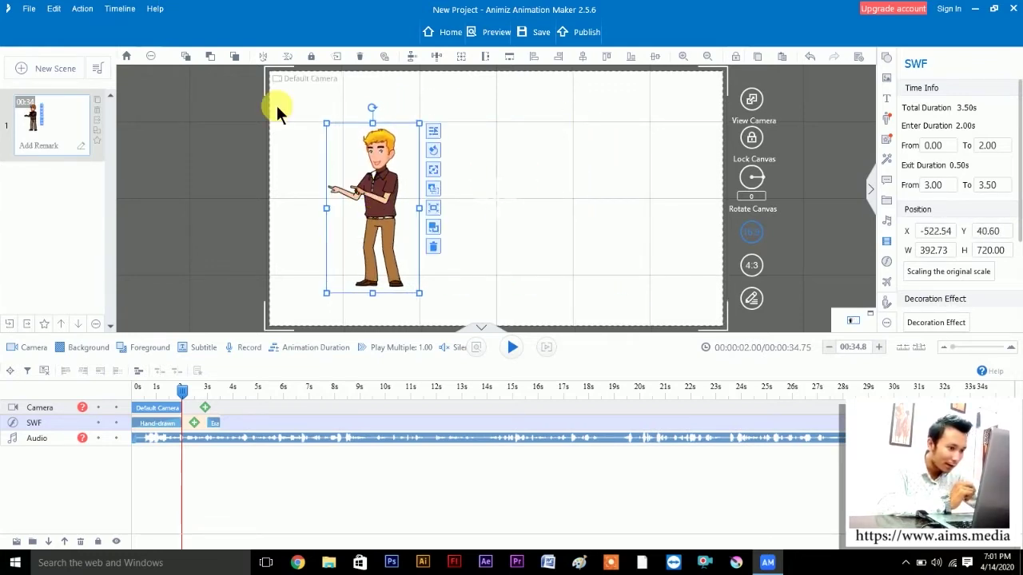
- Flip the blond man actor horizontally and move him to about X -16, Y 119 near the canvas centre
click(82, 9)
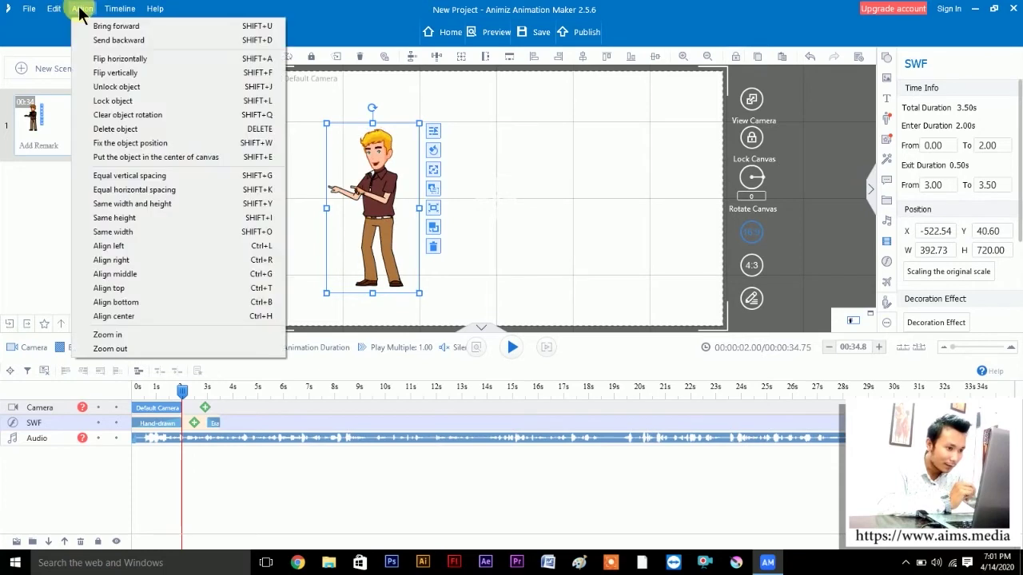
click(109, 60)
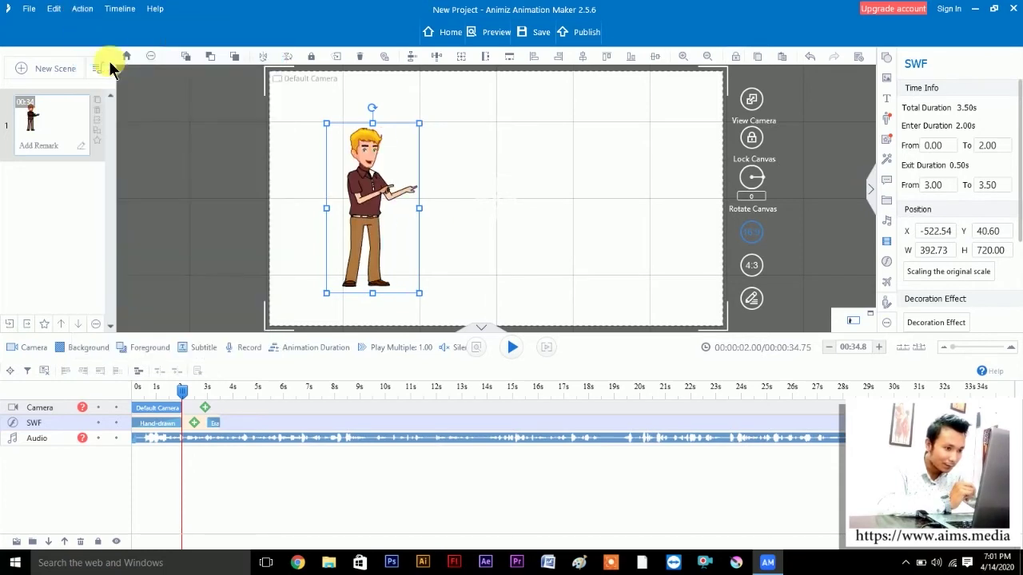
drag(371, 174, 496, 203)
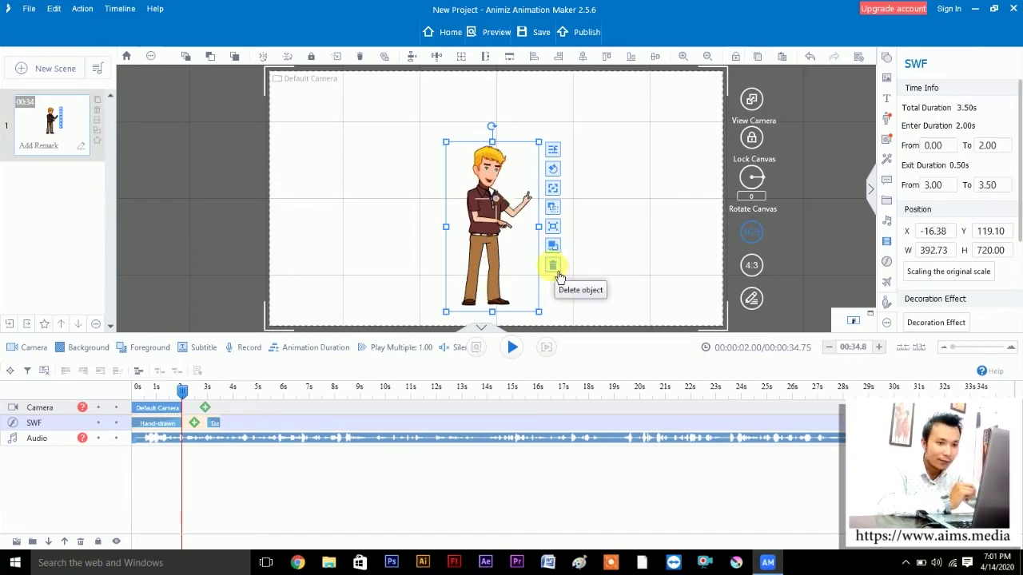
- Replace the blond man with the grey-haired Flash Actor in shirt and tie, second pose, placed at about X -14, Y 8
click(554, 266)
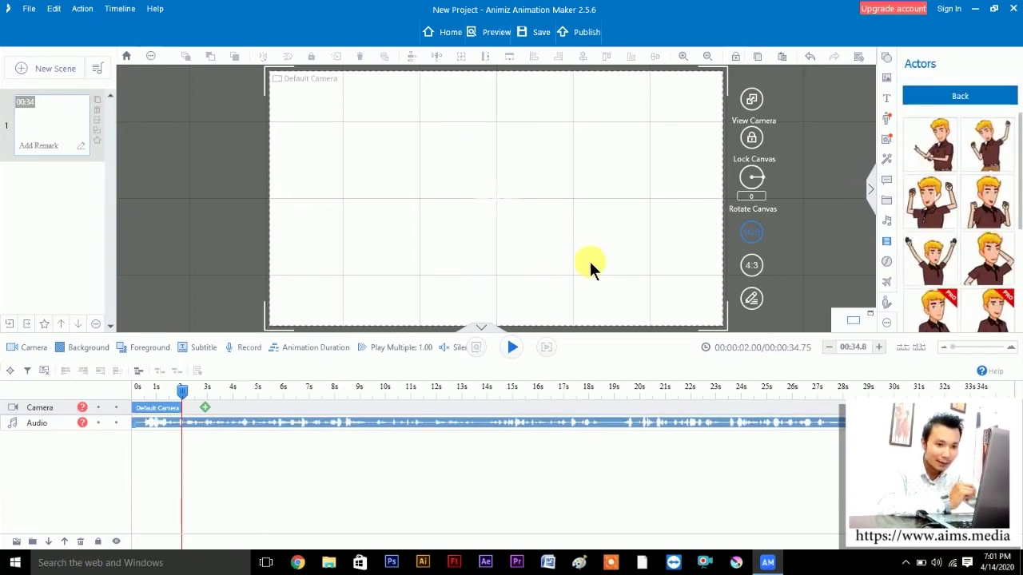
scroll(979, 275, down, 2)
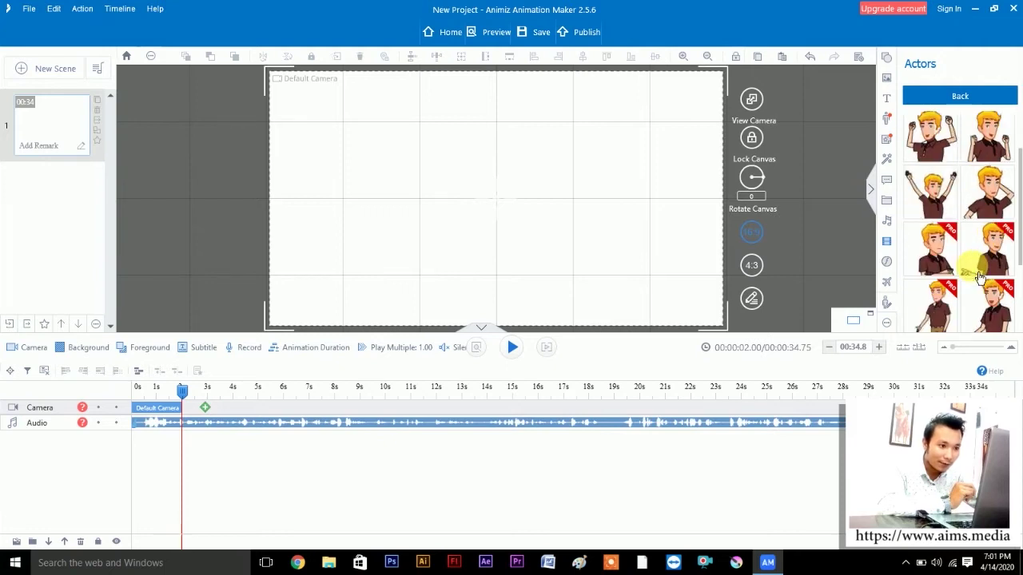
scroll(978, 272, up, 2)
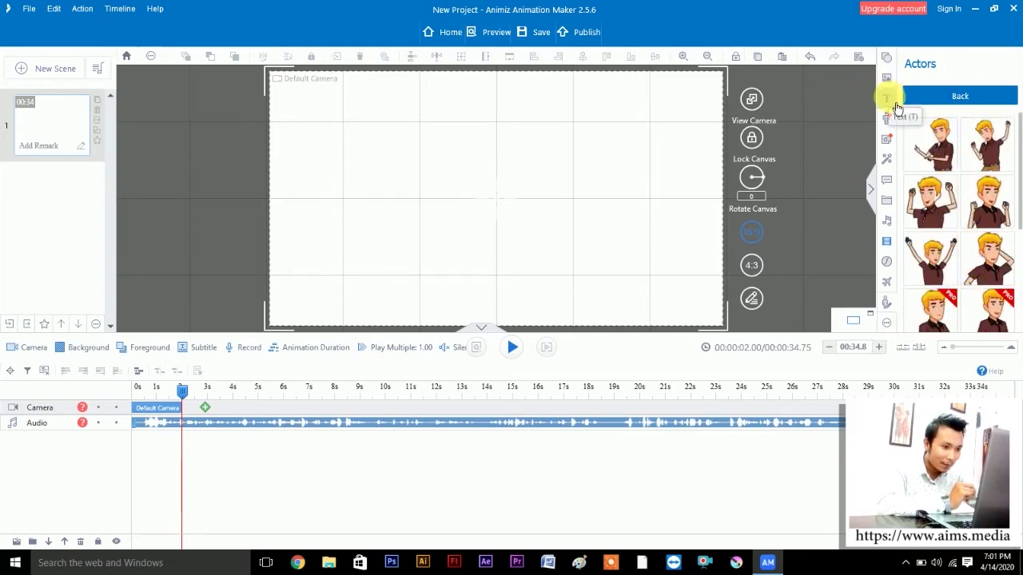
click(957, 97)
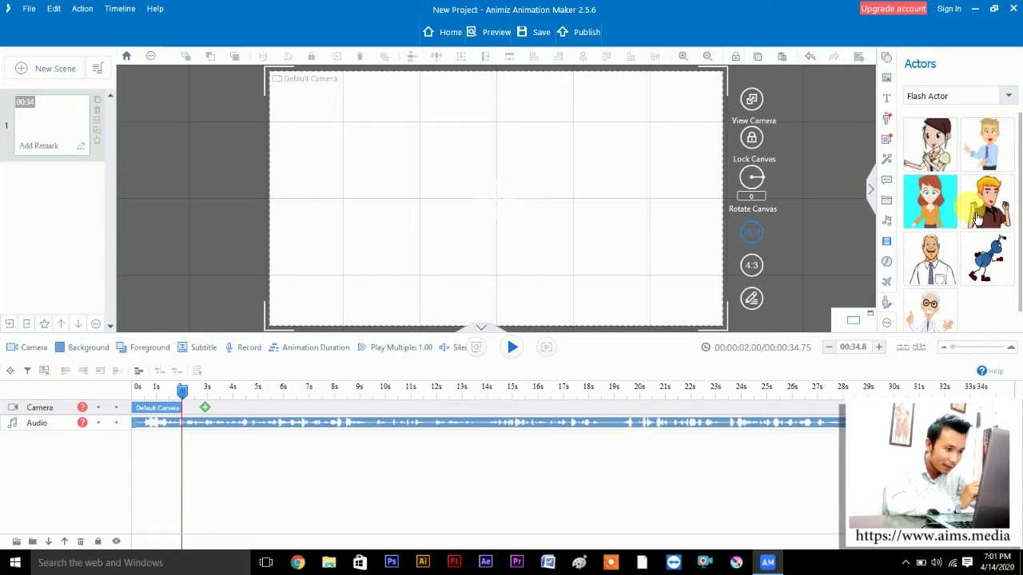
click(937, 249)
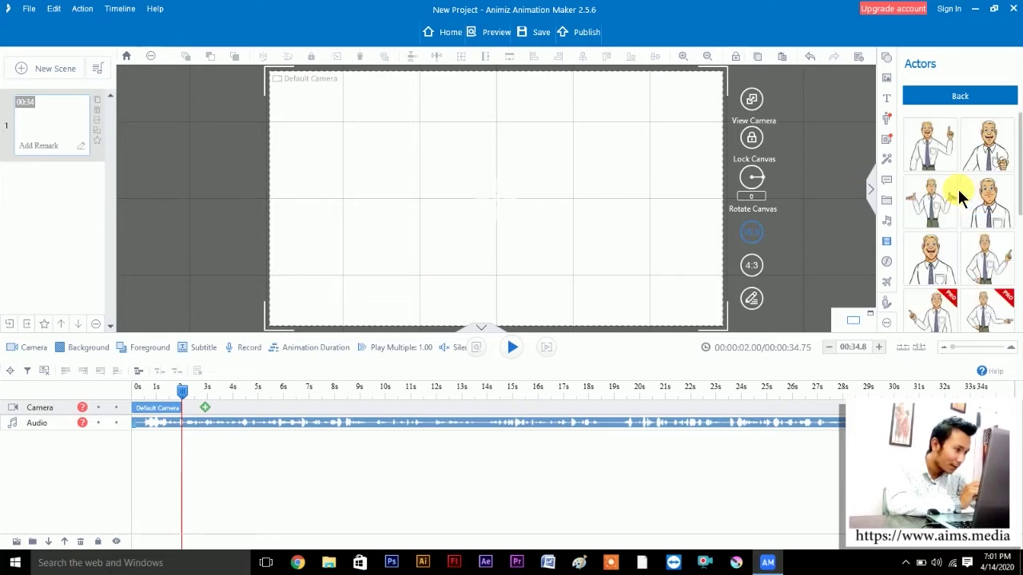
click(995, 159)
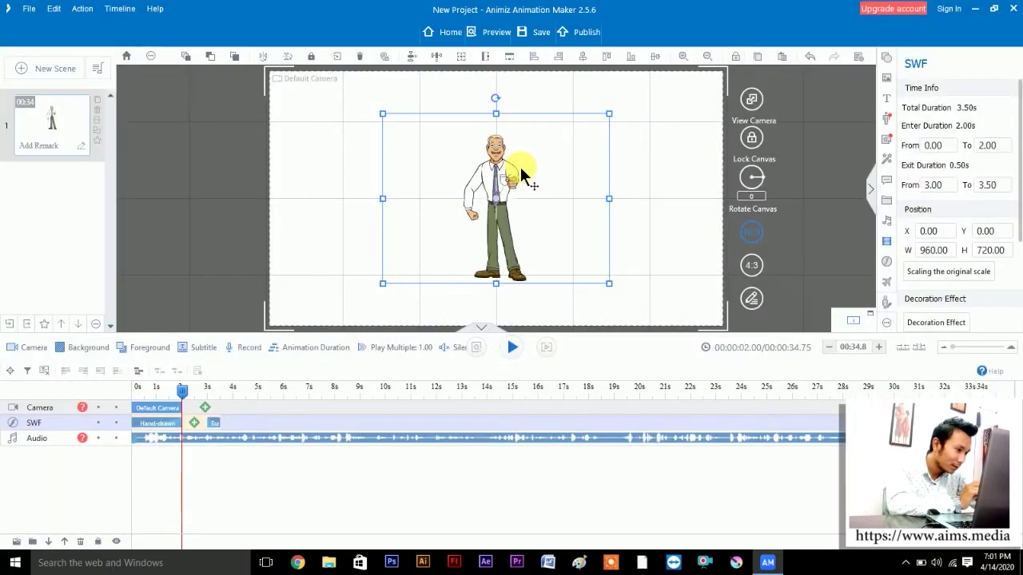
drag(491, 178, 496, 182)
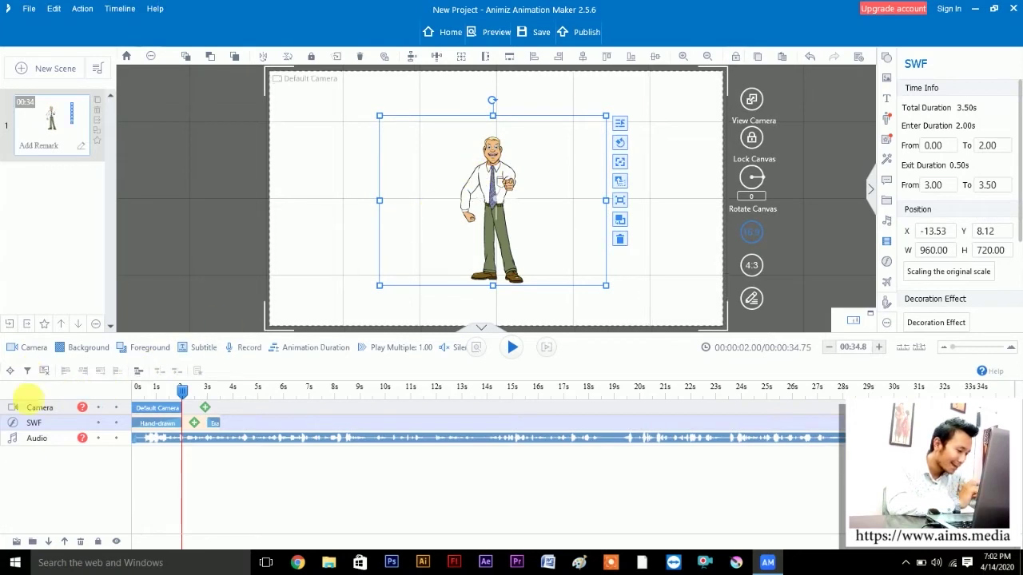
- Select the grey-haired actor's SWF layer and reposition him at about X 19, Y -24 on the canvas
click(29, 422)
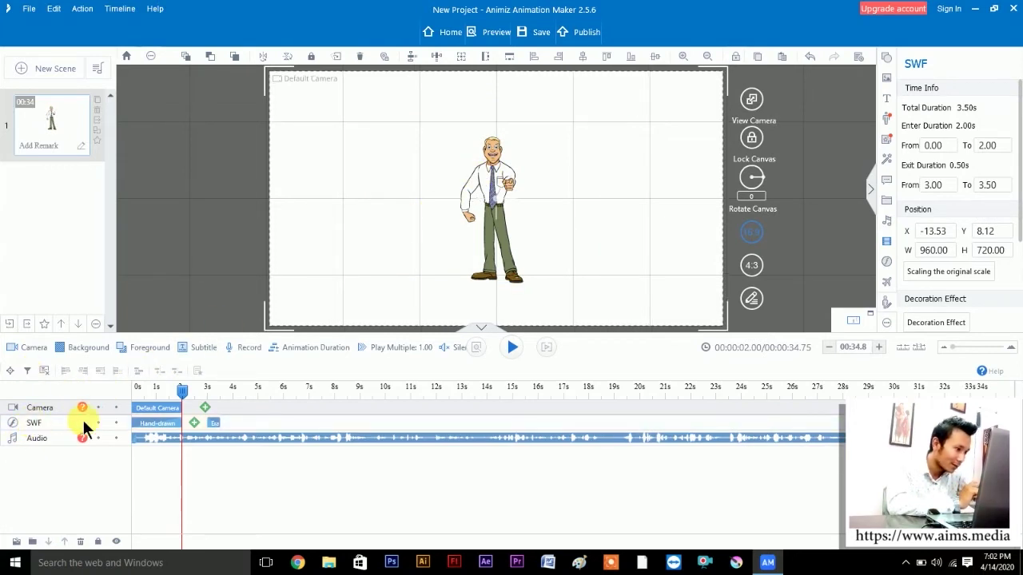
click(33, 420)
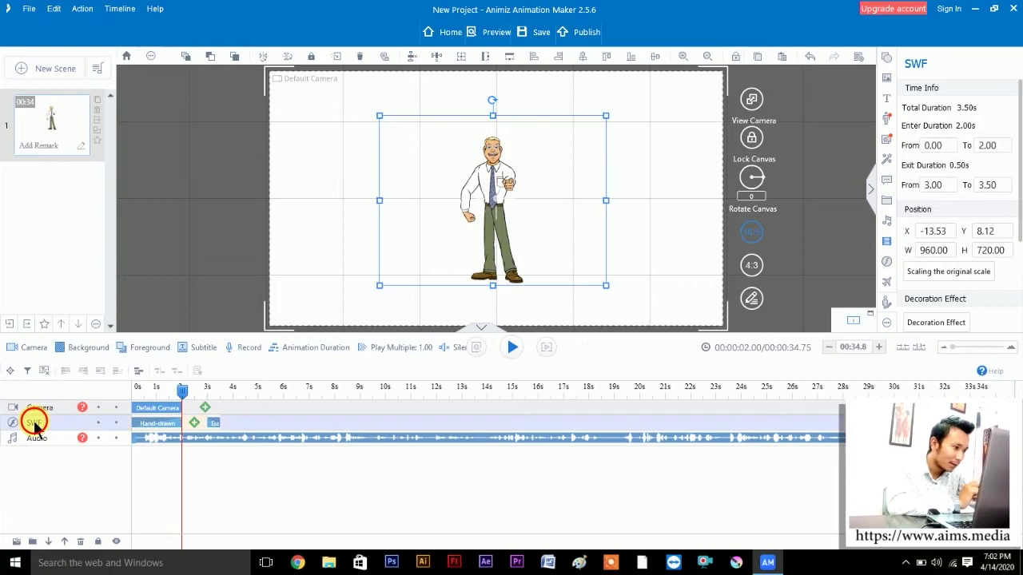
click(41, 433)
click(38, 423)
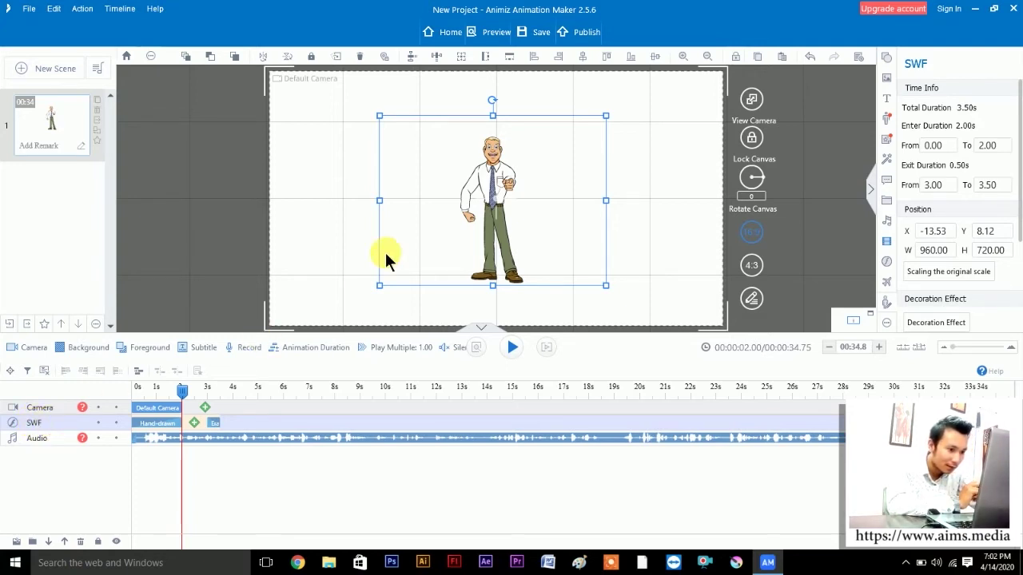
mouse_move(472, 194)
mouse_down()
mouse_move(460, 209)
mouse_move(480, 187)
mouse_up()
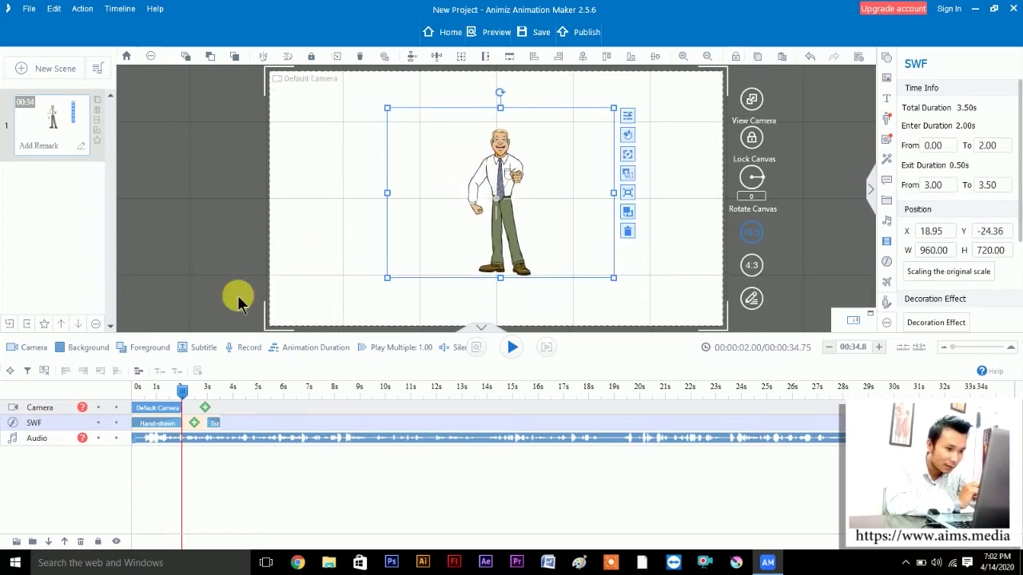
- Rename the actor's SWF layer in the timeline with the character's first name
double_click(34, 422)
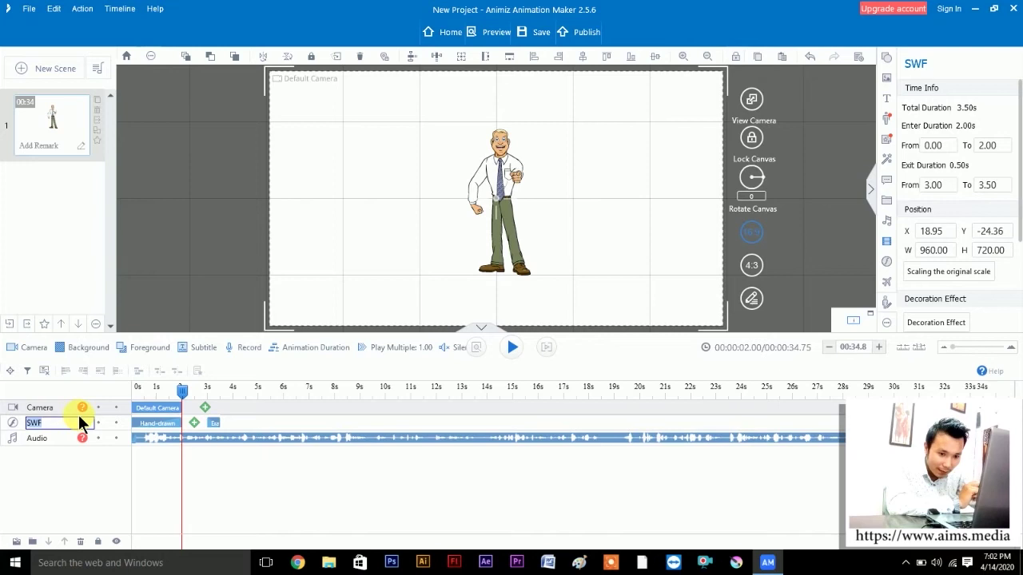
text(mich)
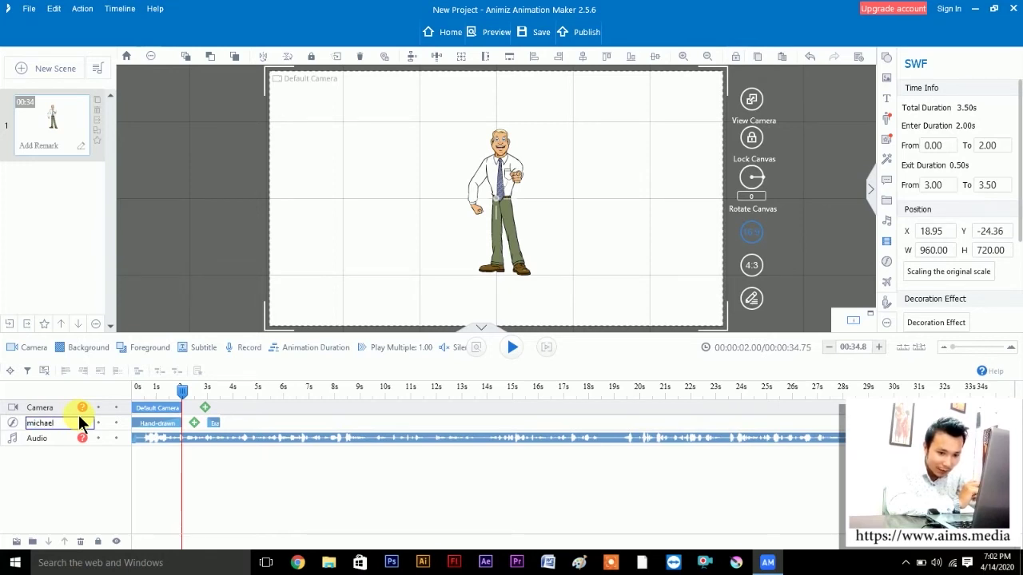
text(ael)
key(Return)
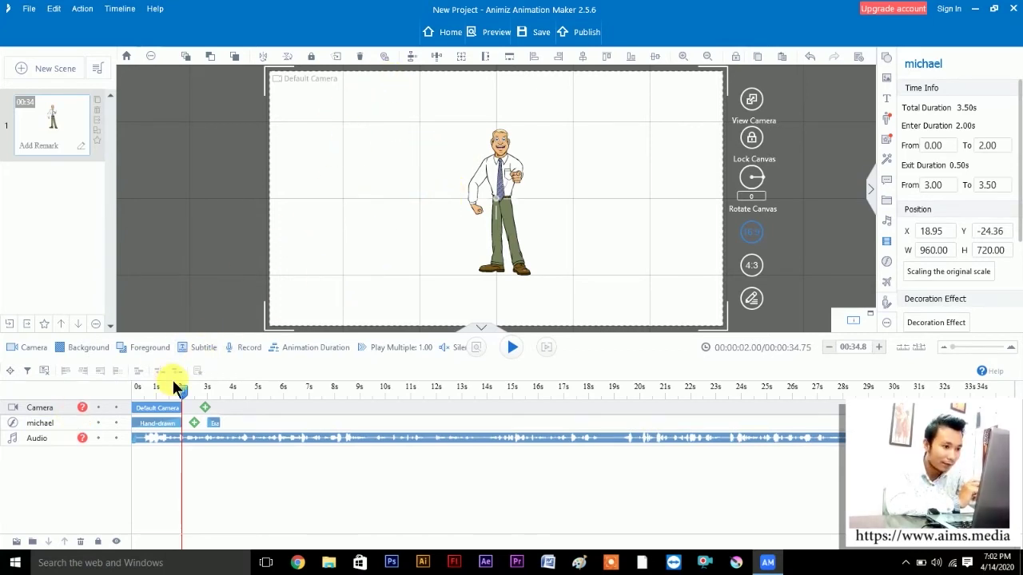
- Play the scene's opening seconds repeatedly from 0 s and around 2.4 s to check the actor's enter and exit animations
click(138, 389)
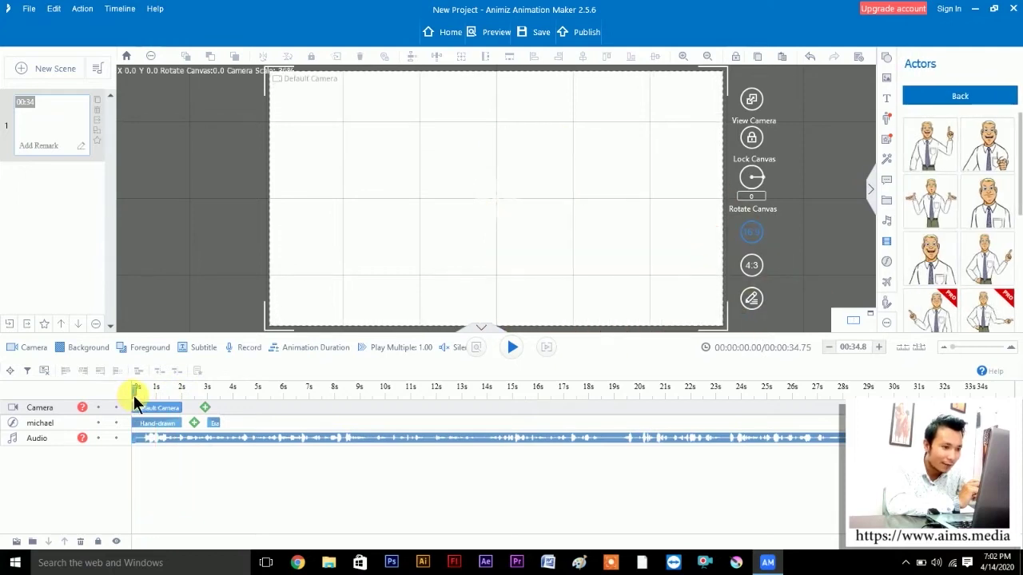
key(space)
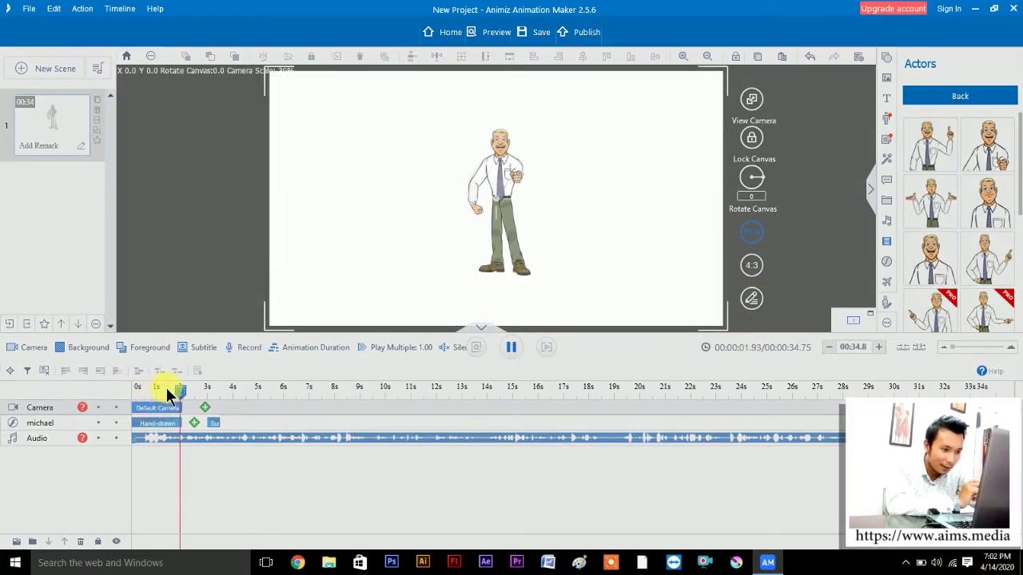
key(space)
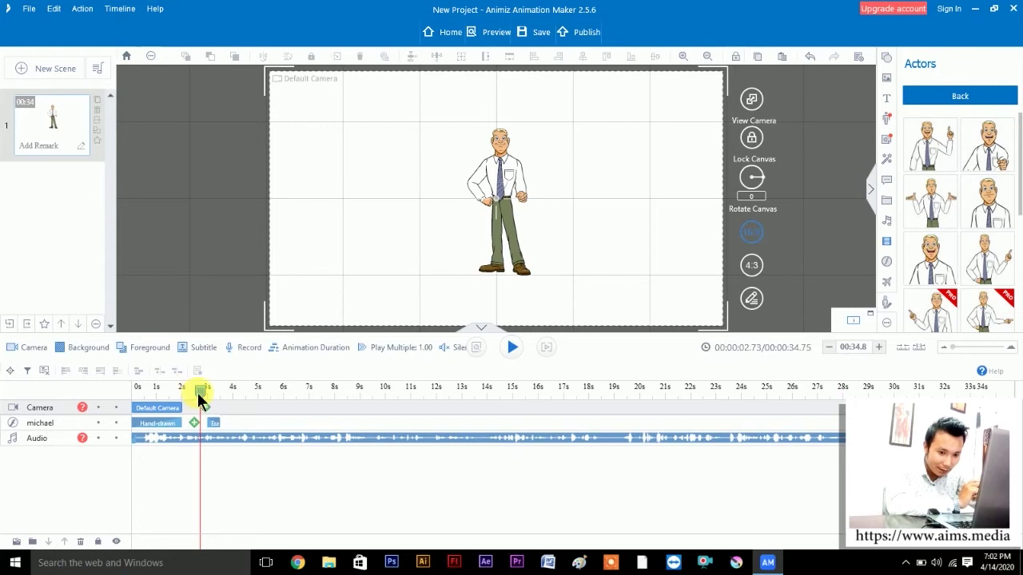
drag(198, 392, 135, 392)
key(space)
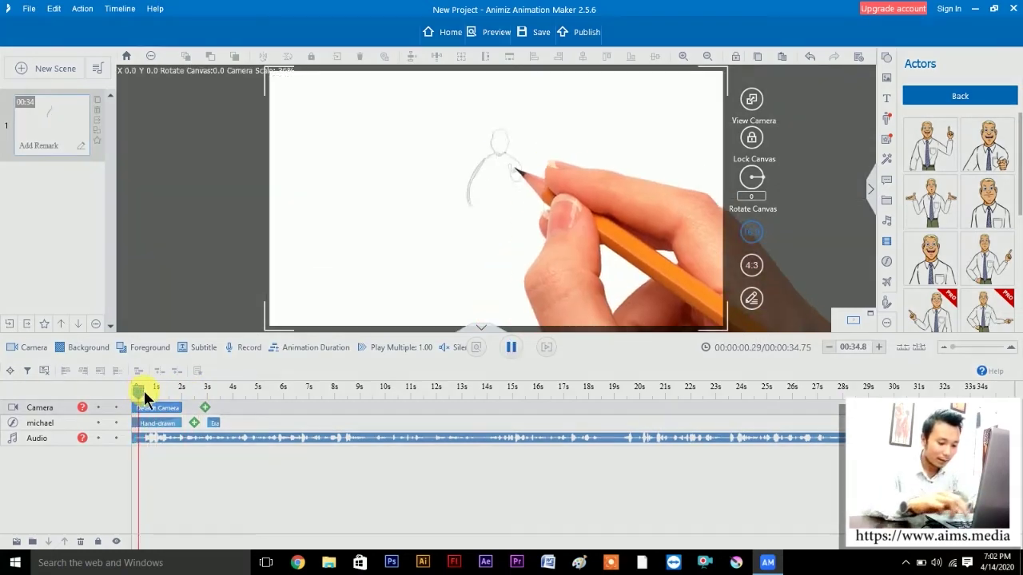
key(space)
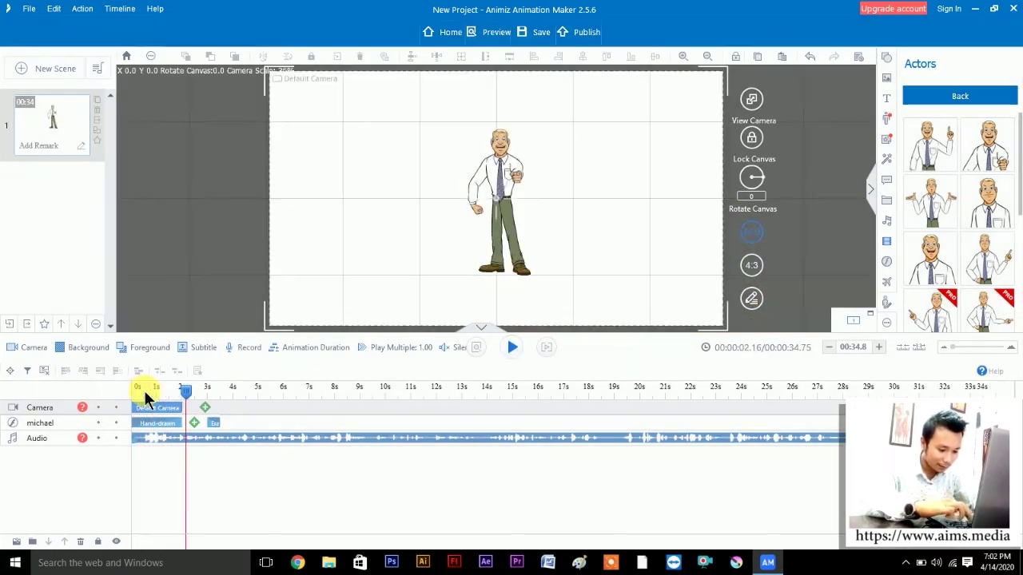
key(space)
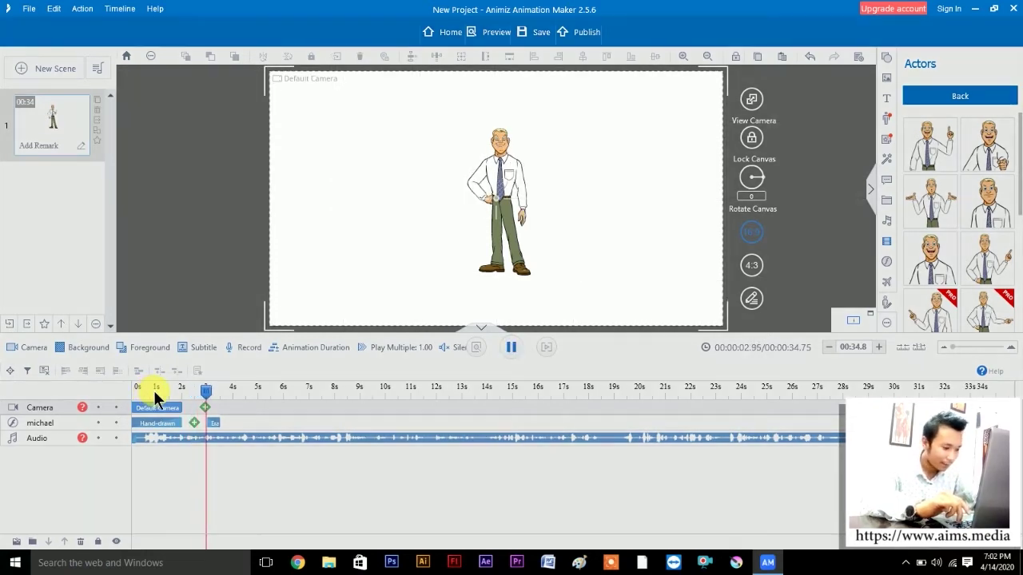
click(194, 390)
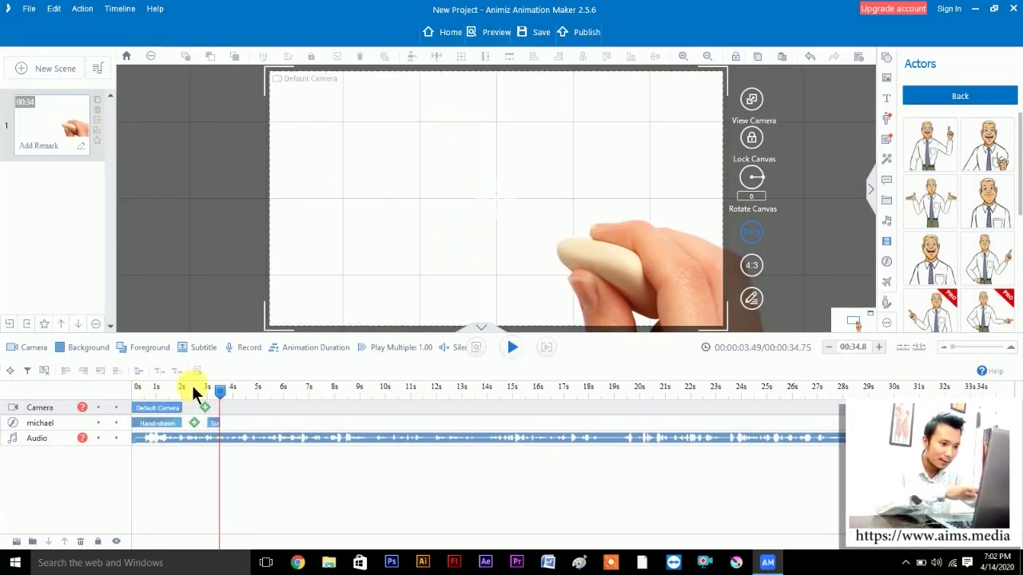
key(space)
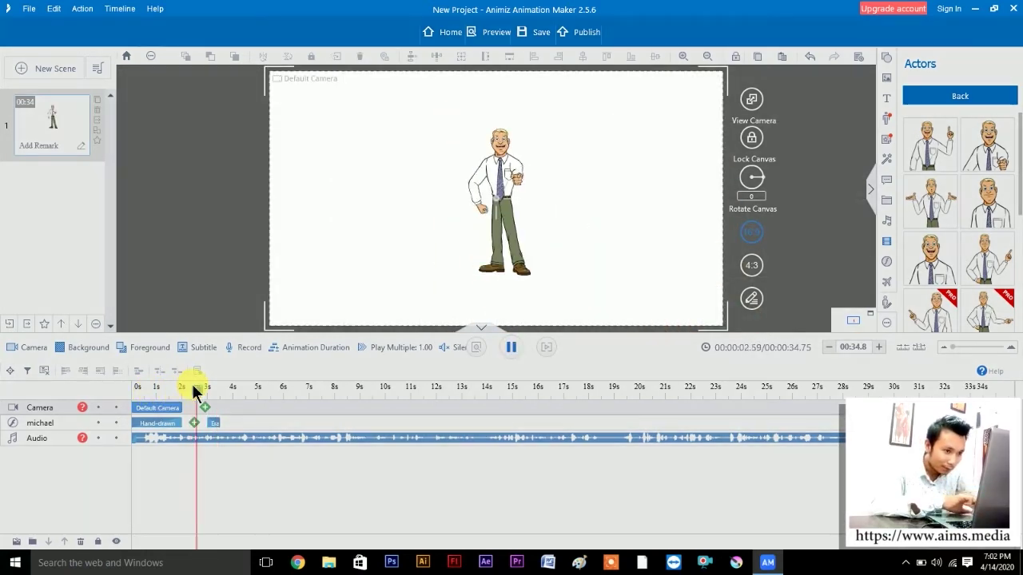
key(space)
click(194, 390)
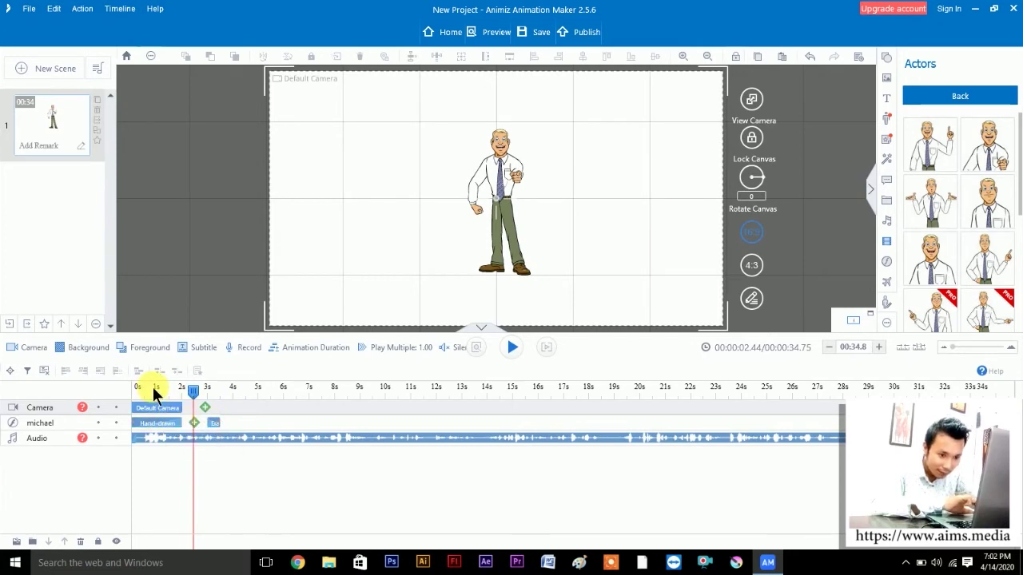
- Change the grey-haired actor's enter animation from Hand-drawn to None
click(156, 421)
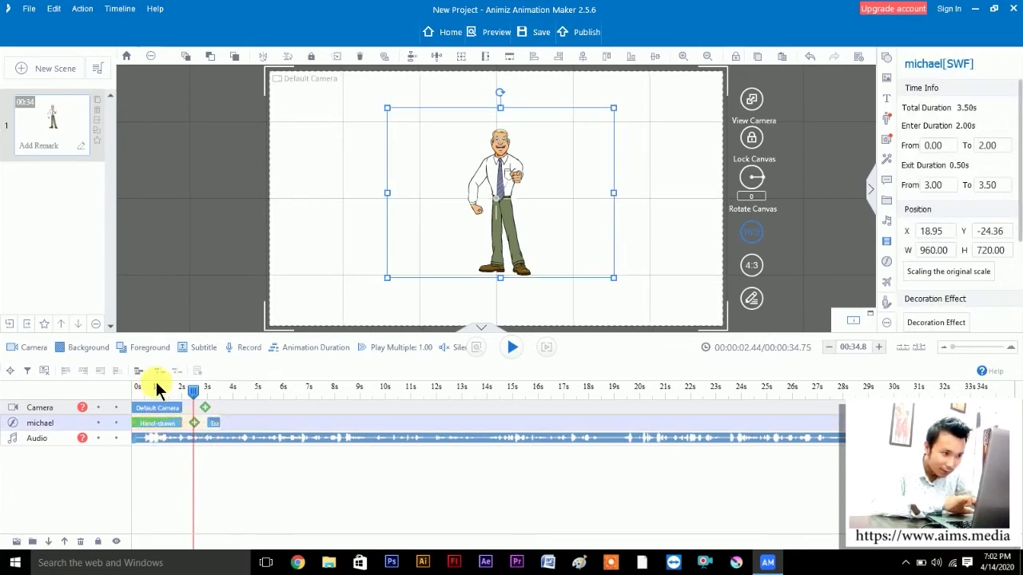
click(156, 387)
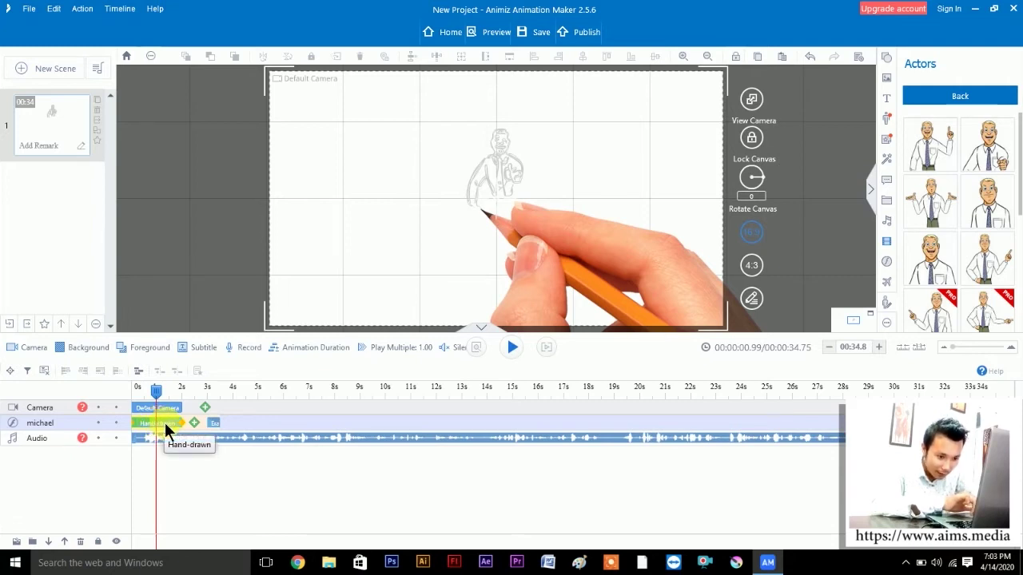
double_click(160, 421)
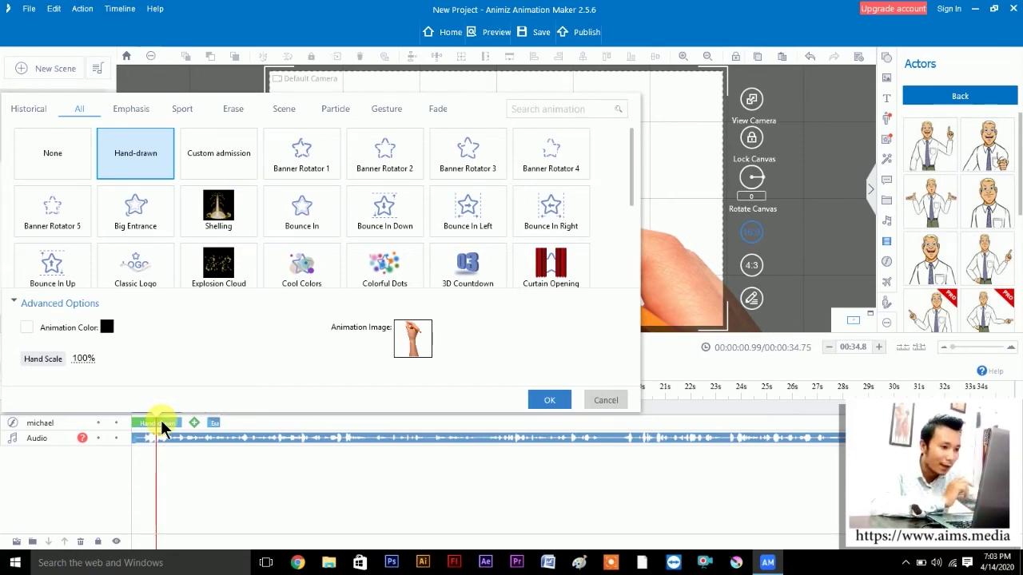
click(51, 145)
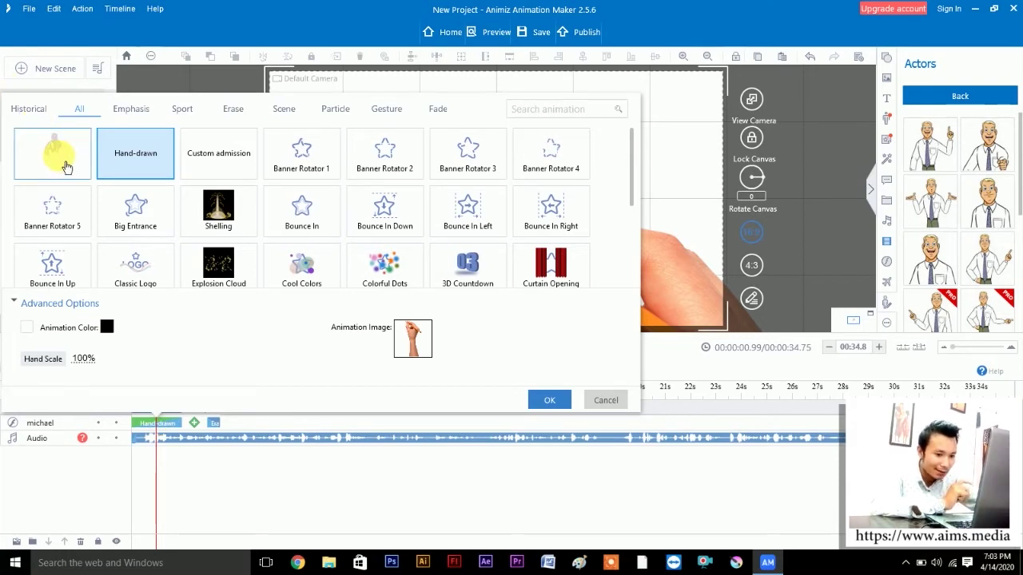
click(63, 165)
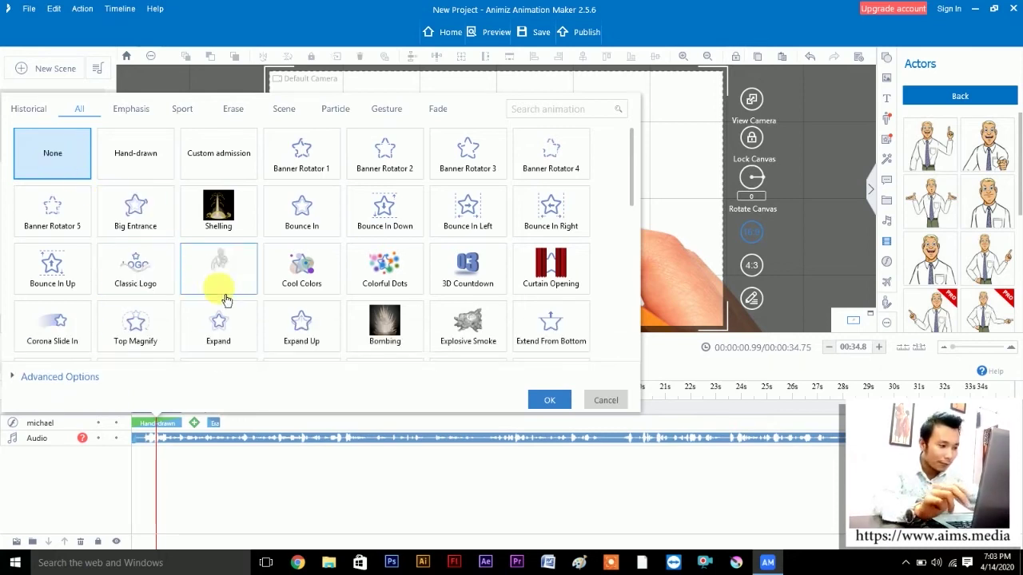
click(548, 400)
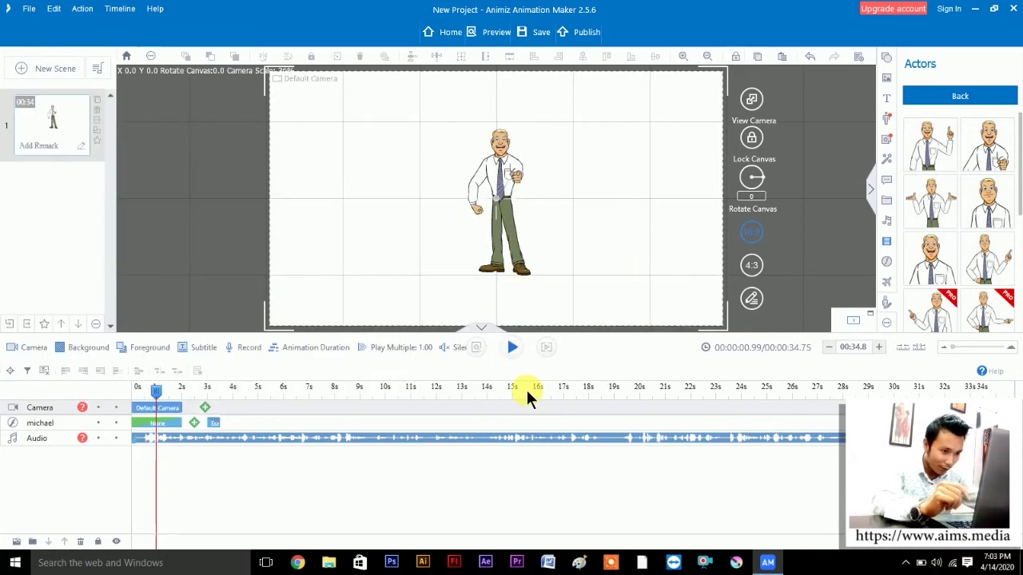
- Play the scene from 0 s to about 2.5 s to check how the actor enters with no enter animation
drag(154, 390, 131, 390)
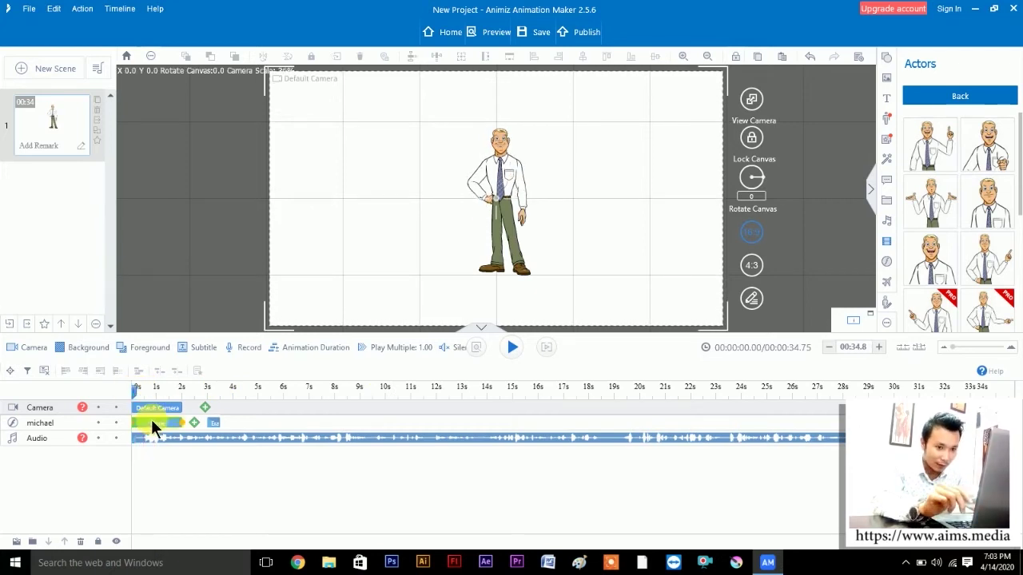
click(151, 422)
key(space)
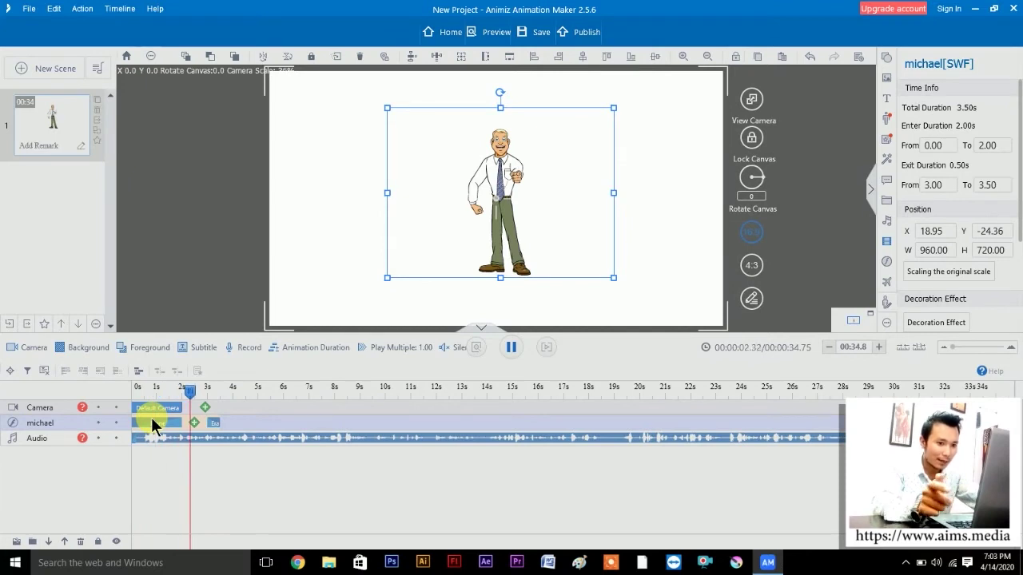
key(space)
click(138, 388)
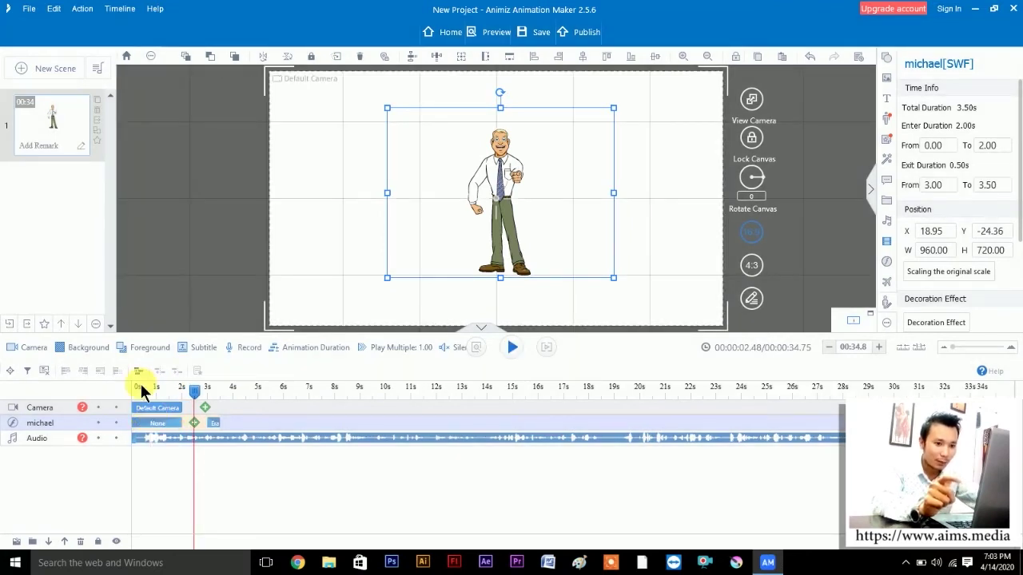
- Replay the opening to about 2.5 s without an enter animation, and return the playhead to about 0.5 s
key(space)
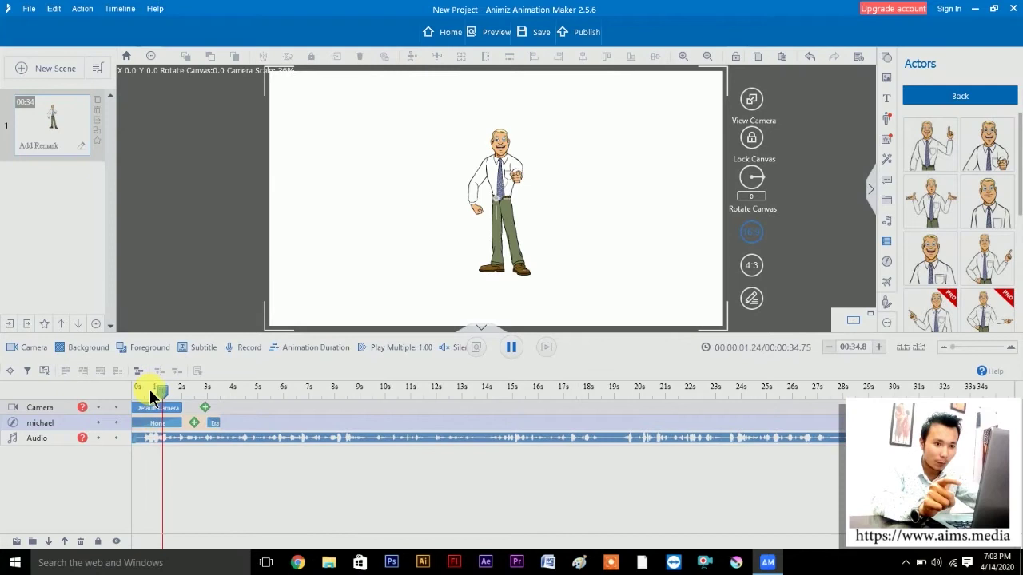
key(space)
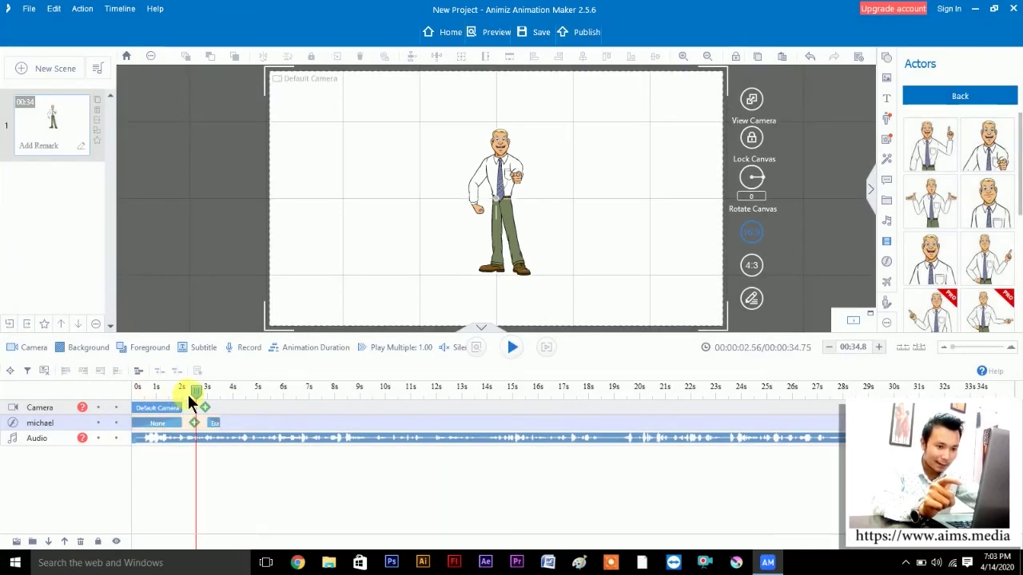
drag(137, 390, 142, 390)
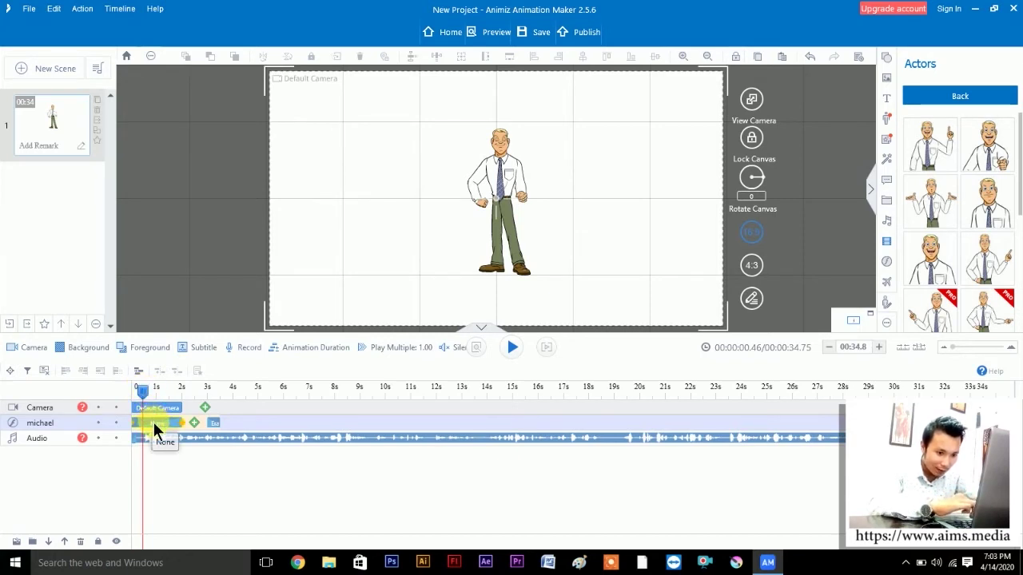
- Change the grey-haired actor's enter animation from None to Hand-drawn
double_click(154, 425)
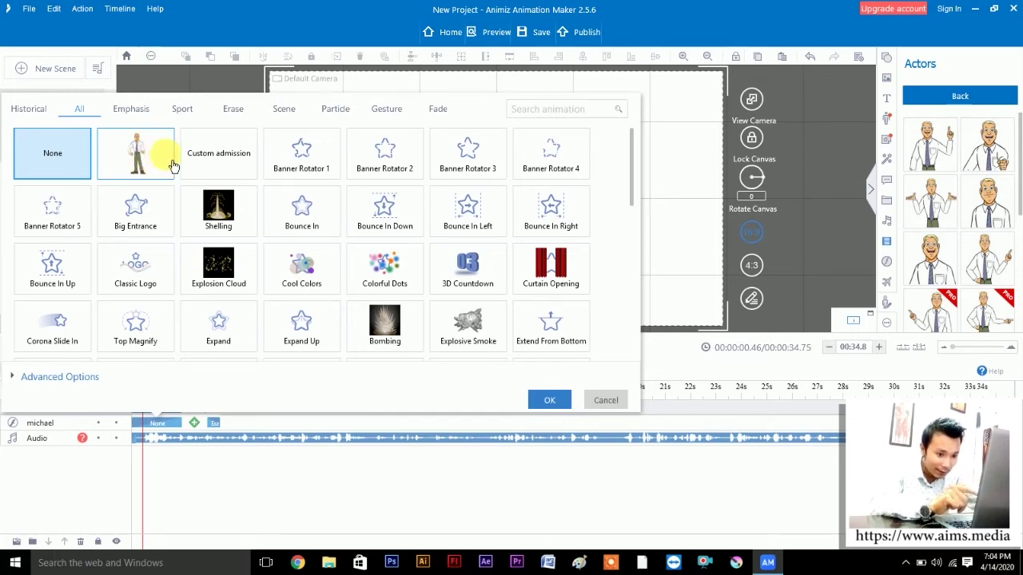
click(184, 161)
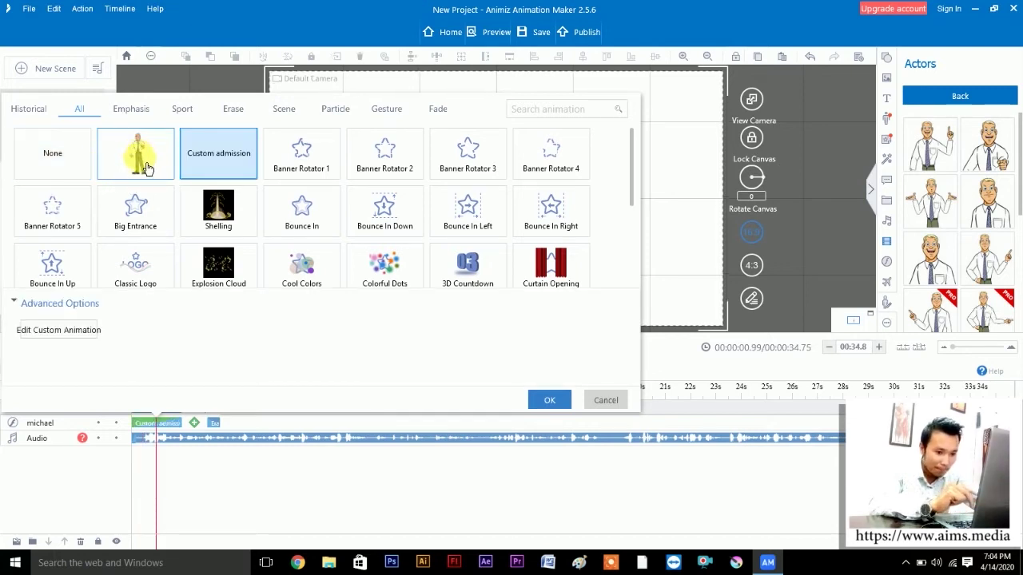
click(146, 171)
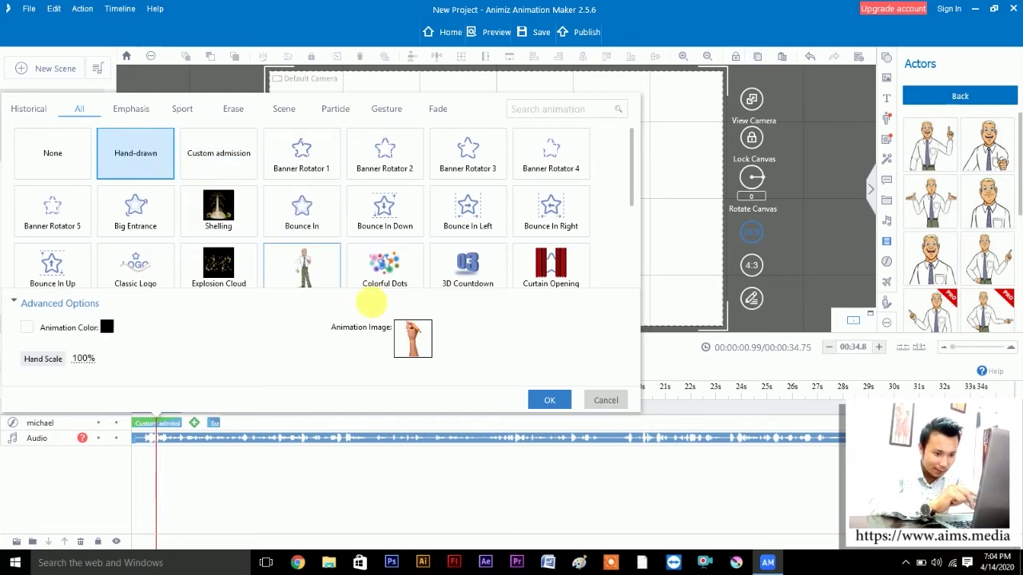
click(550, 400)
- Play the scene from the start to about 2.5 s to check the actor's Hand-drawn enter animation
click(134, 390)
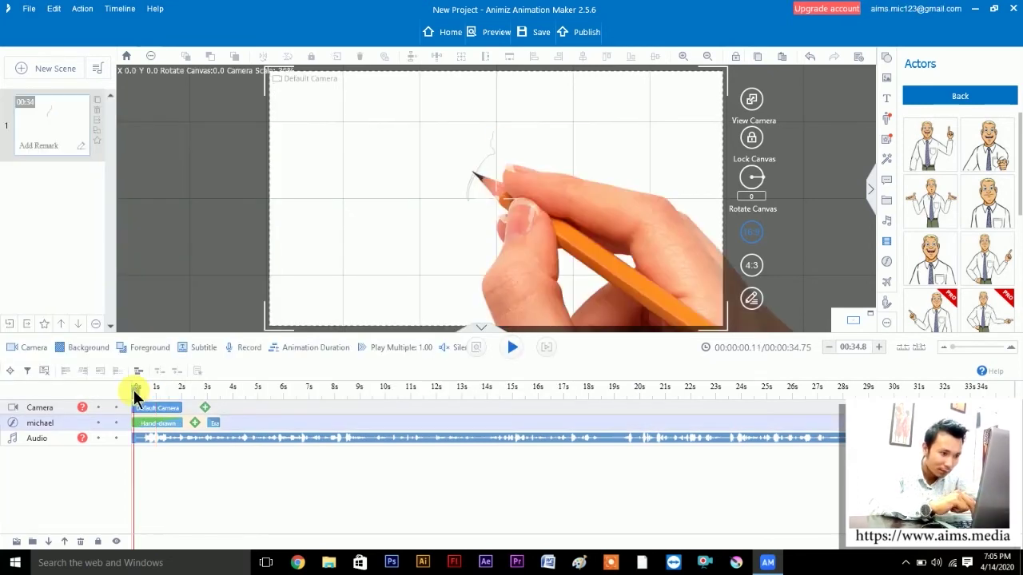
key(space)
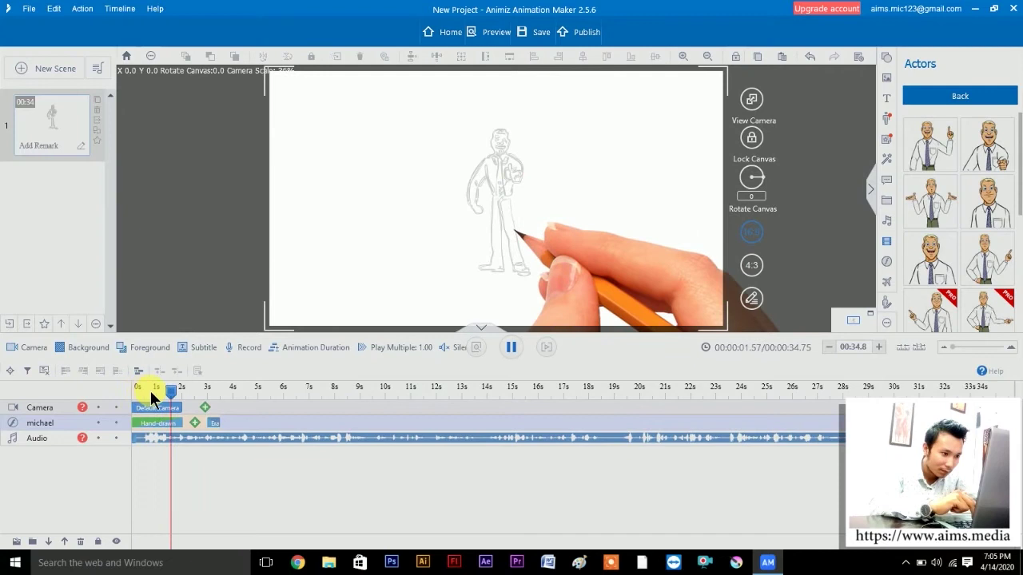
key(space)
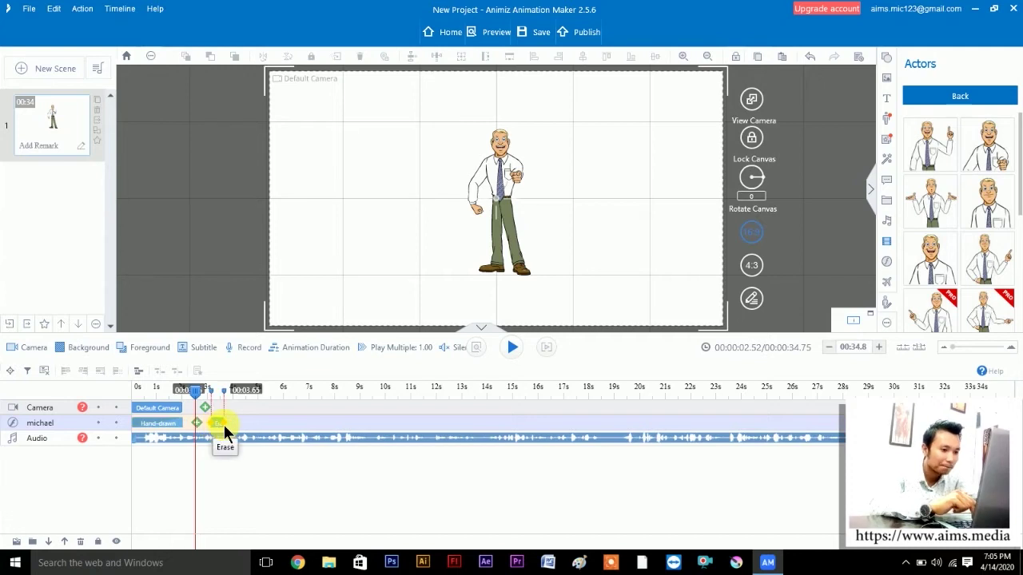
- Lengthen the actor's Erase exit animation to end at about 6 s and play it back to check the slower erase
drag(224, 426, 285, 421)
click(250, 427)
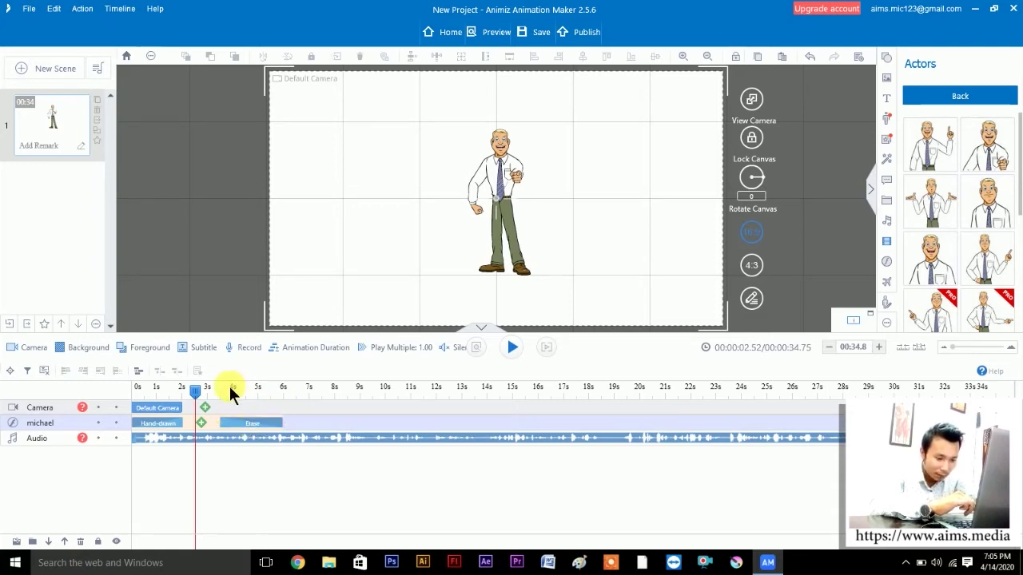
key(space)
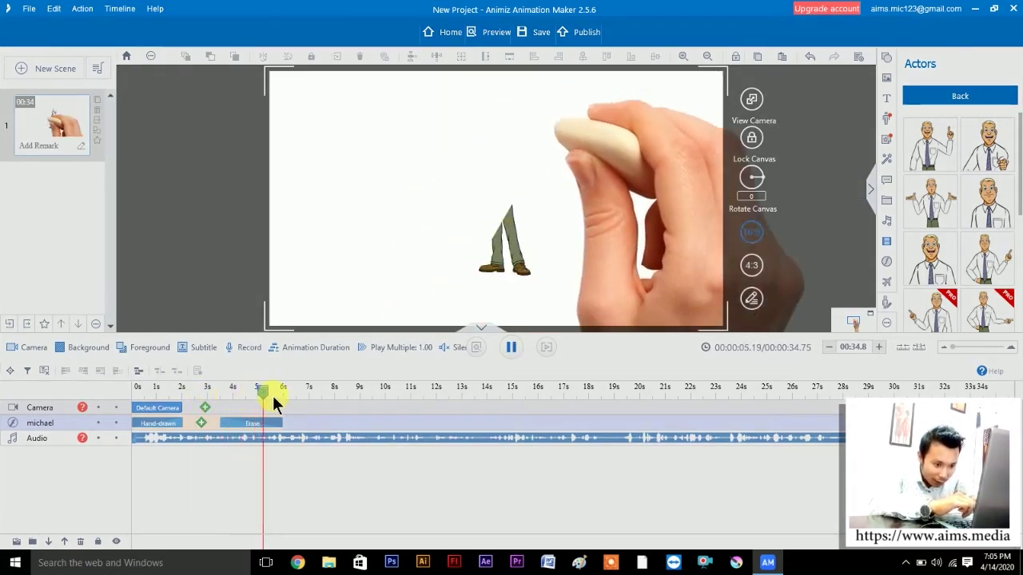
key(space)
drag(292, 396, 235, 392)
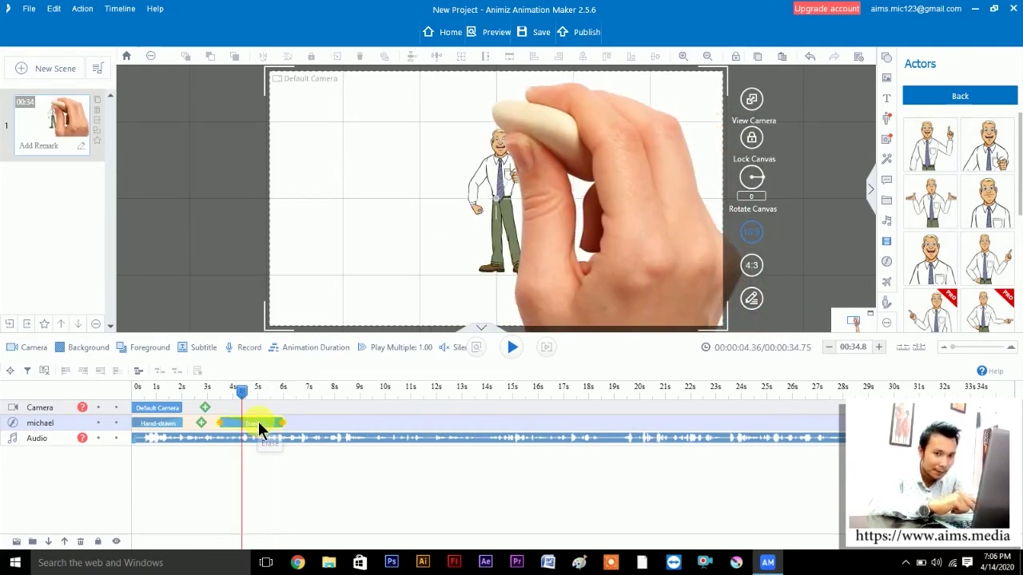
- Shorten the Erase exit to end at about 2.5 s, directly after the Hand-drawn enter, and scrub the timeline to check it
drag(288, 427, 188, 427)
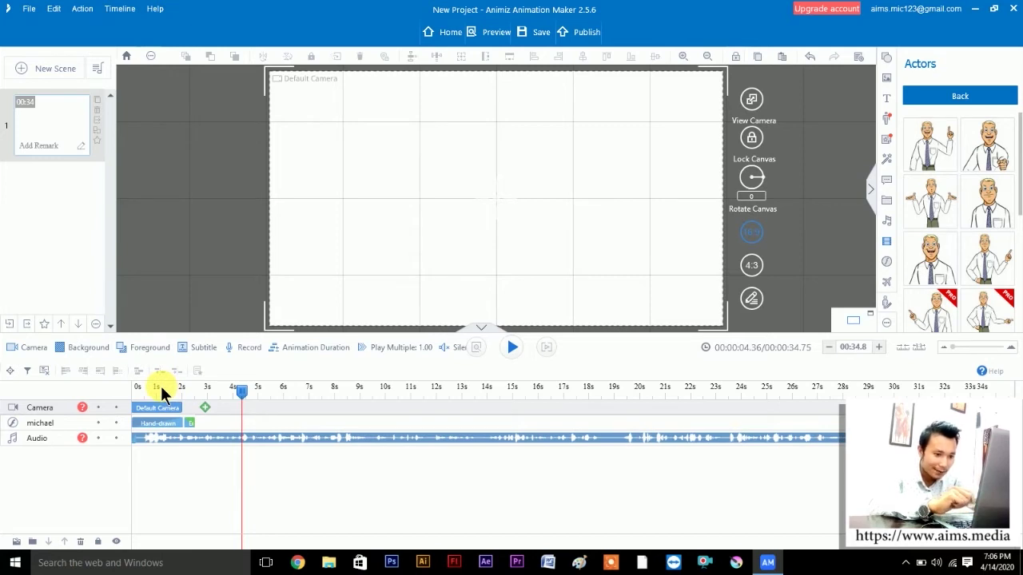
click(193, 382)
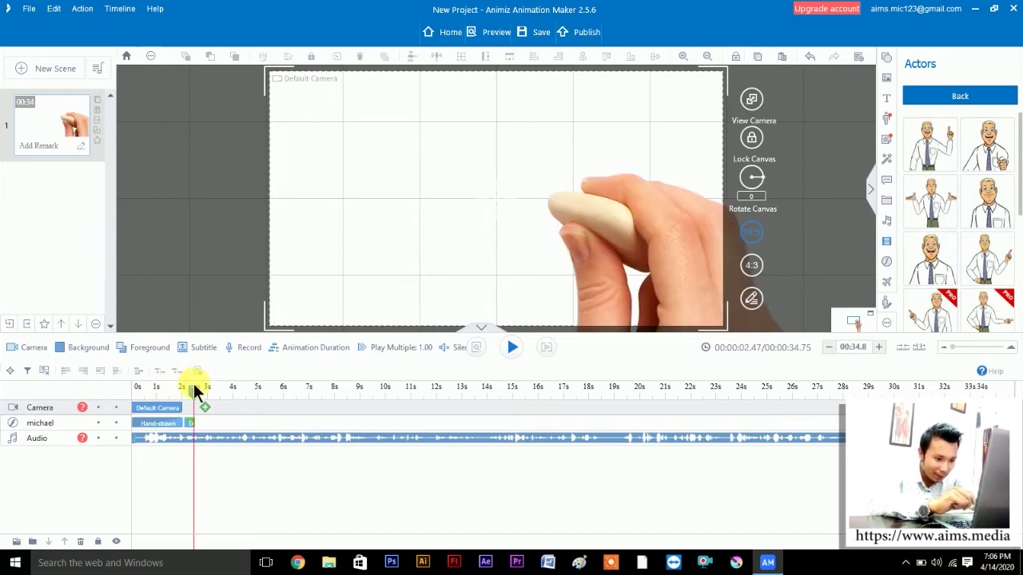
click(182, 389)
drag(182, 391, 195, 393)
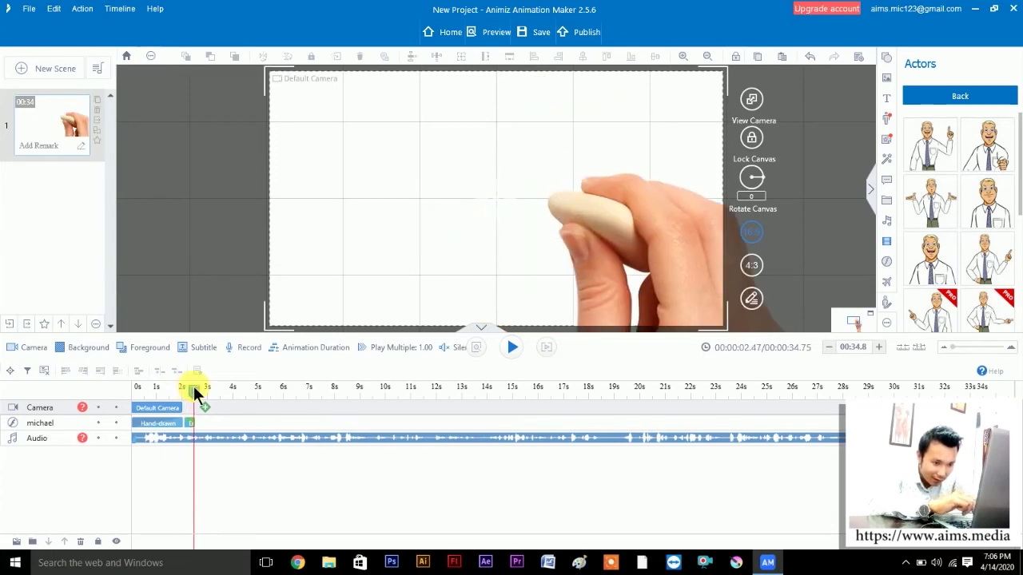
mouse_move(196, 392)
mouse_down()
mouse_move(132, 388)
mouse_move(197, 392)
mouse_move(141, 392)
mouse_up()
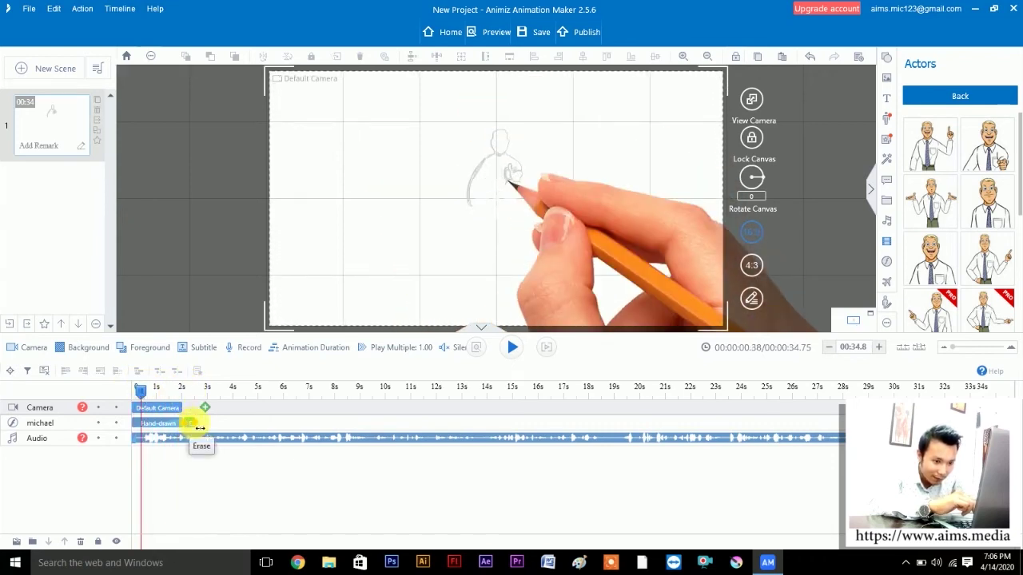
- Extend the actor's exit animation to end at about 3 s and change it from Erase to None
drag(196, 424, 216, 429)
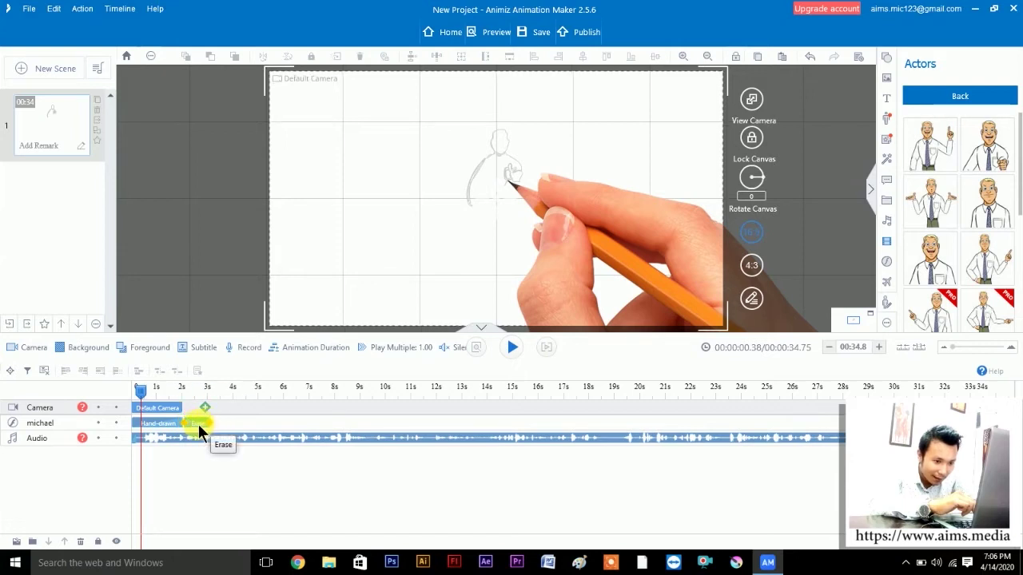
click(198, 423)
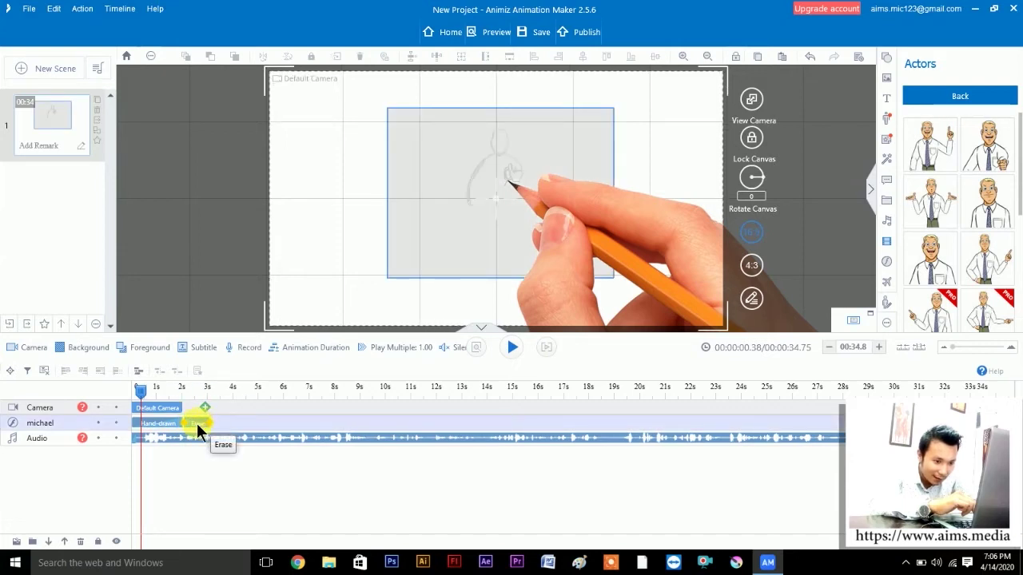
double_click(196, 423)
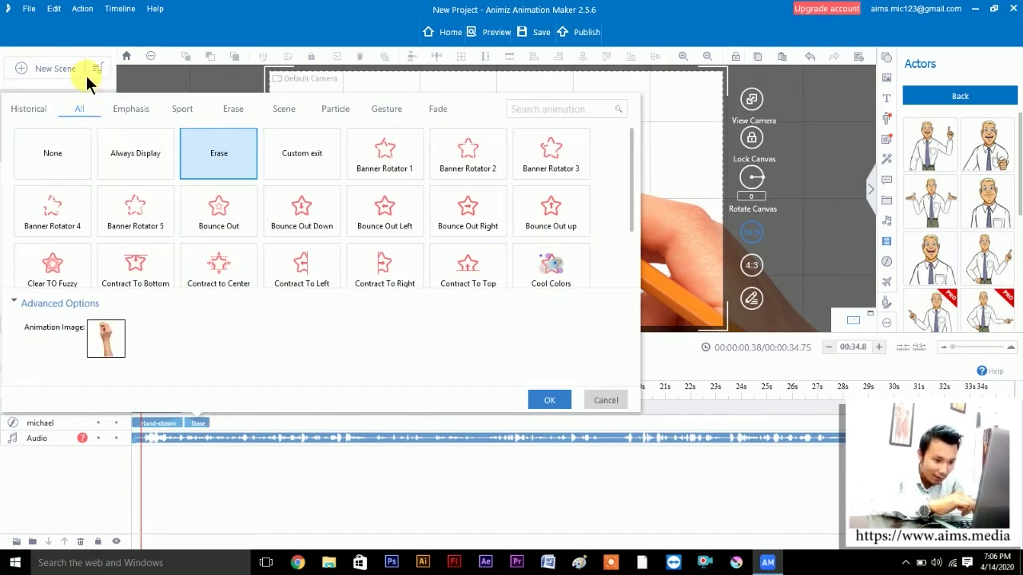
click(47, 158)
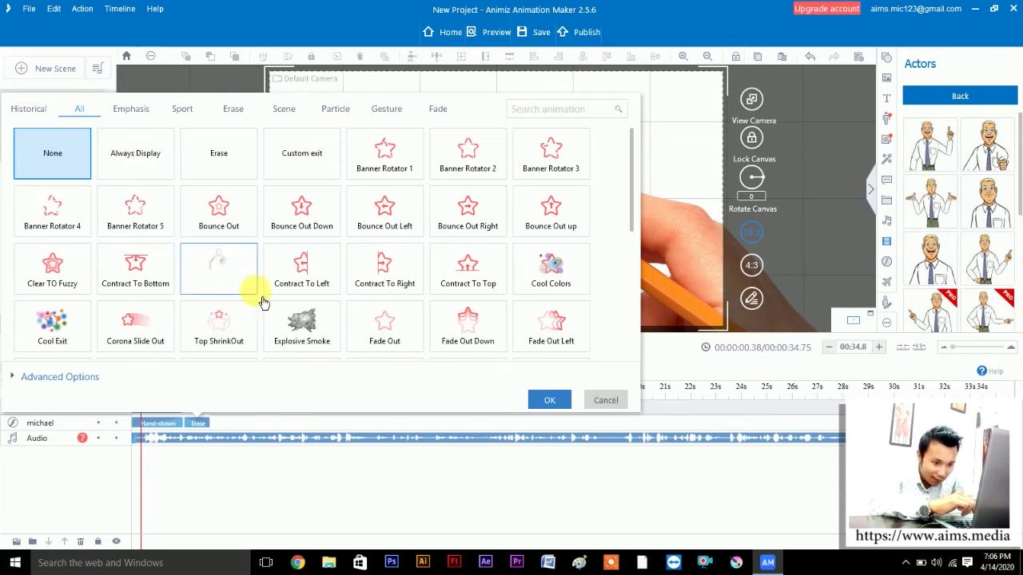
click(544, 398)
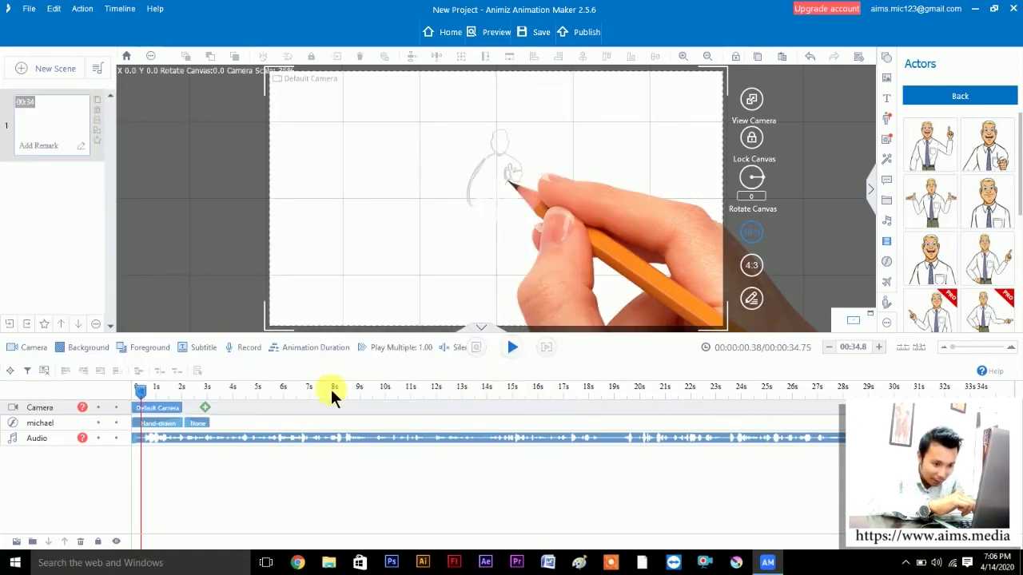
- Play the scene from about 2 s to check how the actor leaves with no exit animation
click(189, 387)
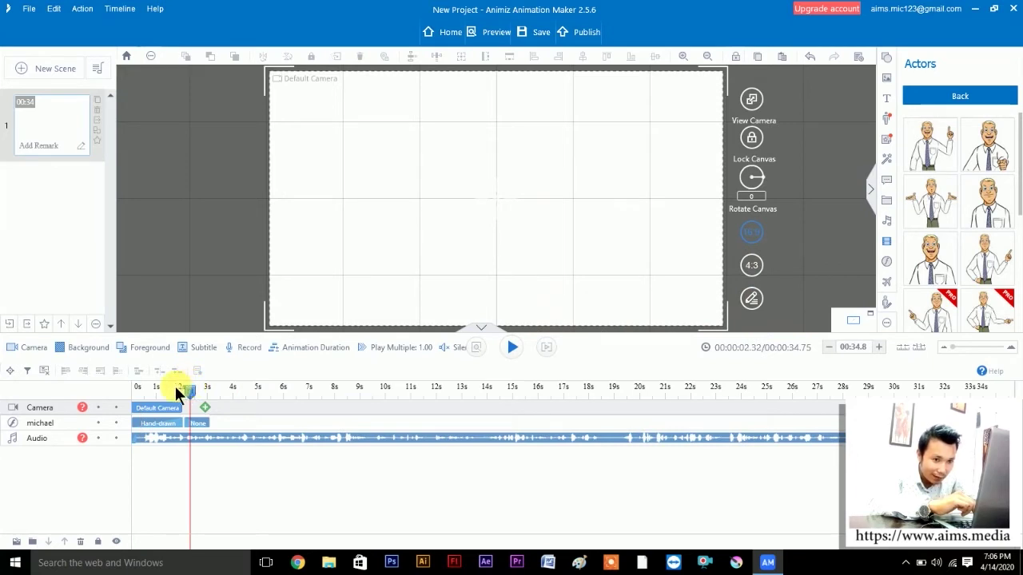
click(181, 389)
key(space)
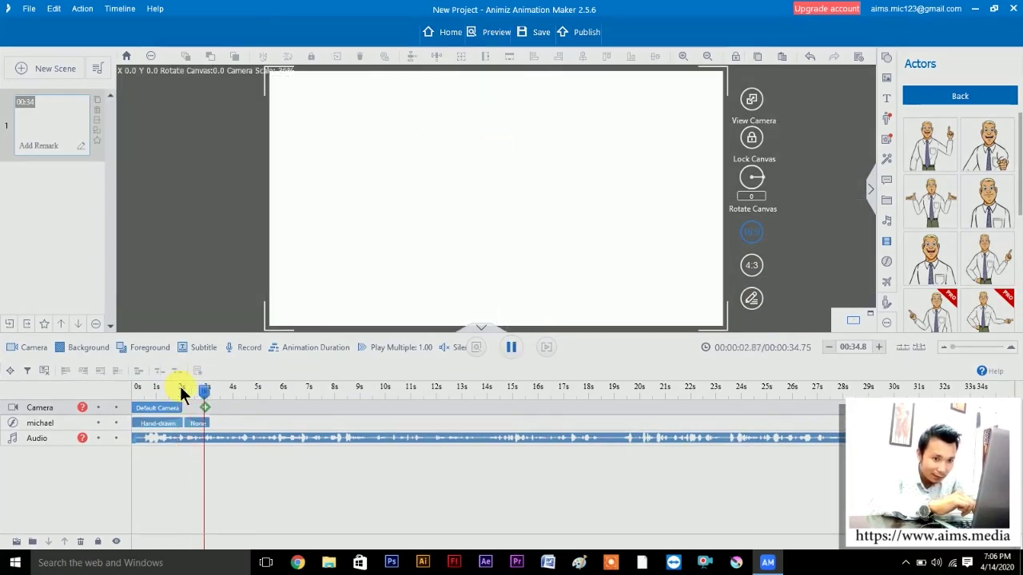
key(space)
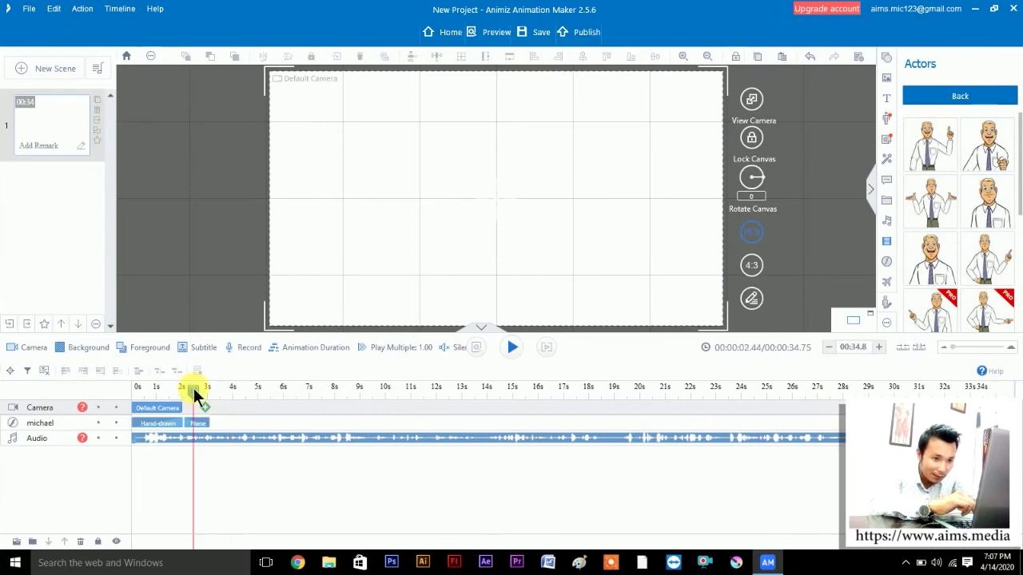
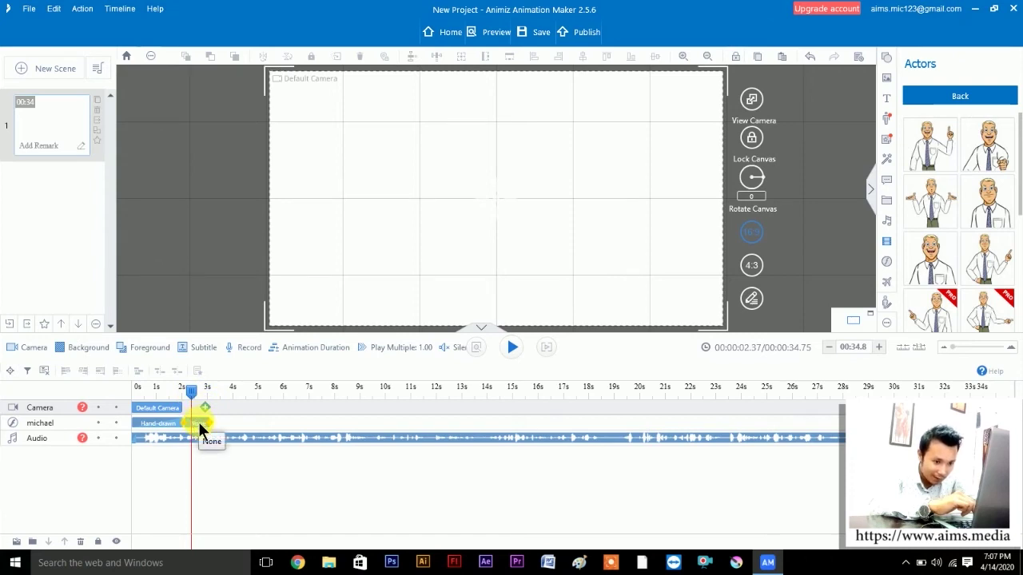
- Change the grey-haired actor's exit animation from None back to Erase
double_click(199, 426)
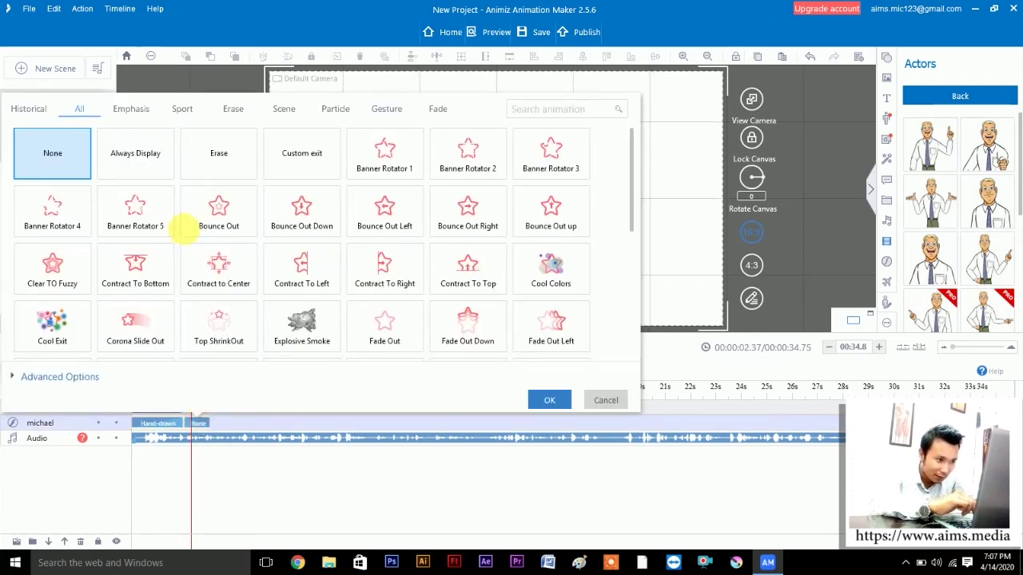
click(235, 165)
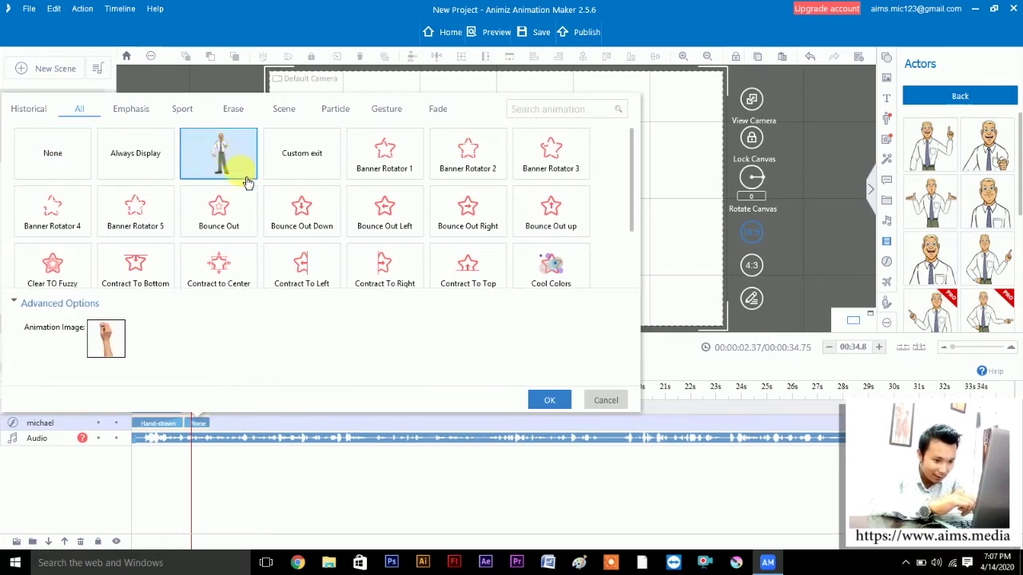
click(552, 401)
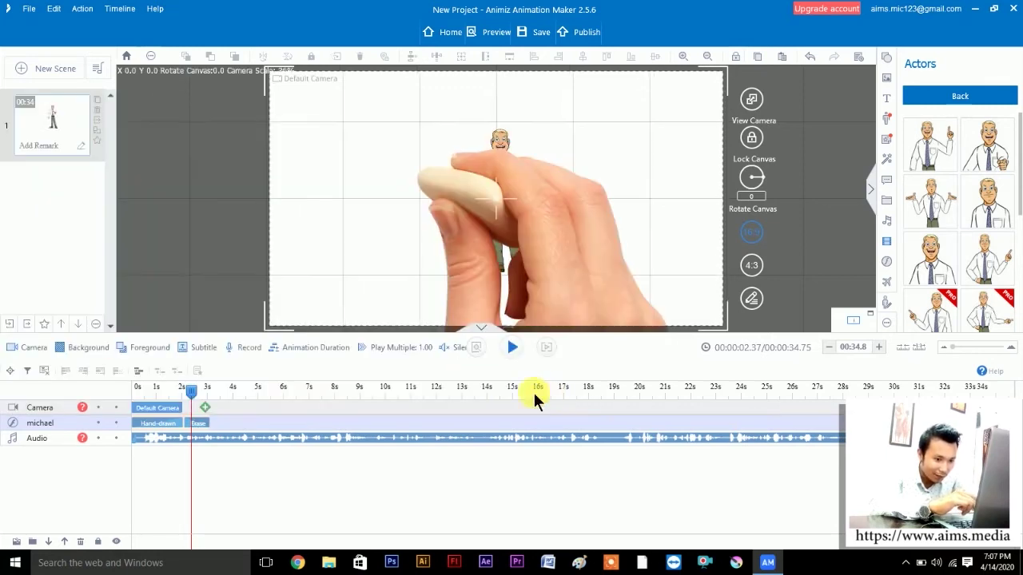
- Play the scene from about 1.5 s to 3.5 s to check the actor's Erase exit animation
click(171, 389)
key(space)
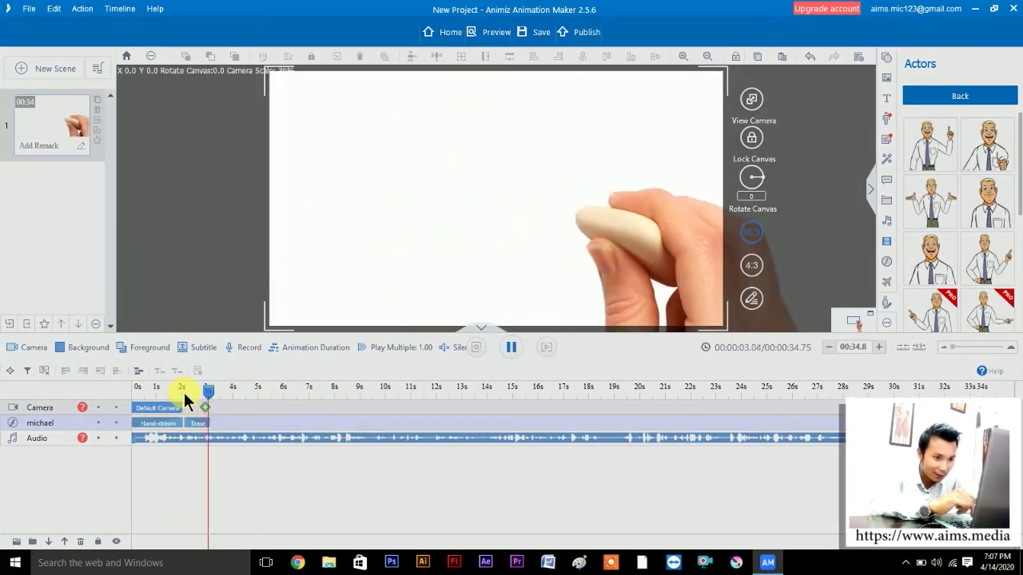
key(space)
- Shorten the actor's Erase exit animation to end at about 2.5 s and play the scene from that point to check it
drag(215, 426, 191, 417)
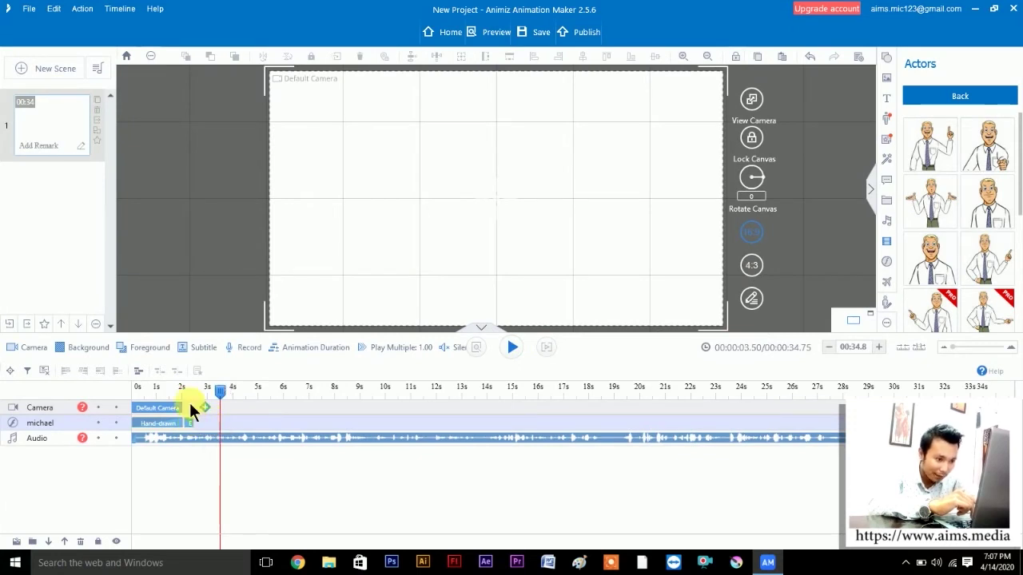
click(197, 386)
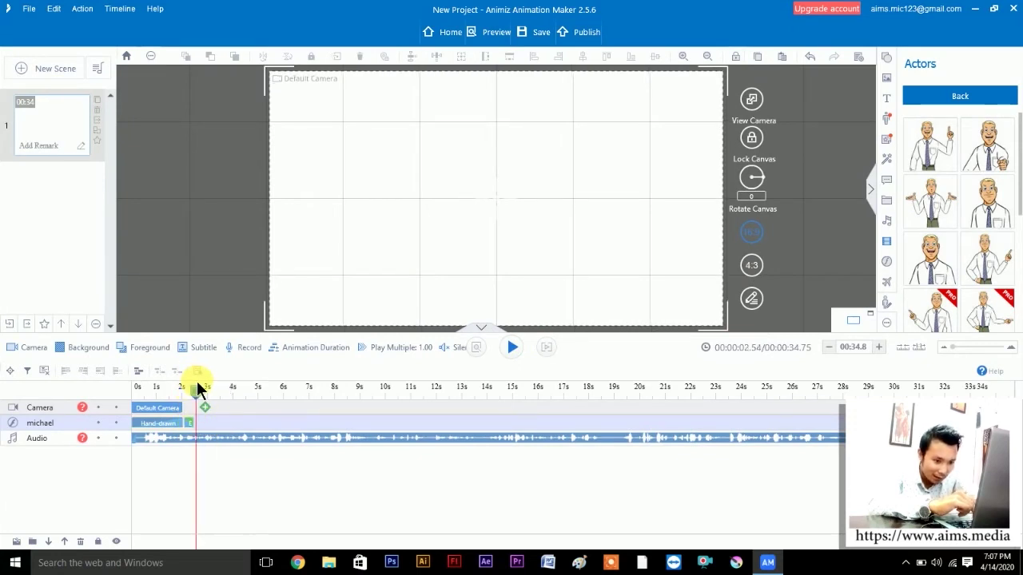
key(space)
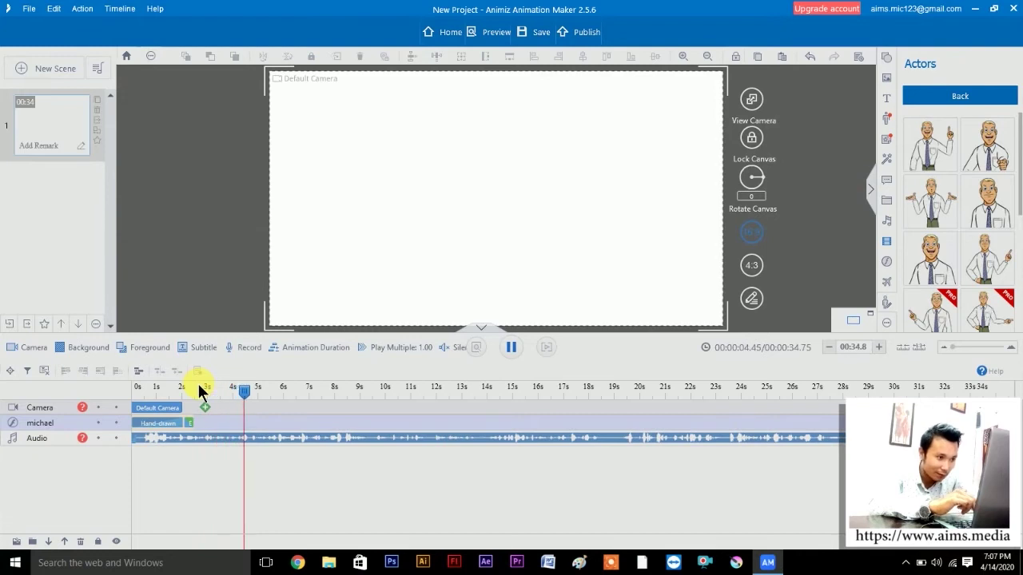
key(space)
key(space)
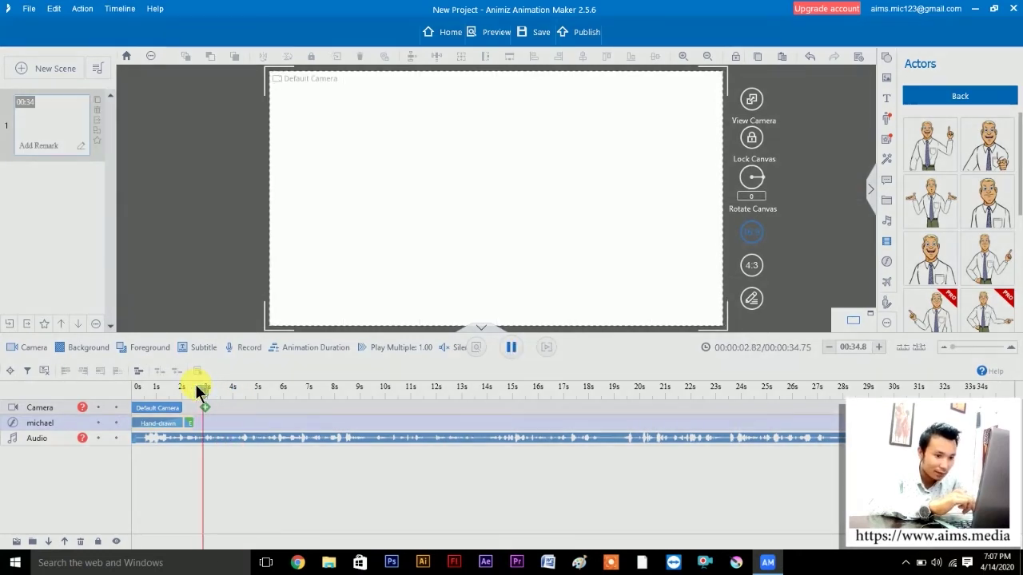
key(space)
click(194, 387)
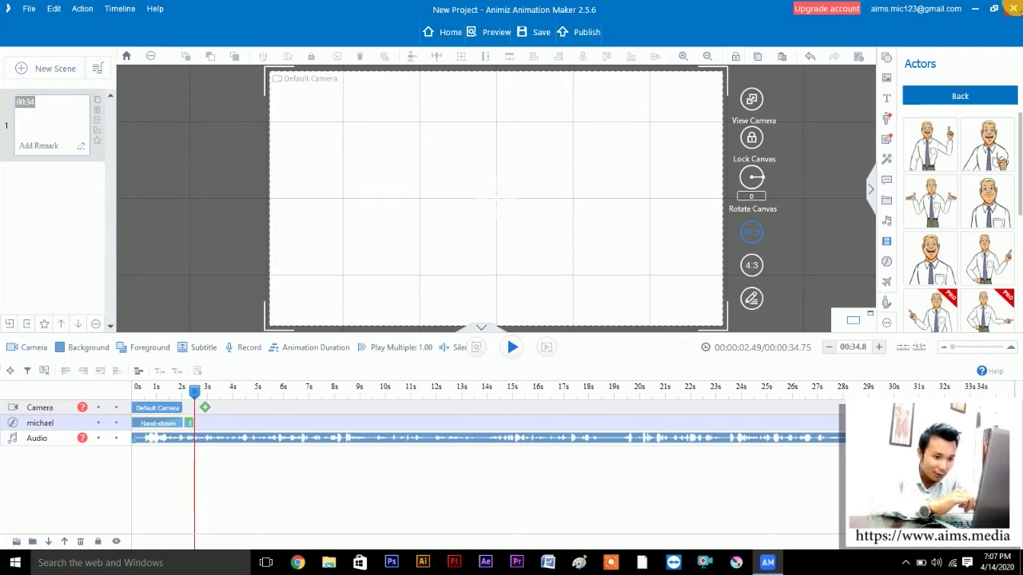
- Insert the desktop monitor graphic from the Office Supply folder of the SVG library
click(886, 199)
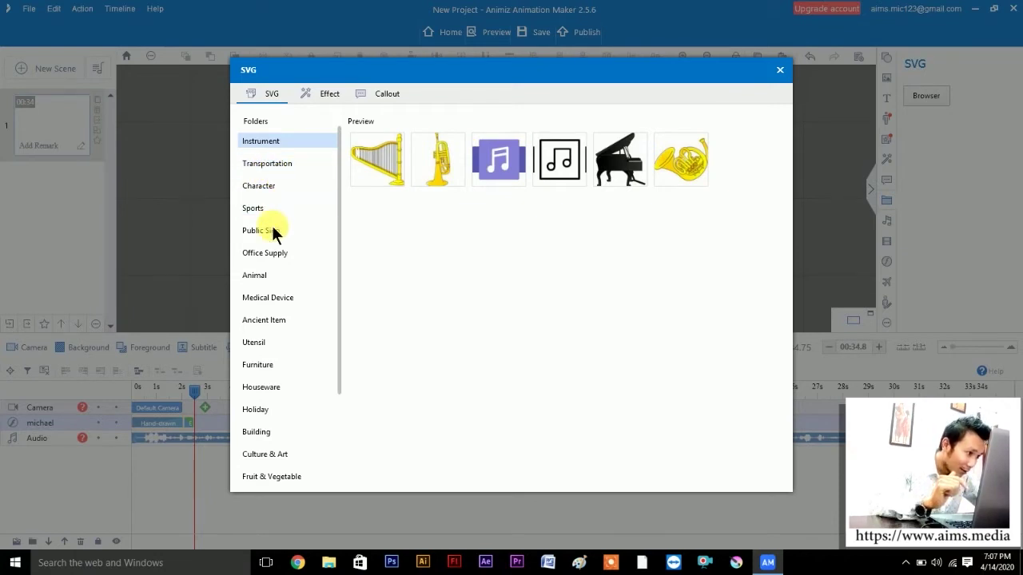
click(271, 252)
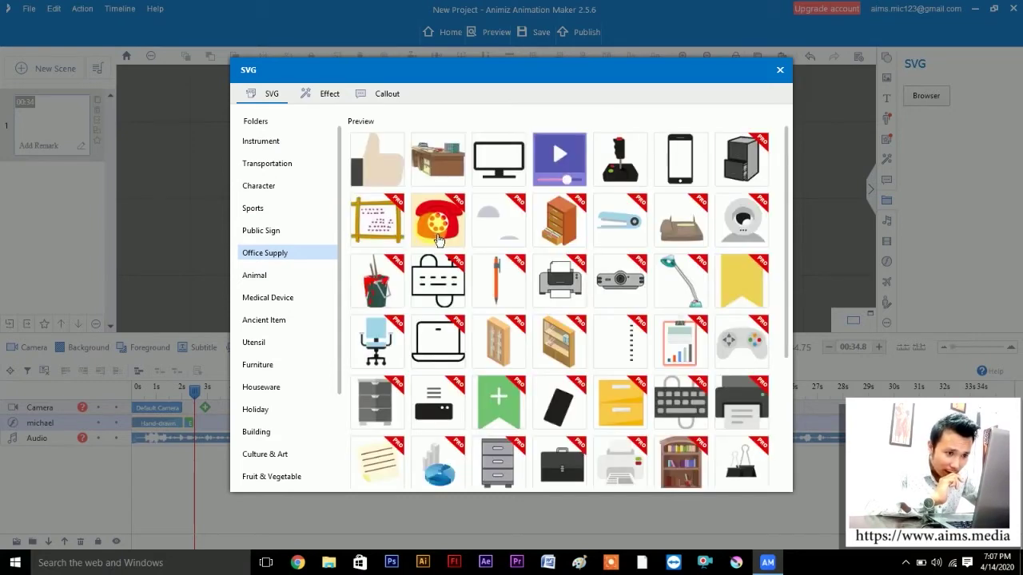
click(504, 167)
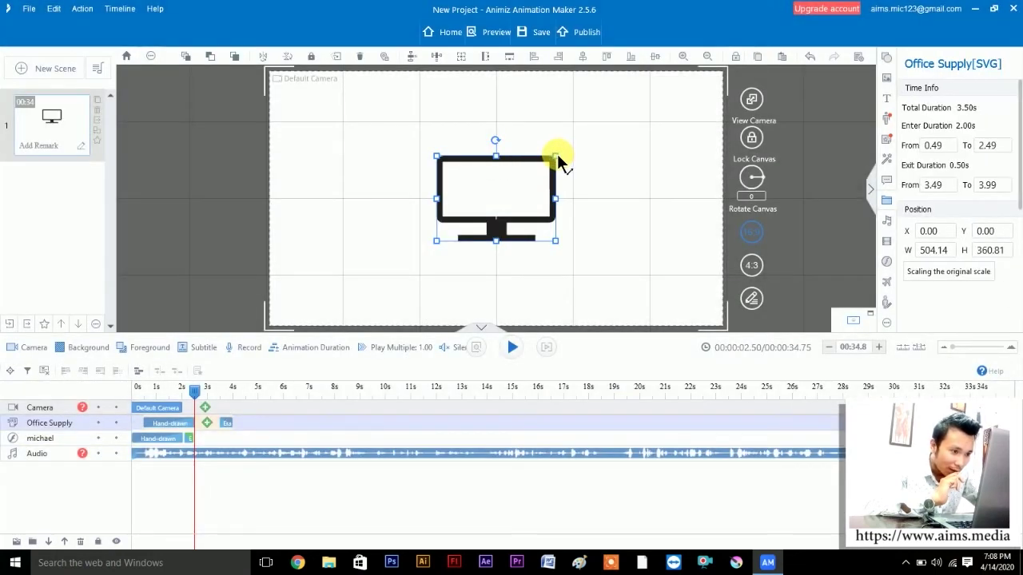
- Enlarge the monitor graphic to about 813 wide by 592 high and place it slightly left of the canvas centre
drag(556, 153, 584, 127)
key(ctrl+z)
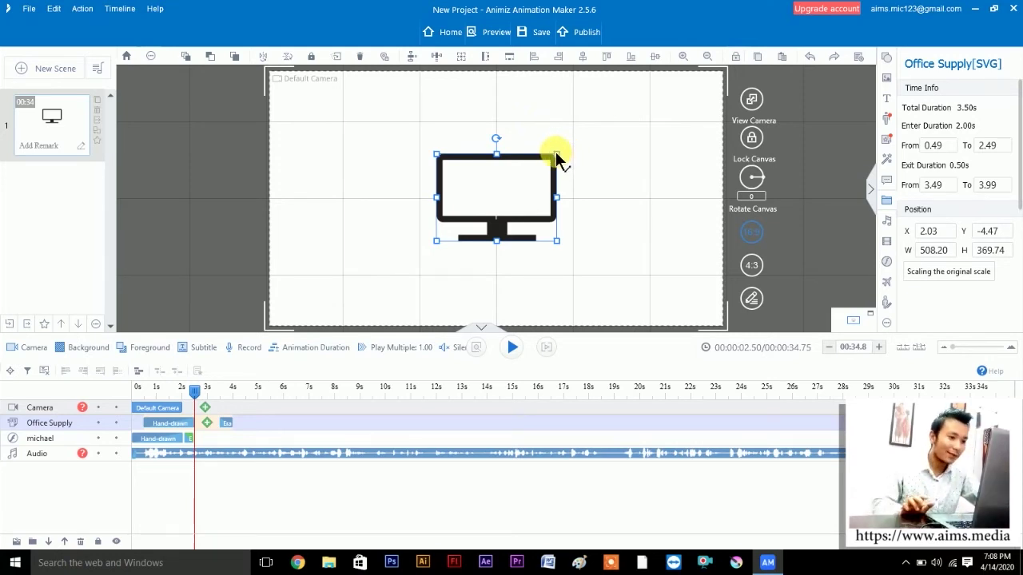
mouse_move(557, 152)
mouse_down()
mouse_move(581, 134)
mouse_move(561, 111)
mouse_move(572, 128)
mouse_move(630, 114)
mouse_move(556, 154)
mouse_up()
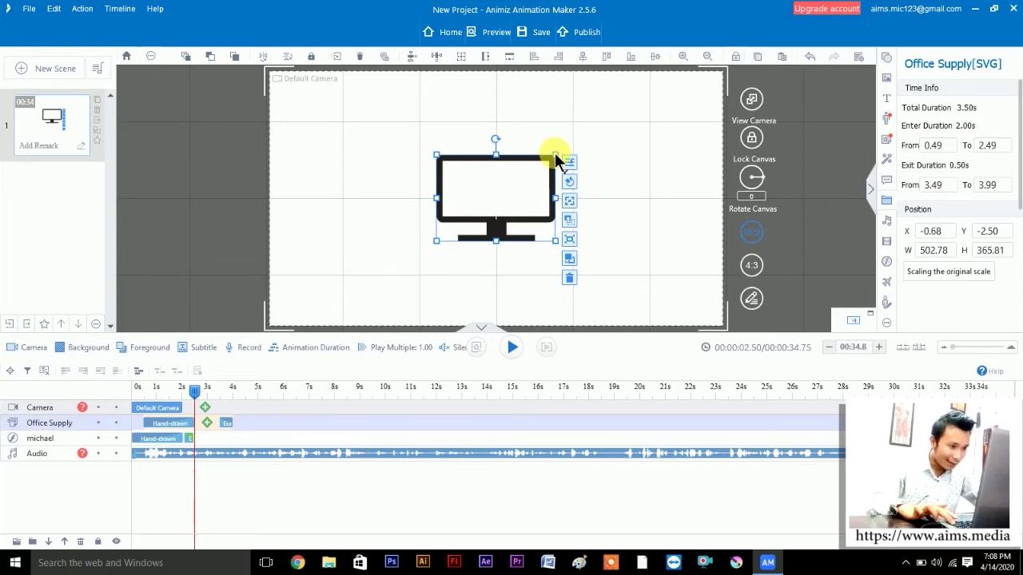
drag(554, 153, 627, 114)
drag(560, 148, 521, 168)
drag(581, 133, 598, 115)
drag(525, 161, 514, 163)
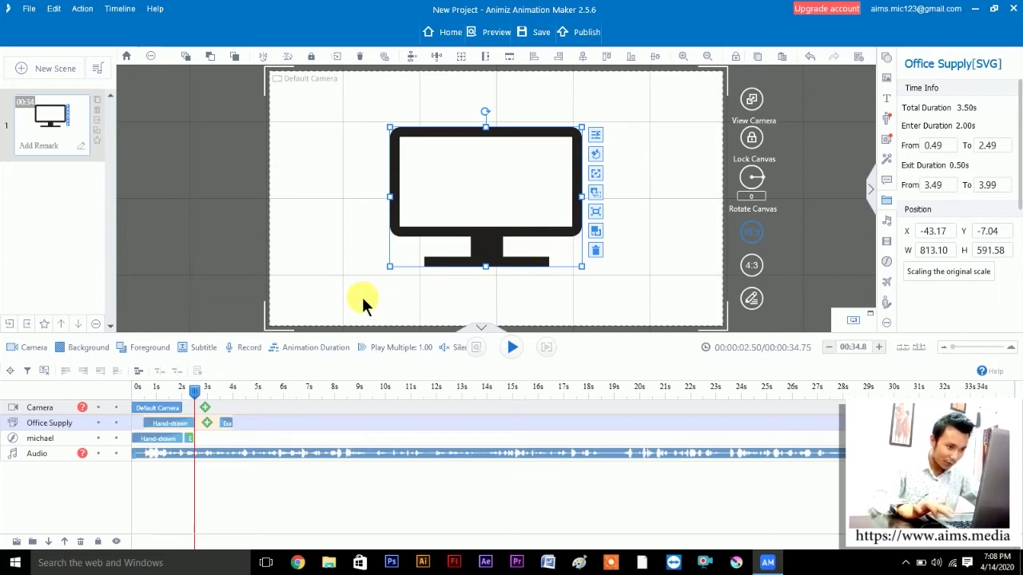
- Move the monitor's Hand-drawn entrance to start at about 2.5 s, just after the actor's exit animation
drag(193, 392, 174, 392)
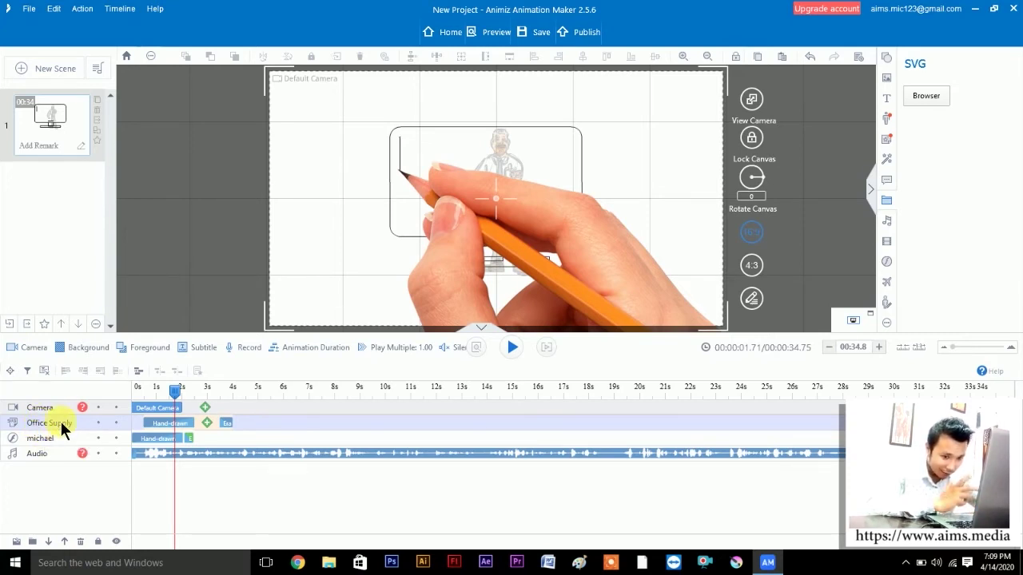
click(38, 438)
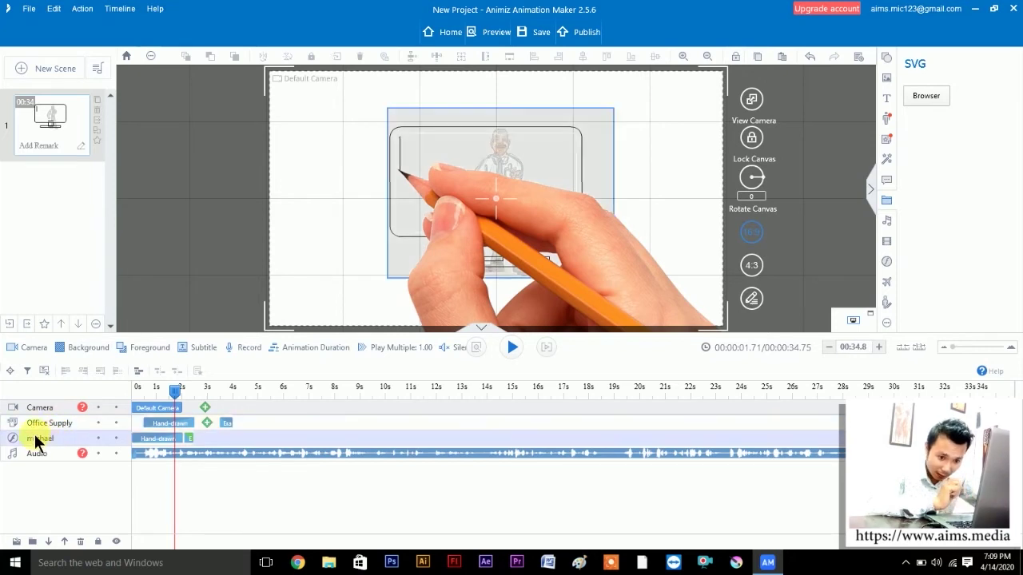
click(44, 421)
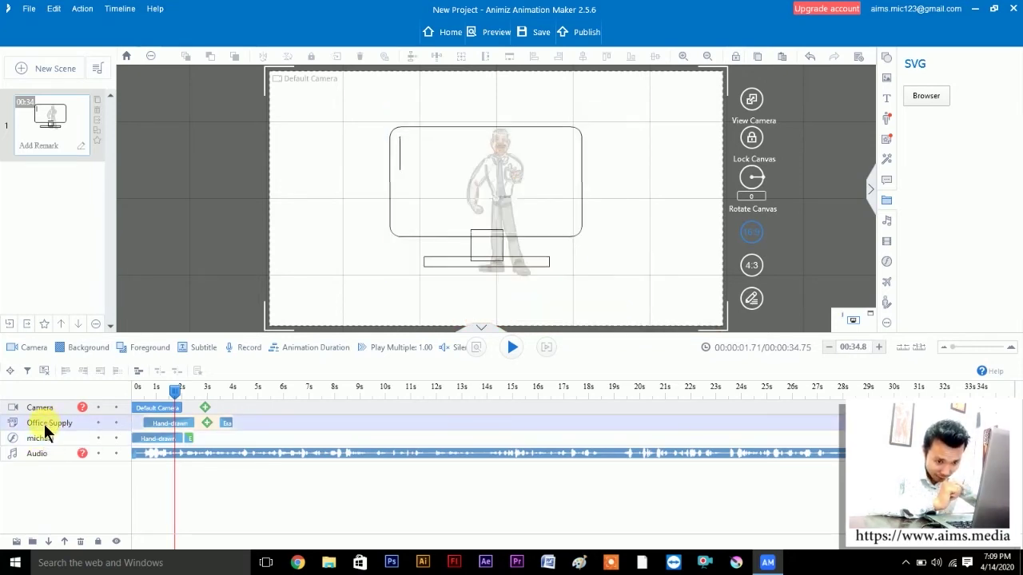
click(44, 421)
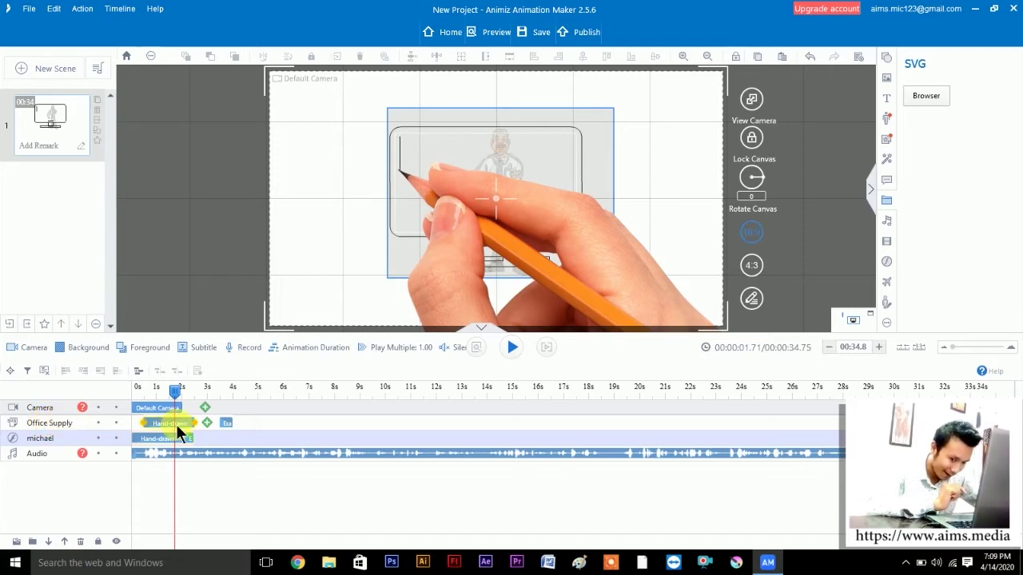
drag(186, 424, 217, 420)
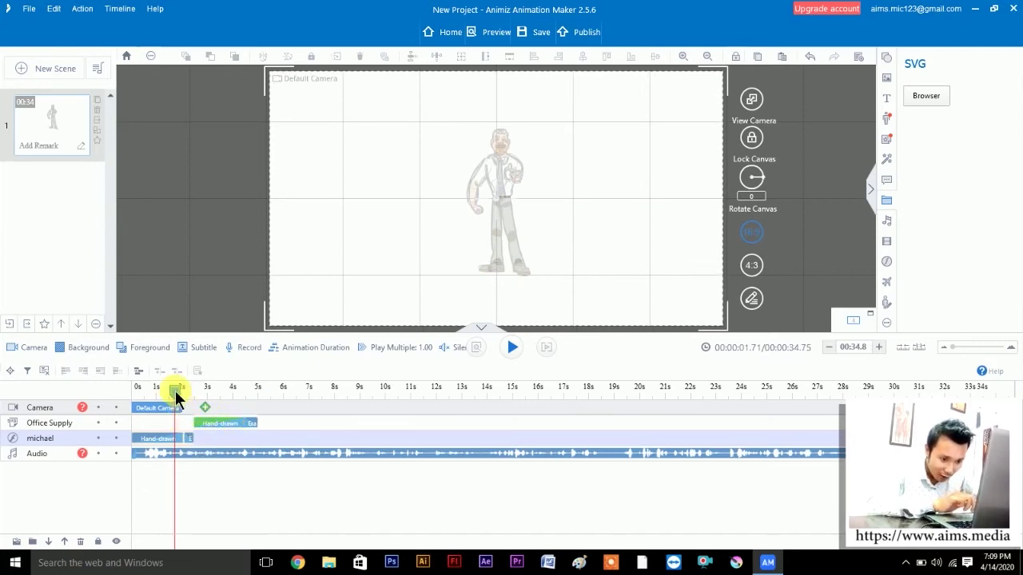
drag(175, 390, 160, 393)
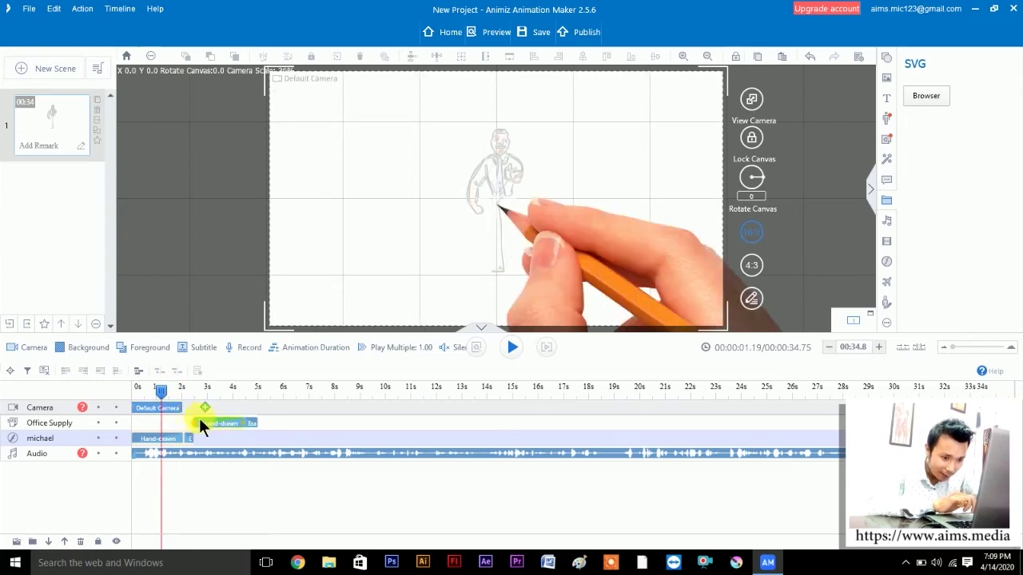
mouse_move(221, 424)
mouse_down()
mouse_move(199, 423)
mouse_move(224, 424)
mouse_up()
- Check the frames between about 2.5 s and 4.7 s and delay the monitor's exit animation to start at about 5.7 s
click(198, 391)
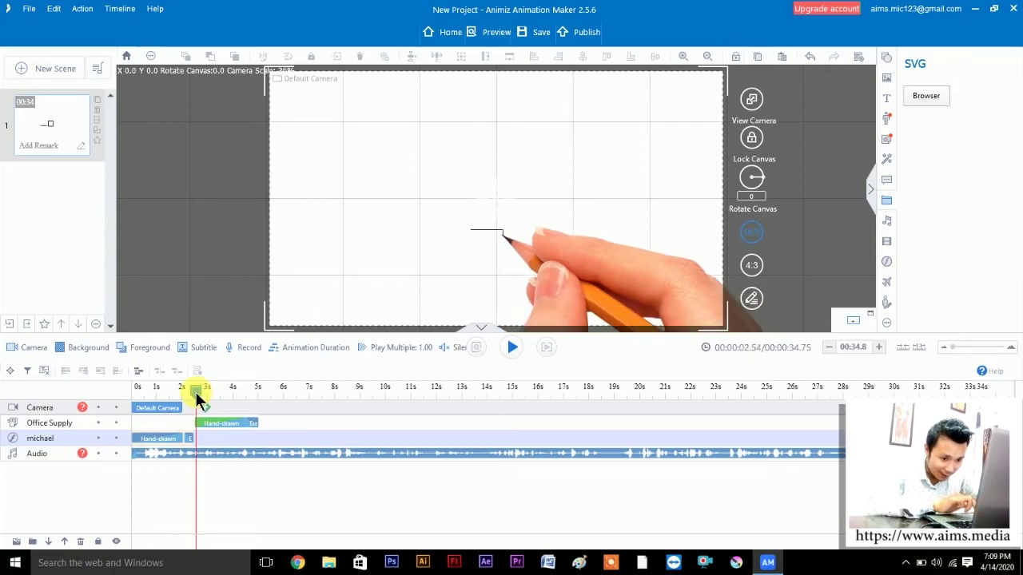
click(242, 384)
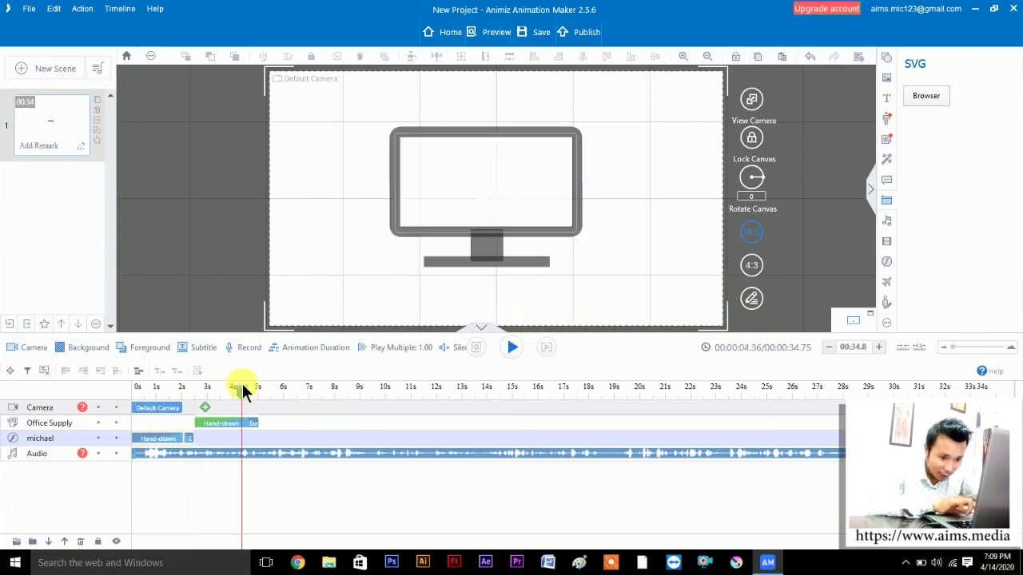
click(247, 389)
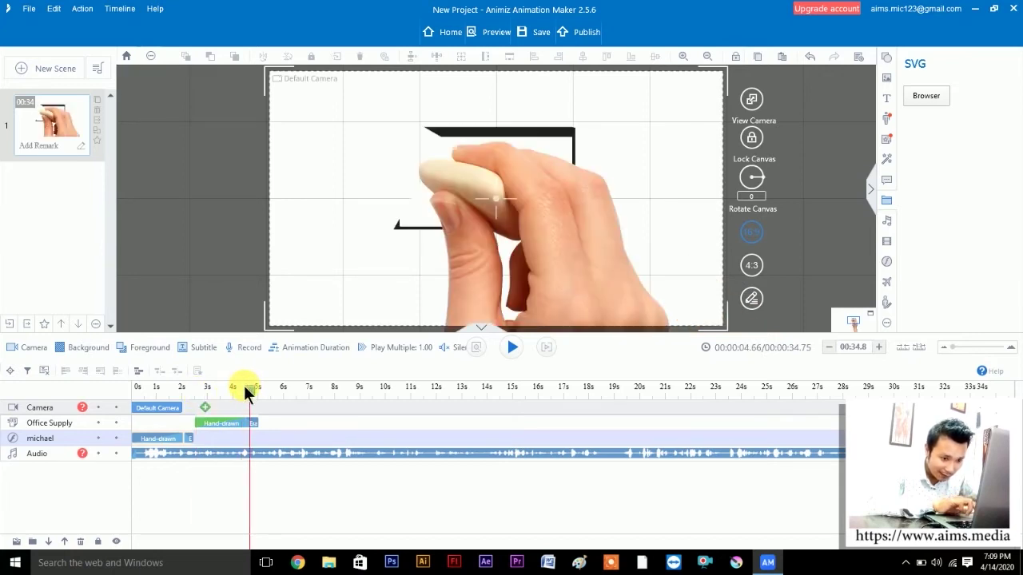
click(241, 390)
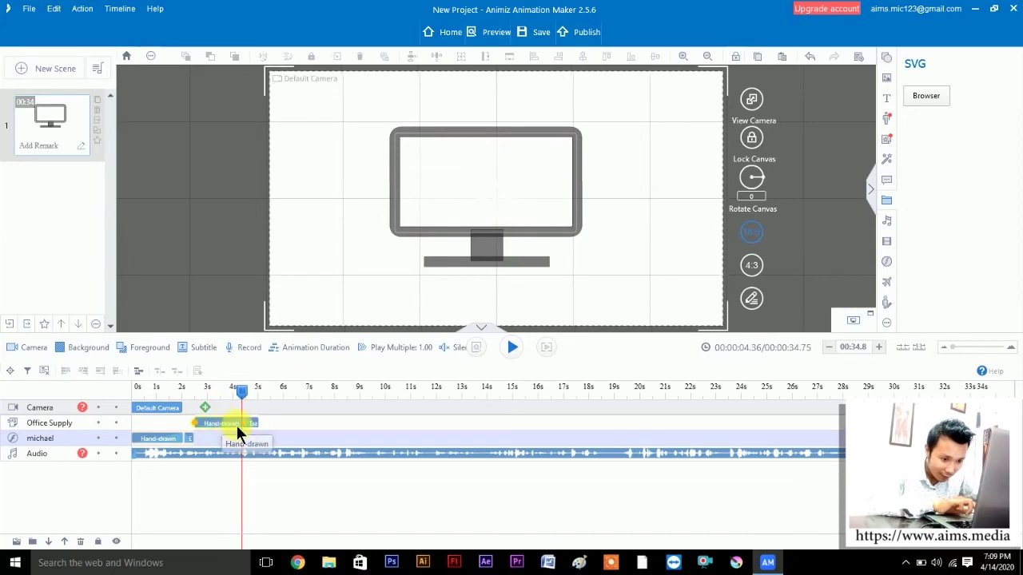
drag(249, 423, 278, 424)
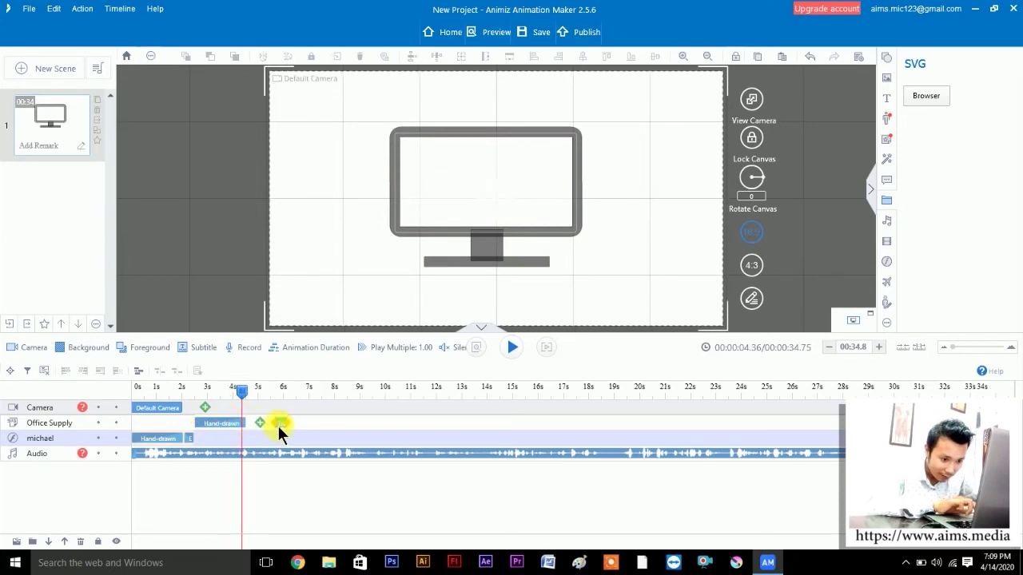
- Try lengthening the monitor's Hand-drawn entrance to end at about 5.2 s, and return it to its earlier length
drag(234, 392, 222, 394)
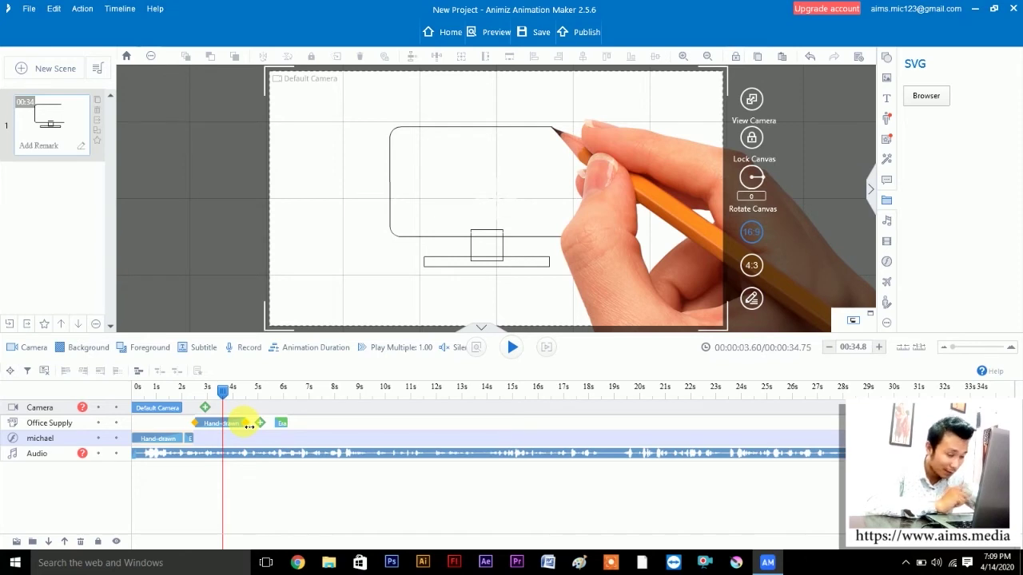
drag(249, 427, 267, 428)
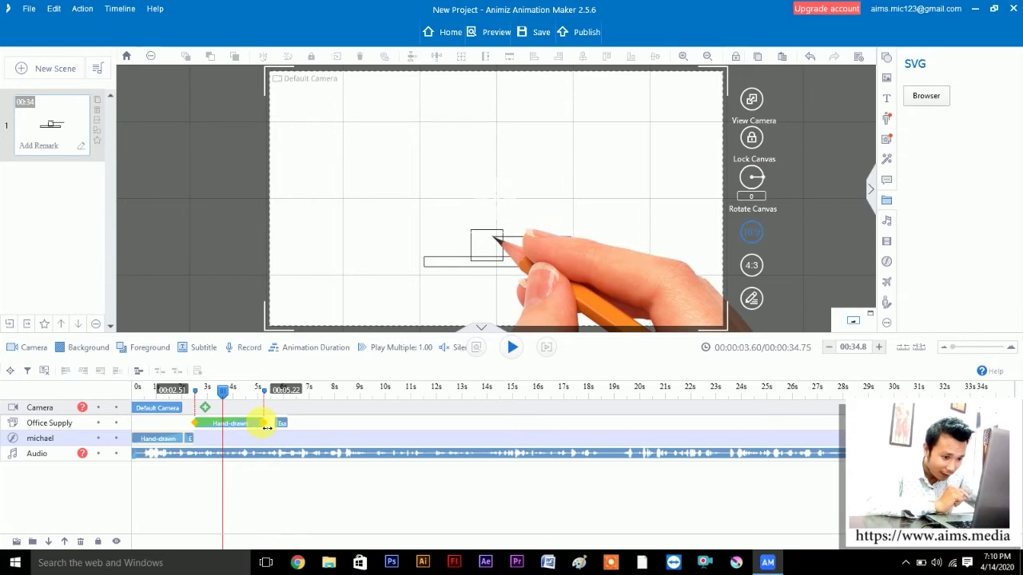
drag(267, 428, 253, 425)
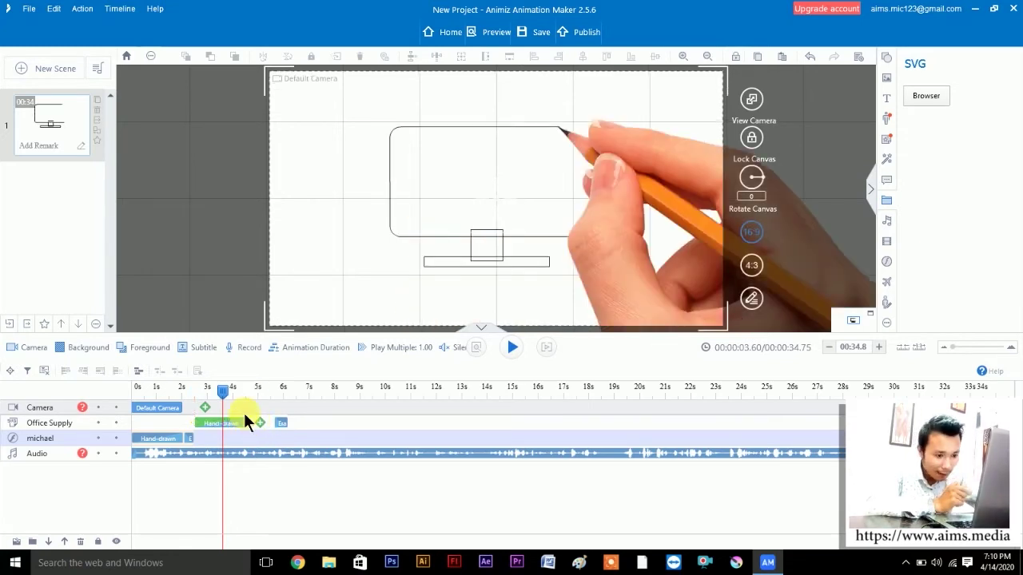
- Play the scene from about 2.5 s to 3.9 s to check the monitor's Hand-drawn entrance
drag(223, 391, 196, 397)
key(space)
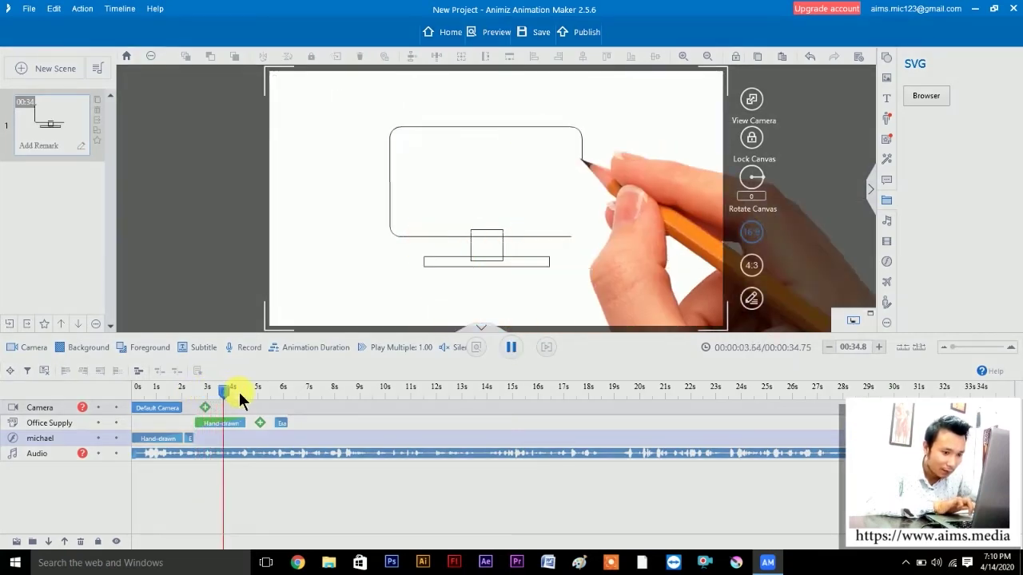
key(space)
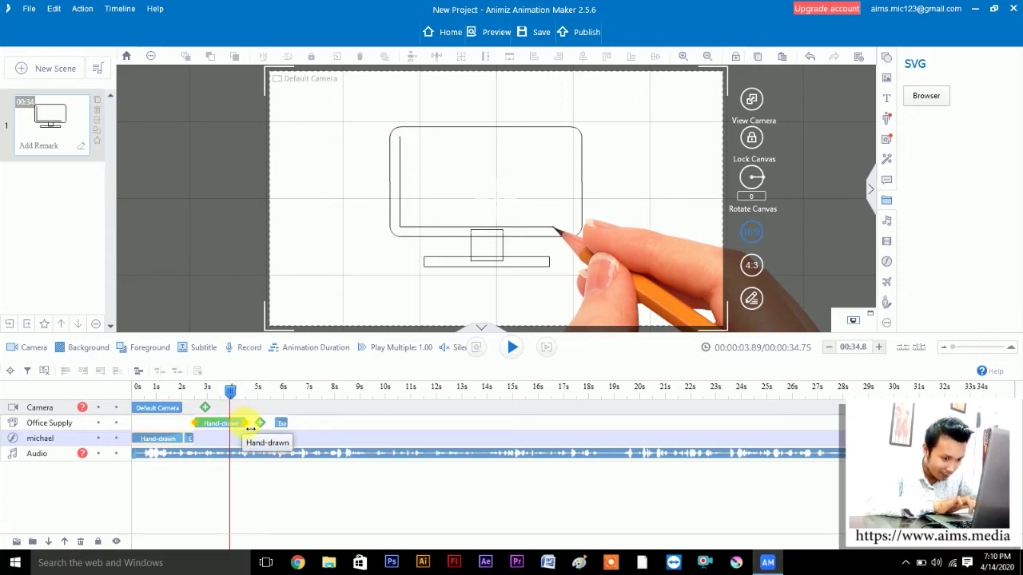
- Shorten the monitor's Hand-drawn entrance to end at about 3.3 s
mouse_move(231, 397)
mouse_down()
mouse_move(195, 392)
mouse_move(216, 391)
mouse_up()
click(222, 422)
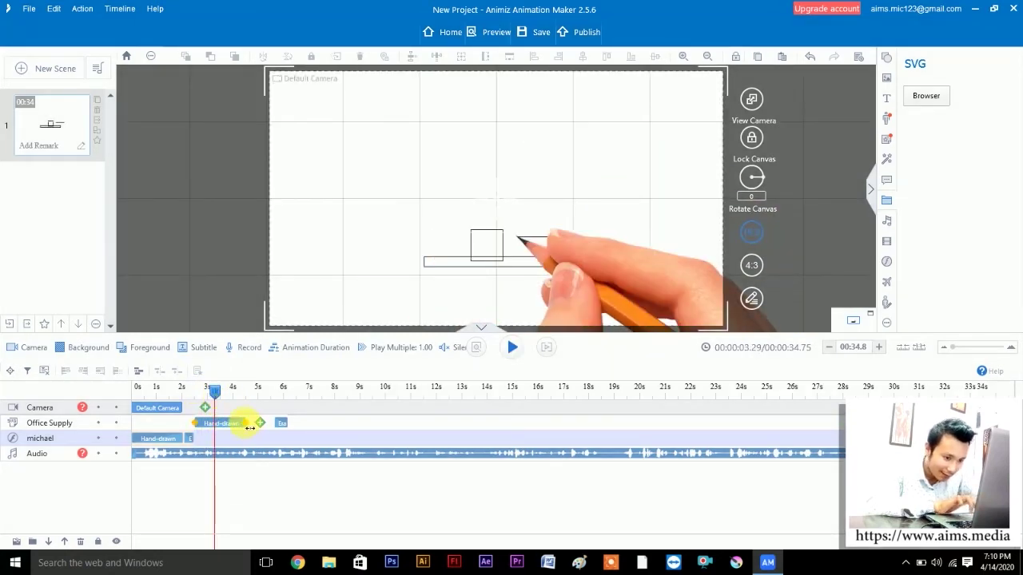
click(240, 425)
drag(240, 426, 215, 423)
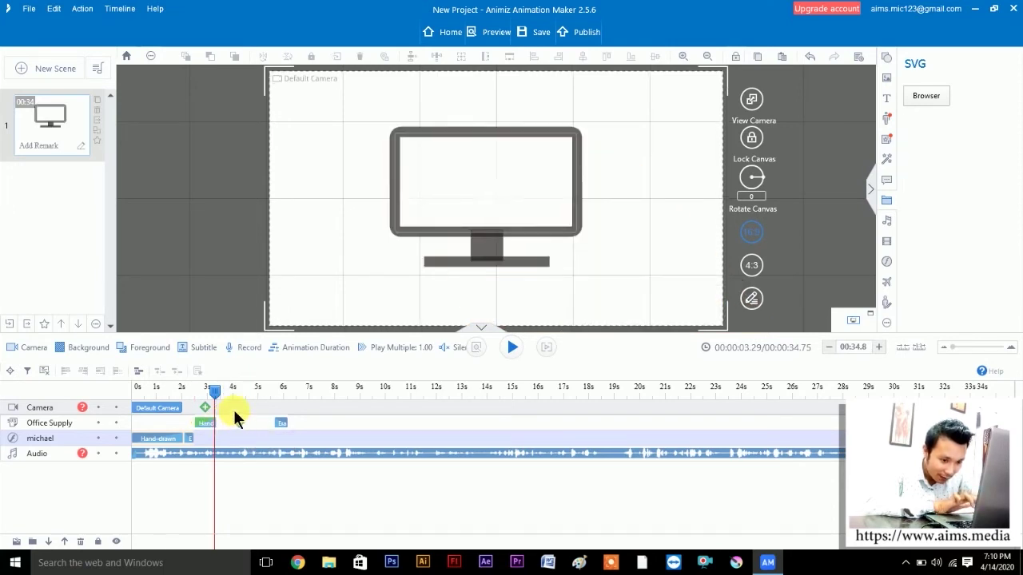
- Play the scene from about 3.3 s to check the shortened monitor entrance, and return the playhead to about 3.3 s
key(space)
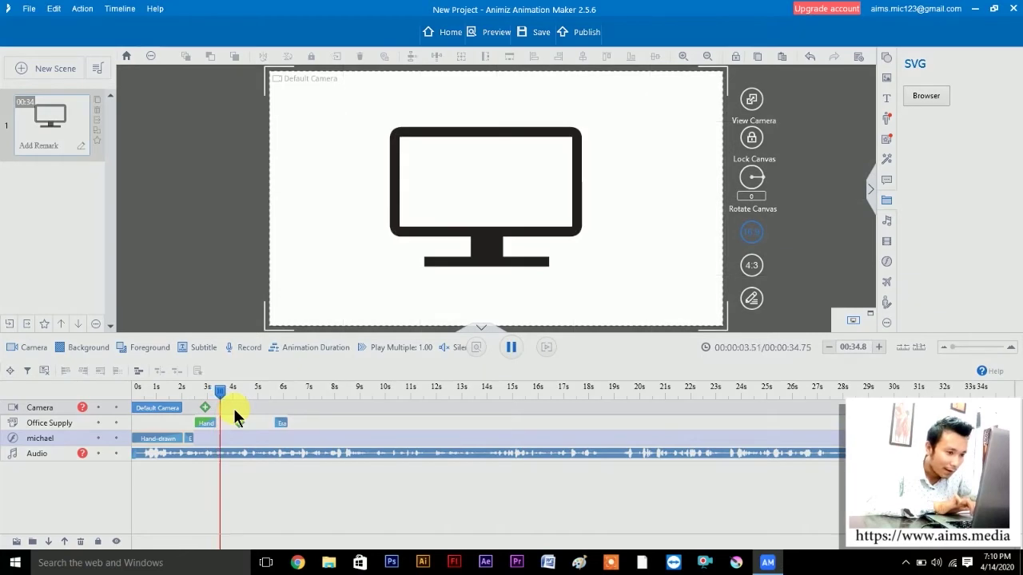
key(space)
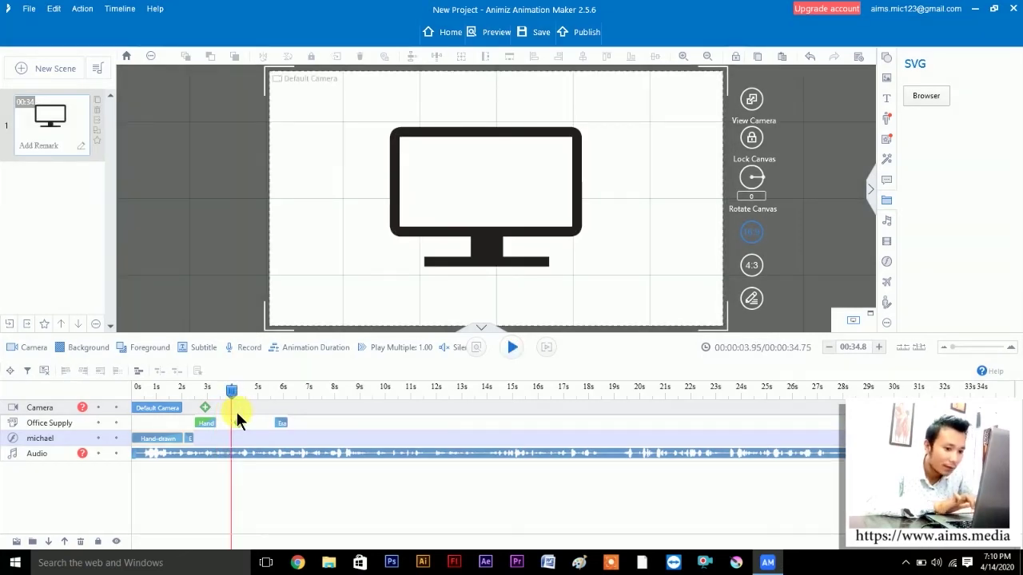
mouse_move(229, 394)
mouse_down()
mouse_move(210, 392)
mouse_move(238, 392)
mouse_move(215, 393)
mouse_up()
key(space)
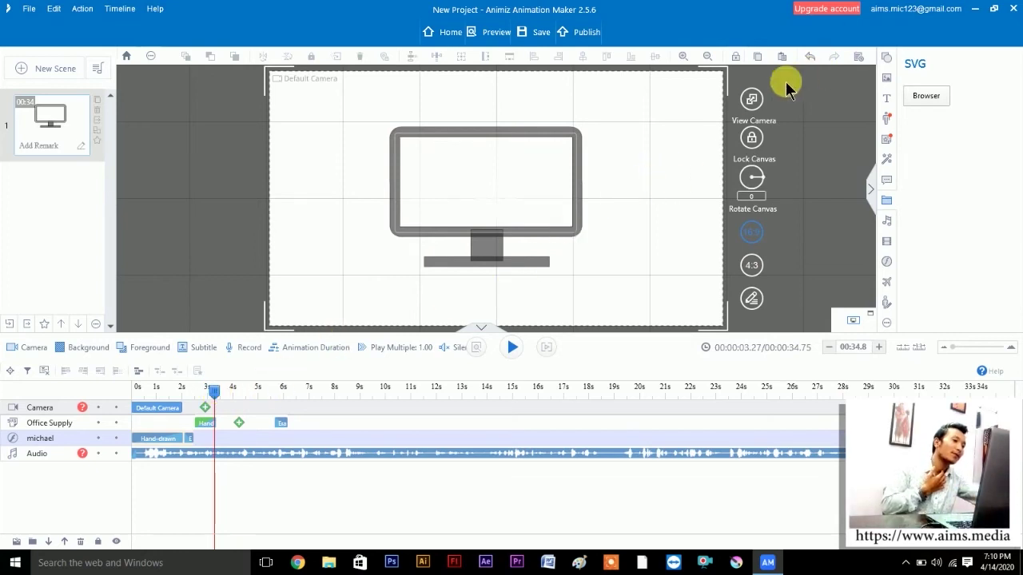
- Add the dark red, blocky "Example Text" sample in the MStiffHei HKS UltraBold font over the monitor
click(891, 108)
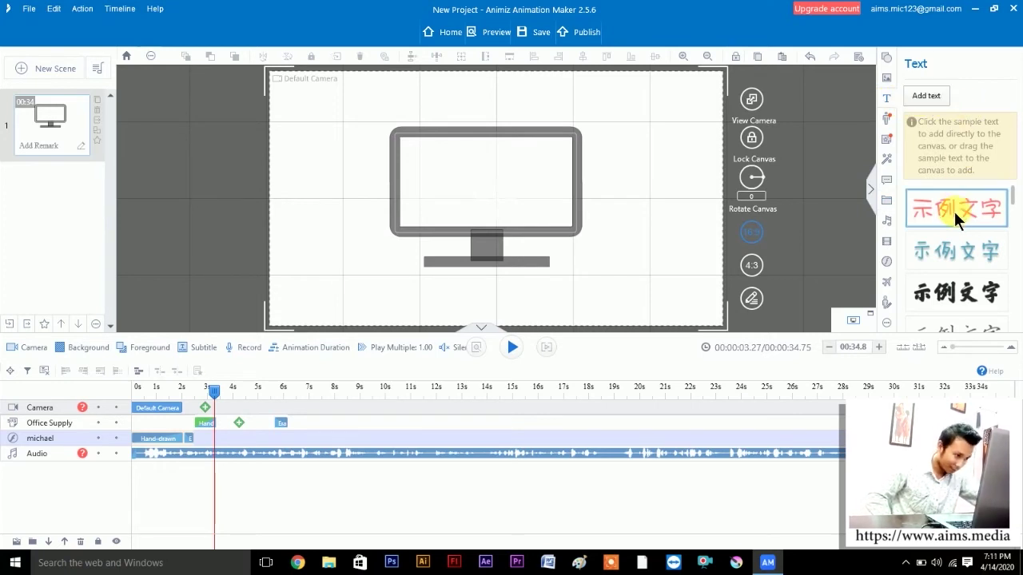
scroll(952, 250, down, 3)
scroll(952, 248, down, 5)
scroll(953, 246, down, 5)
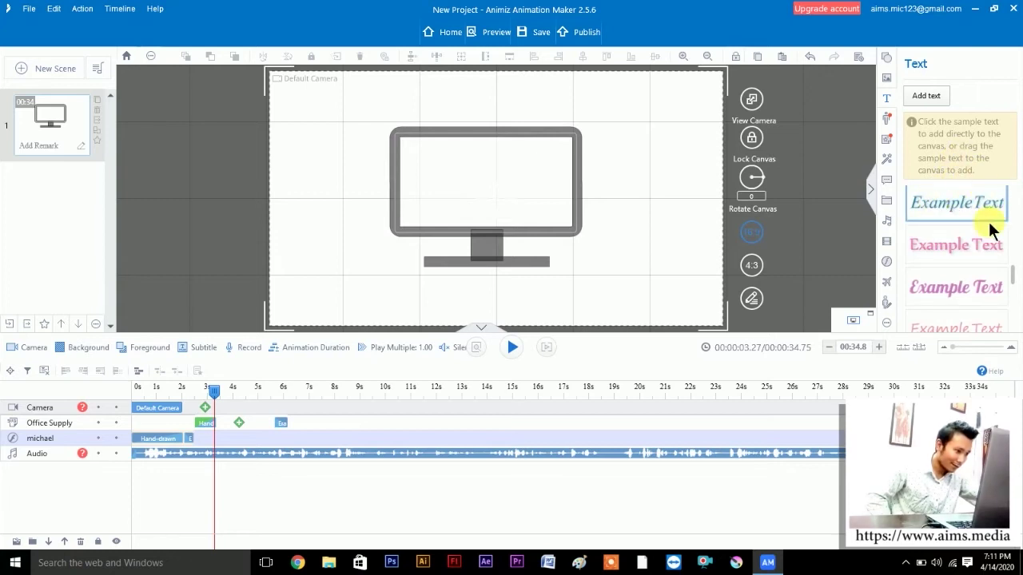
scroll(974, 215, down, 1)
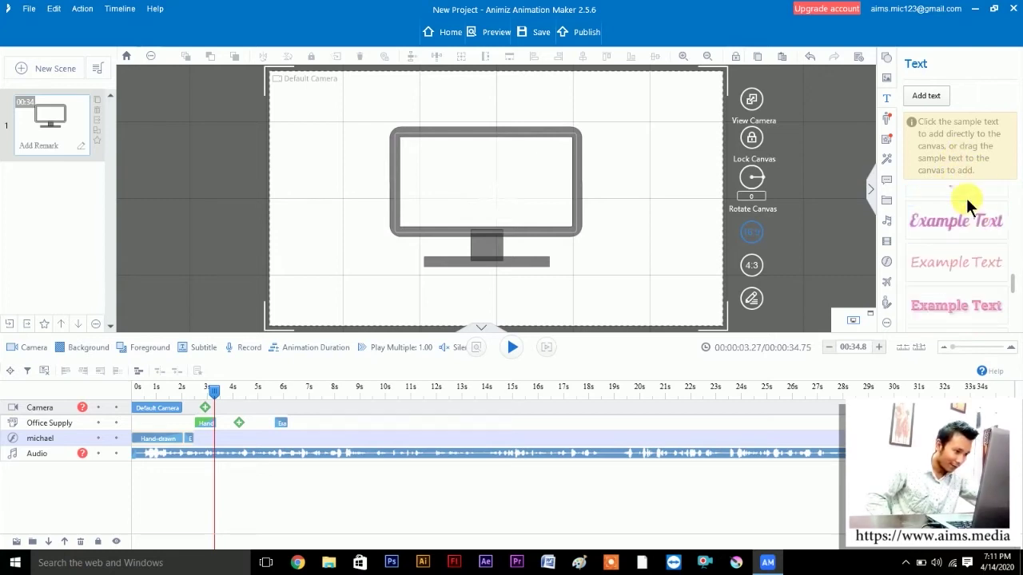
scroll(967, 204, down, 4)
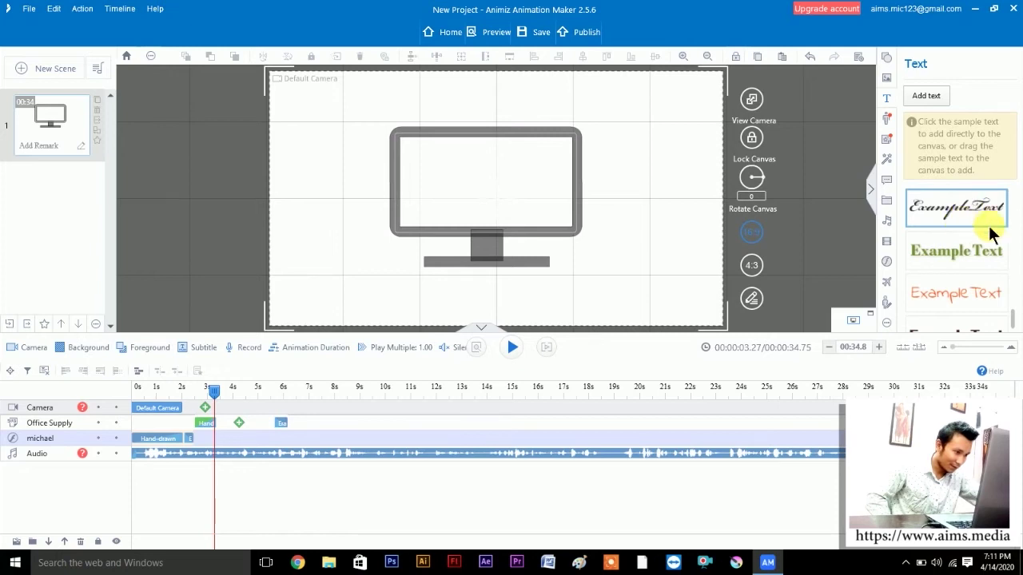
scroll(987, 236, down, 1)
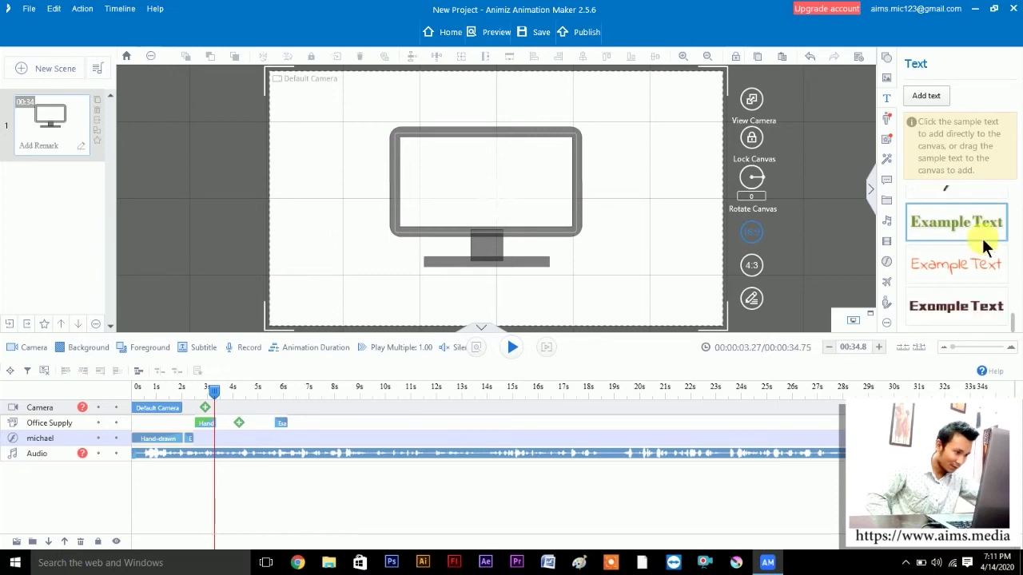
click(956, 302)
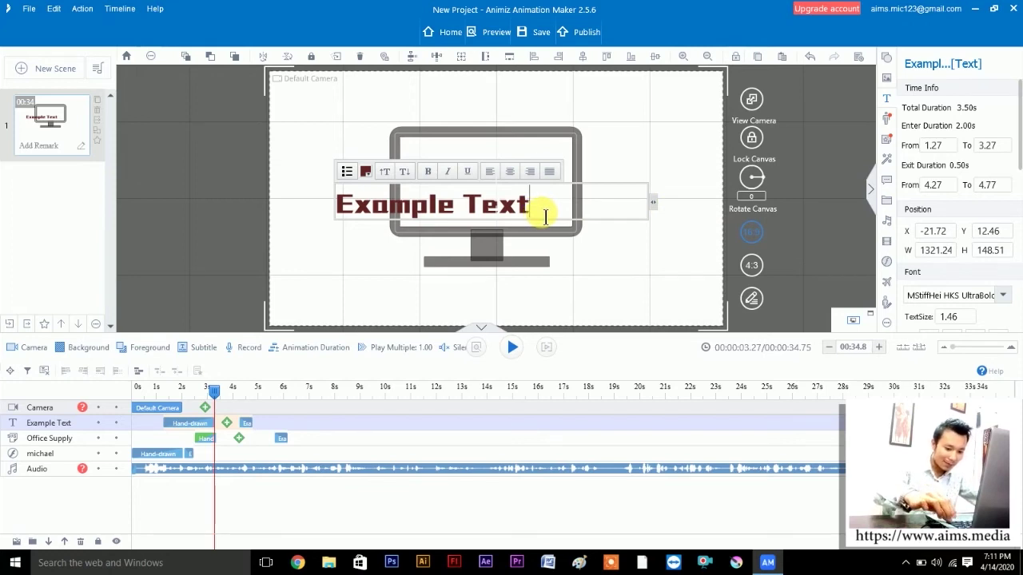
- Replace the sample text with "MULTIMEDIA EDUCATOR"
key(ctrl+a)
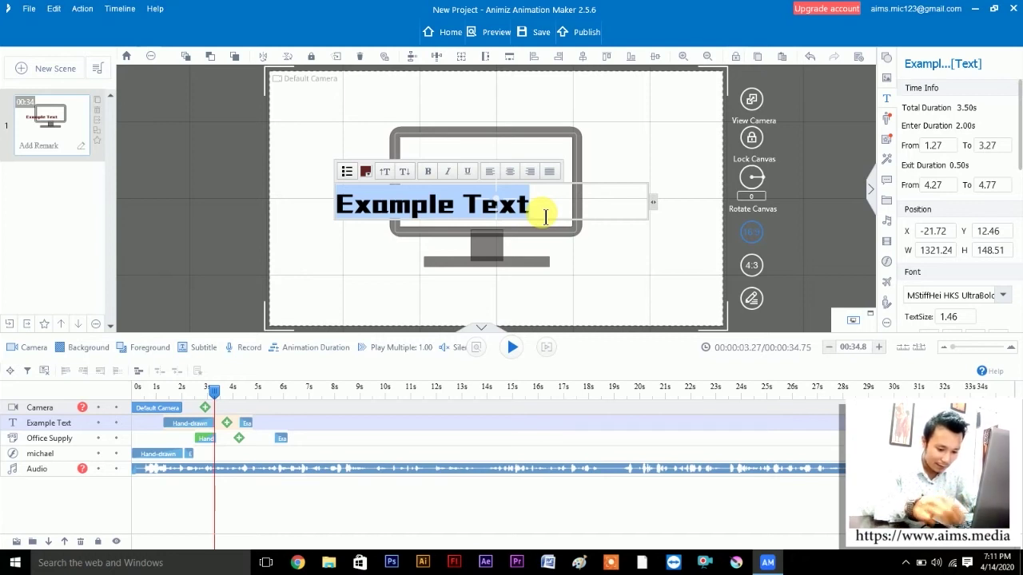
text(MU)
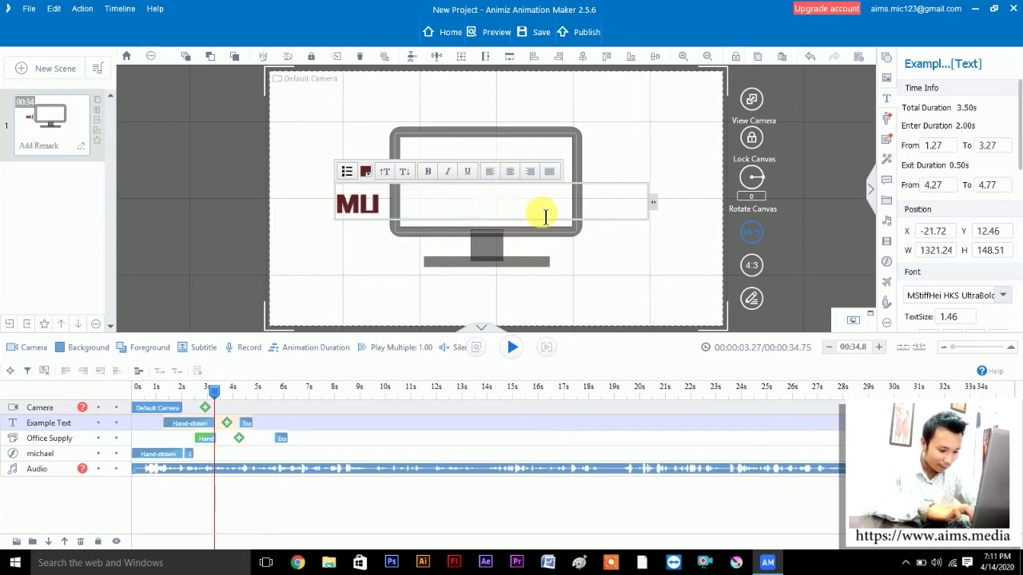
text(LTIMEDI)
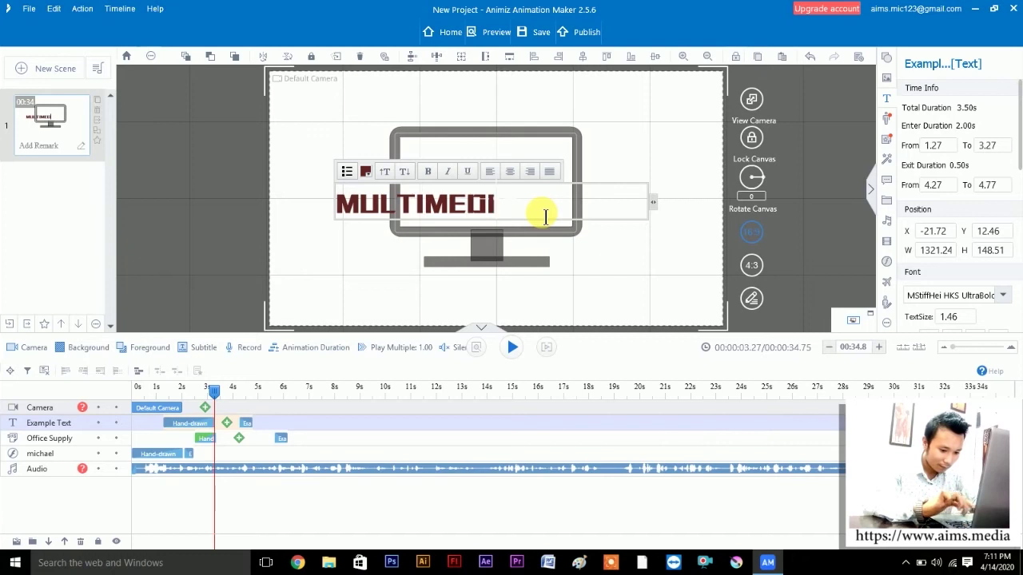
text(A EDUCA)
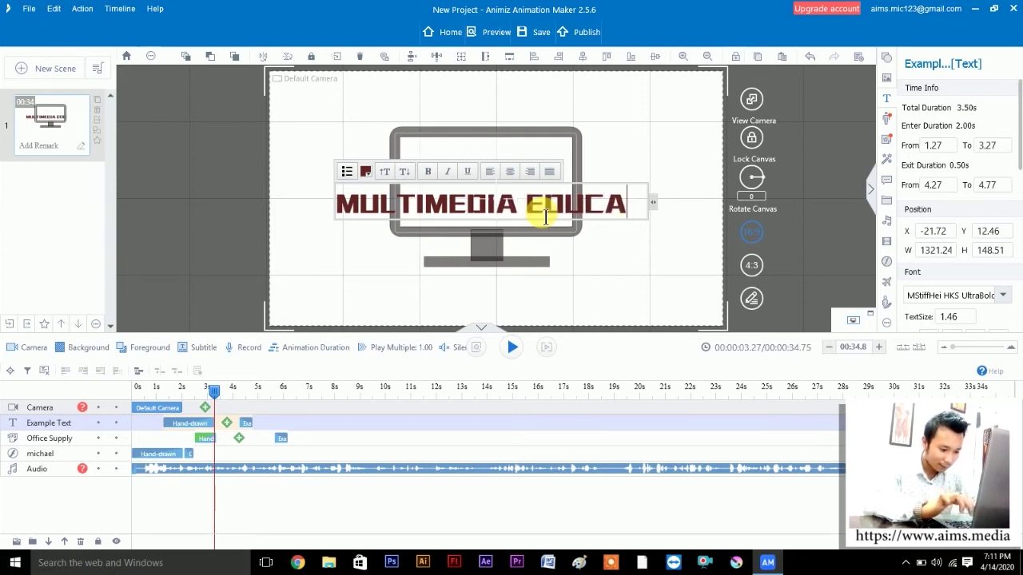
text(TOR)
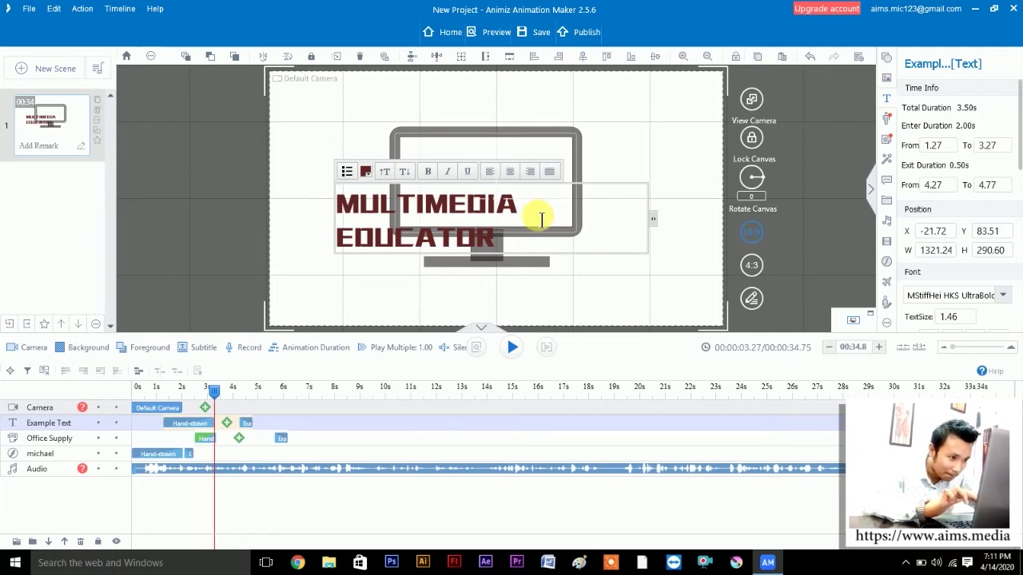
- Widen the text box to about 1538 so that "MULTIMEDIA EDUCATOR" fits on one line
key(ctrl+a)
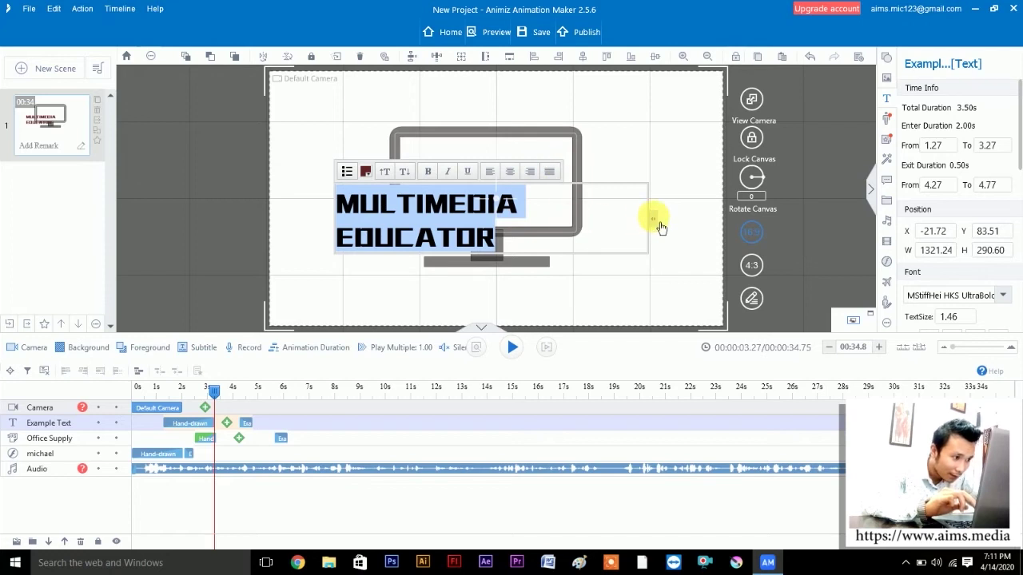
drag(661, 230, 711, 229)
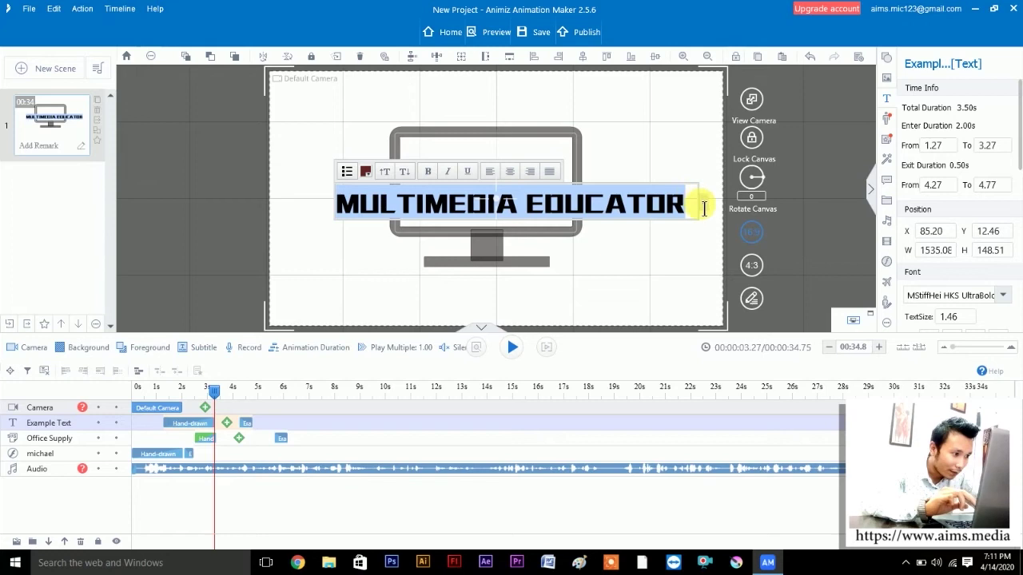
drag(709, 215, 678, 213)
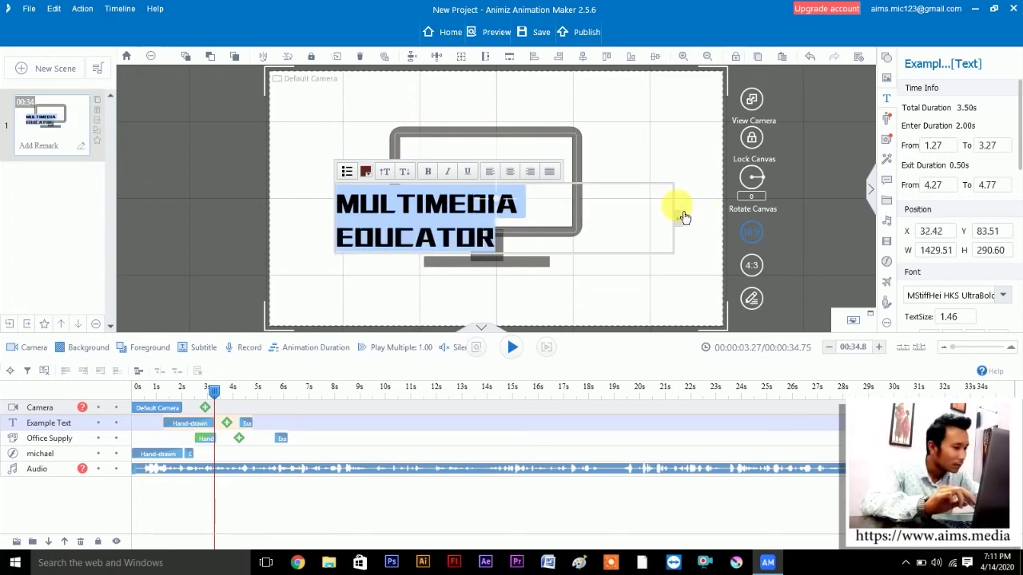
drag(683, 216, 709, 221)
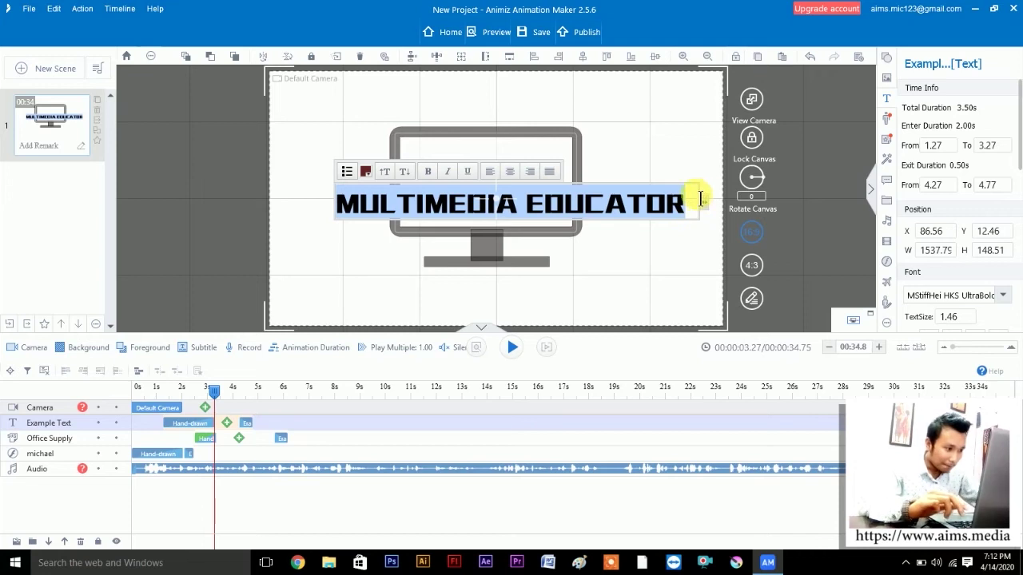
click(687, 160)
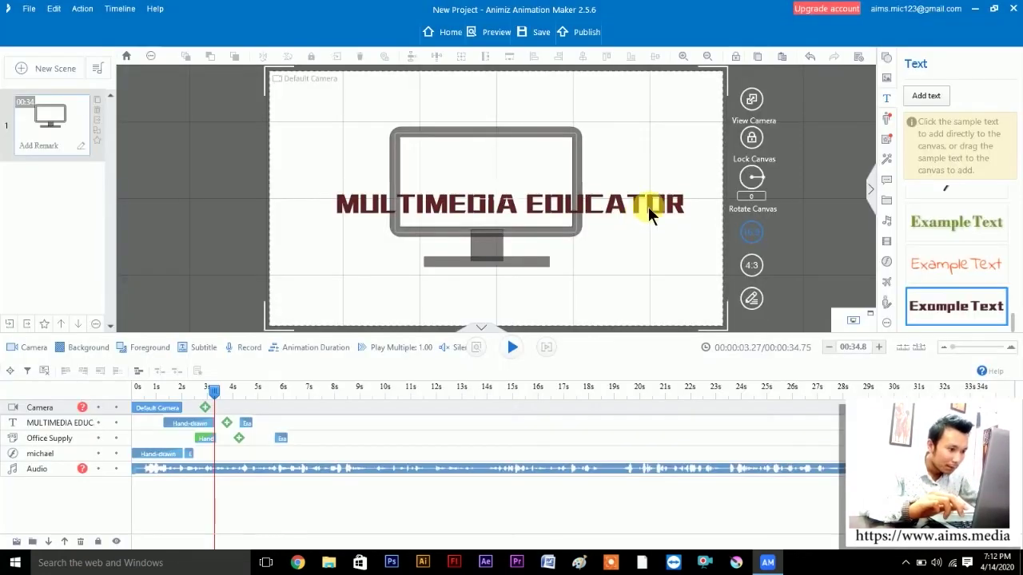
- Shrink the "MULTIMEDIA EDUCATOR" text to about 539 by 52 and centre it inside the monitor screen
click(673, 203)
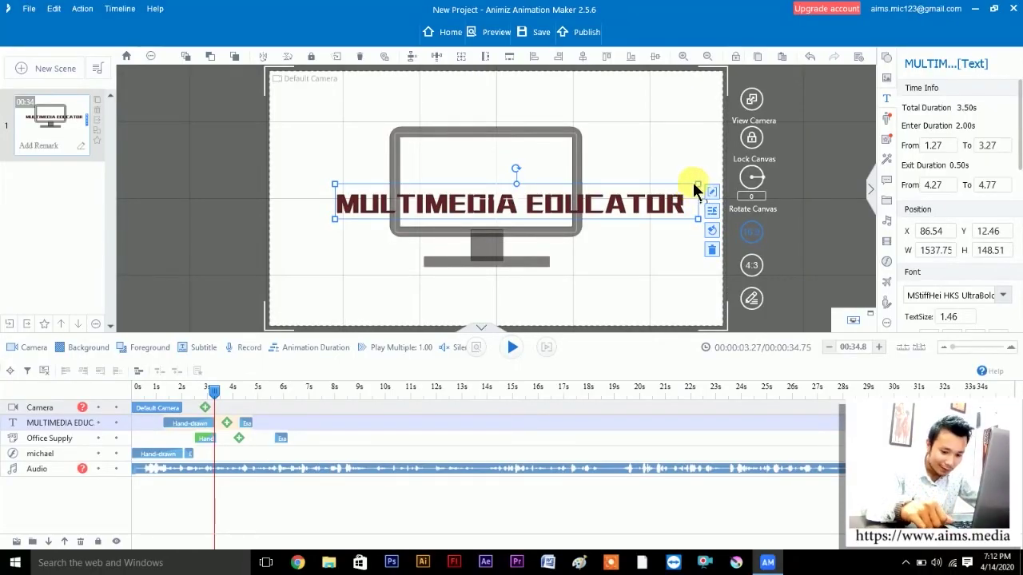
drag(698, 180, 630, 192)
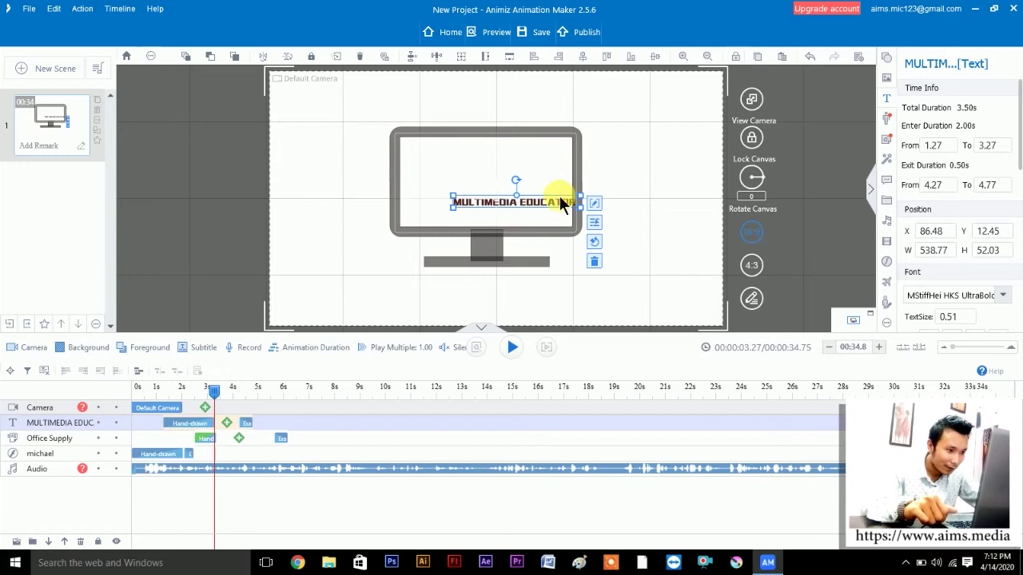
drag(551, 203, 519, 180)
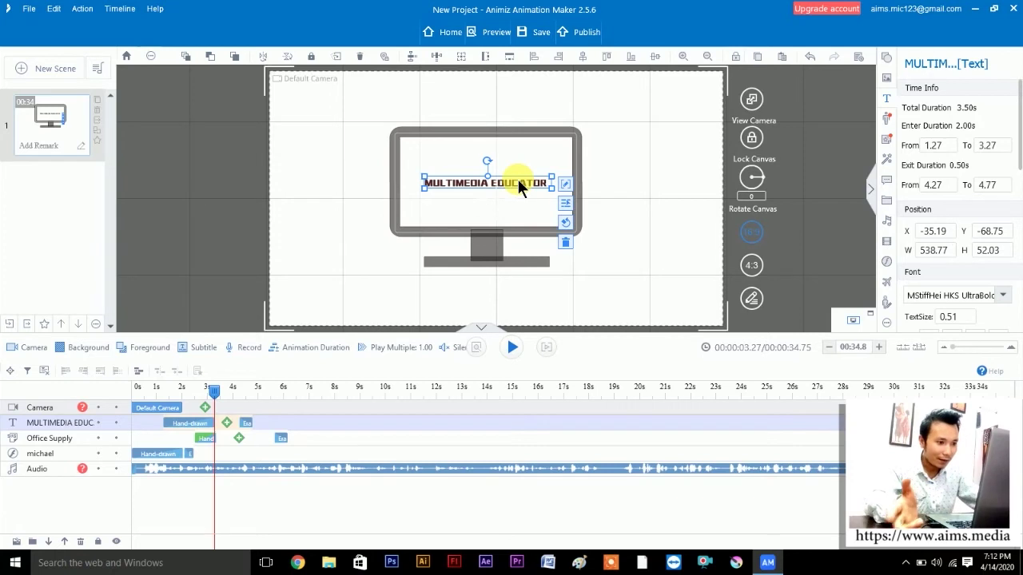
click(605, 172)
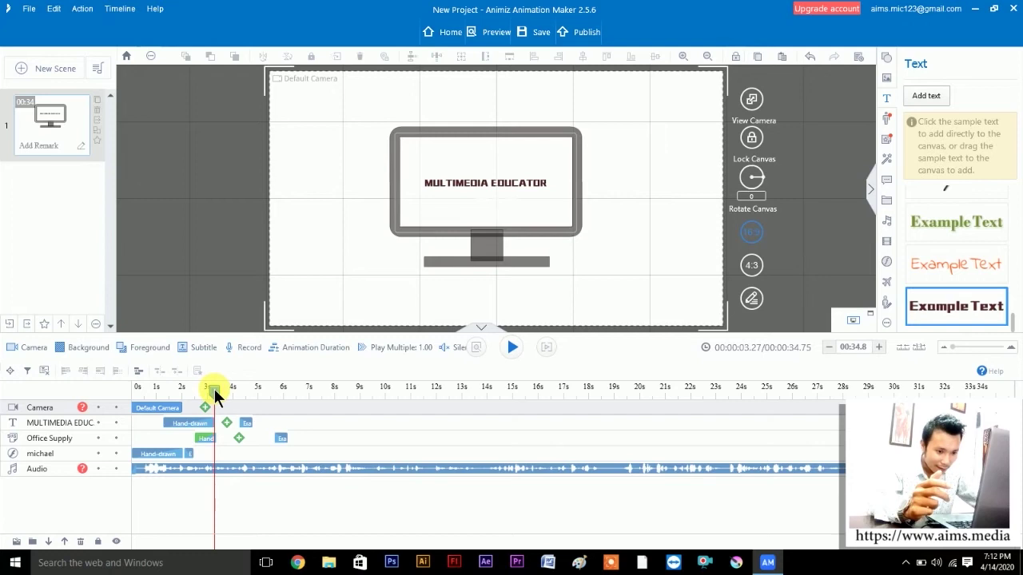
- Play the scene from about 3.3 s to 4.6 s to check the text's timing, and return the playhead to about 2.8 s
key(space)
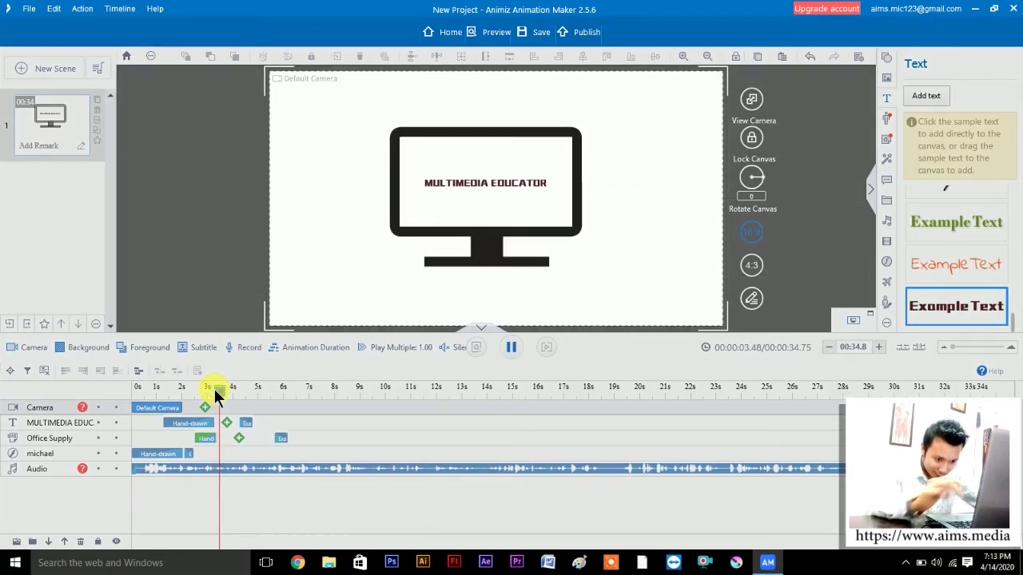
key(space)
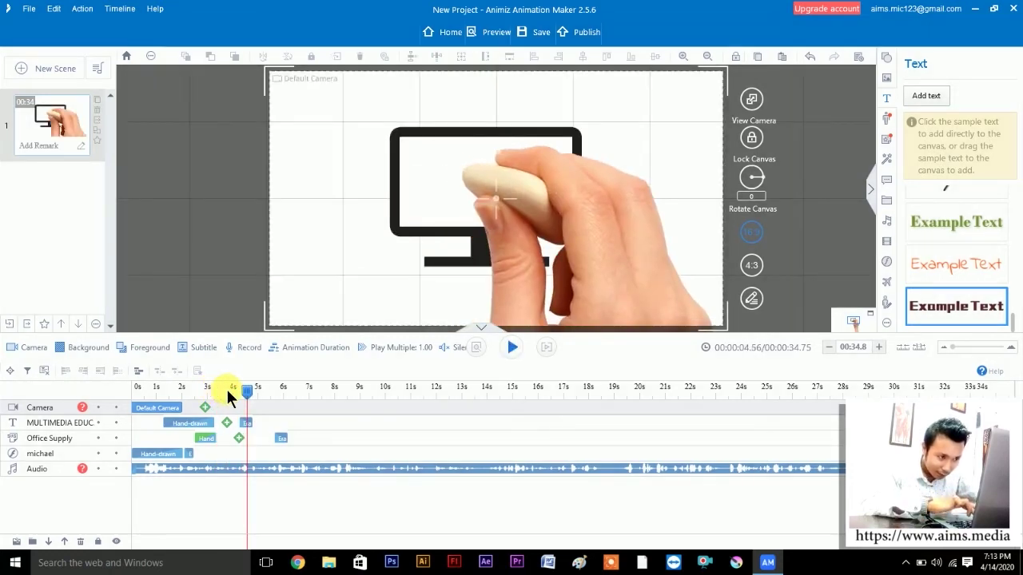
click(216, 391)
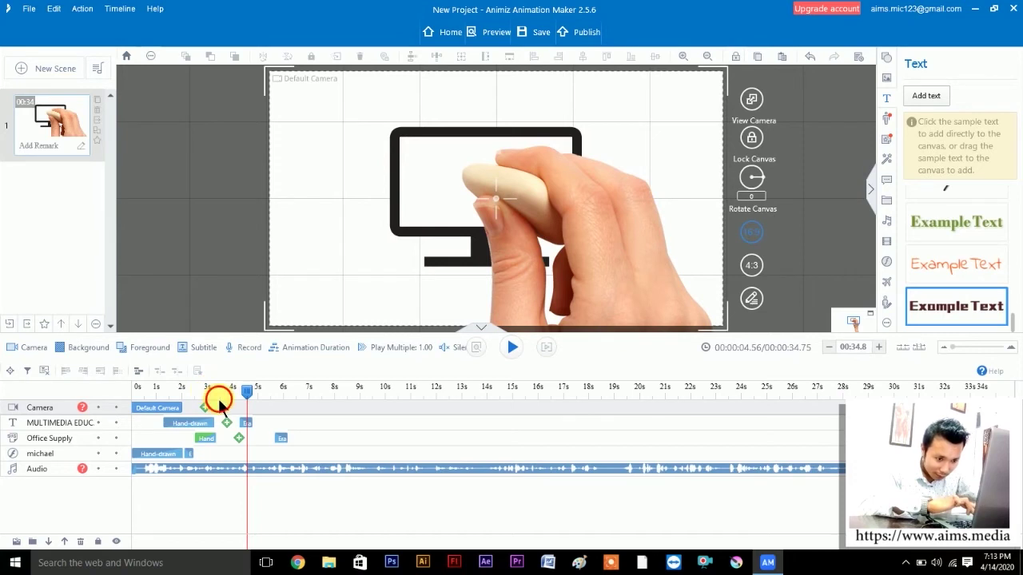
drag(214, 396, 202, 396)
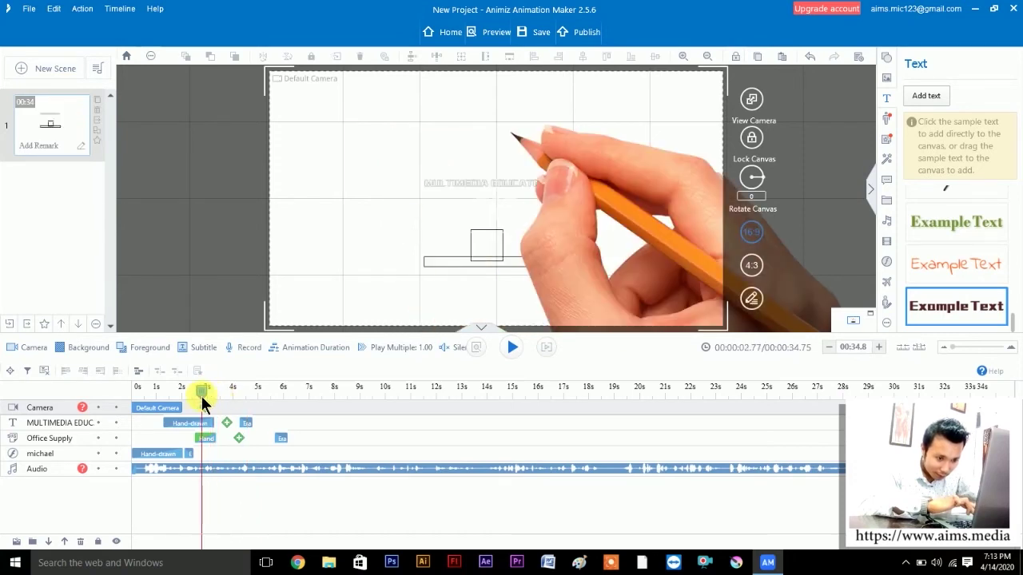
- Move the text's animations so its Hand-drawn entrance starts at about 3.3 s, right after the monitor's entrance
click(51, 438)
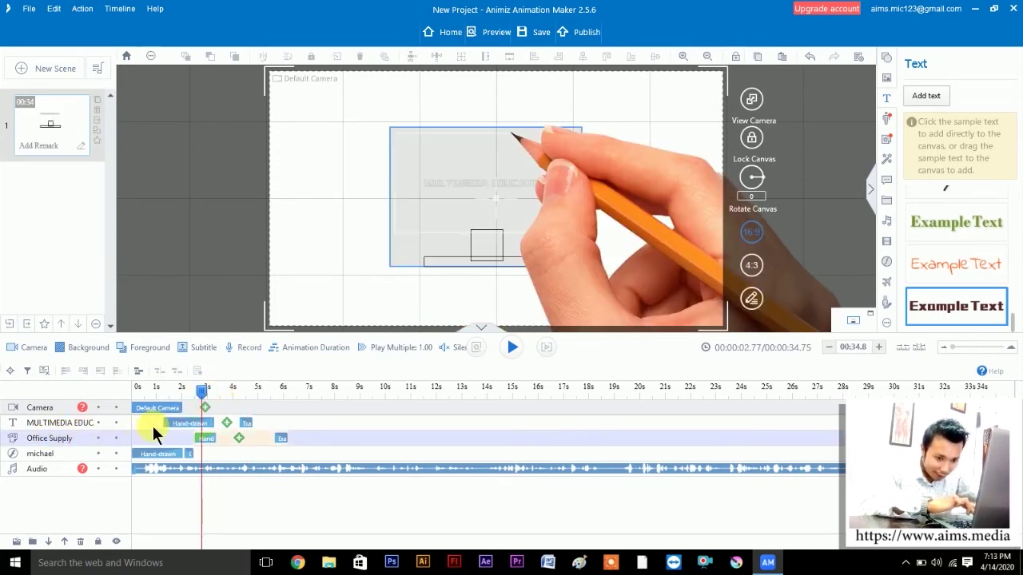
click(180, 421)
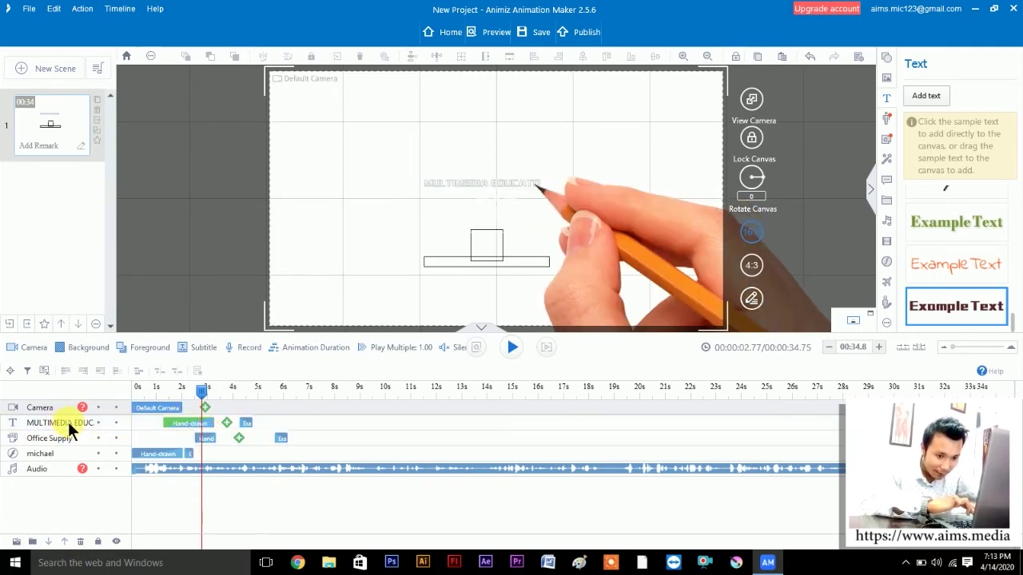
click(182, 426)
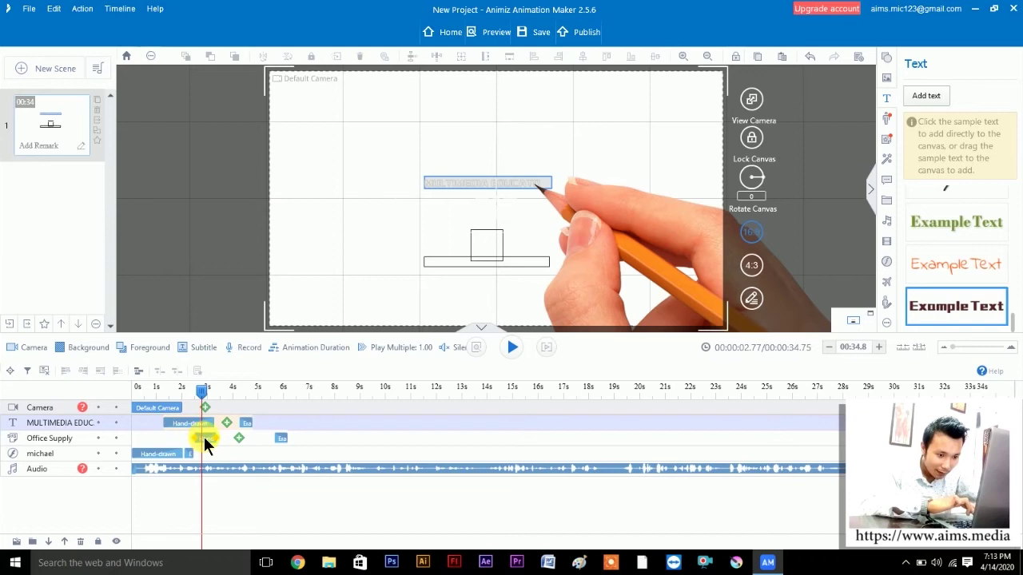
click(203, 436)
click(206, 439)
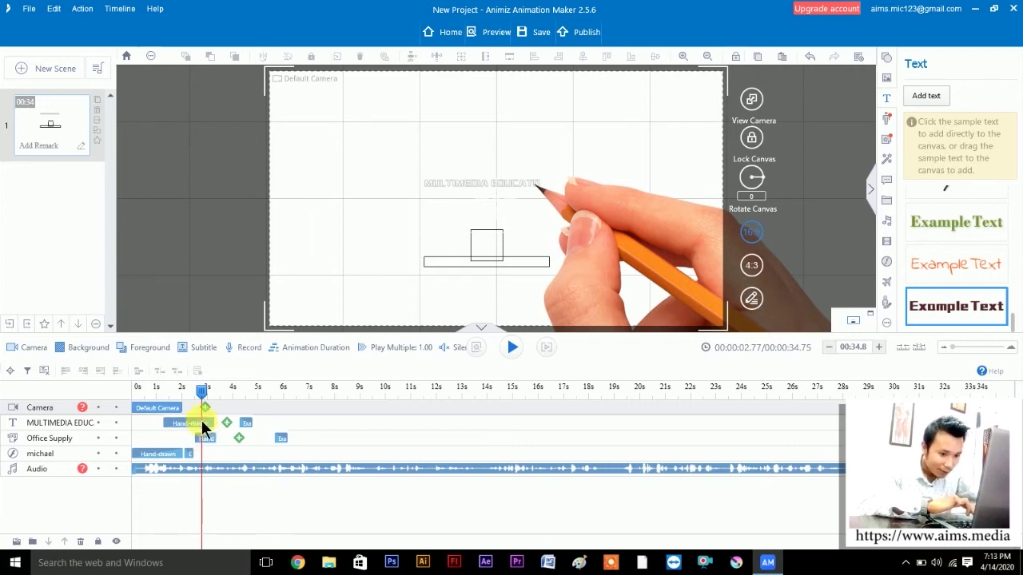
mouse_move(186, 424)
mouse_down()
mouse_move(247, 420)
mouse_move(194, 397)
mouse_up()
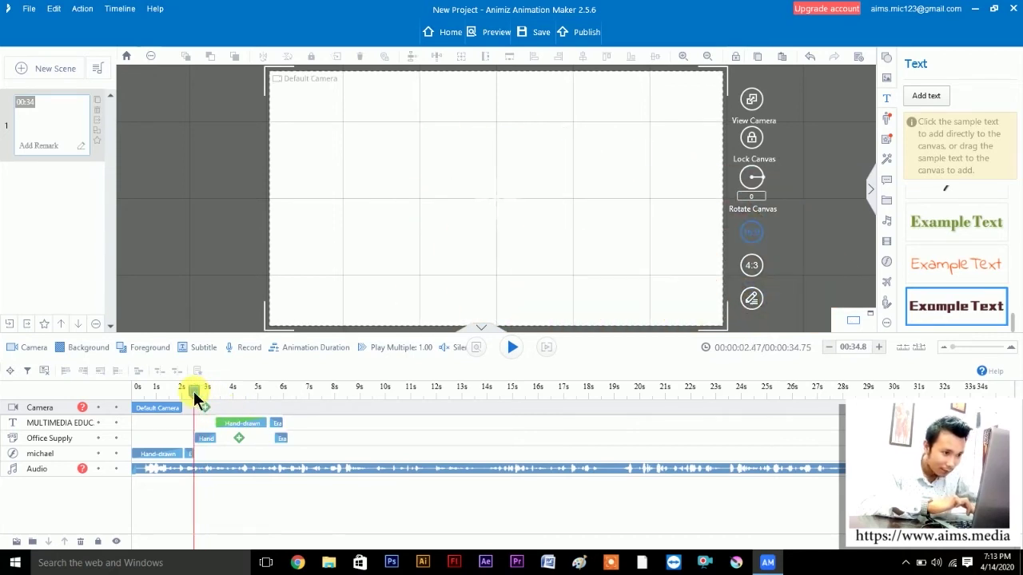
- Play the scene from about 2.5 s and again from 3.4 s to check the text's Hand-drawn entrance
key(space)
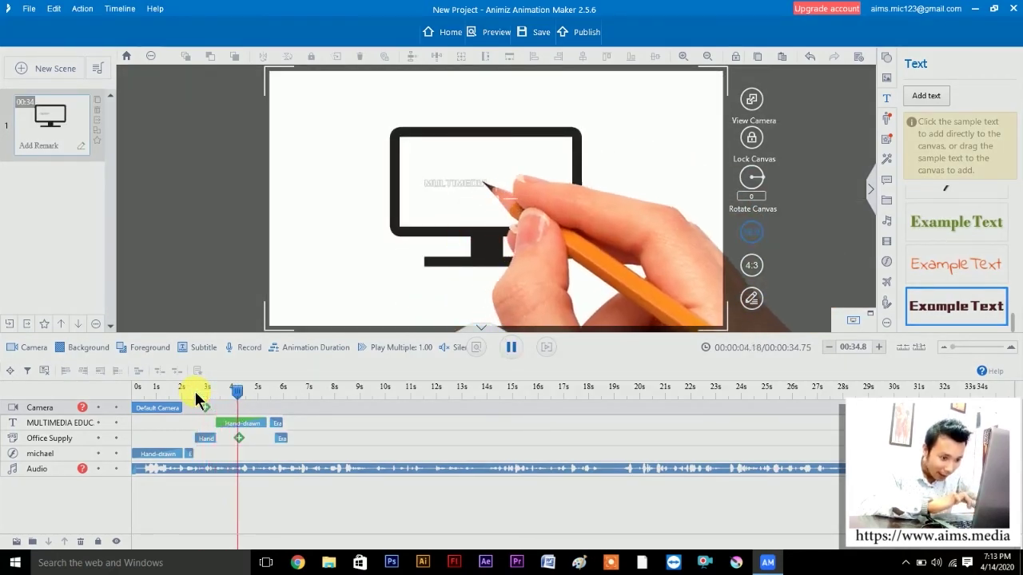
key(space)
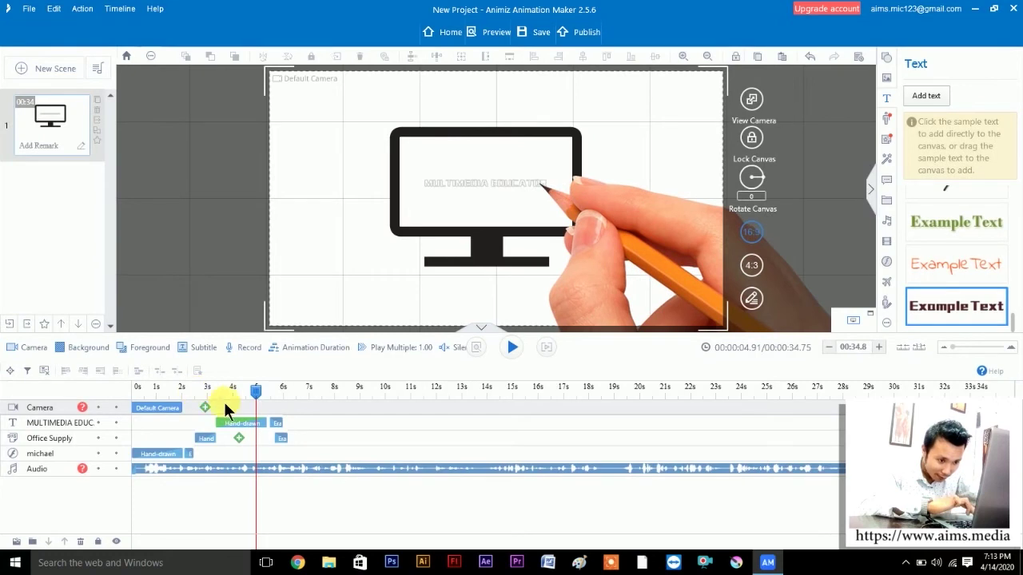
drag(254, 391, 215, 399)
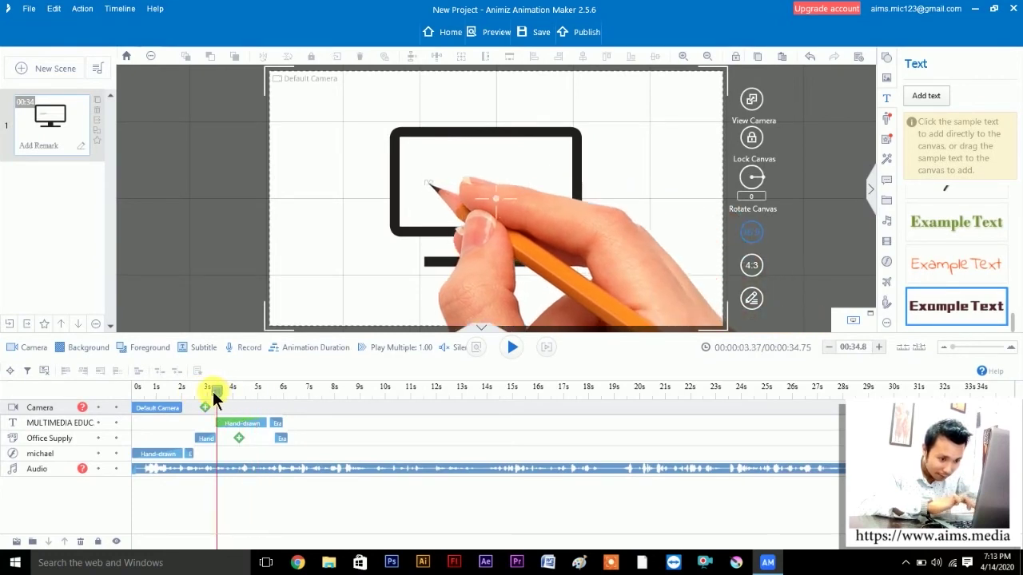
key(space)
key(space)
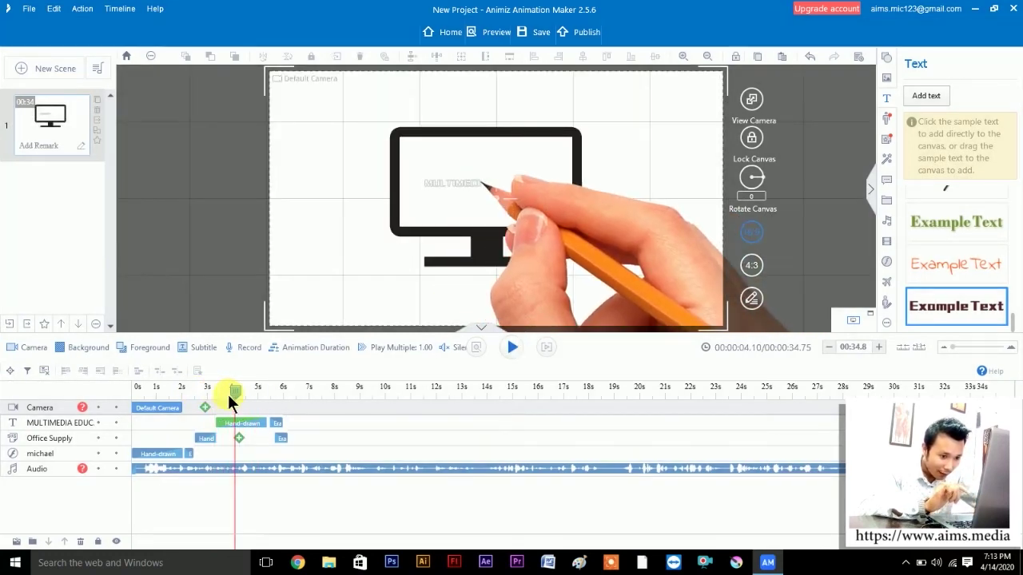
- Shorten the text's Hand-drawn entrance to end at about 4.2 s, and replay the scene from about 2.5 s to check it
click(241, 418)
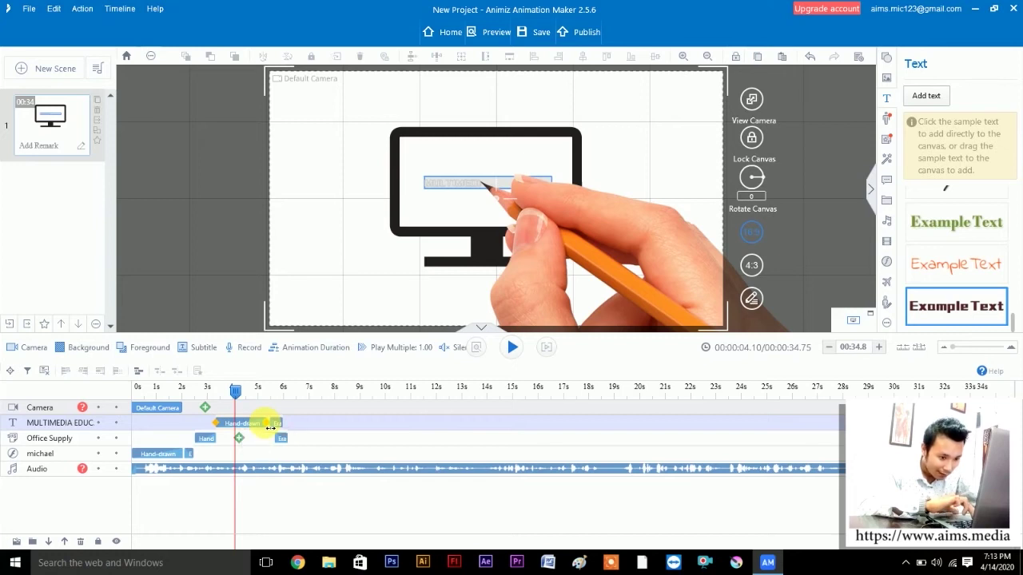
mouse_move(271, 427)
mouse_down()
mouse_move(238, 427)
mouse_move(214, 391)
mouse_move(197, 391)
mouse_up()
key(space)
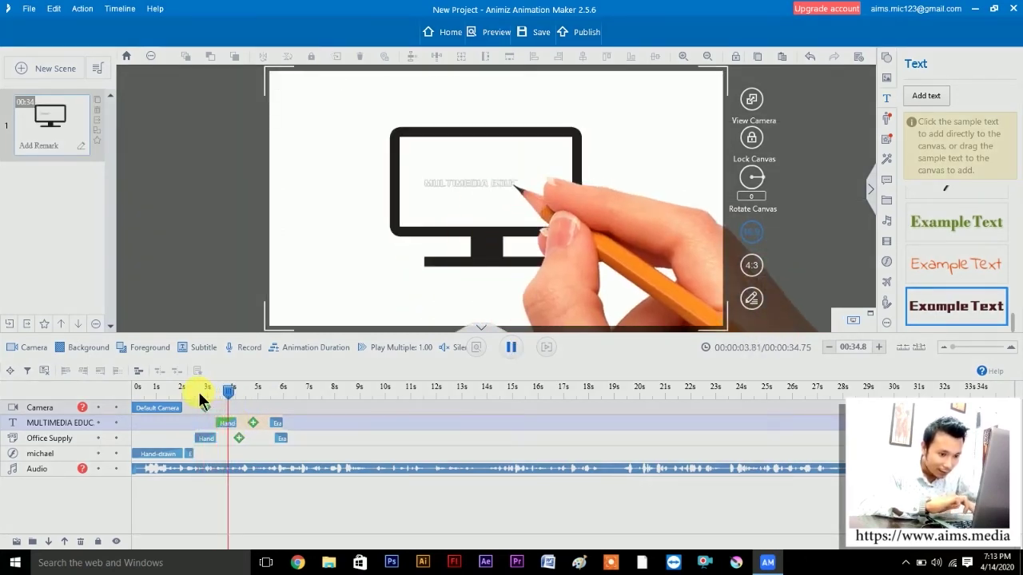
key(space)
key(space)
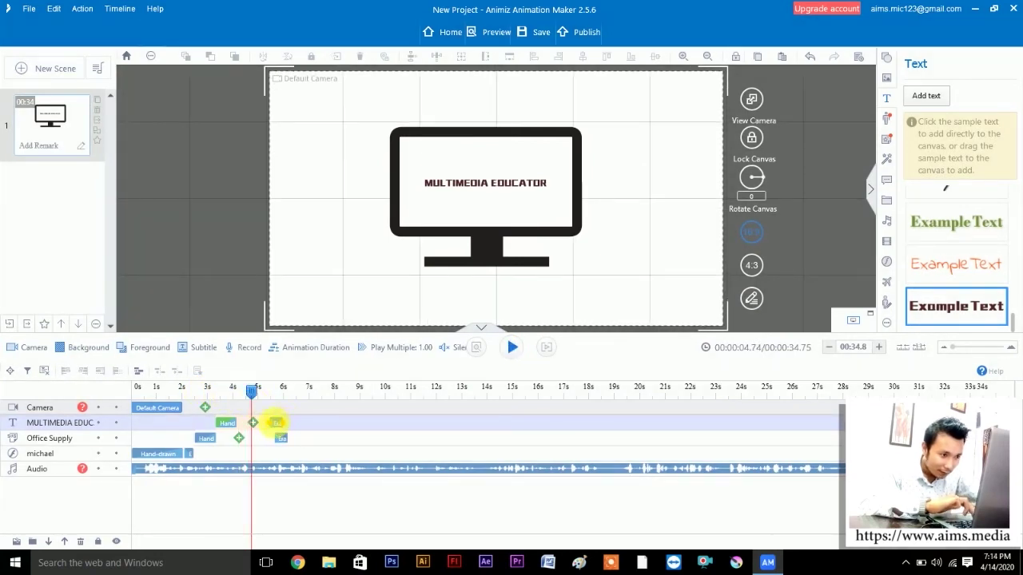
drag(251, 393, 200, 390)
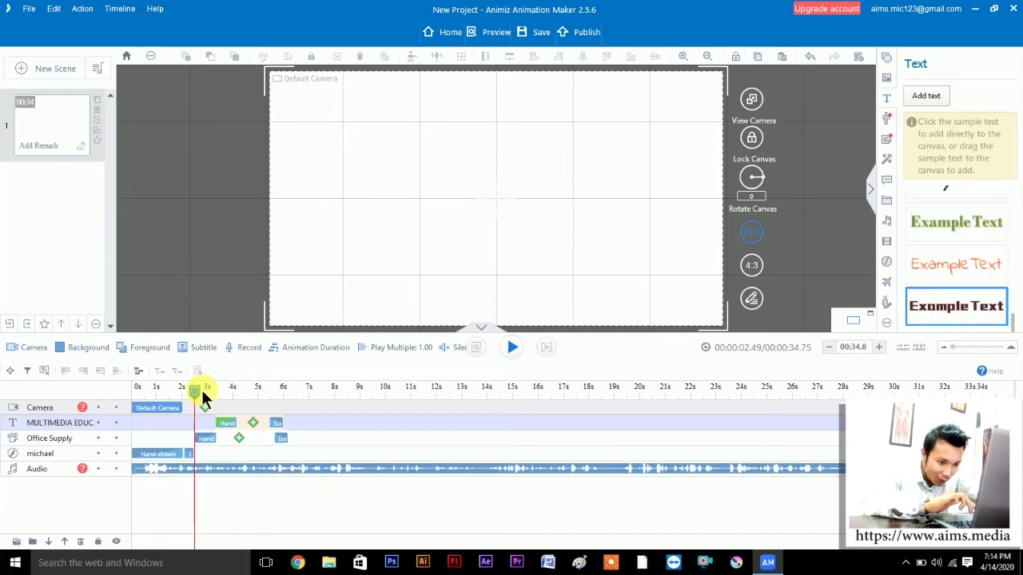
key(space)
key(space)
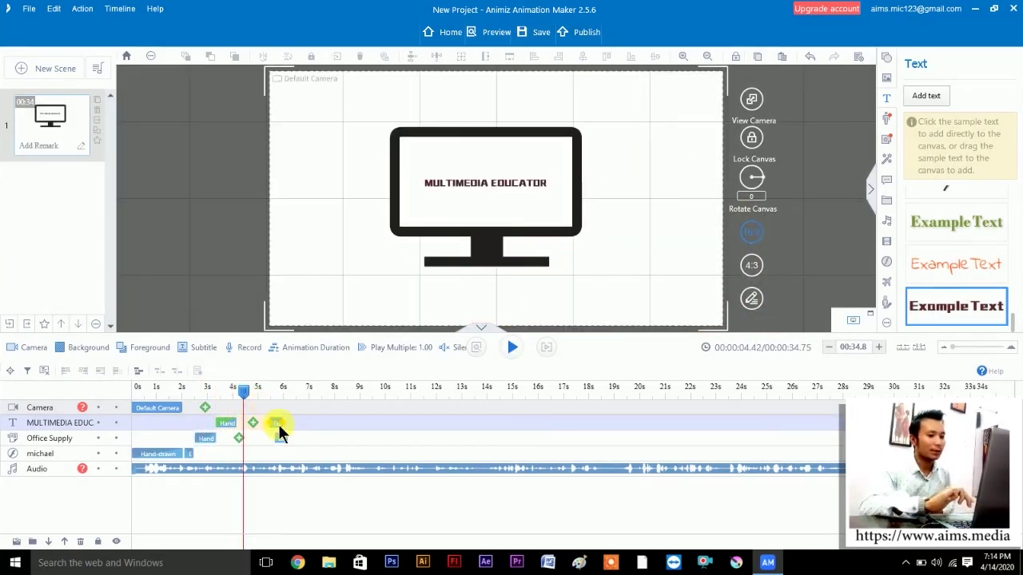
- Lengthen the text's Erase exit to about 1.4 s and move it to start at about 5.1 s
drag(280, 432, 294, 424)
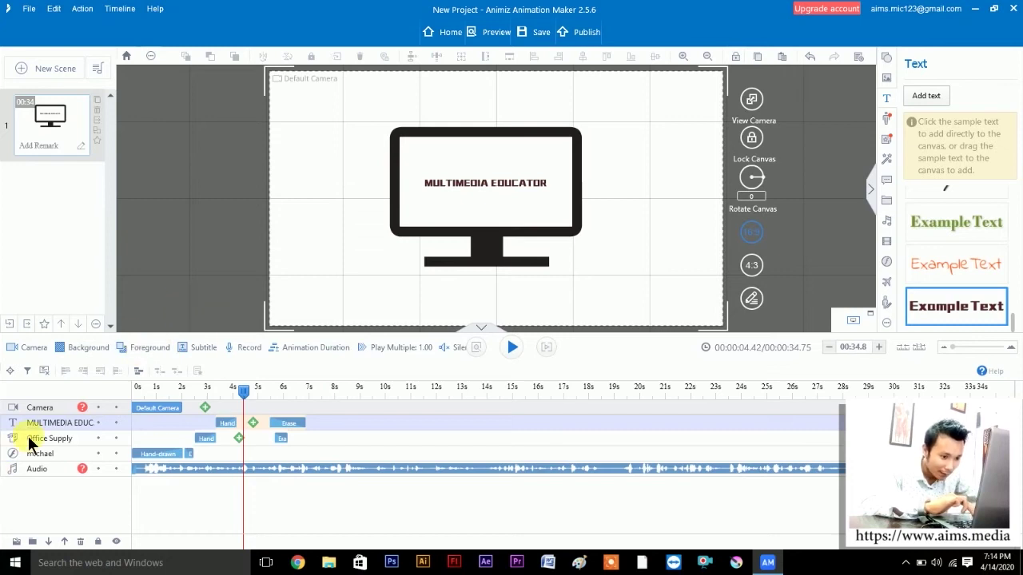
drag(242, 393, 234, 389)
key(space)
key(space)
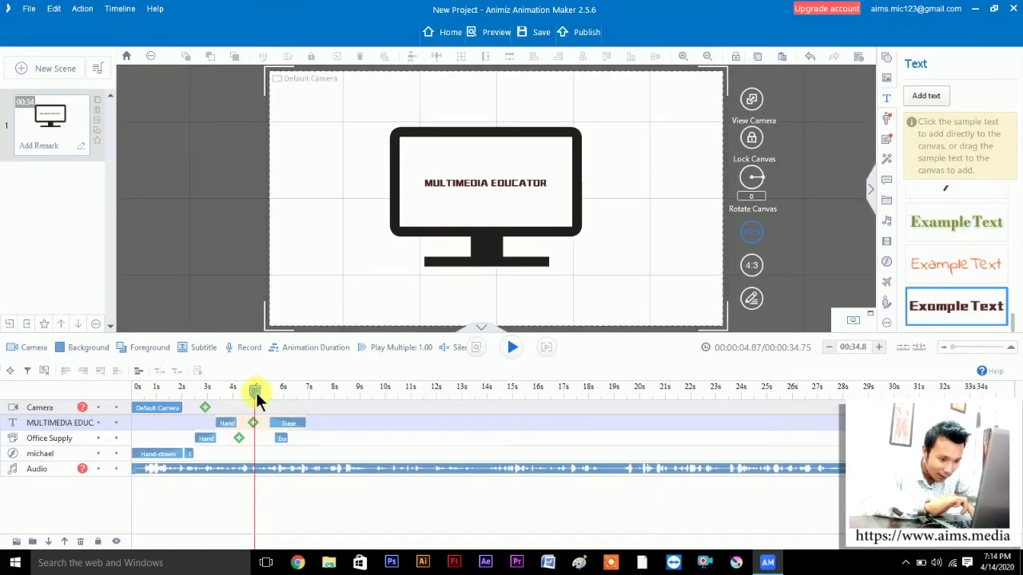
drag(287, 427, 278, 425)
click(272, 424)
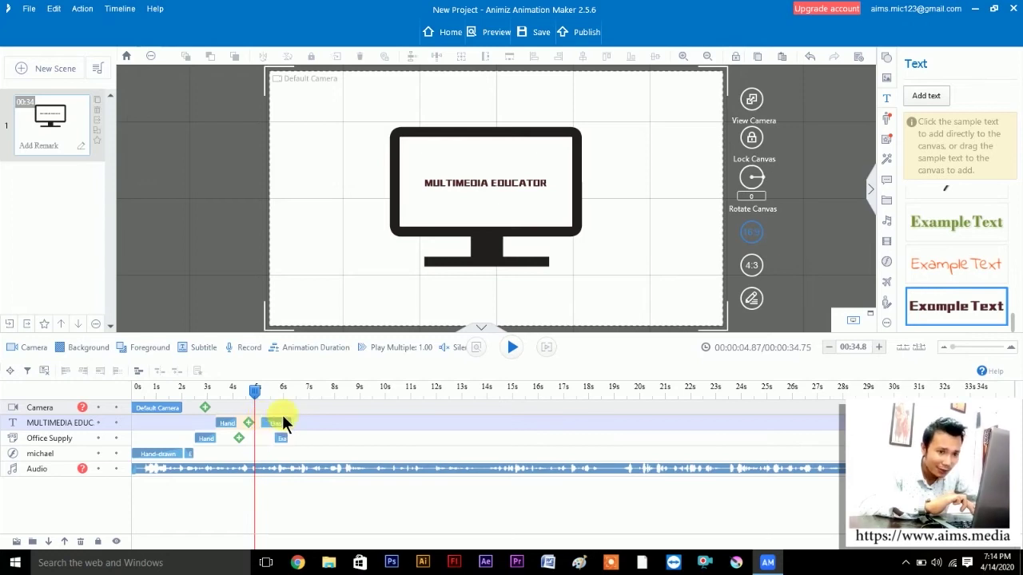
- Shorten the text's and the monitor's Erase exits and move both to about 4.2–4.4 s, and replay the scene from about 3.7 s
double_click(277, 421)
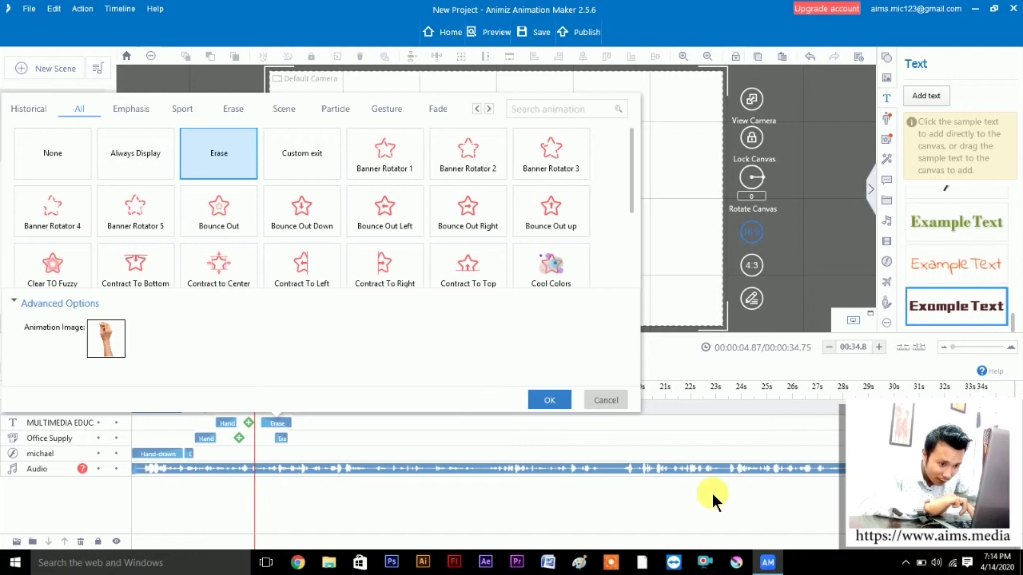
click(609, 404)
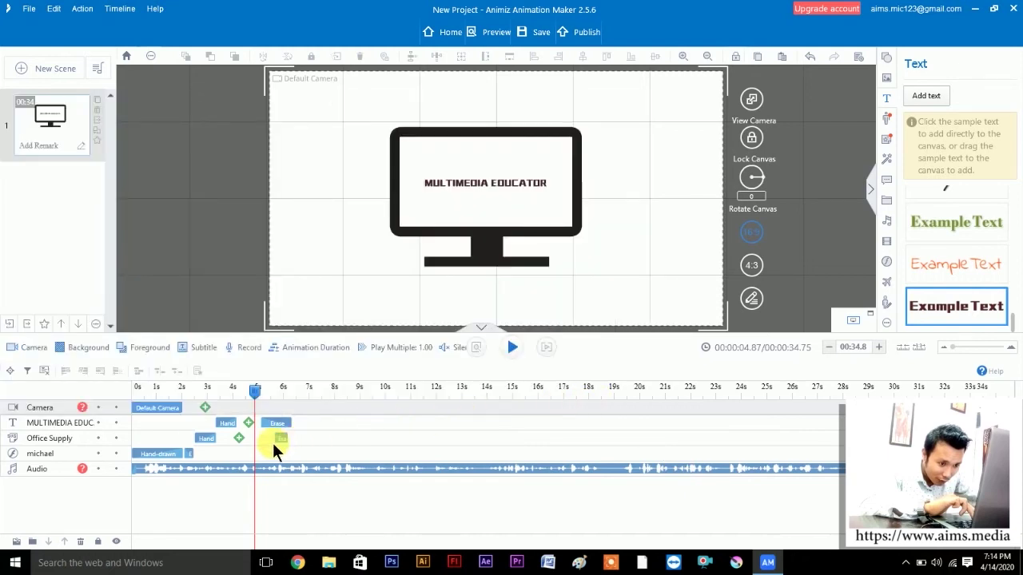
drag(295, 426, 243, 429)
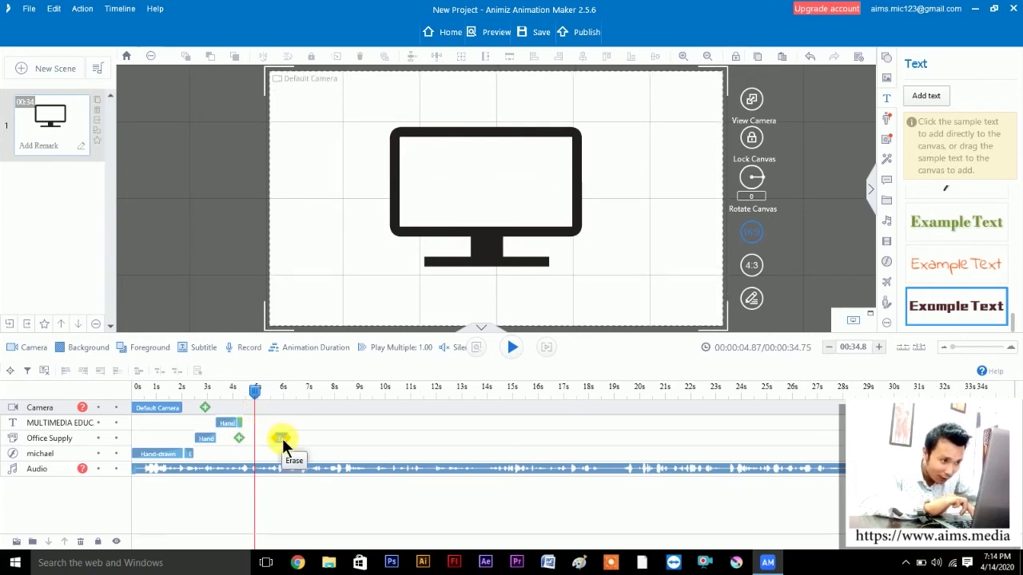
drag(282, 439, 241, 437)
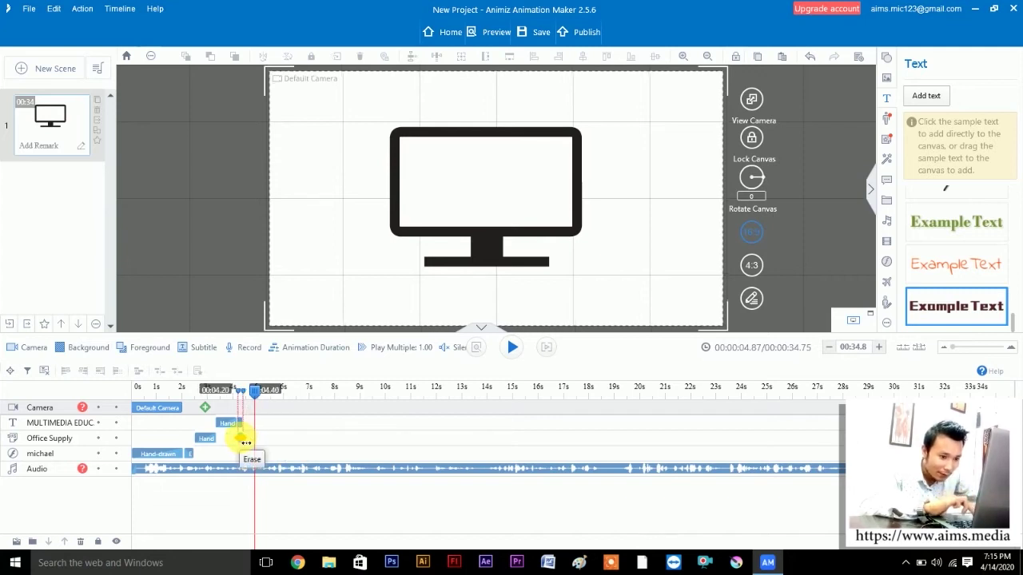
drag(251, 388, 224, 391)
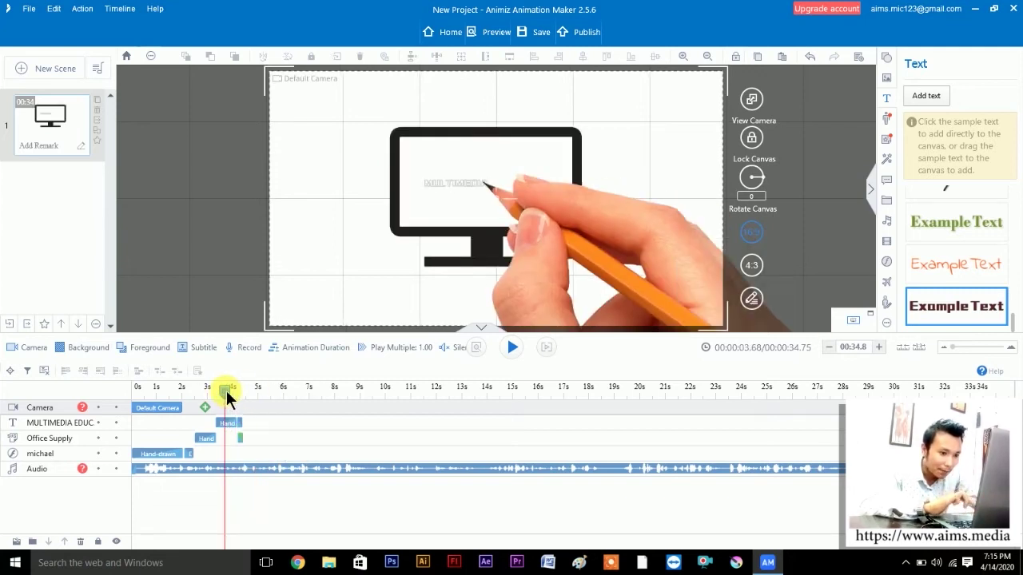
key(space)
- Add the local image AIMS MEDIA to the canvas with the playhead at about 4.4 s
mouse_move(226, 391)
mouse_down()
mouse_move(258, 393)
mouse_move(235, 391)
mouse_move(244, 392)
mouse_up()
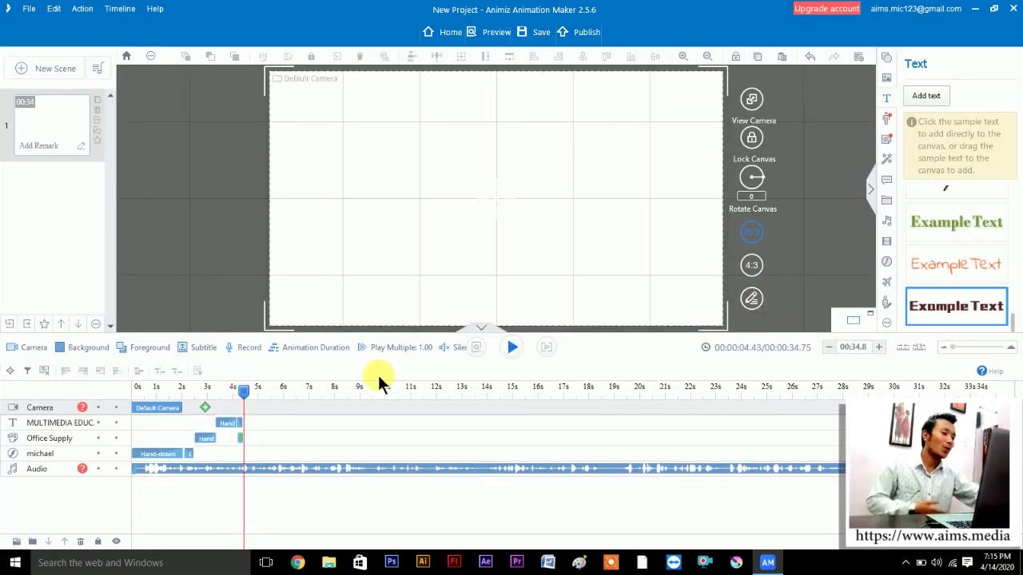
click(892, 91)
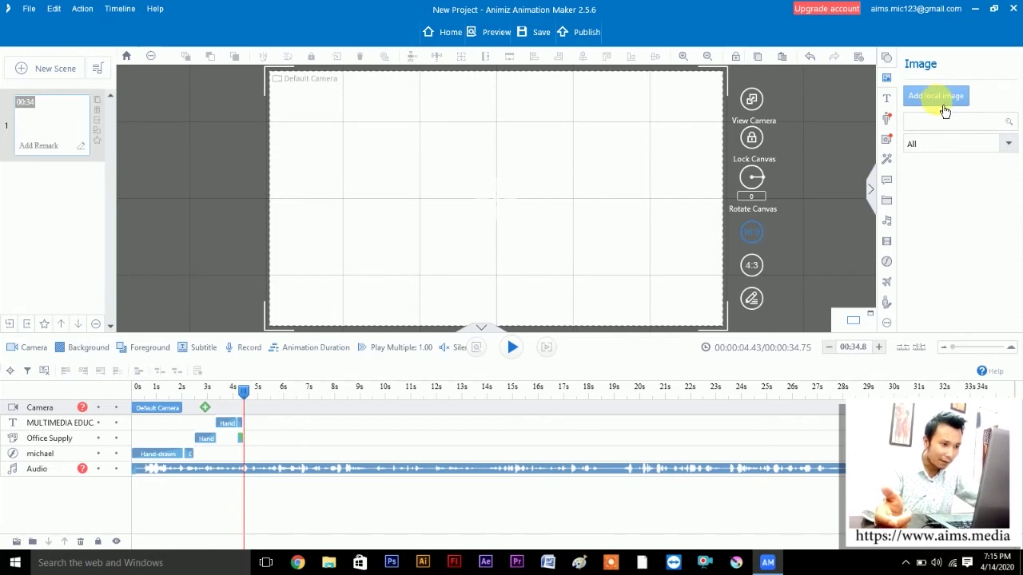
click(935, 98)
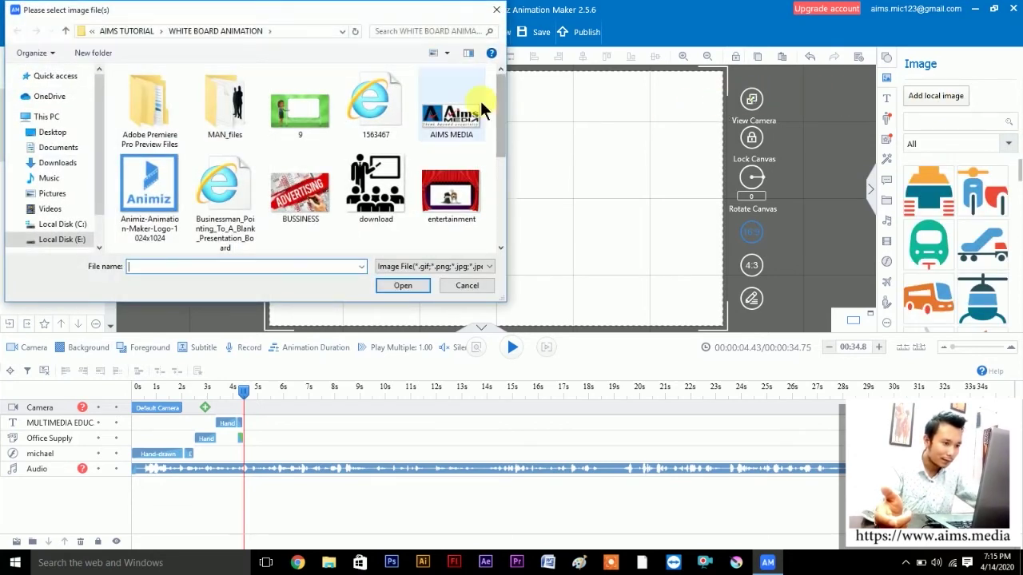
click(463, 120)
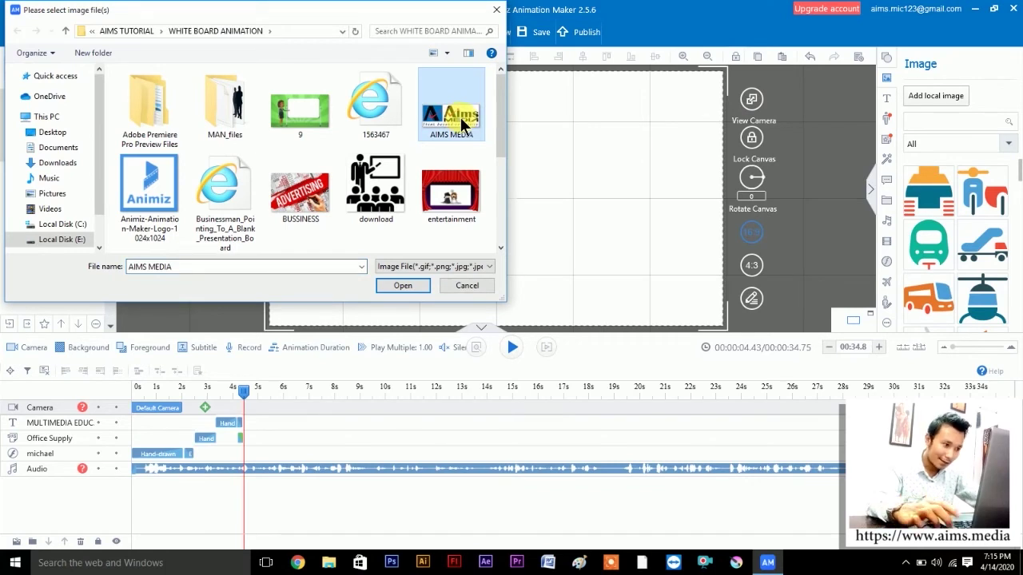
double_click(464, 121)
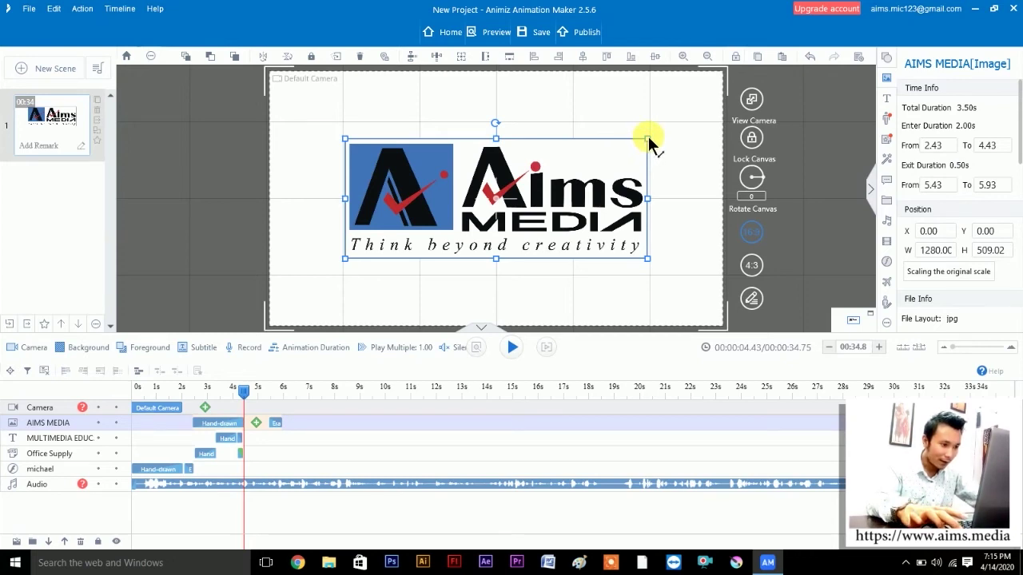
- Scale the AIMS MEDIA logo down to about 1123 × 447 and place it near the canvas centre at about X 24.5, Y 17.6
drag(648, 138, 612, 152)
drag(557, 188, 581, 189)
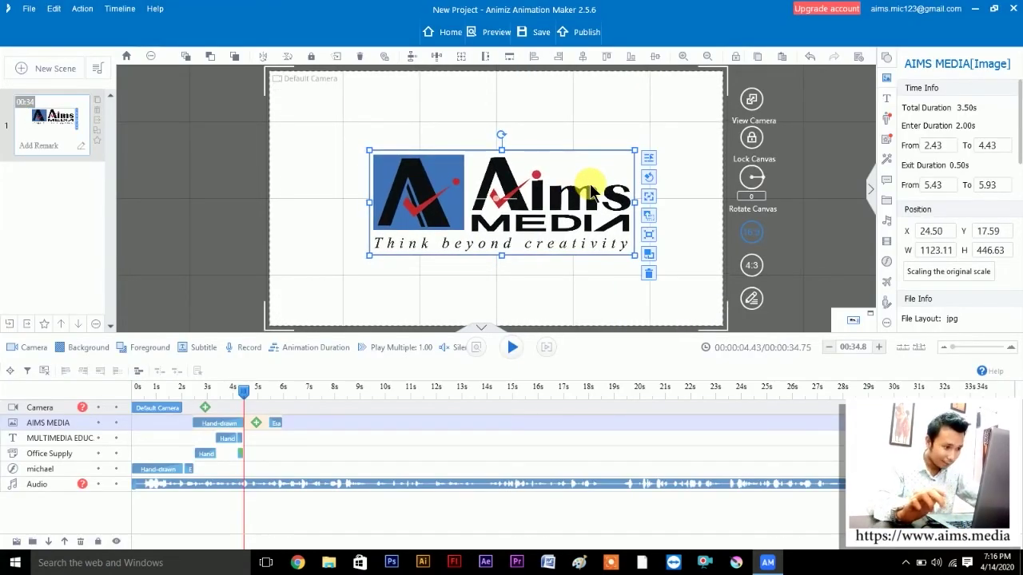
click(677, 185)
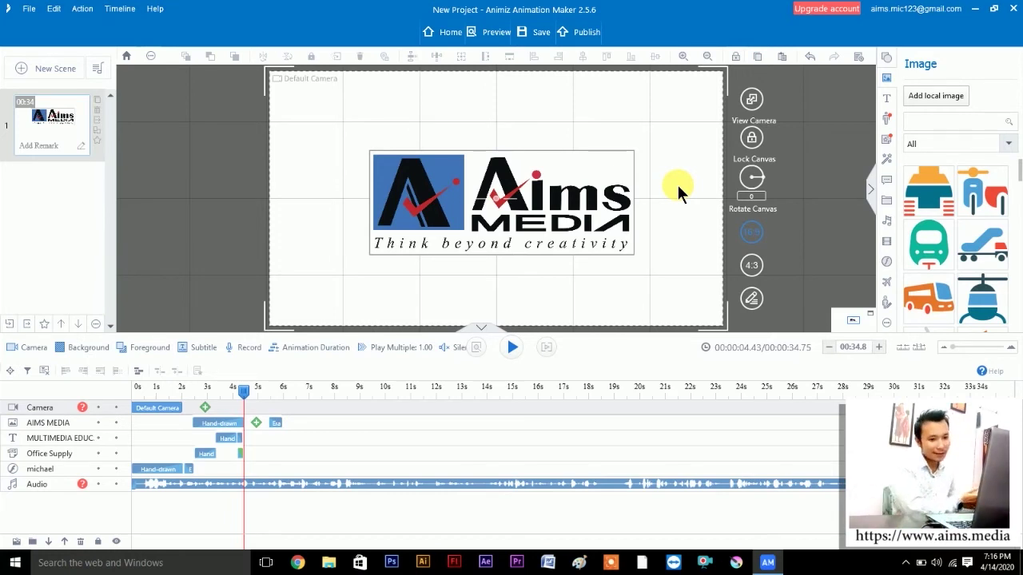
- Save the project as WHITEBOARD TUTORIAL in the WHITE BOARD ANIMATION folder
key(ctrl+s)
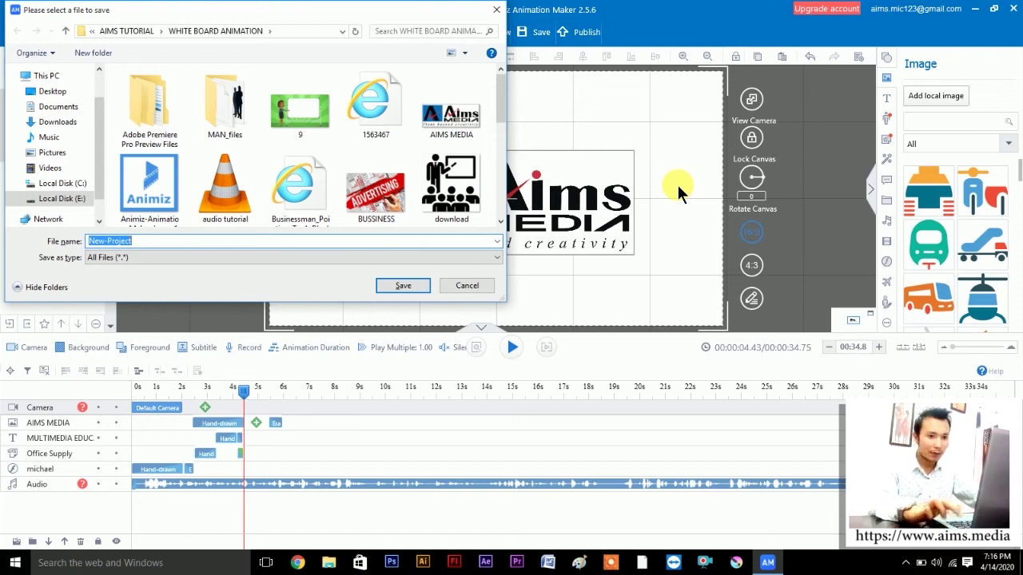
key(Escape)
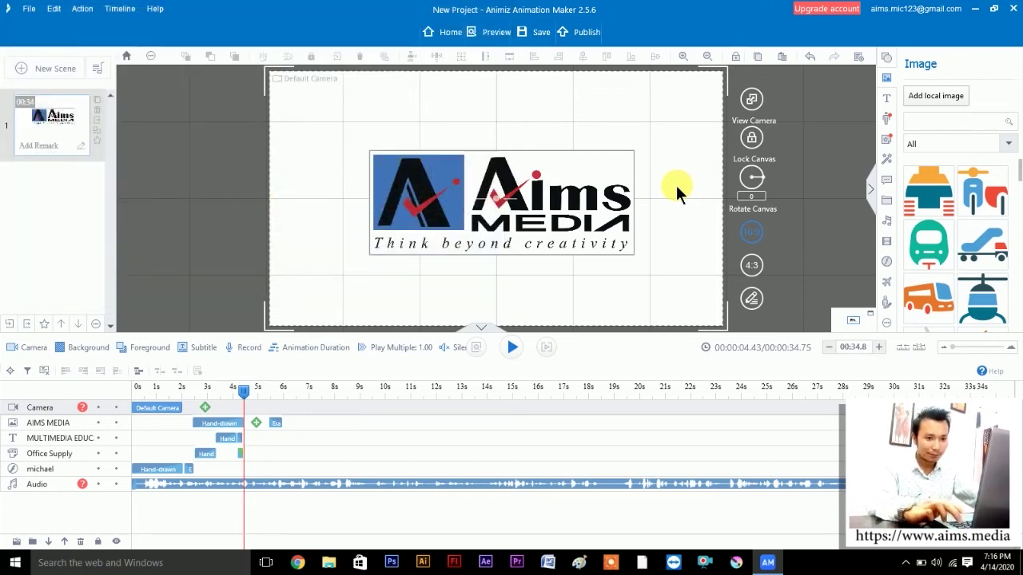
click(28, 9)
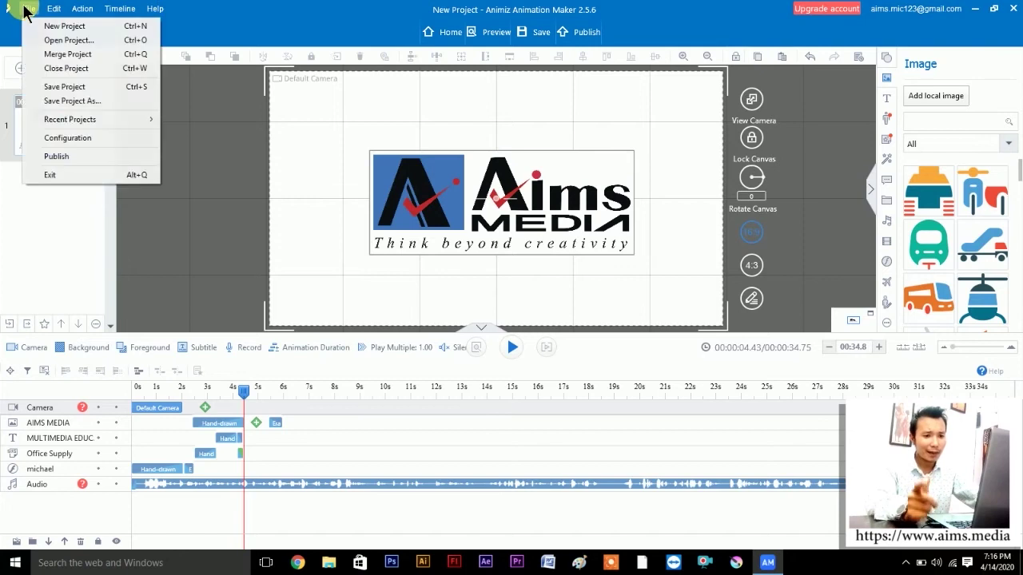
click(64, 86)
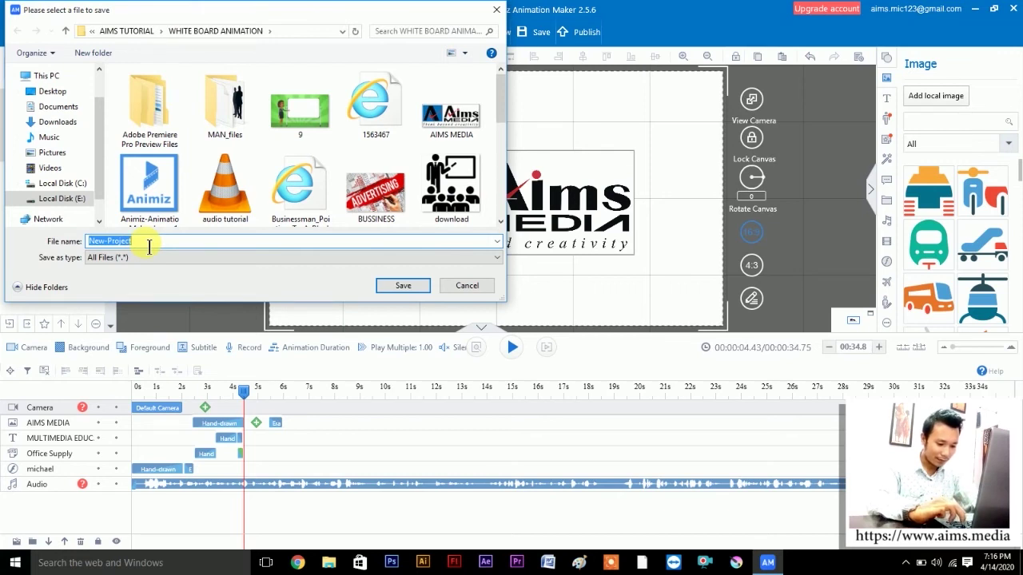
text(W)
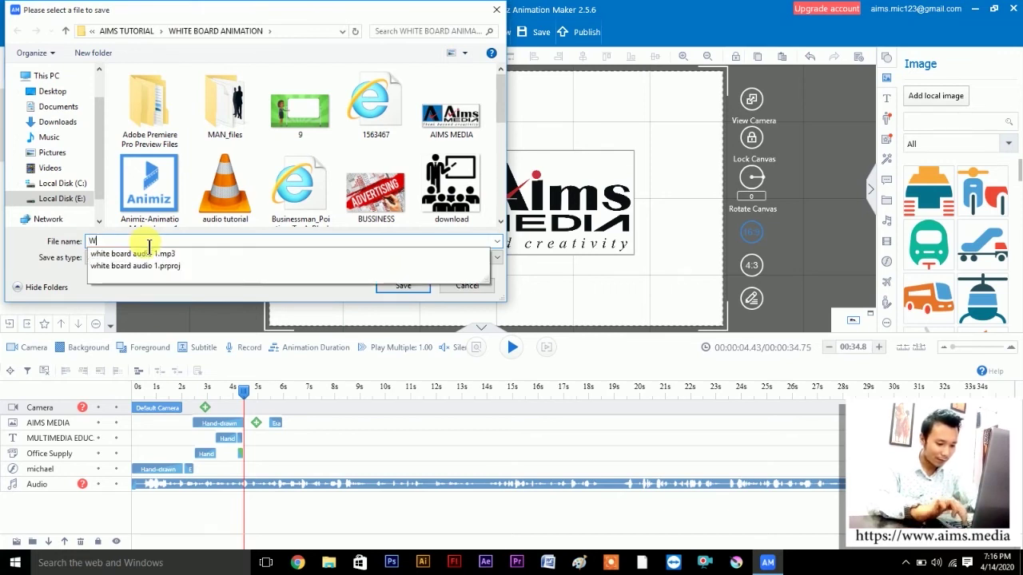
text(HITEBOARD TUTORIAL)
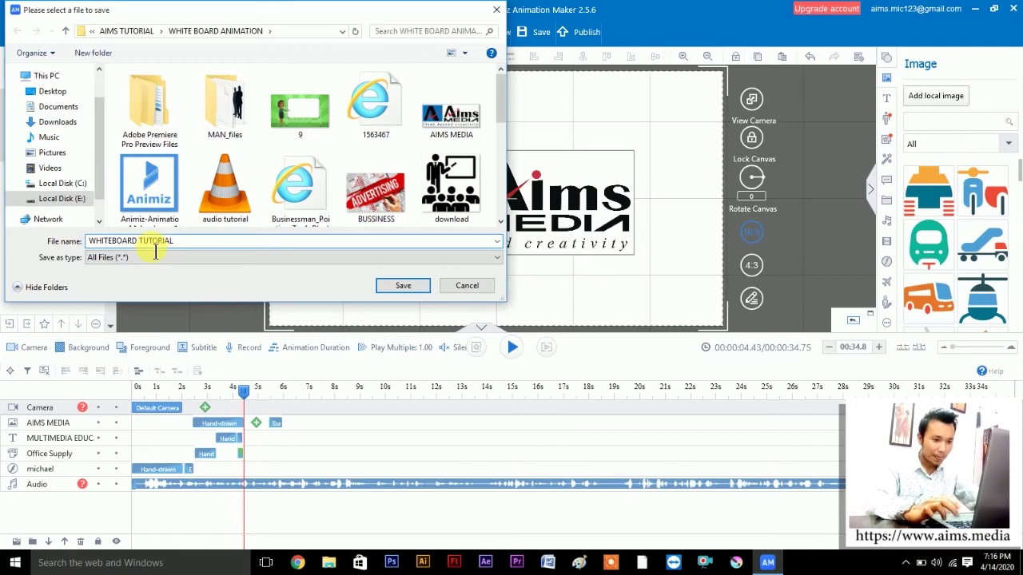
click(392, 284)
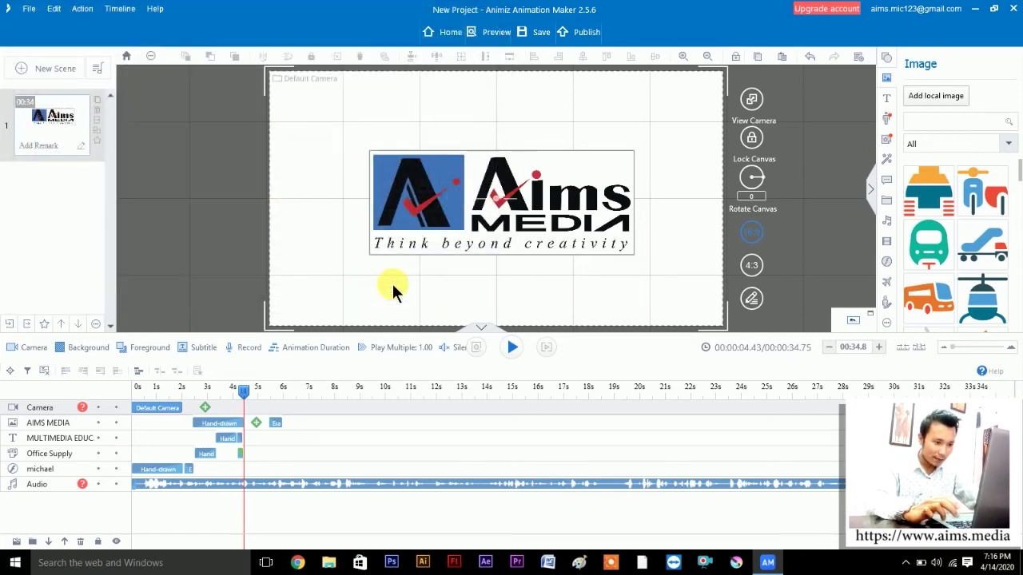
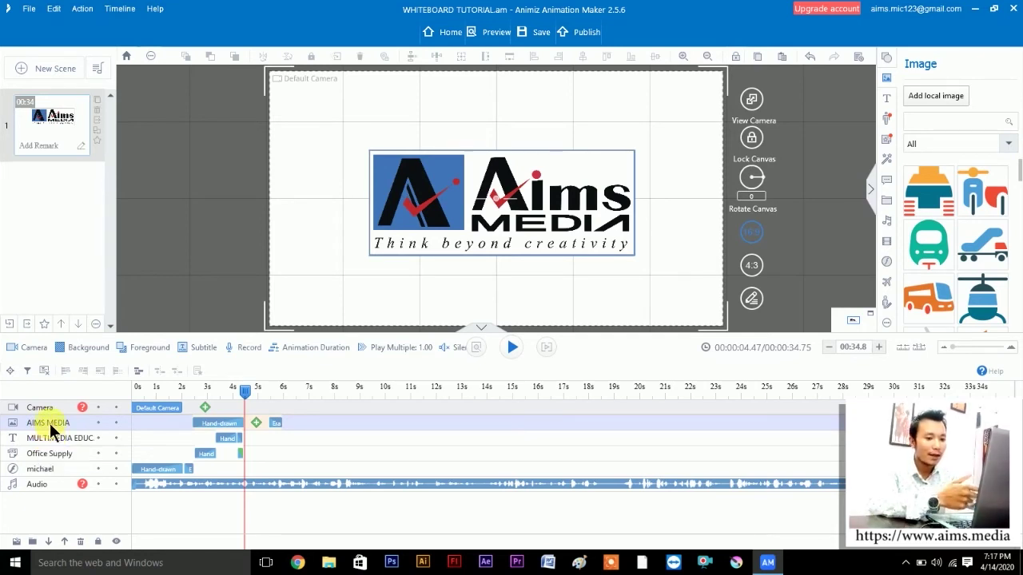
- Move the AIMS MEDIA logo's animations so its Hand-drawn entrance starts at about 4.5 s, right after the text's and monitor's exits
click(215, 423)
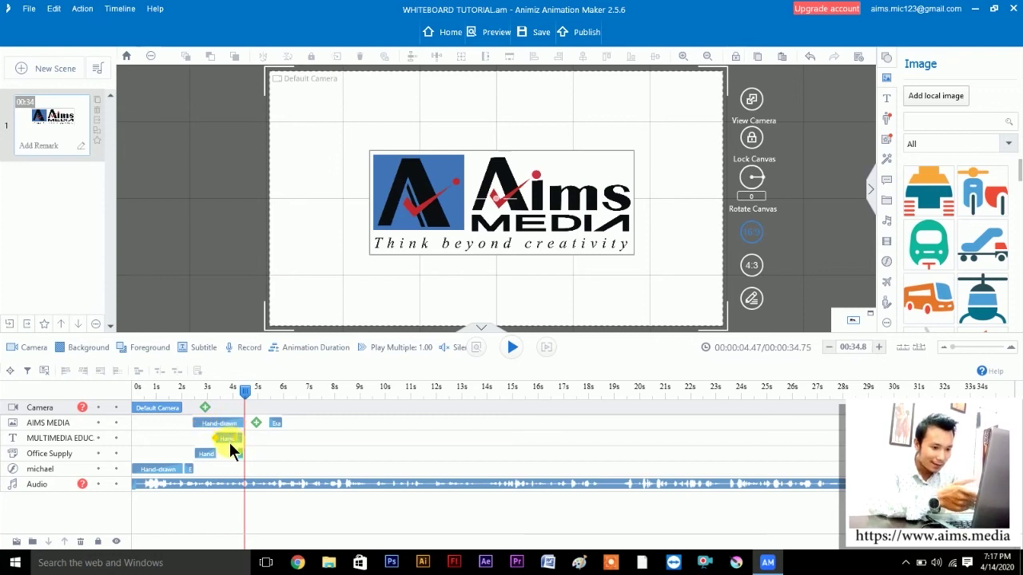
click(230, 437)
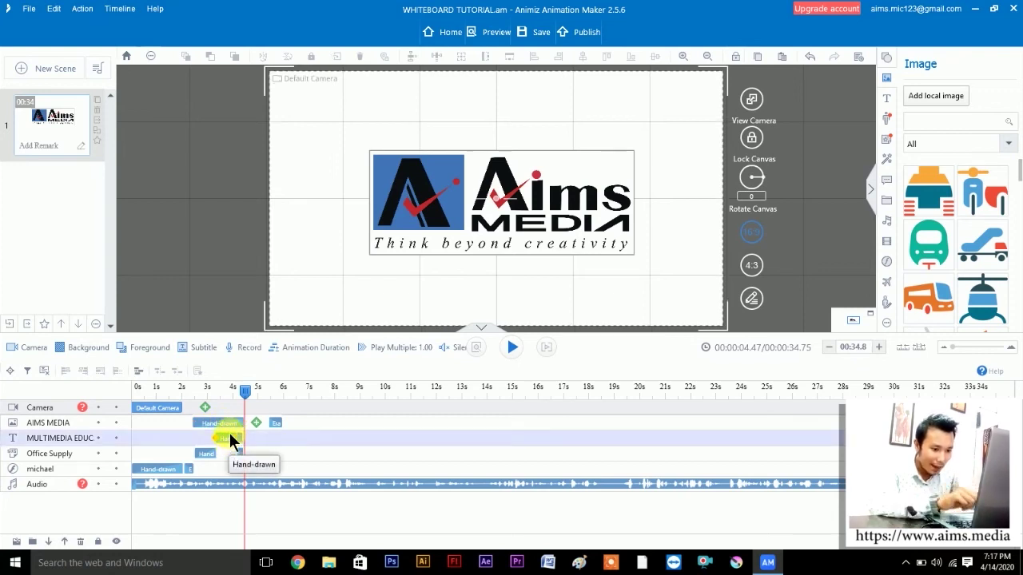
click(224, 425)
mouse_move(220, 421)
mouse_down()
mouse_move(274, 420)
mouse_move(254, 423)
mouse_up()
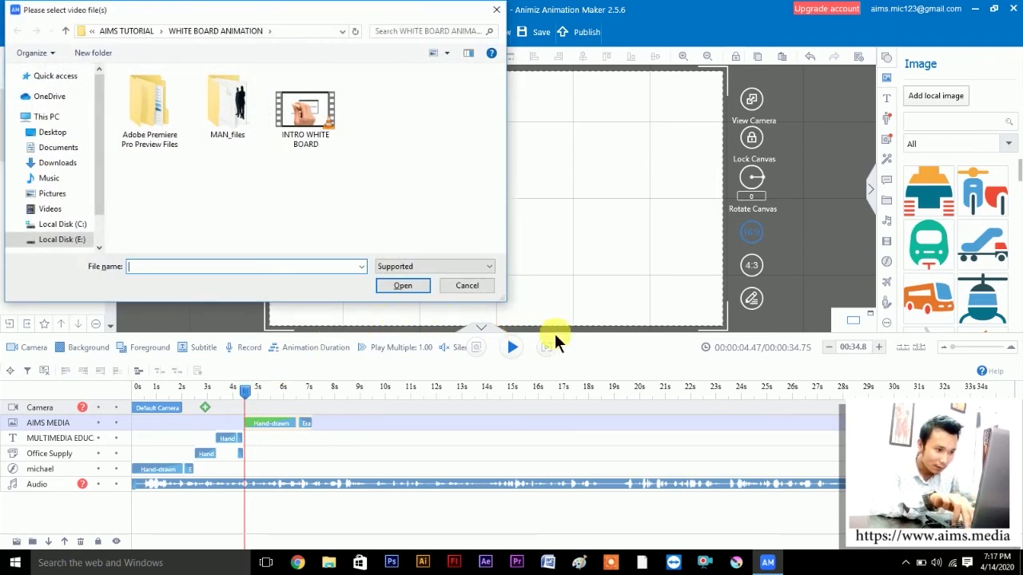
key(Escape)
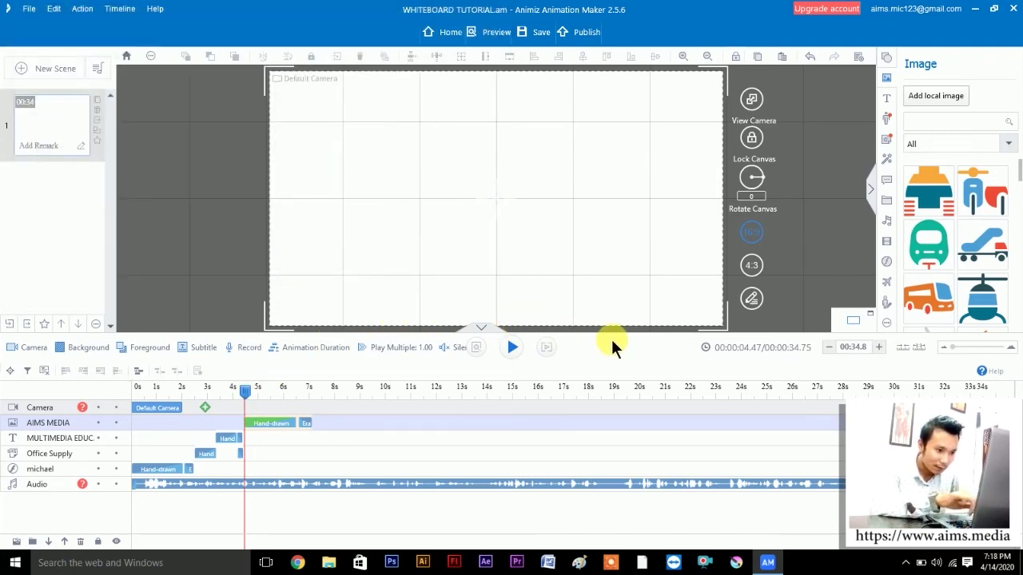
- Play the scene repeatedly from about 4 to 4.5 s to check the timing of the AIMS MEDIA logo's Hand-drawn entrance
click(512, 349)
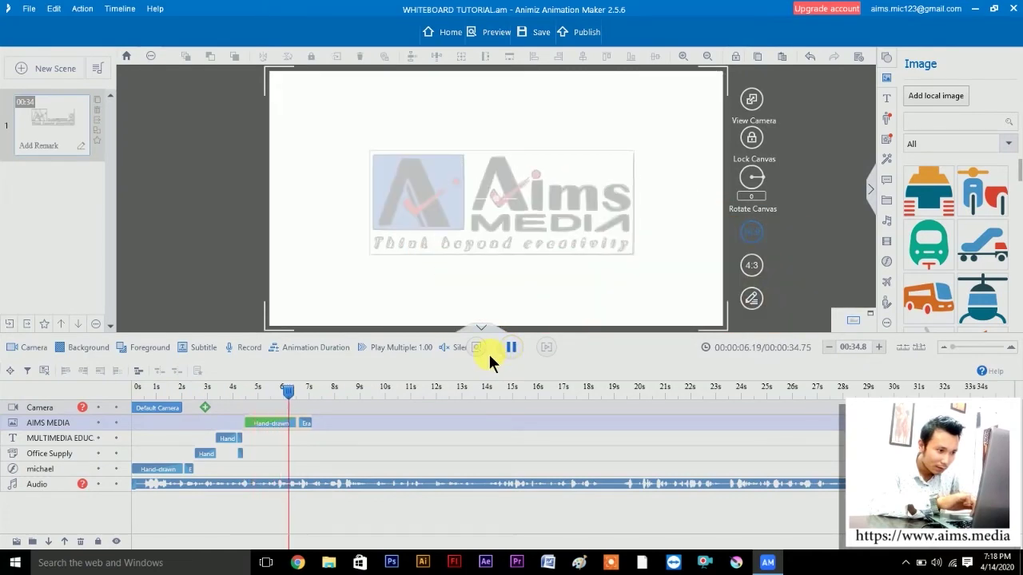
click(511, 347)
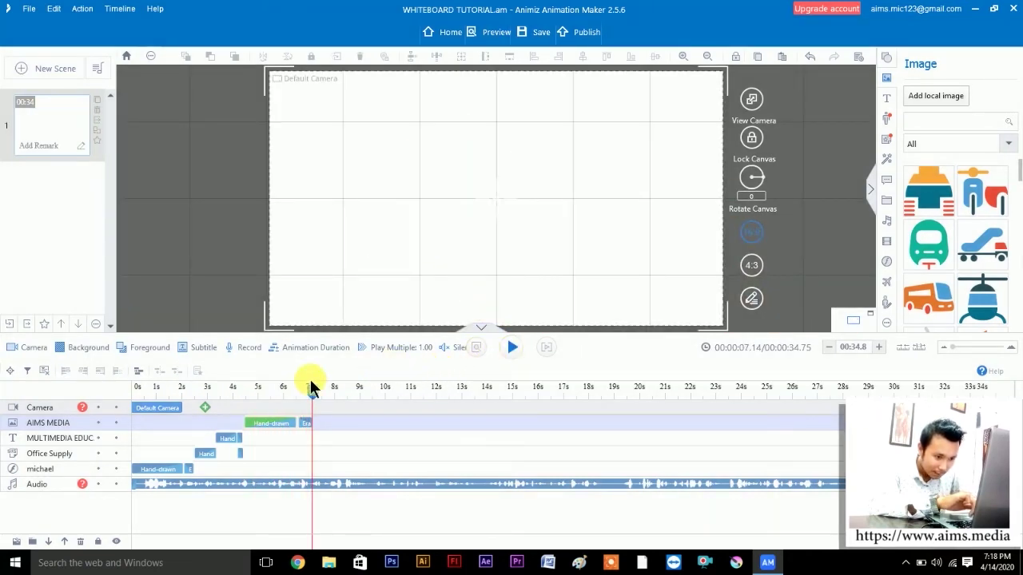
click(243, 389)
key(space)
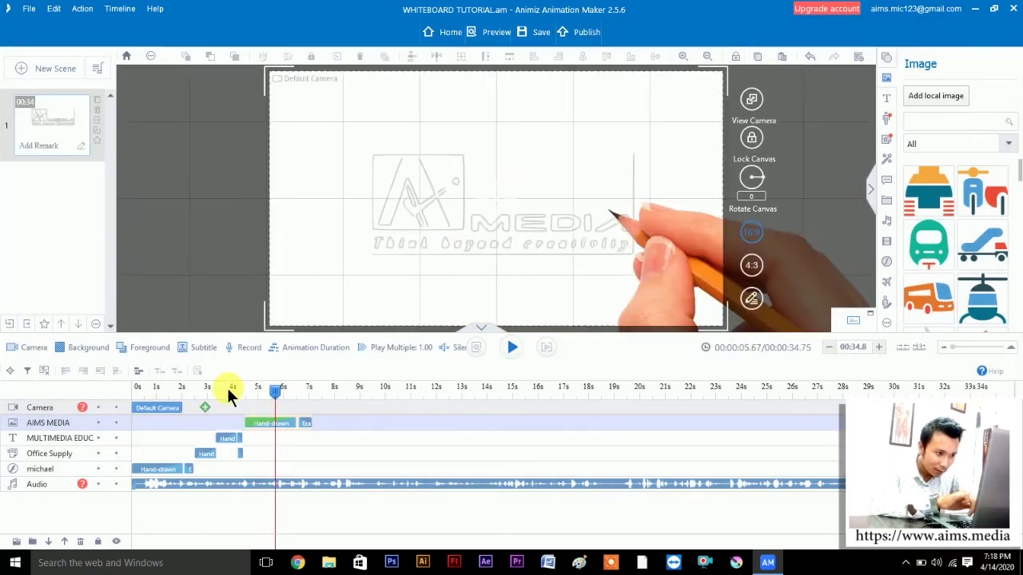
click(229, 388)
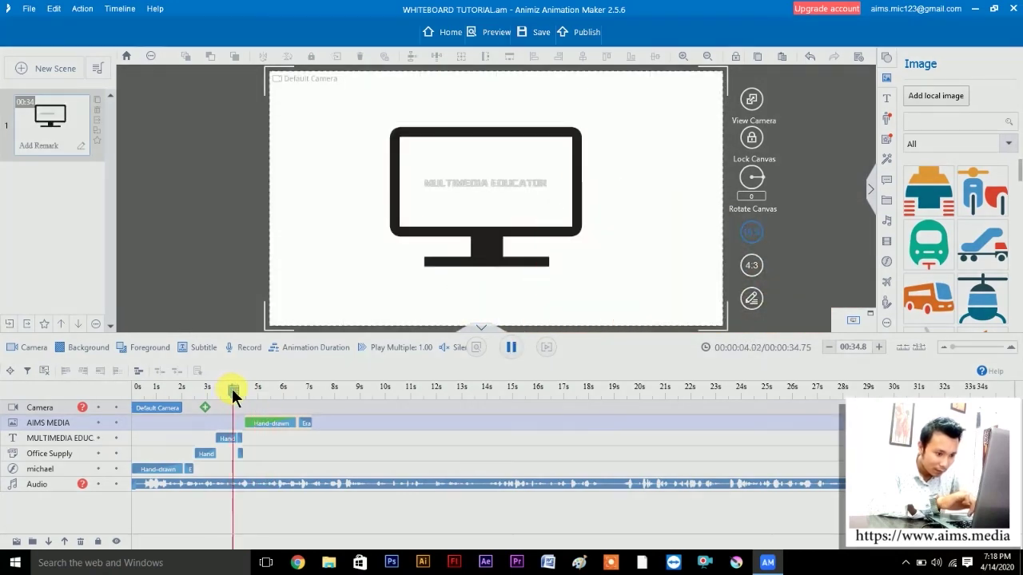
click(234, 388)
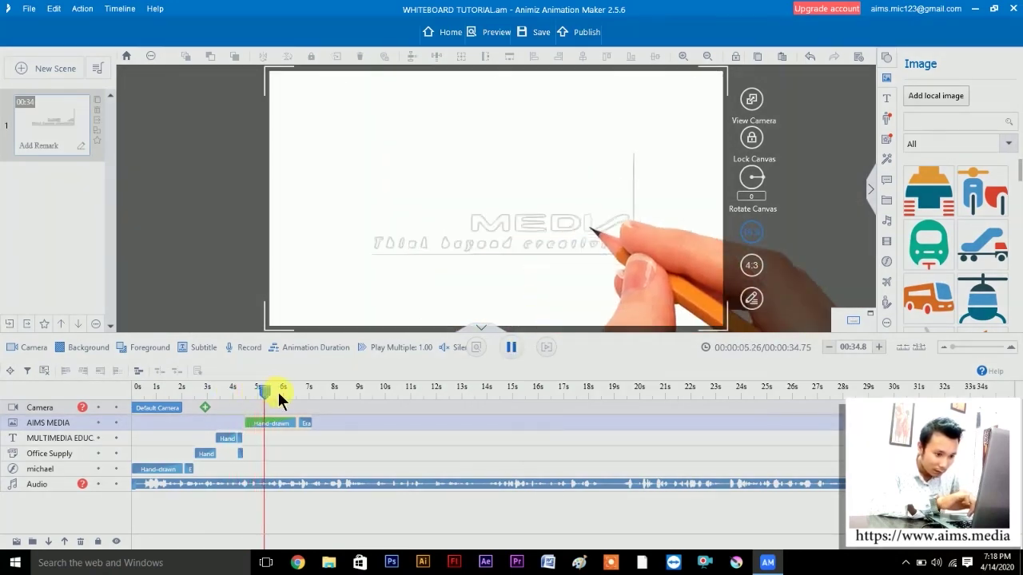
key(space)
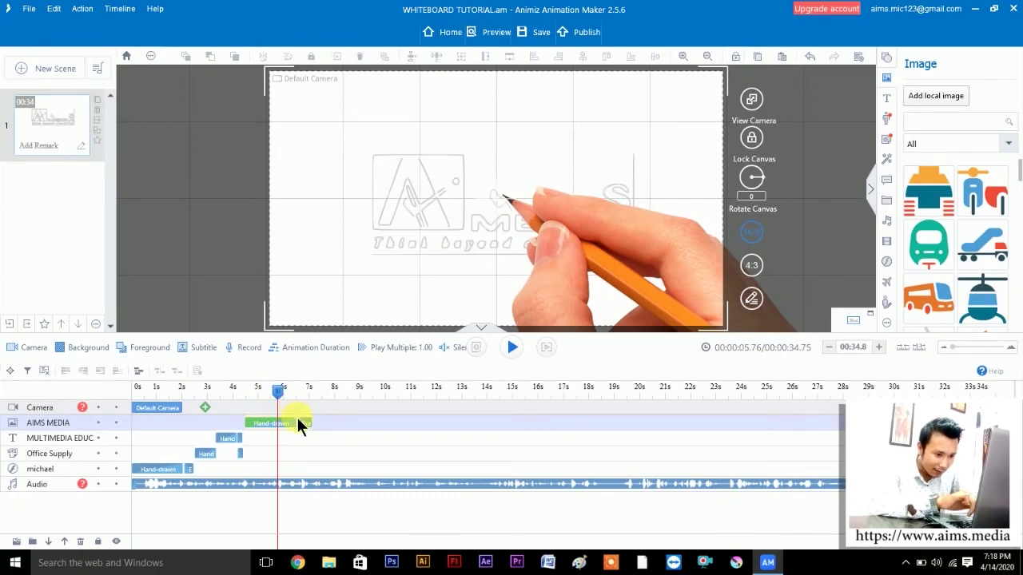
drag(279, 394, 248, 399)
key(space)
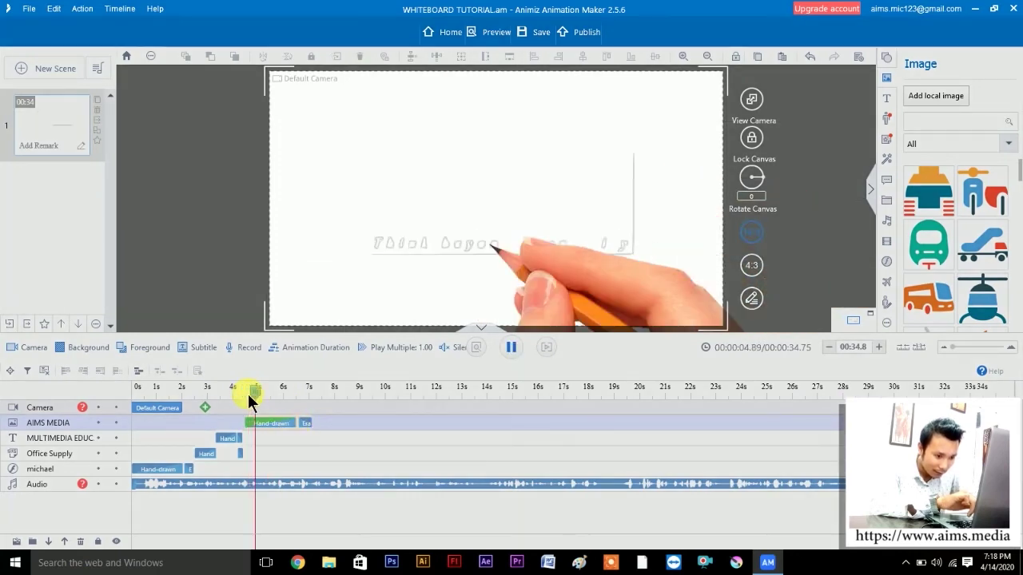
key(space)
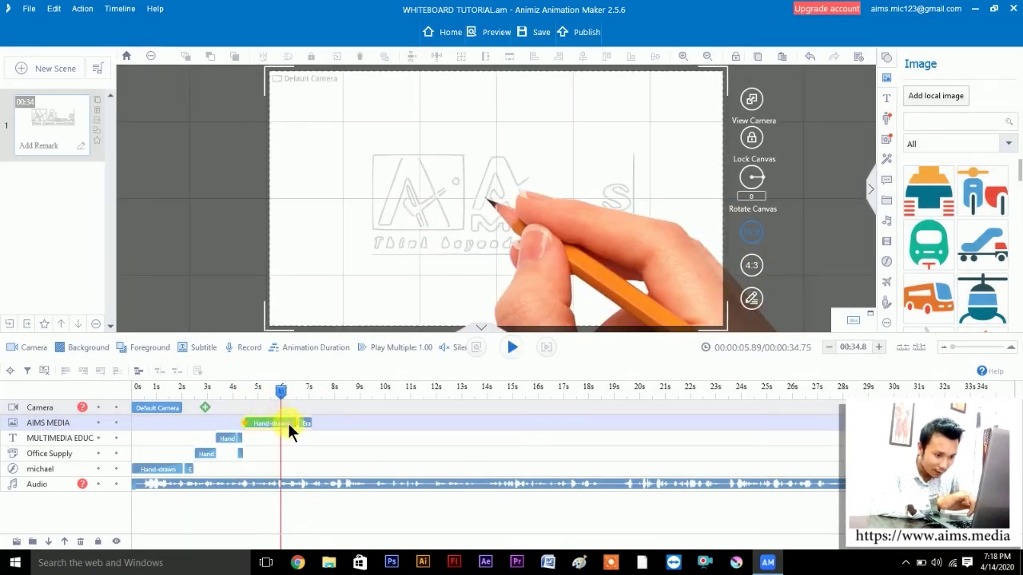
- Shorten the AIMS MEDIA logo's Hand-drawn entrance to end at about 5.1 s, and replay the scene from about 4.4 s and 5 s
drag(280, 391, 258, 393)
drag(303, 427, 264, 427)
click(244, 390)
key(space)
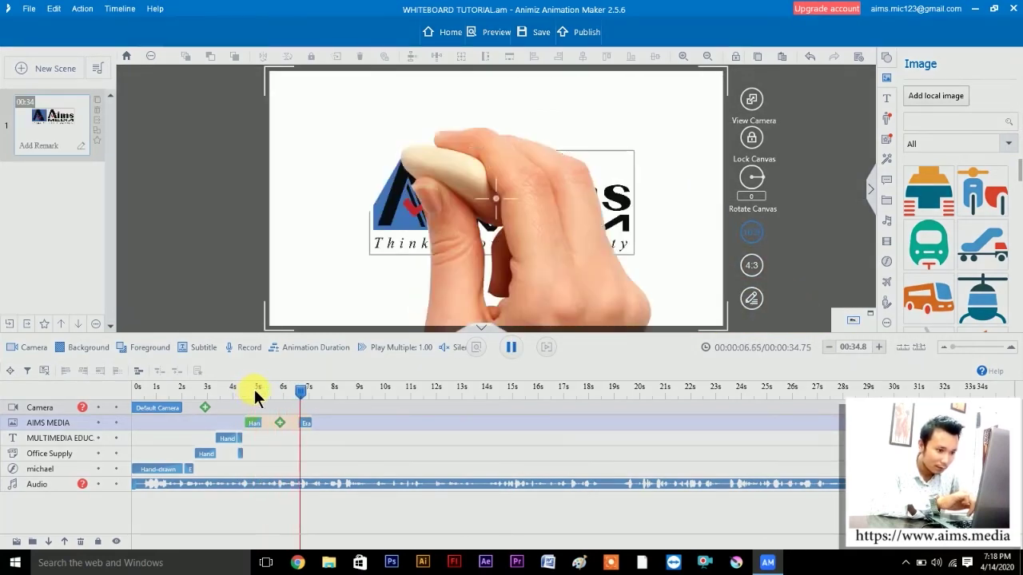
key(space)
key(space)
key(space)
click(256, 389)
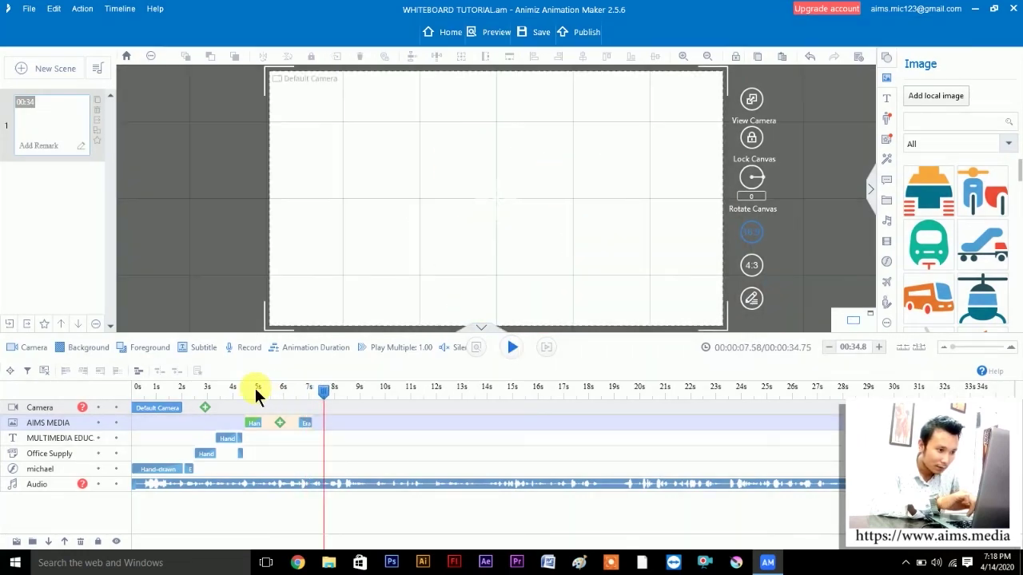
key(space)
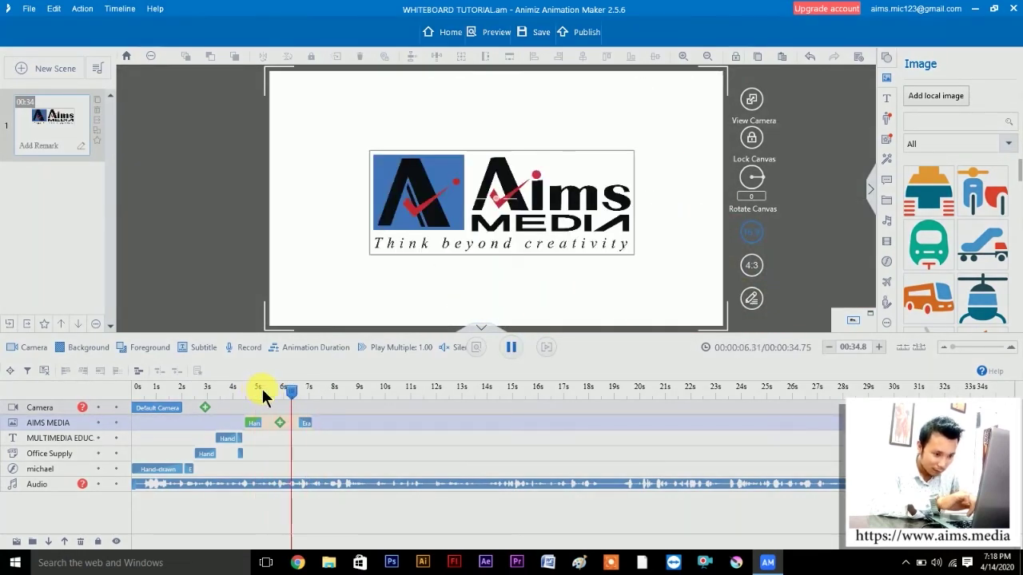
- Replay the scene from about 4.2 s and 6.5 s to check the AIMS MEDIA logo's timing up to its exit
key(space)
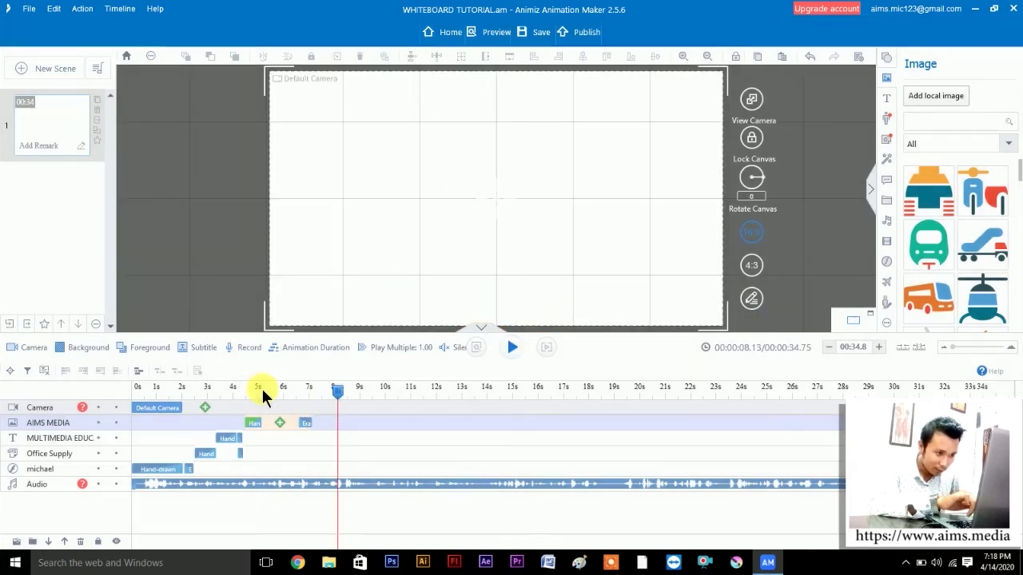
click(237, 389)
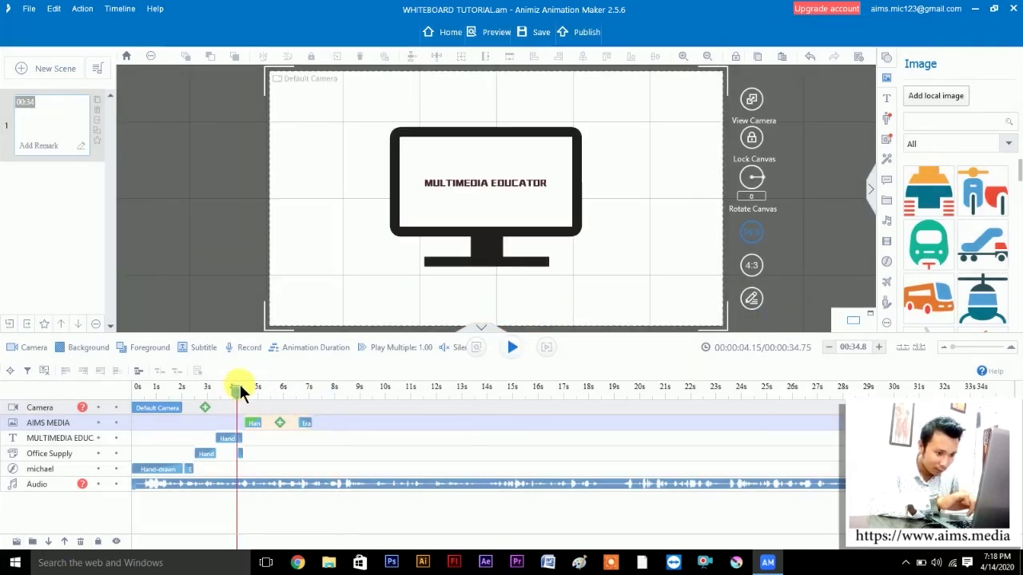
key(space)
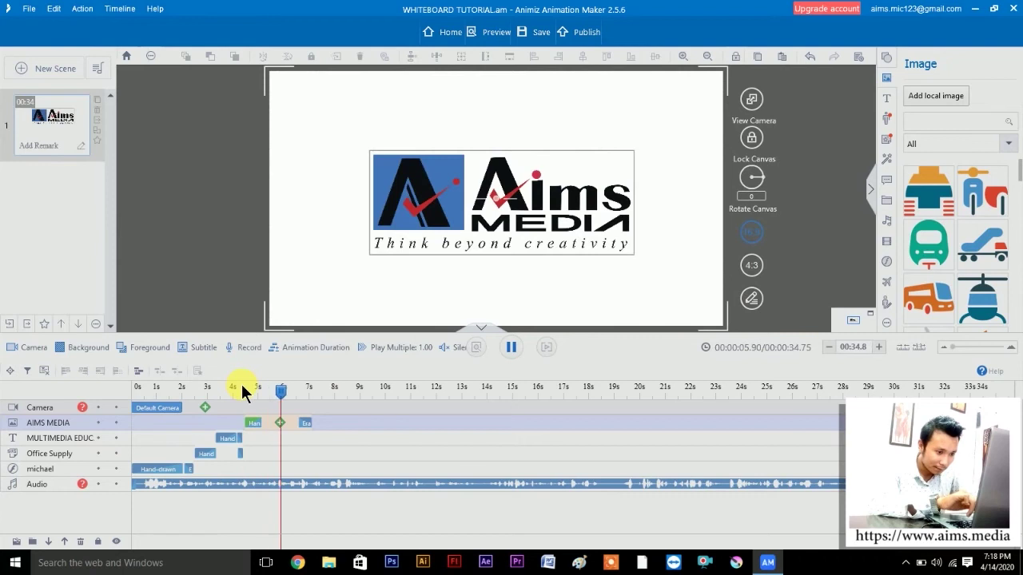
key(space)
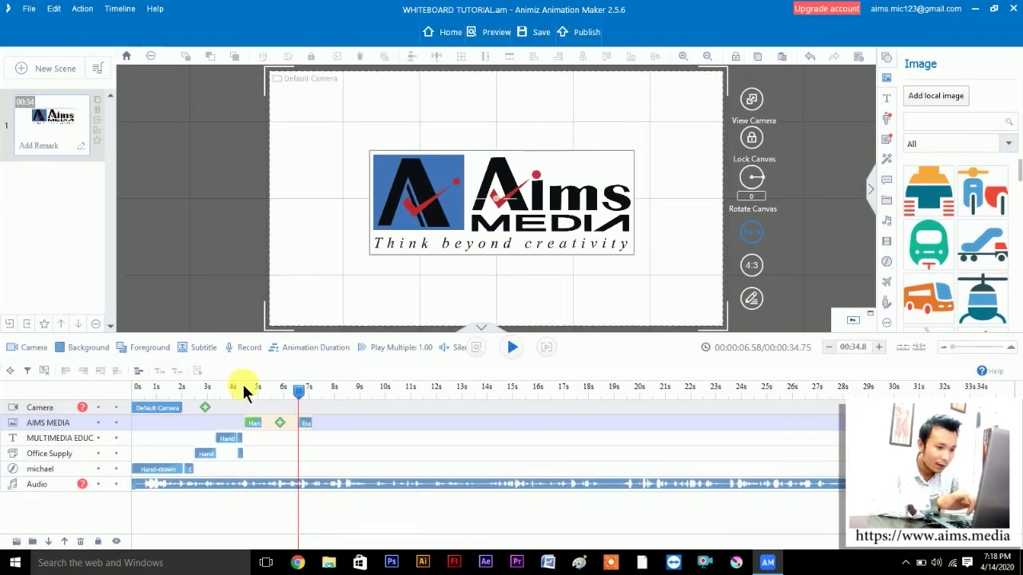
key(space)
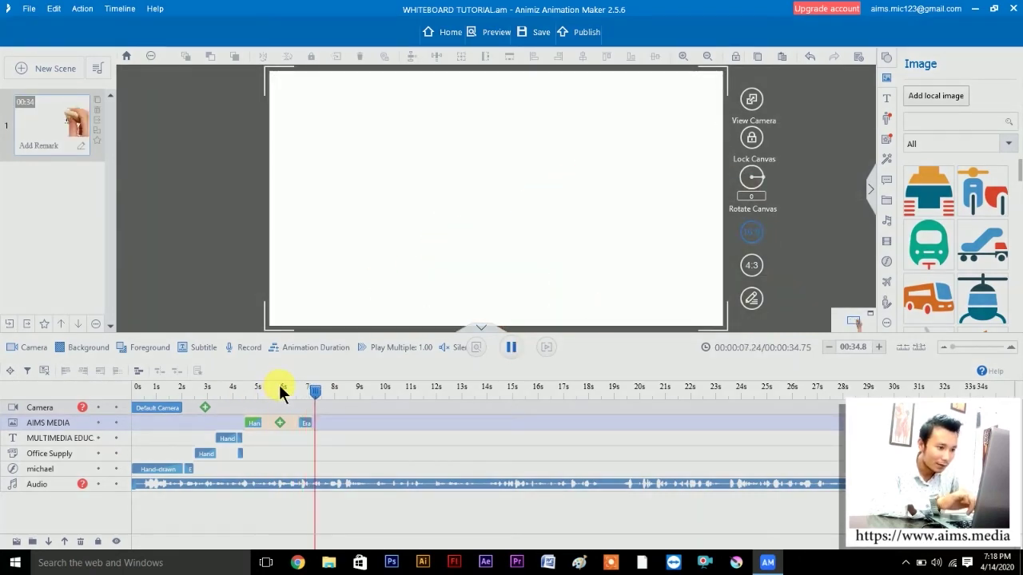
key(space)
drag(319, 391, 297, 392)
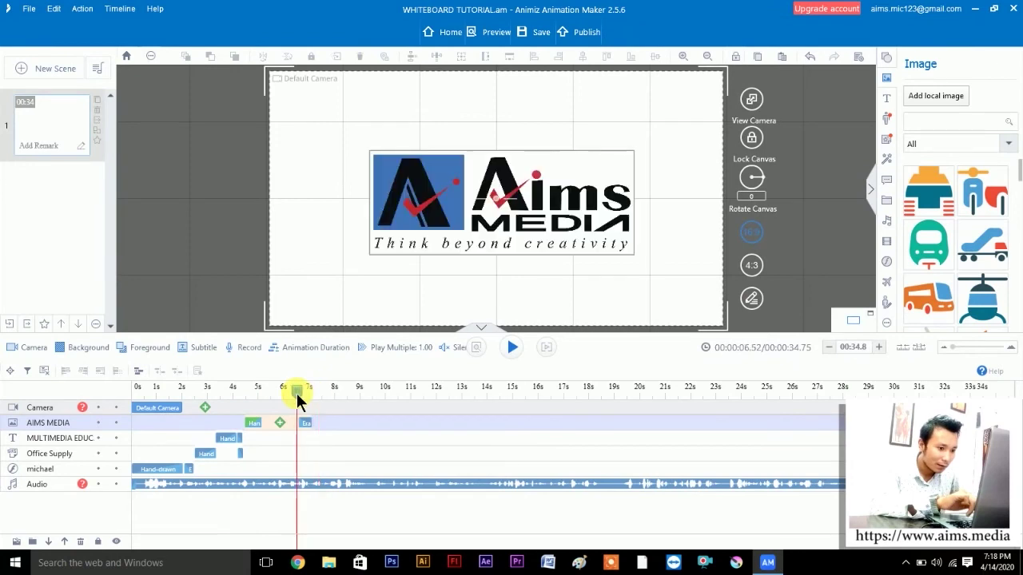
key(space)
key(space)
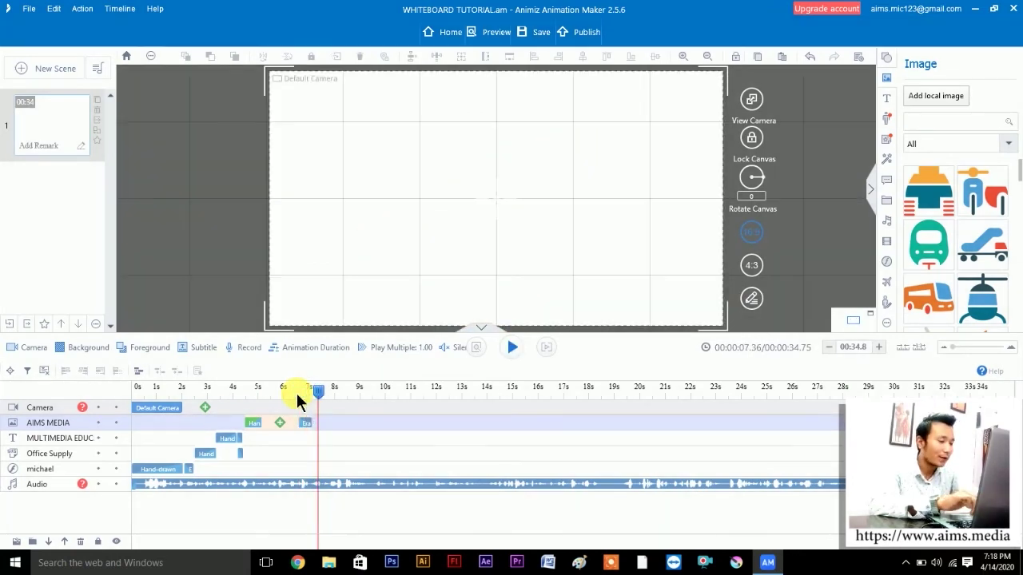
- Play the voice-over past the AIMS MEDIA logo's exit, including from about 7.1 s, and set the playhead at about 7.0 s
key(space)
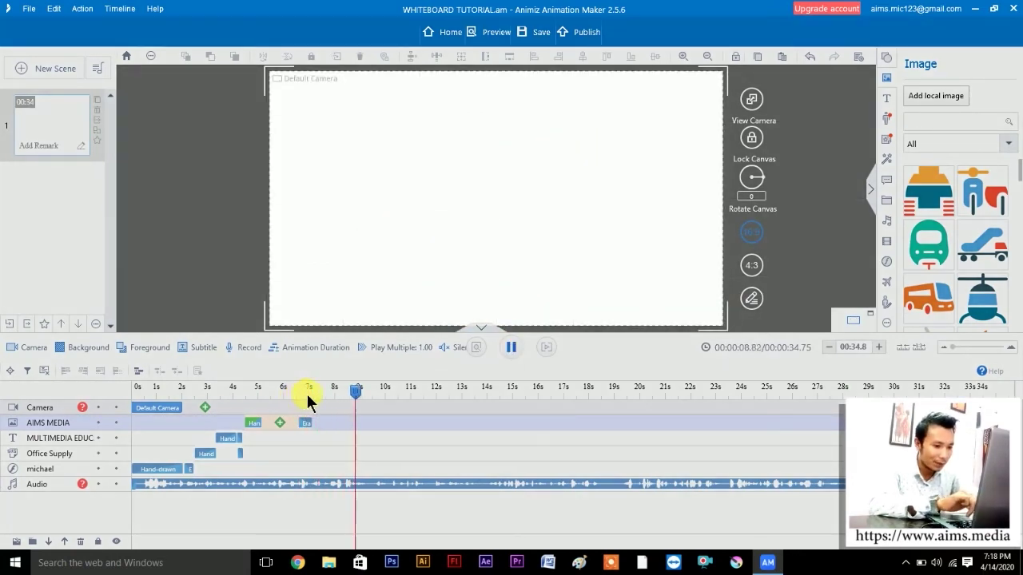
key(space)
click(311, 390)
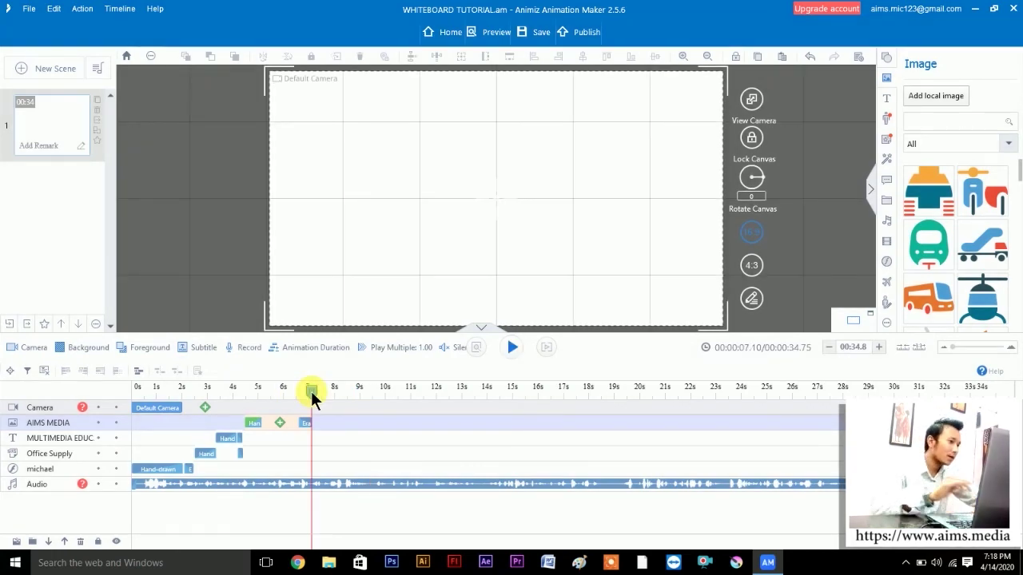
key(space)
key(space)
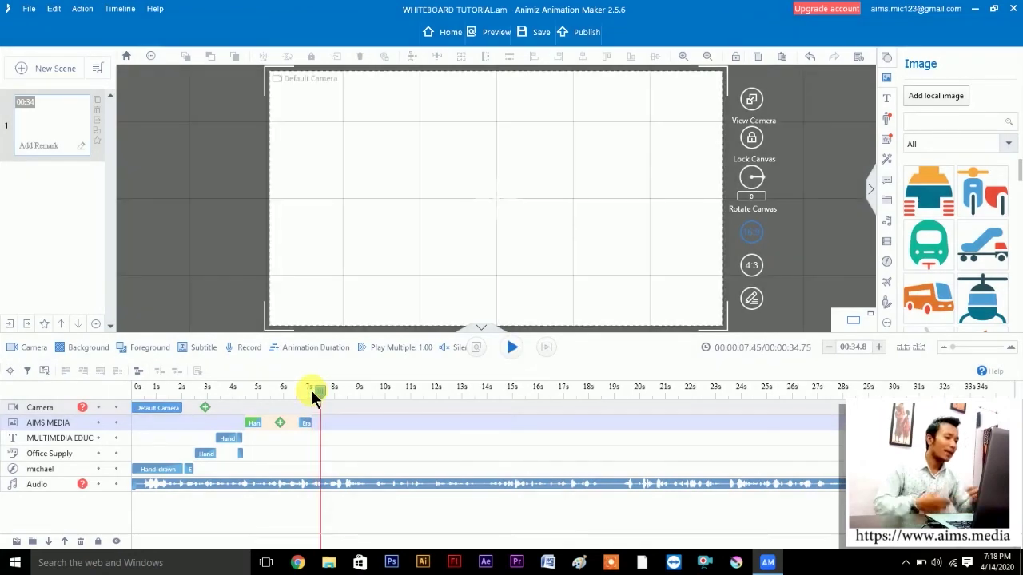
click(310, 391)
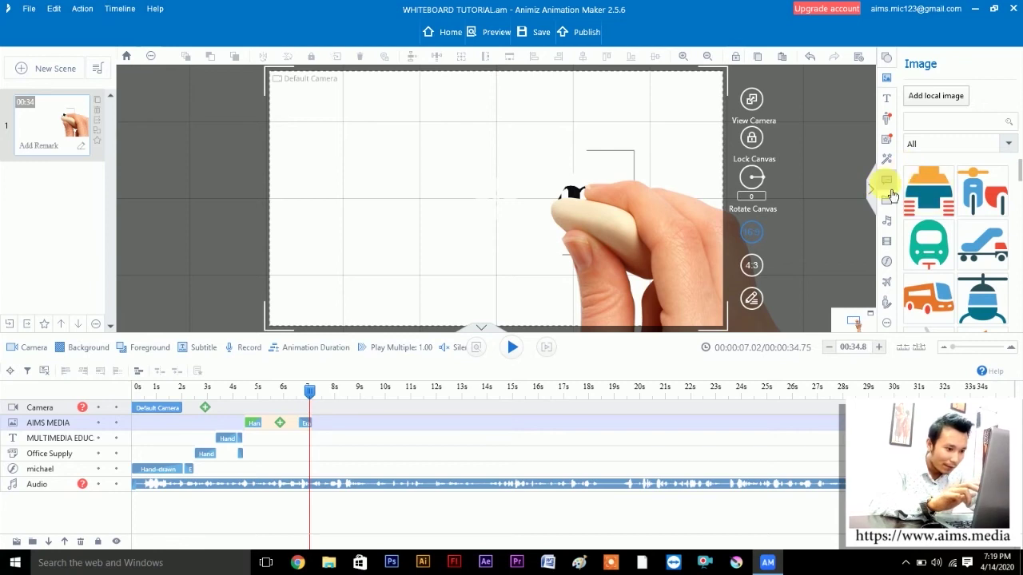
- Browse the Office Supply folder of the built-in SVG library for a suitable drawing, and close the library
click(886, 201)
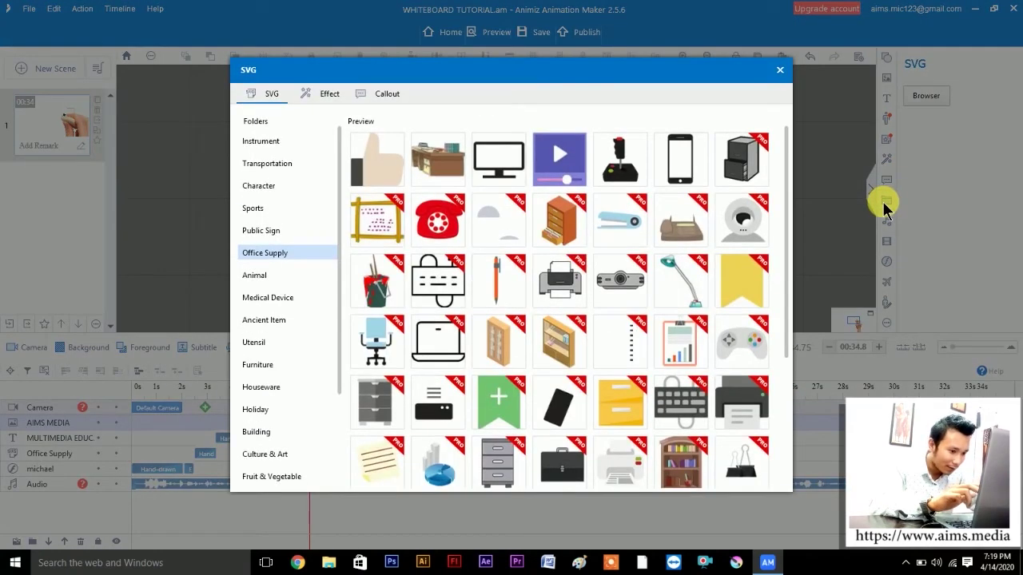
scroll(552, 262, down, 1)
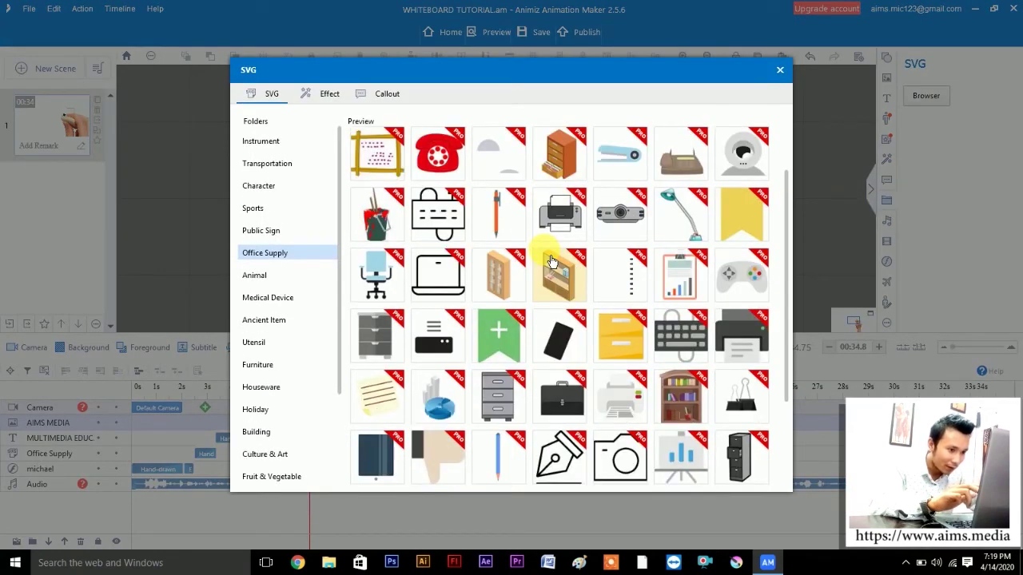
scroll(551, 262, down, 2)
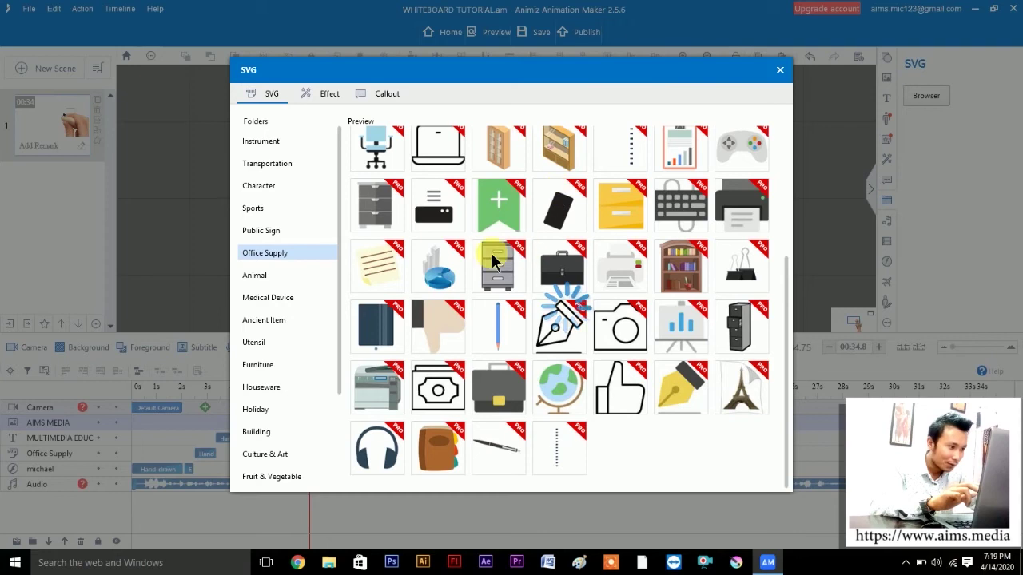
scroll(517, 214, up, 3)
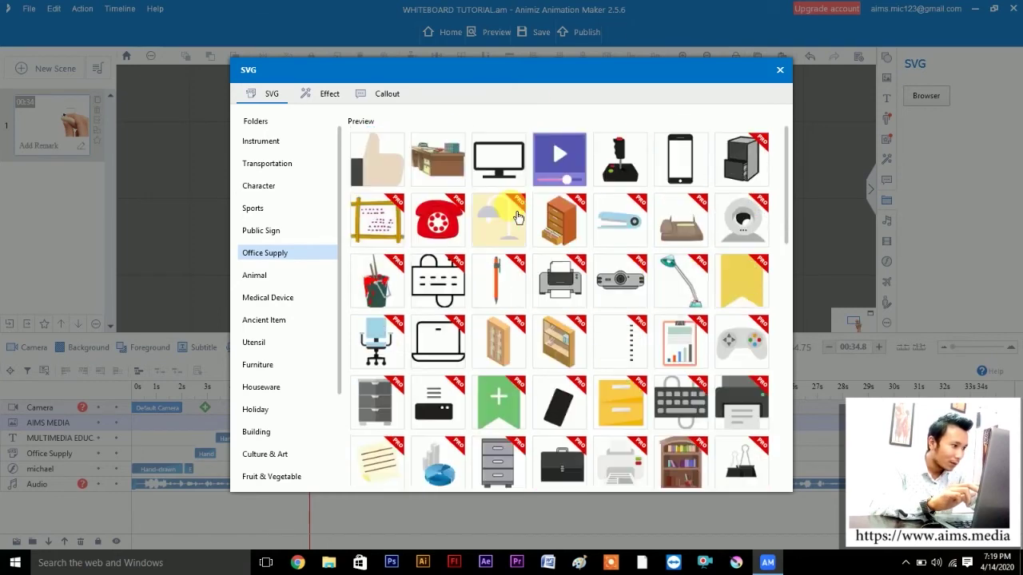
click(517, 214)
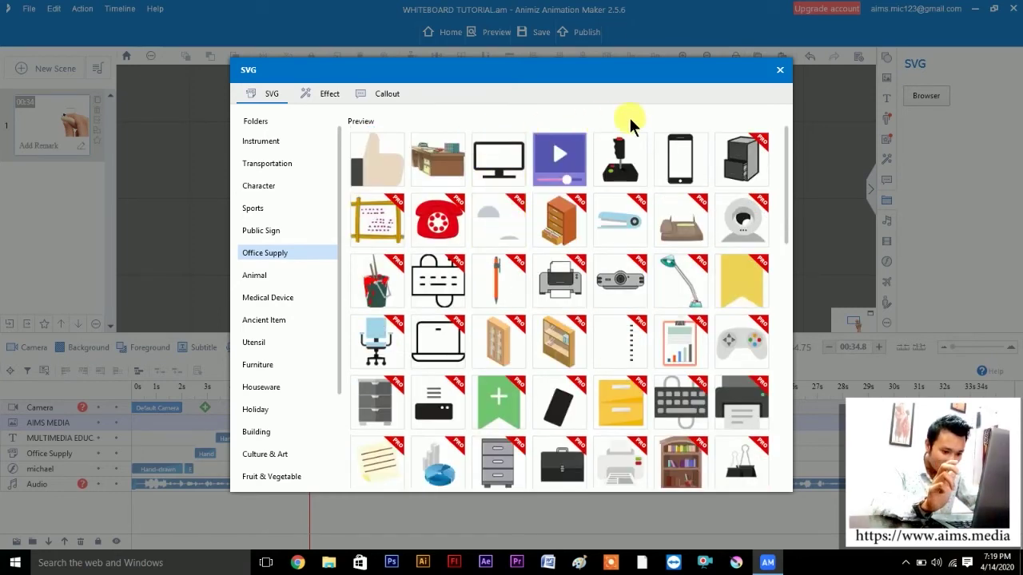
click(780, 70)
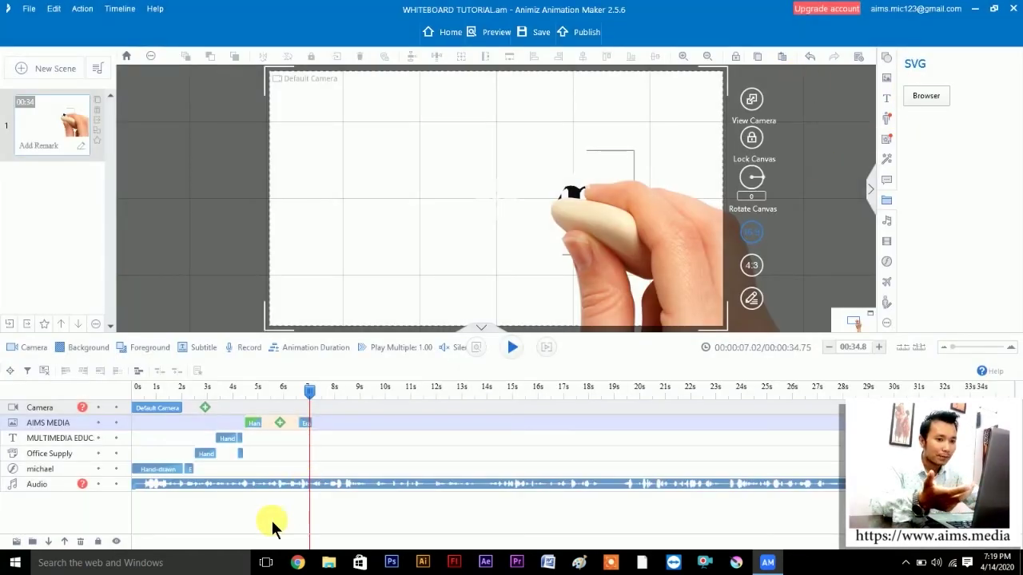
- Switch to Chrome, search Google for WHITE BOARD SVG IMAGE and look through the image results
click(302, 559)
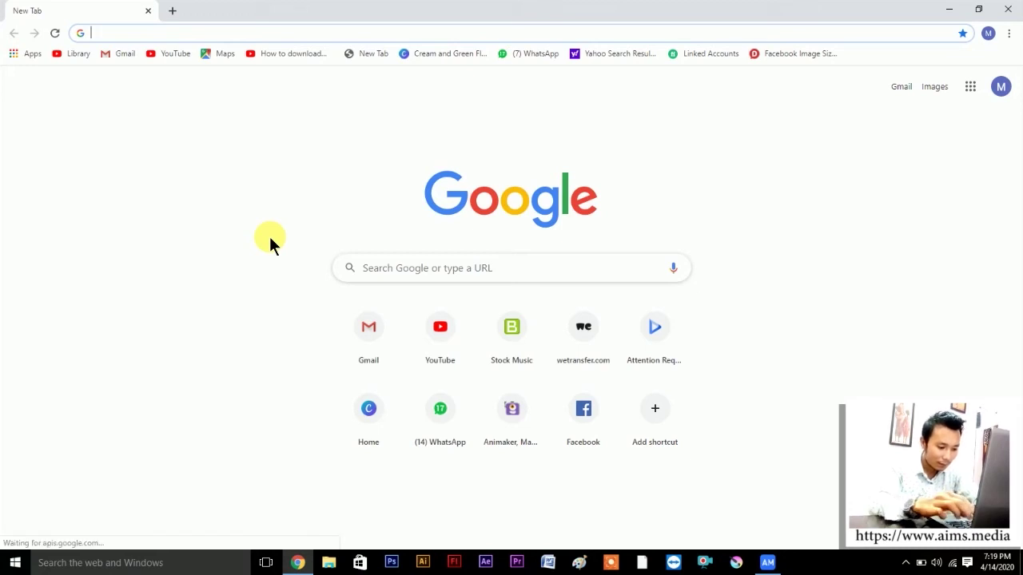
text(WHITE)
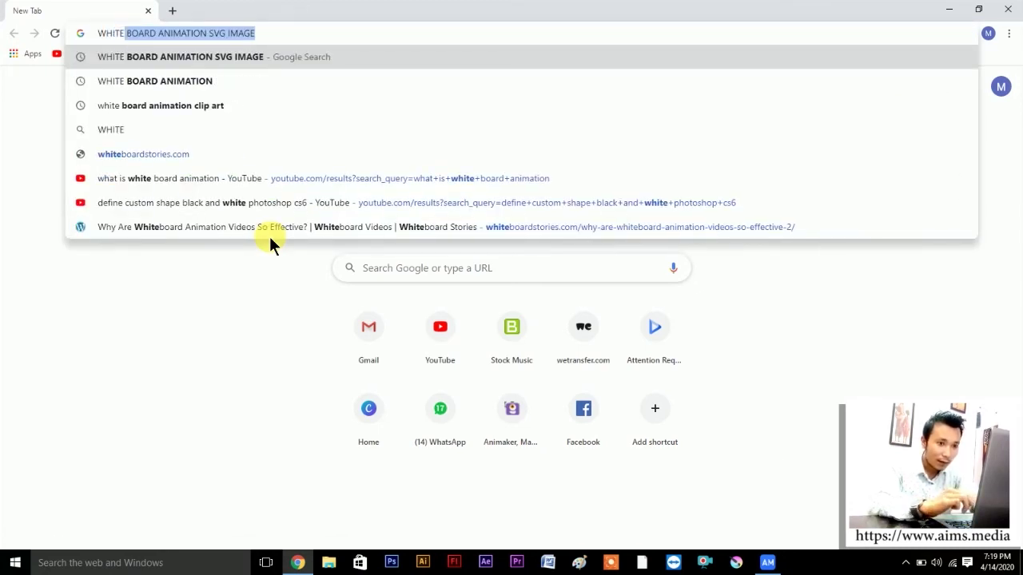
text( BOARD)
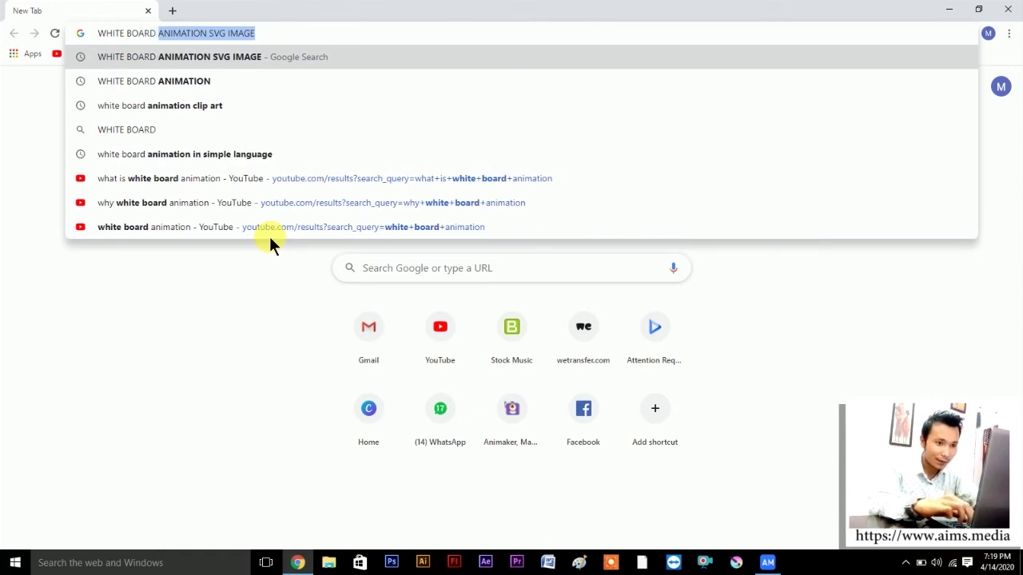
text( SVG)
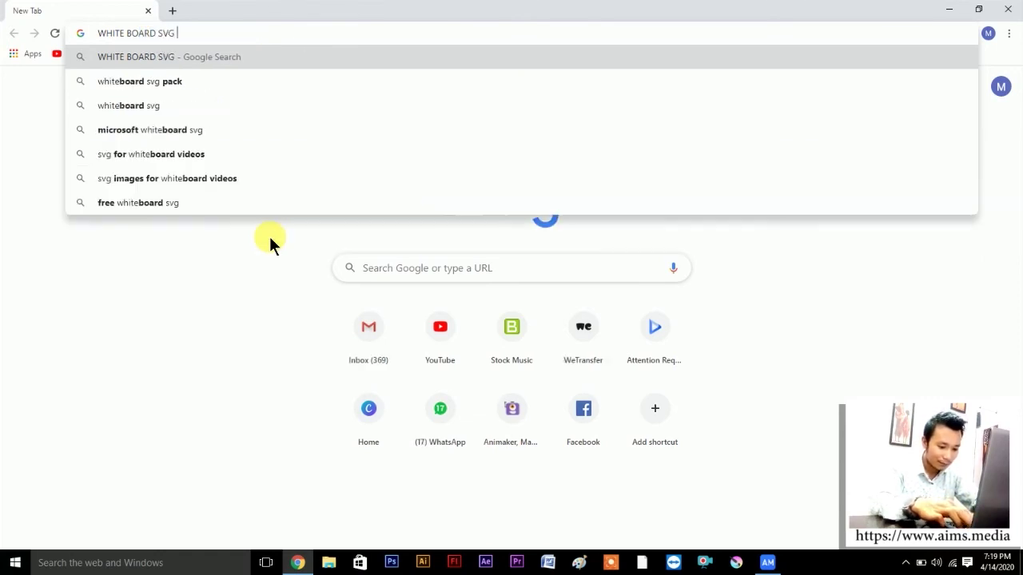
text( IMAGE)
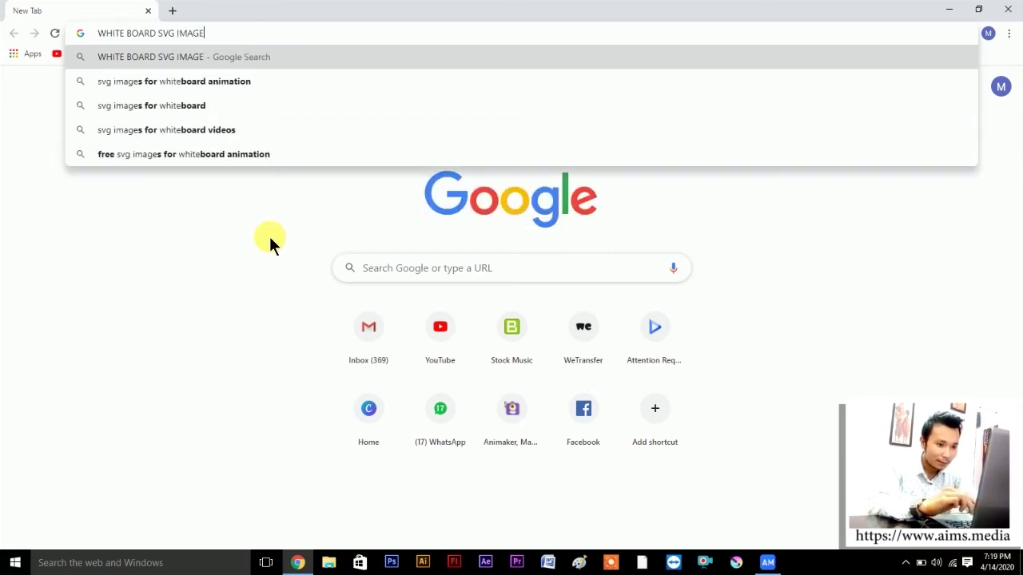
key(Return)
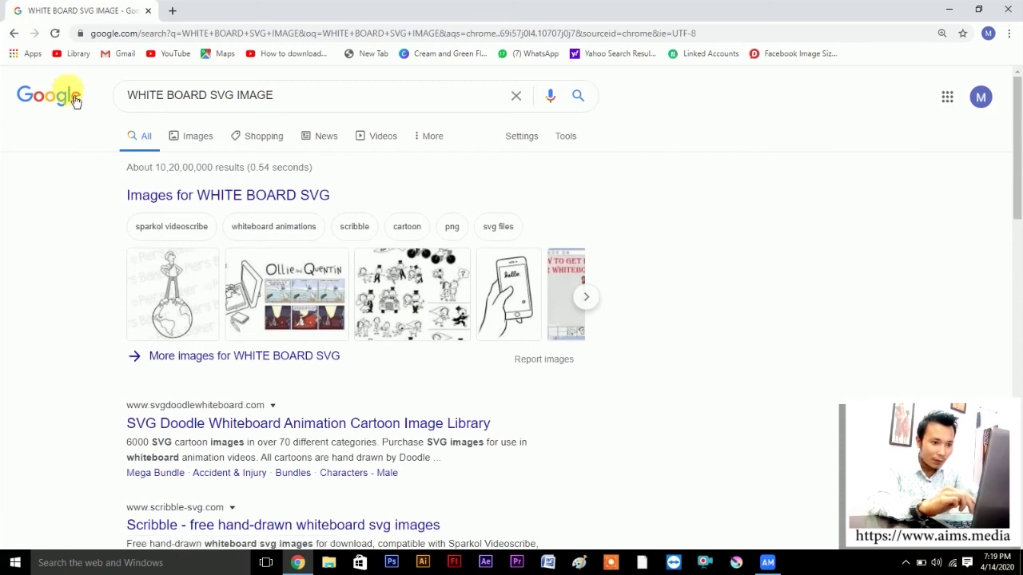
click(196, 137)
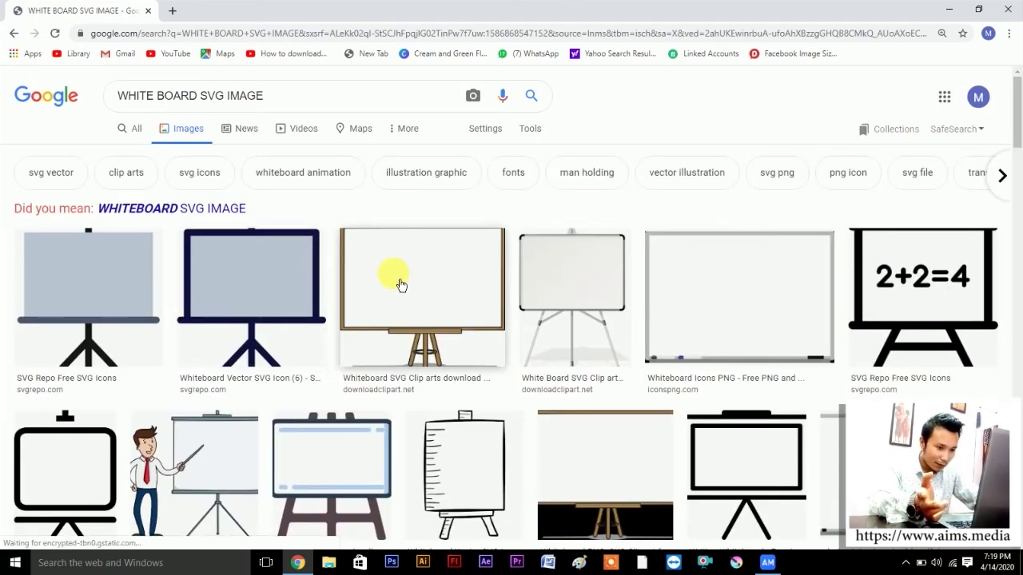
scroll(401, 285, down, 3)
scroll(402, 285, up, 3)
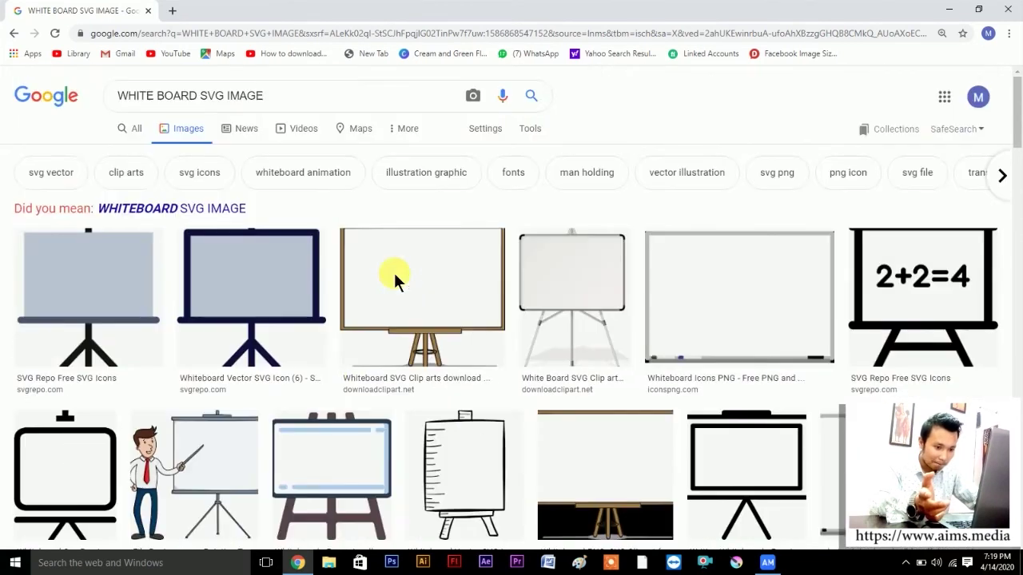
- Open the image of the businessman pointing to a blank presentation board, start saving it as an SVG document, and cancel the save
scroll(402, 285, down, 3)
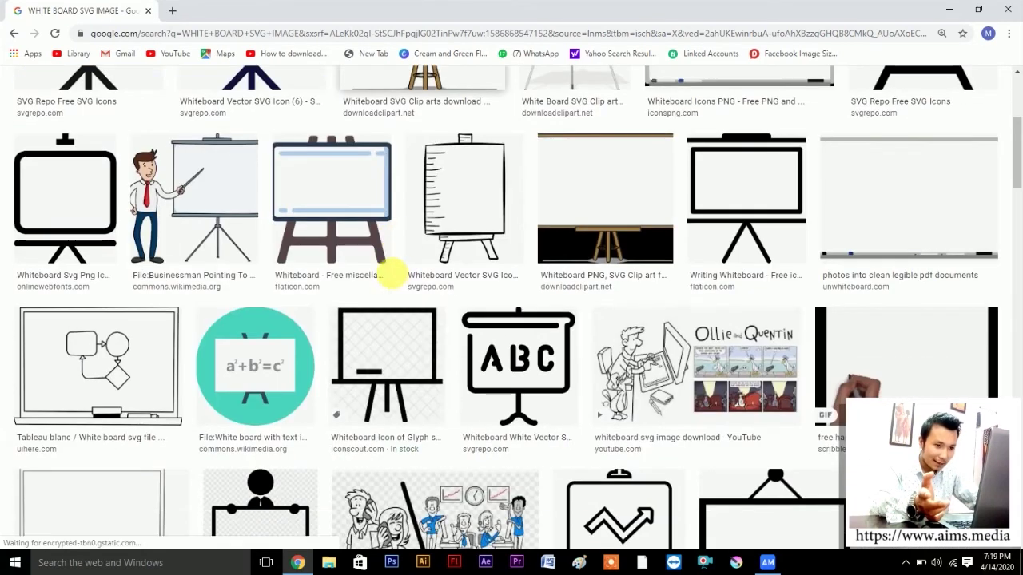
click(239, 188)
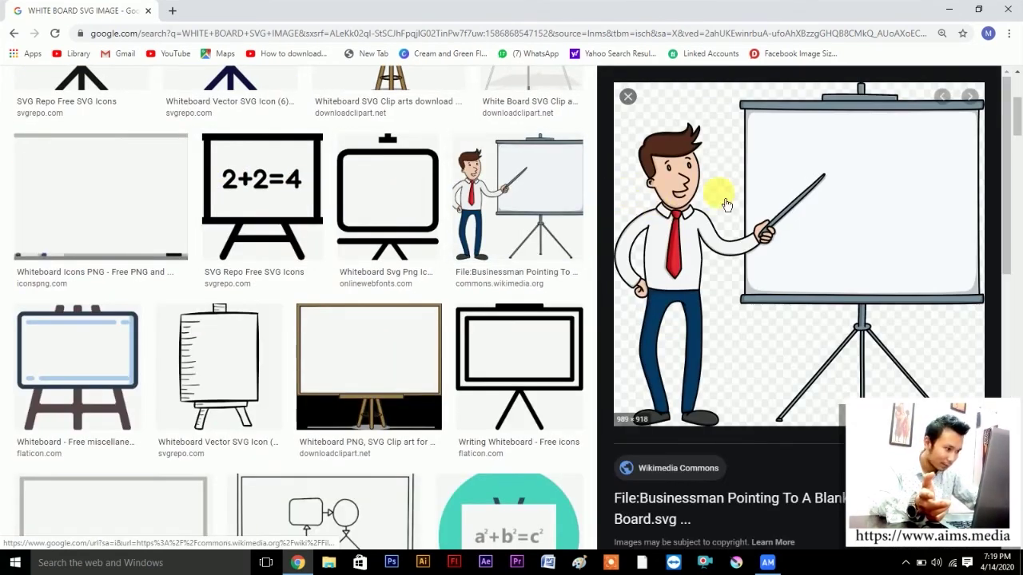
right_click(830, 179)
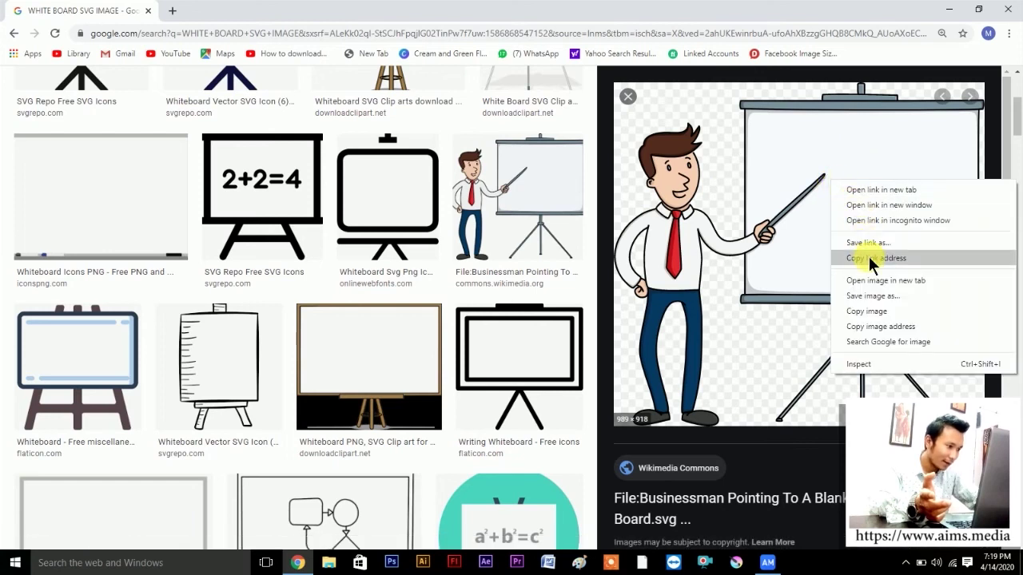
click(884, 295)
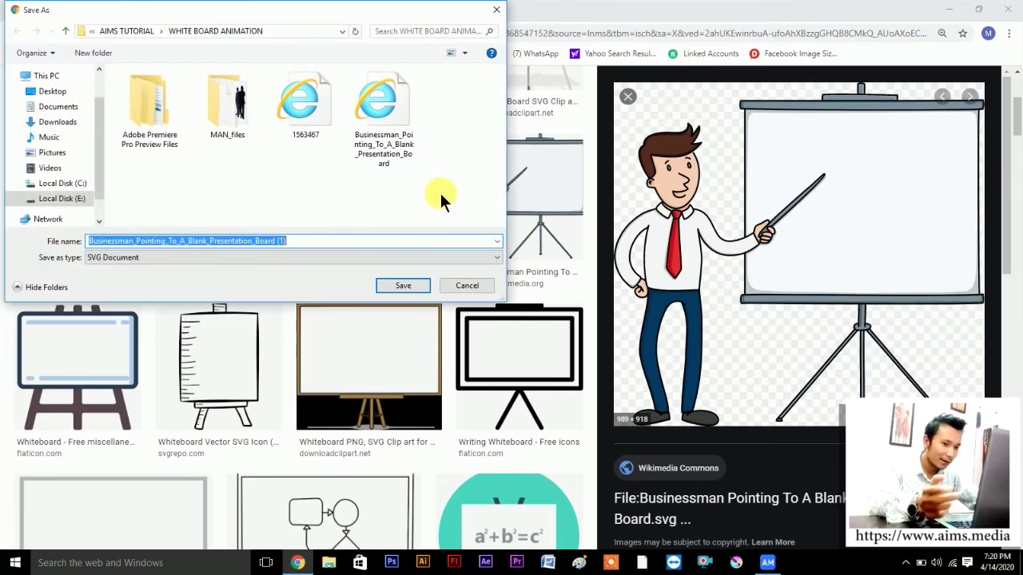
click(497, 10)
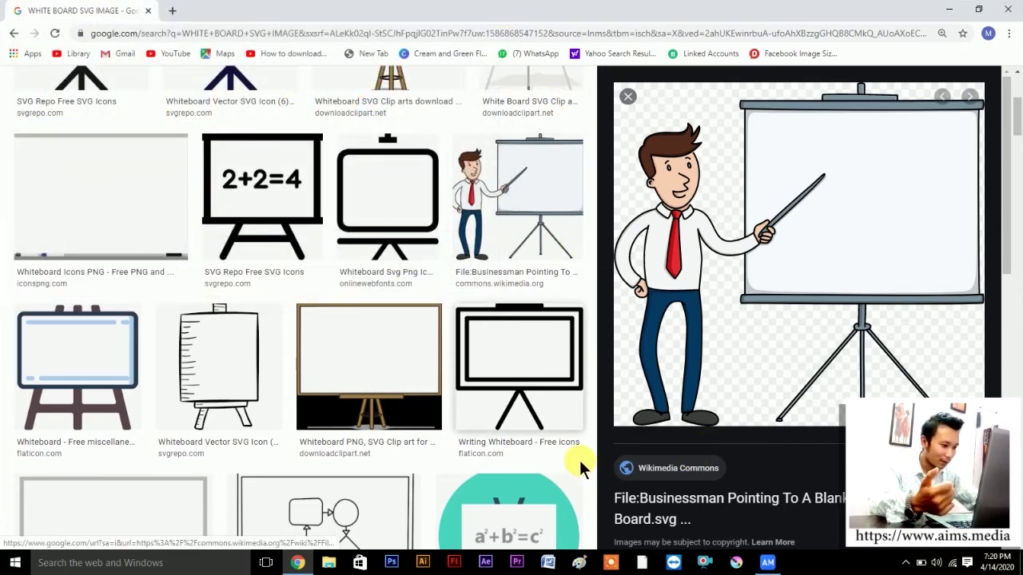
- Switch back to Animiz and import the local image Businessman_Pointing_To_A_Blank_Presentation_Board into the scene at about 7.0 s
key(alt+Tab)
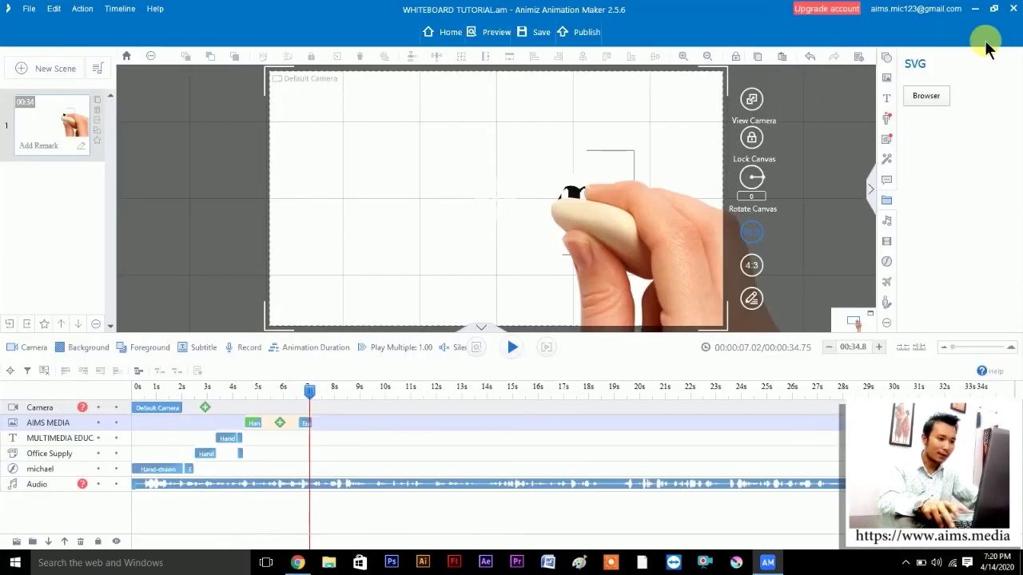
click(886, 77)
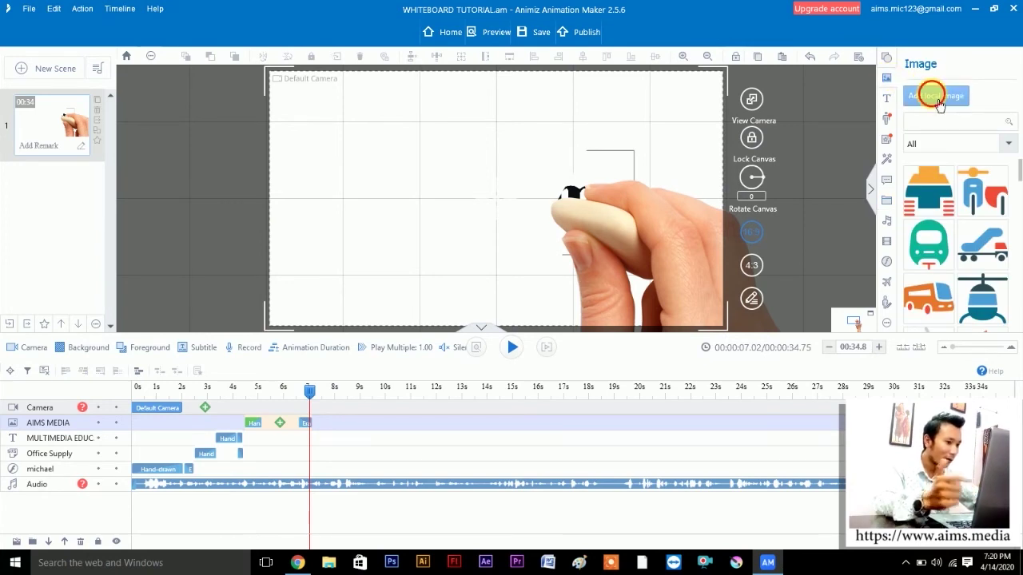
click(937, 97)
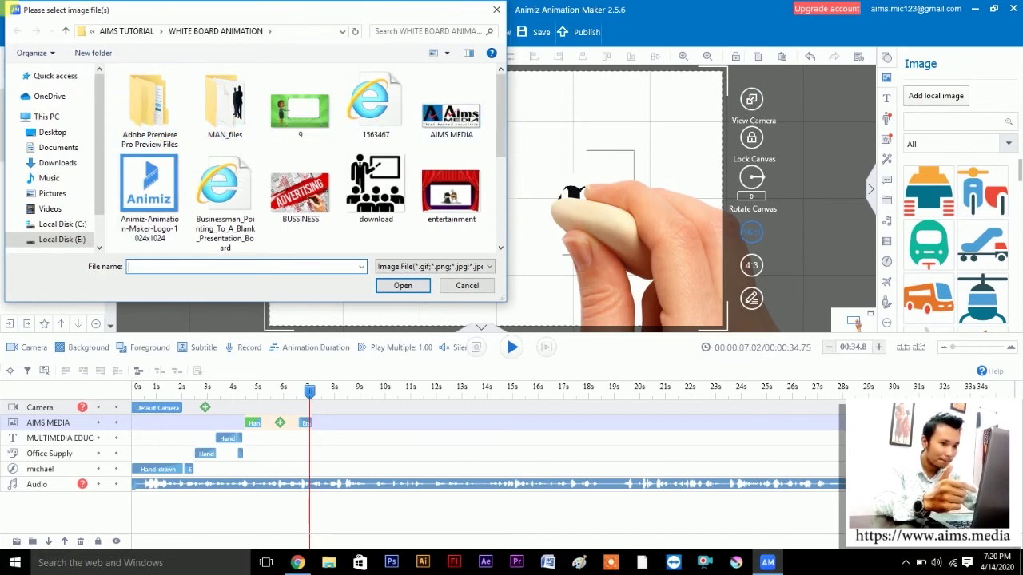
click(222, 191)
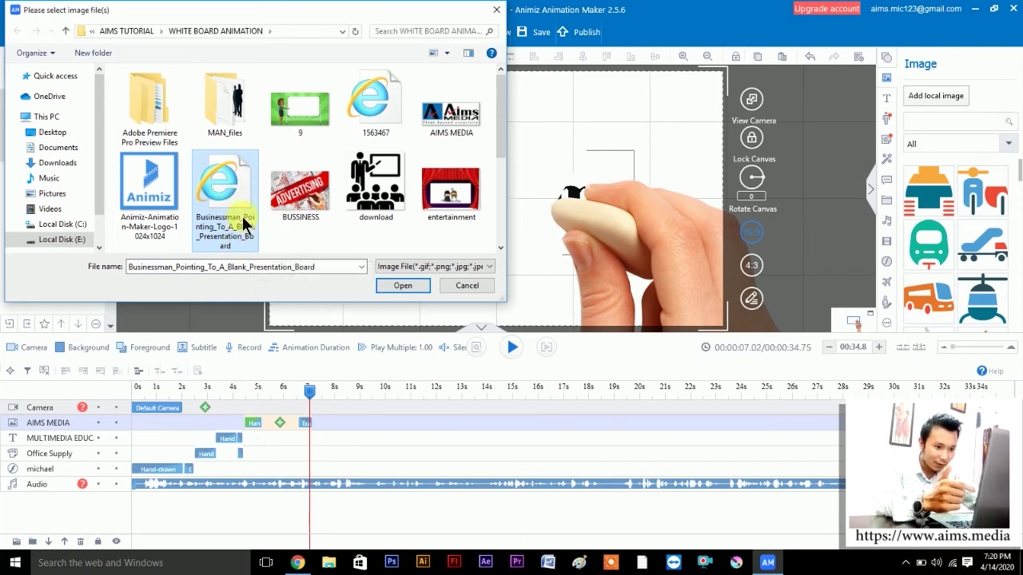
double_click(231, 186)
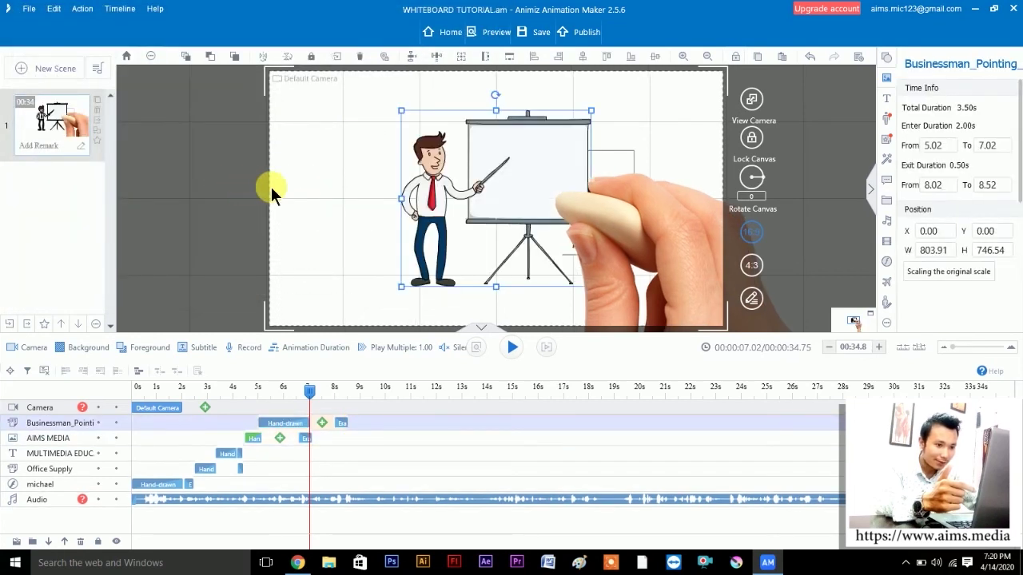
- Move the businessman drawing to the left side of the canvas at about X -406, Y -16, and play back its entrance from about 6.3 s
drag(504, 180, 408, 176)
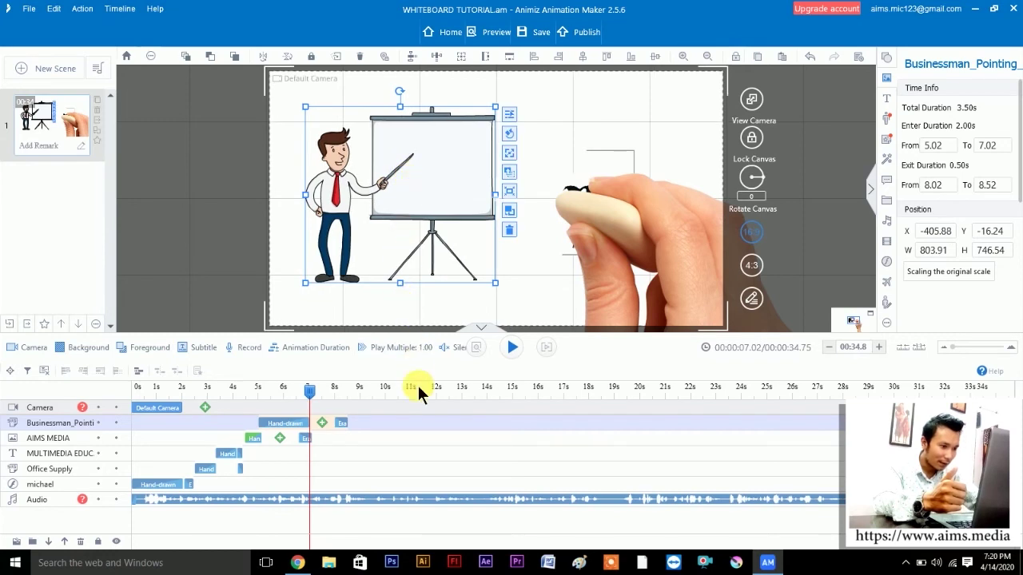
drag(316, 394, 289, 394)
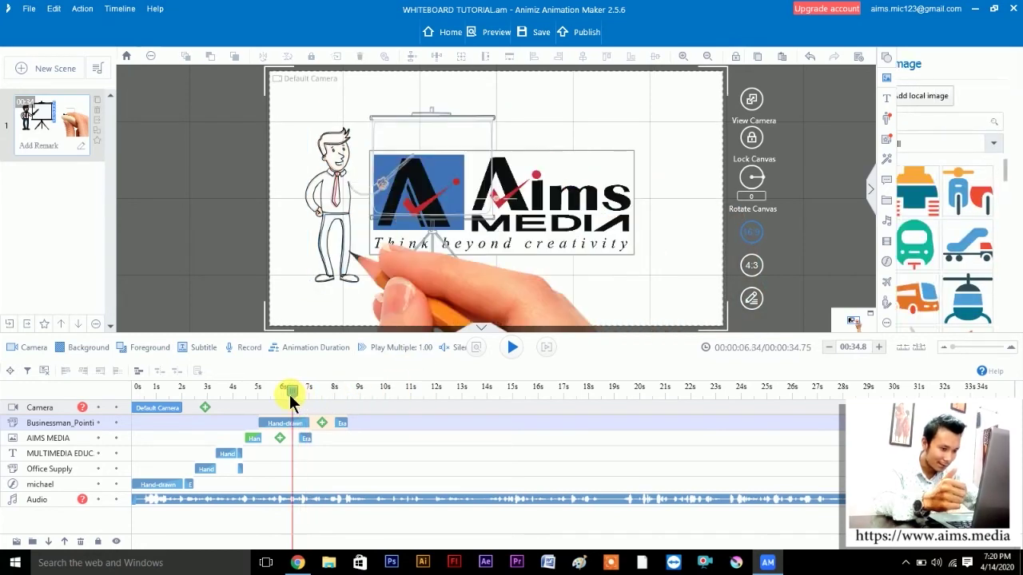
key(space)
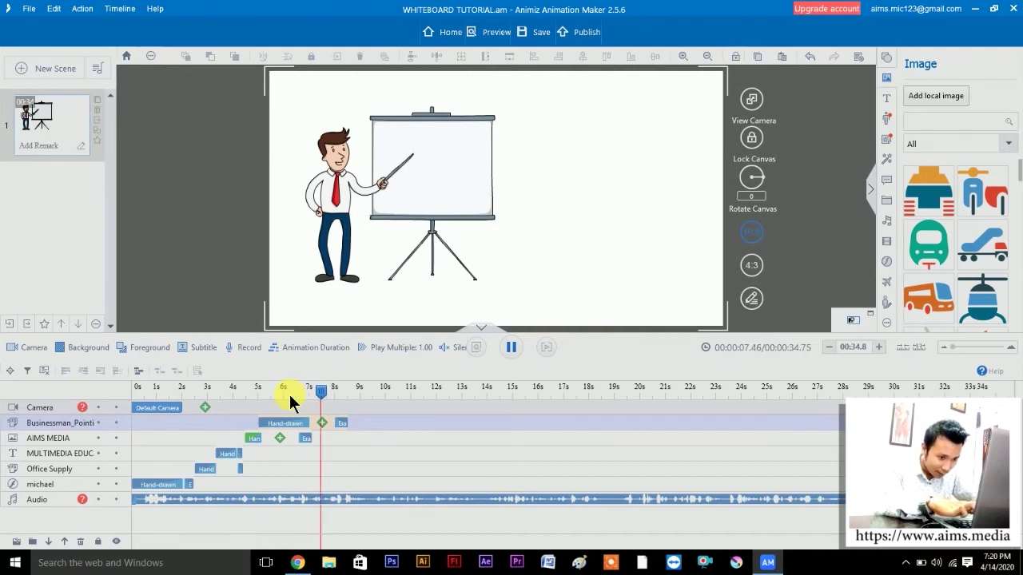
key(space)
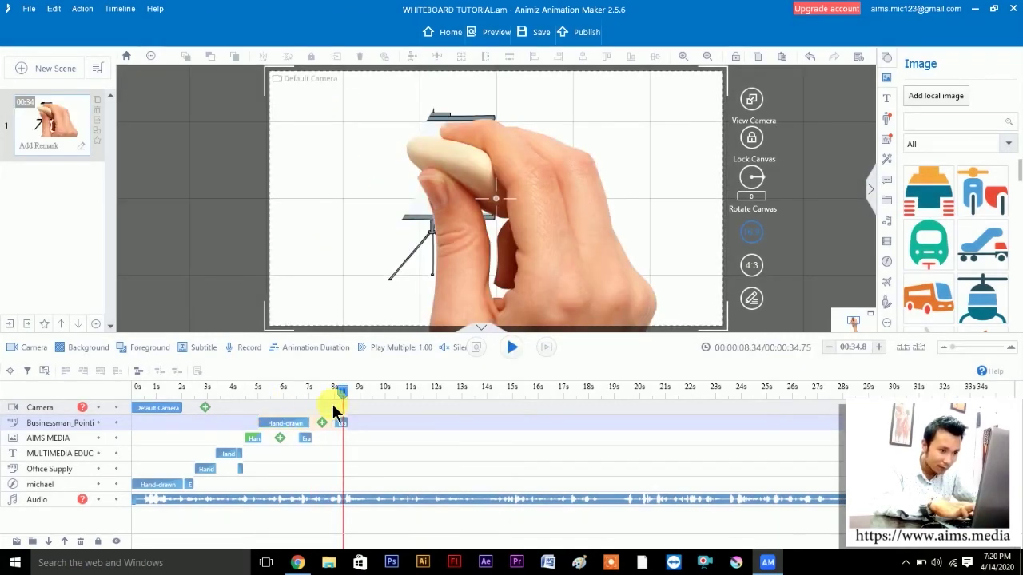
drag(341, 395, 315, 396)
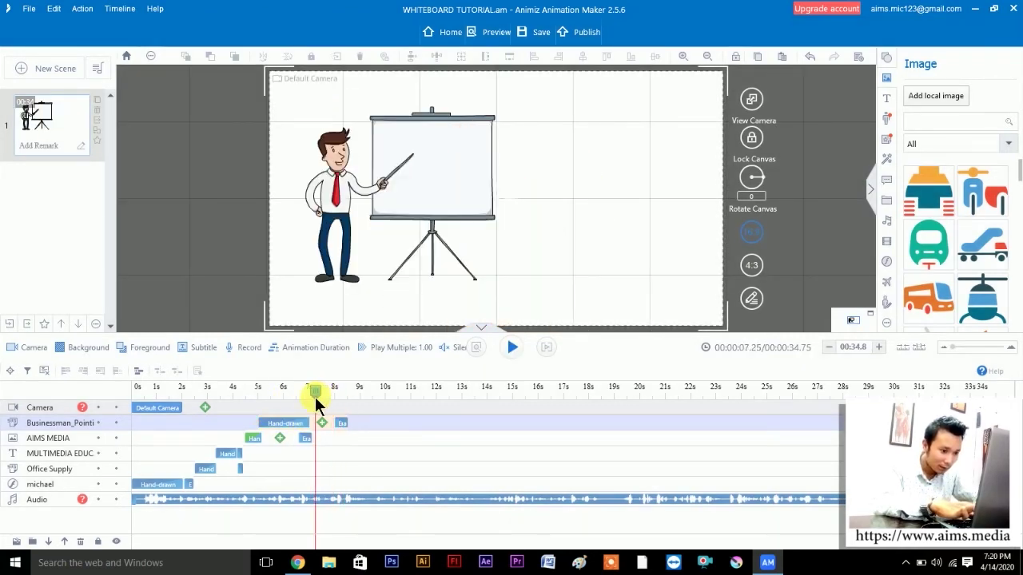
drag(312, 397, 307, 397)
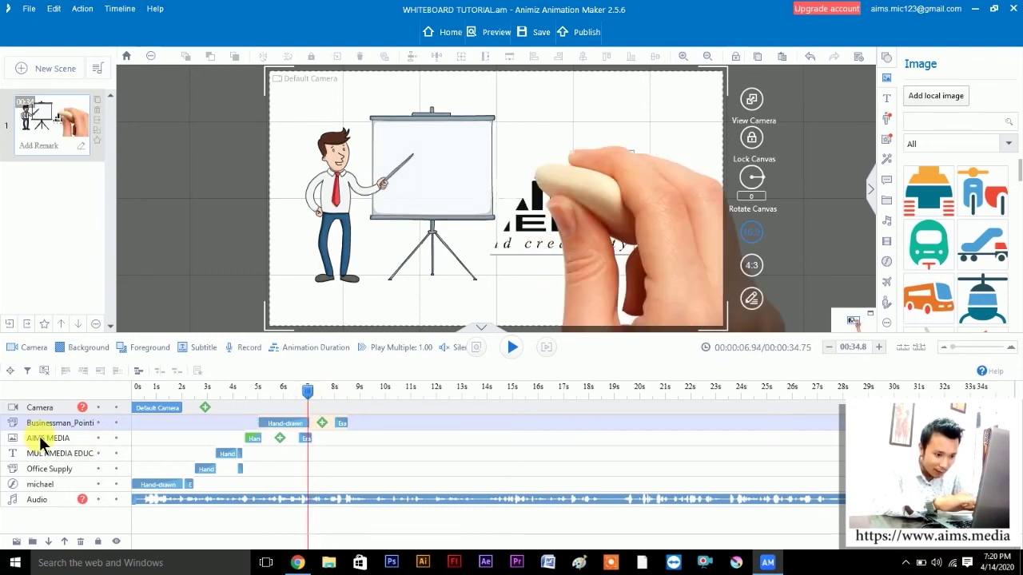
- Rename the businessman drawing's timeline layer to WHITE BOARD
click(308, 389)
click(281, 423)
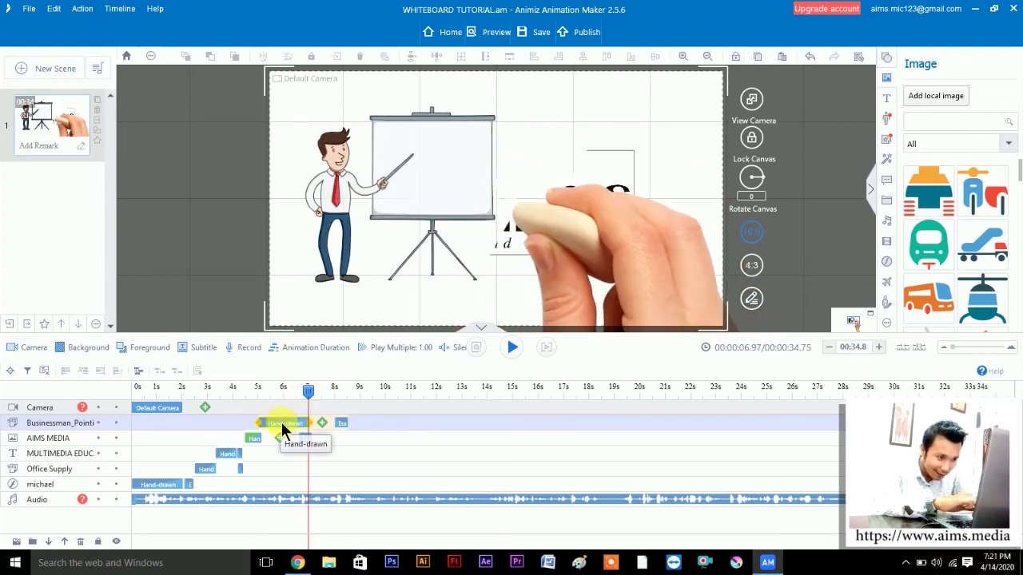
double_click(56, 424)
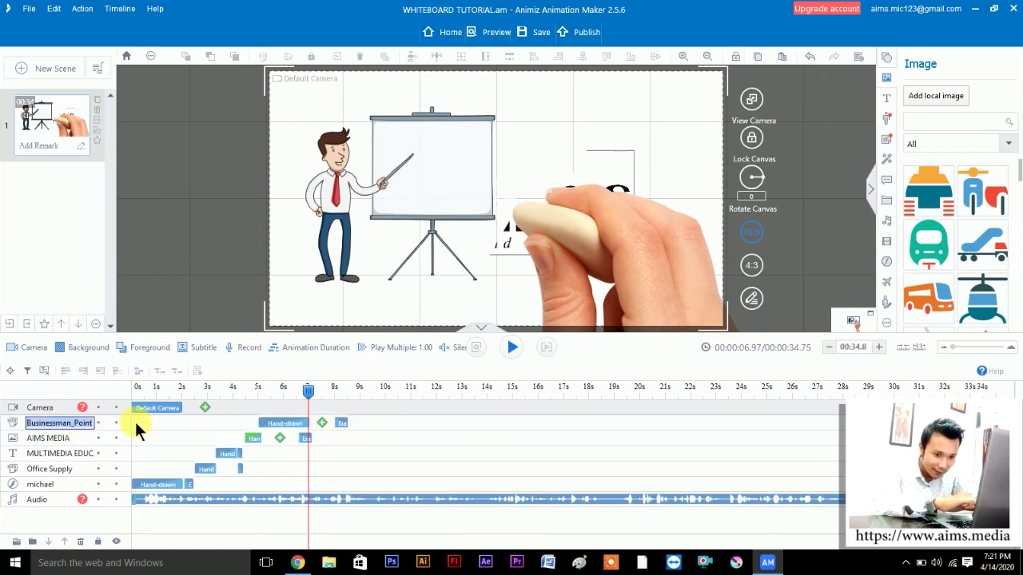
click(52, 425)
key(ctrl+a)
text(Presentation_Board)
text(WHI)
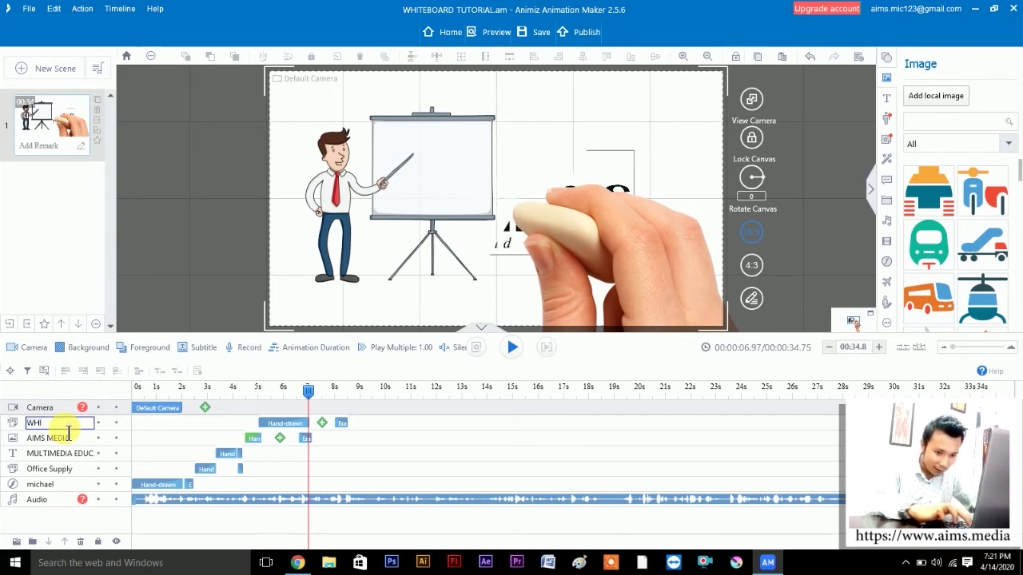
text(TE BOARD)
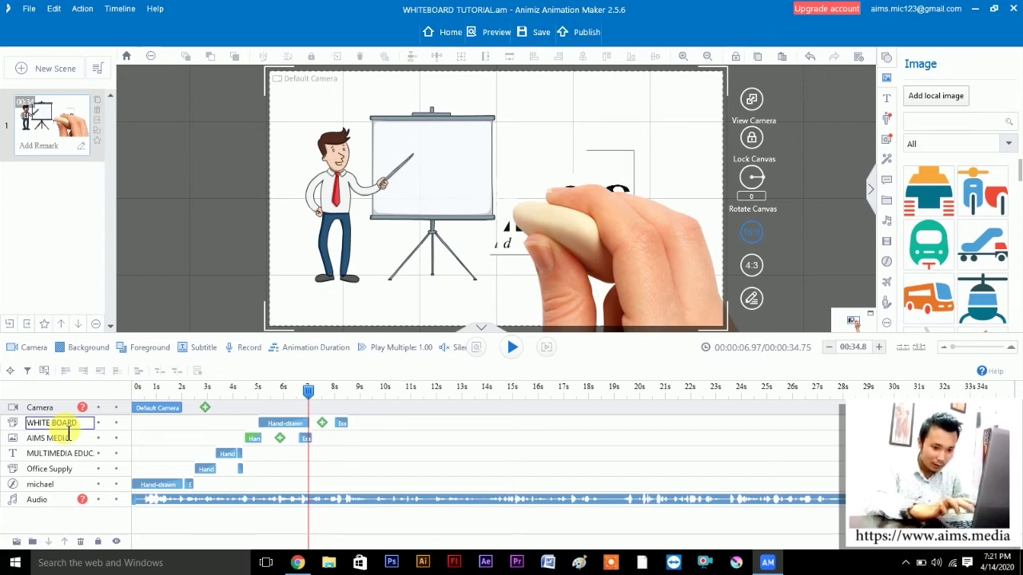
key(Return)
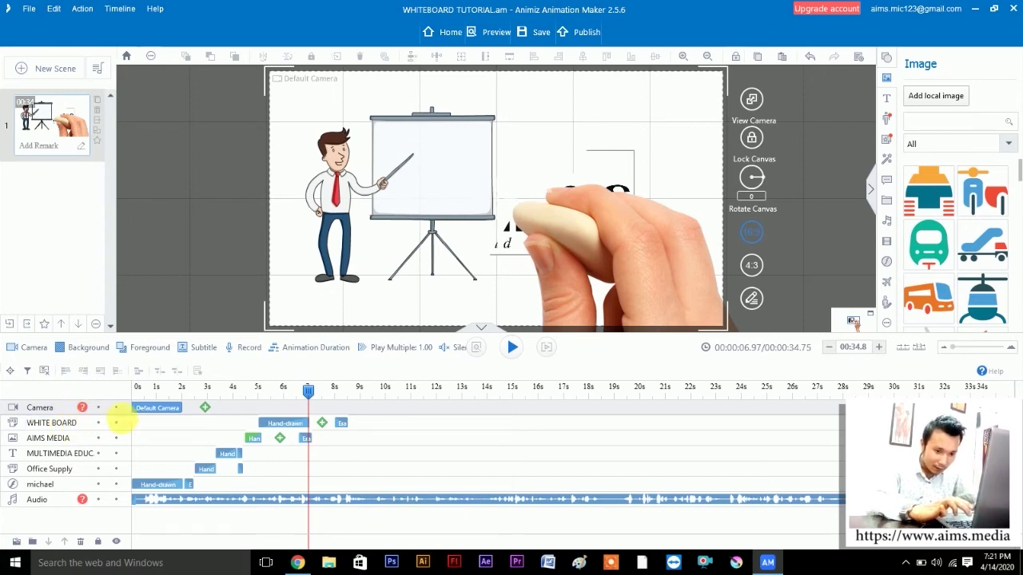
- Shift the WHITE BOARD layer's animations later so its Hand-drawn entrance starts at about 7.1 s, where the AIMS MEDIA erase ends
drag(277, 420, 350, 422)
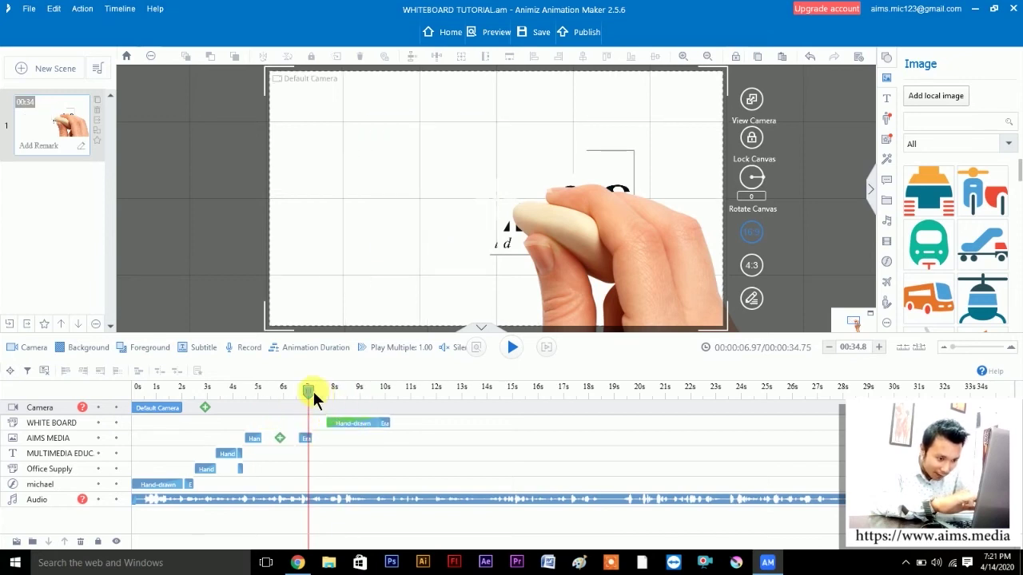
drag(309, 391, 303, 391)
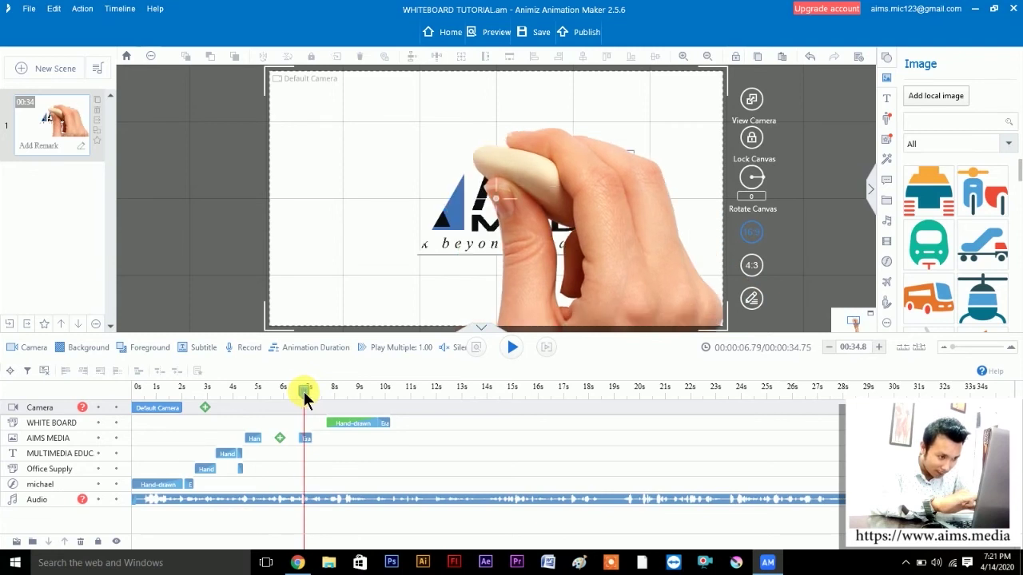
drag(304, 392, 313, 391)
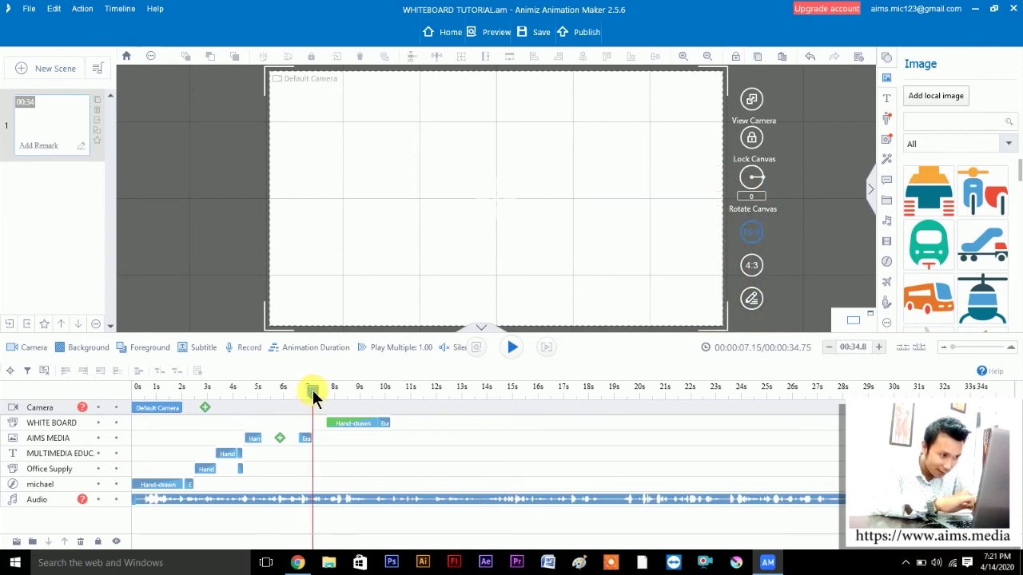
click(339, 425)
drag(338, 423, 330, 423)
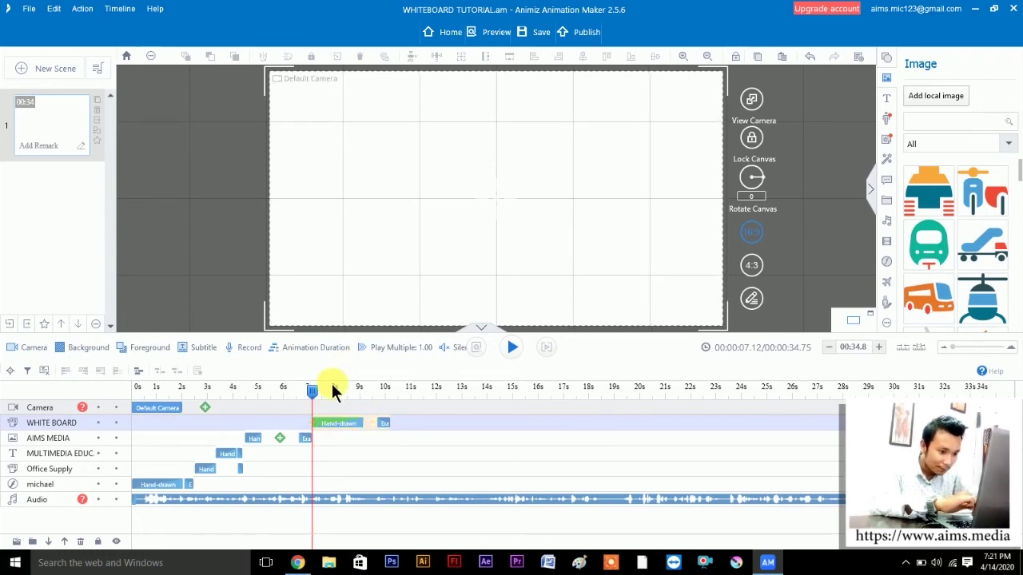
- Play back the WHITE BOARD drawing from about 7.1 s to check its Hand-drawn entrance against the voice-over
key(space)
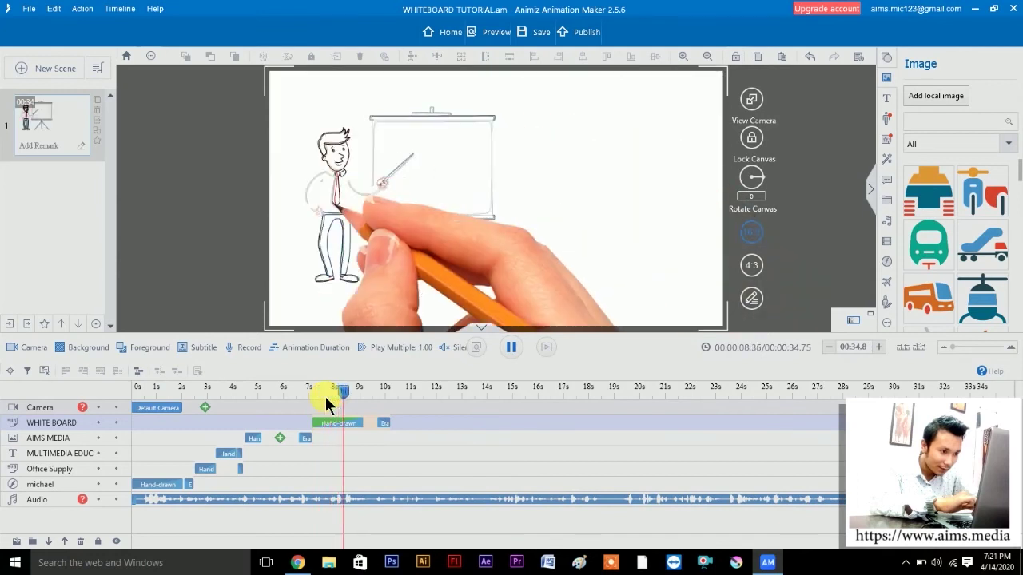
key(space)
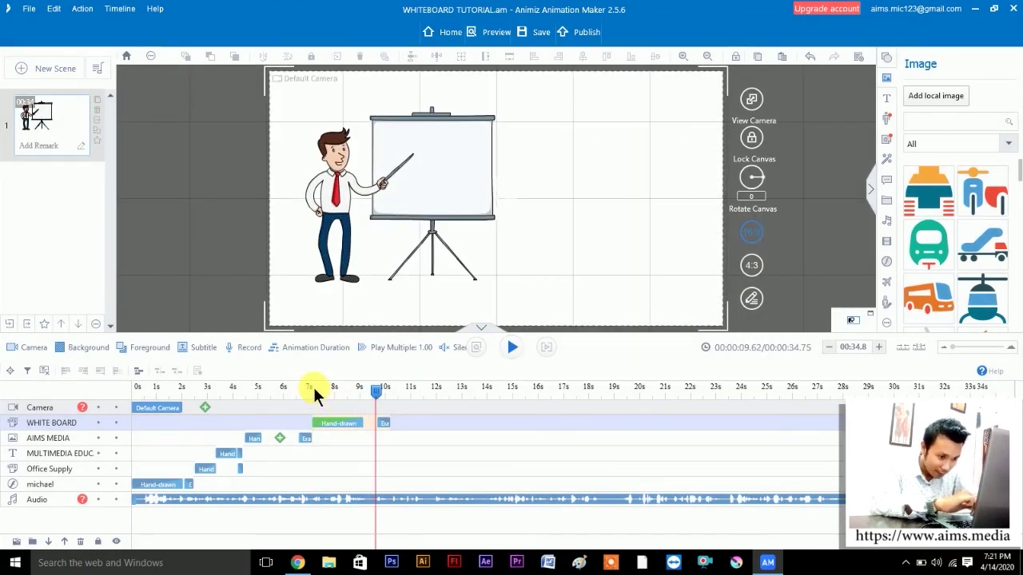
click(314, 390)
key(space)
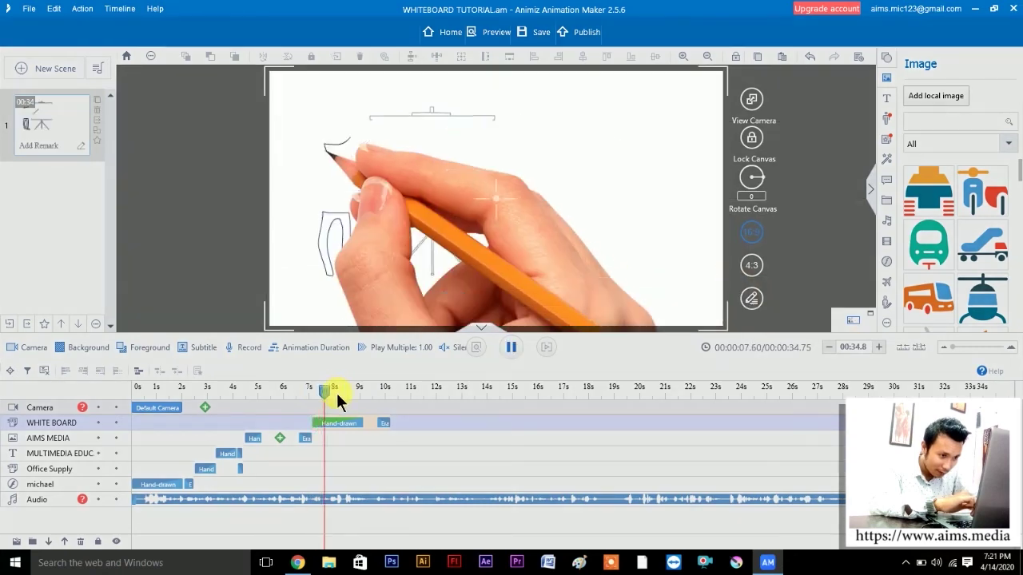
key(space)
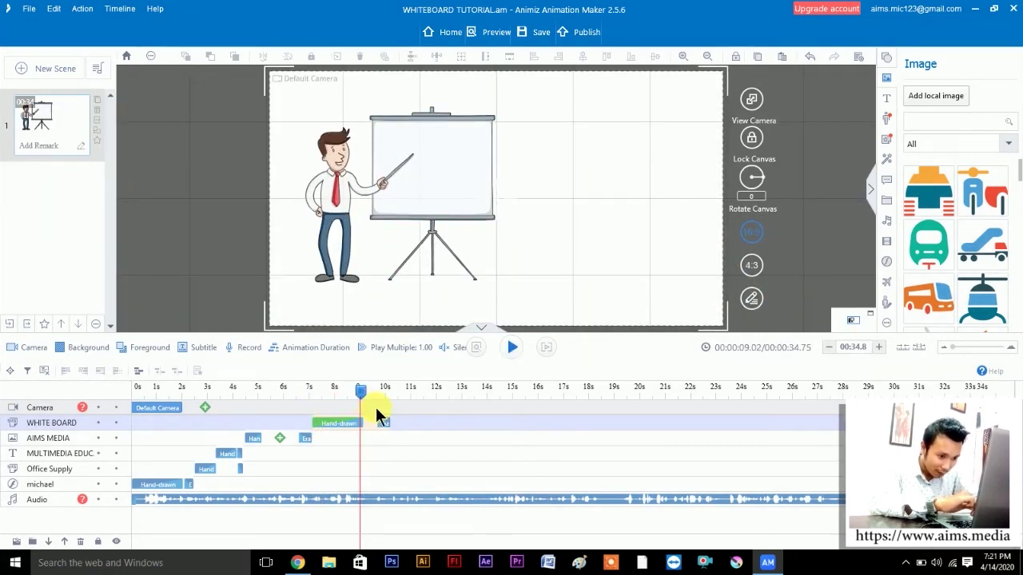
mouse_move(362, 401)
mouse_down()
mouse_move(312, 397)
mouse_move(361, 397)
mouse_up()
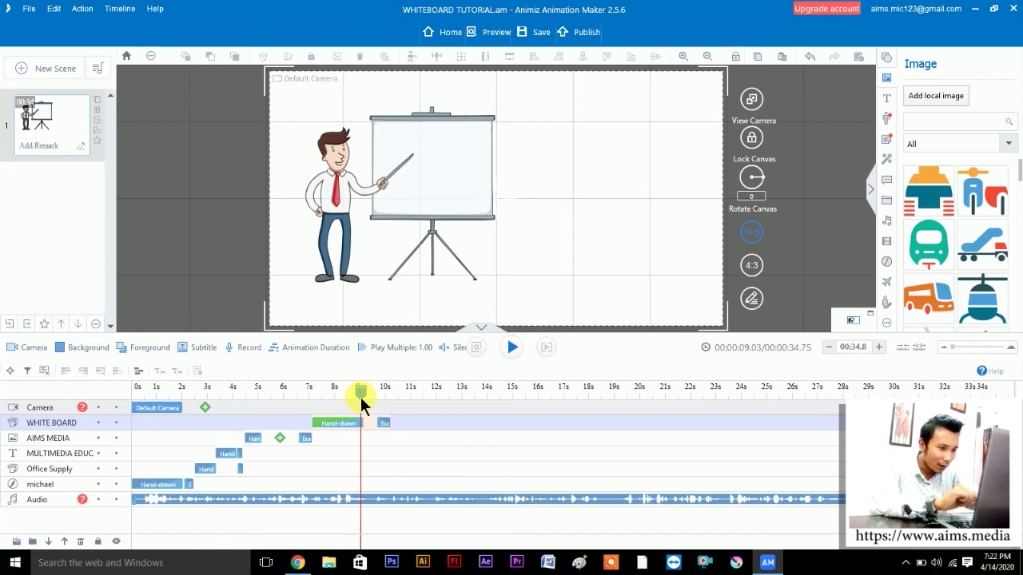
drag(359, 396, 314, 396)
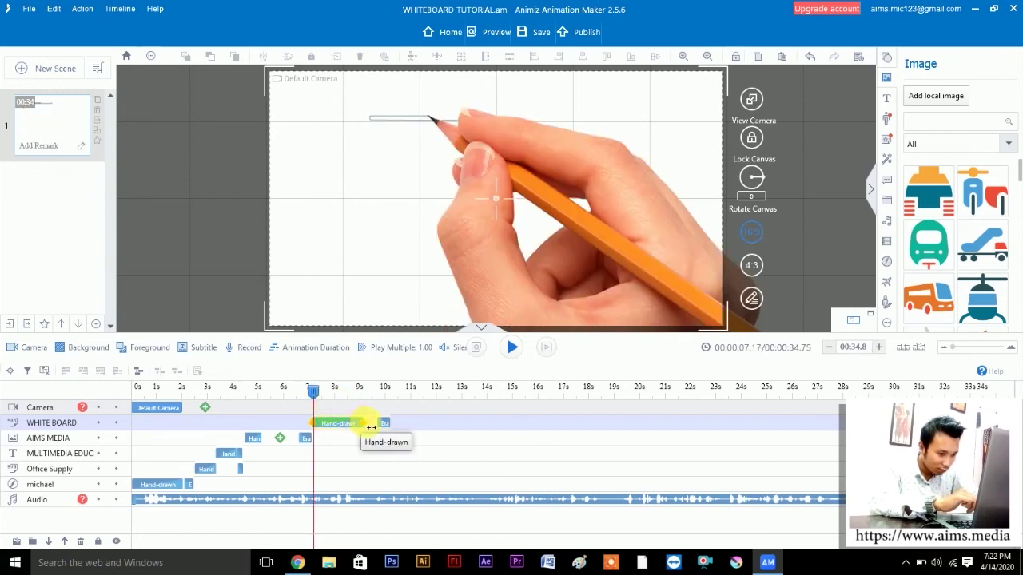
- Shorten the WHITE BOARD layer's Hand-drawn entrance to end at about 7.9 s, and play back the result
drag(372, 427, 334, 424)
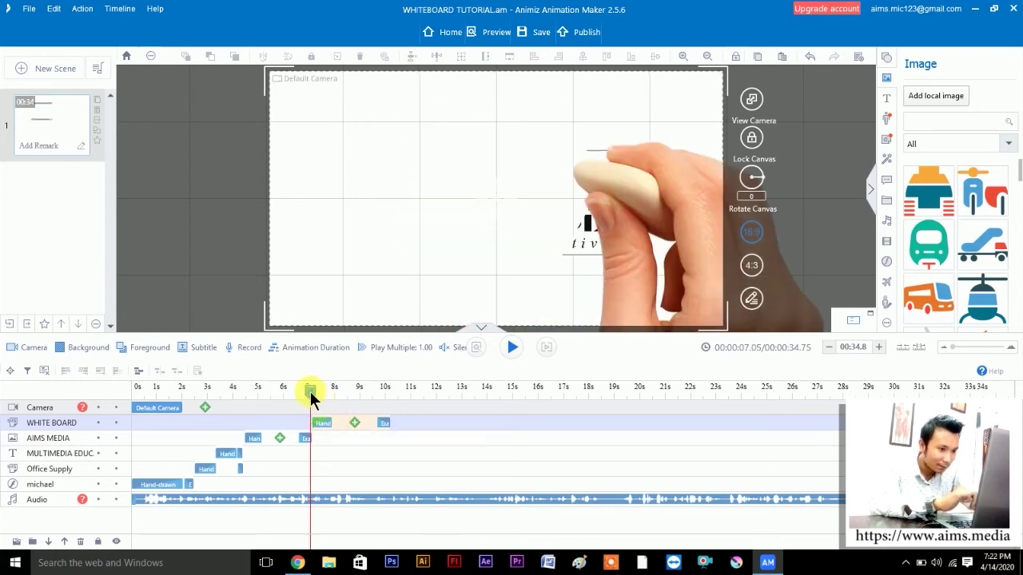
key(space)
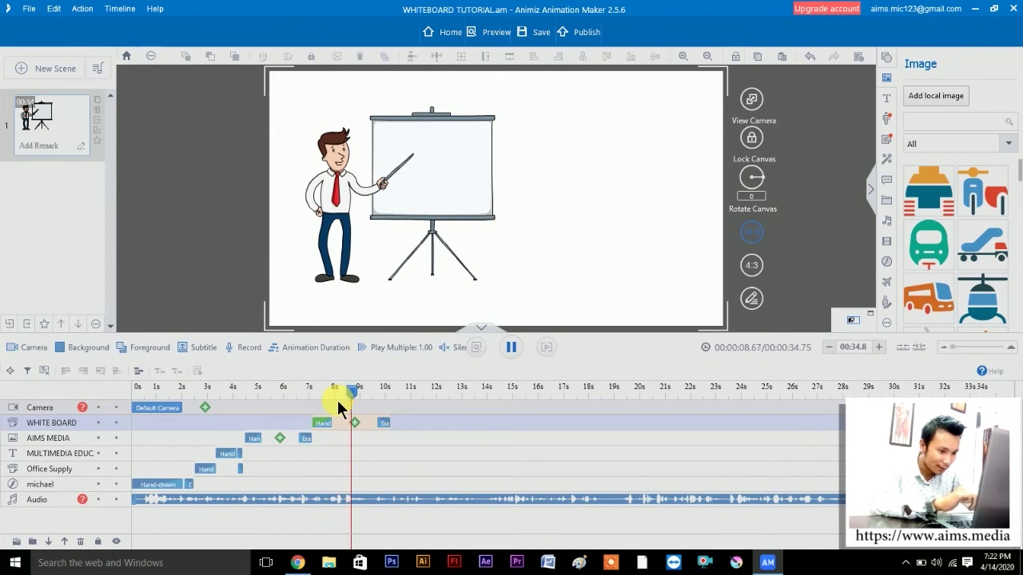
key(space)
click(315, 389)
key(space)
key(space)
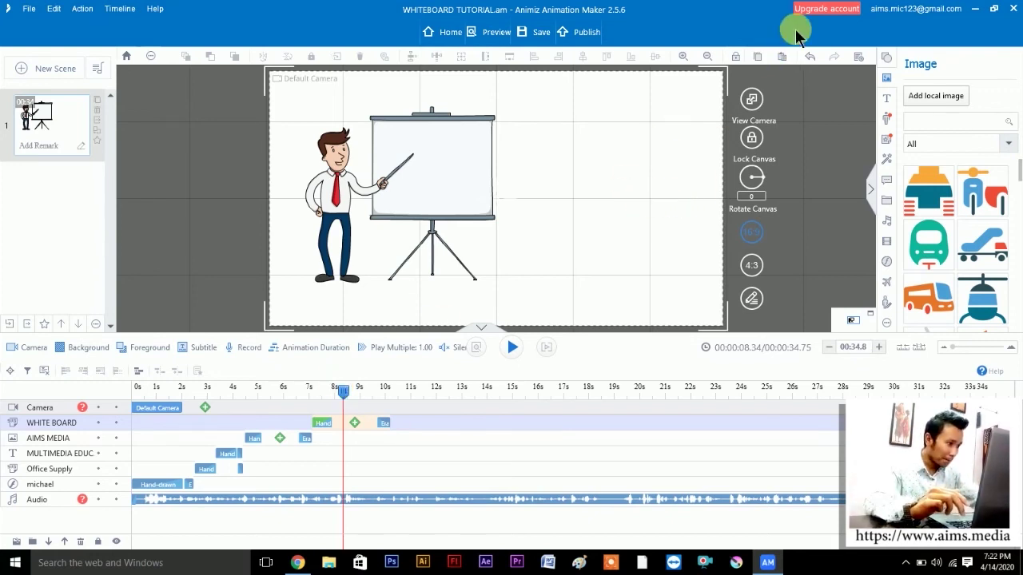
- Add a text object in the bold maroon MStiffHei sample style at about 8.3 s, reading "WHITE BOARD ANIMATION"
click(886, 98)
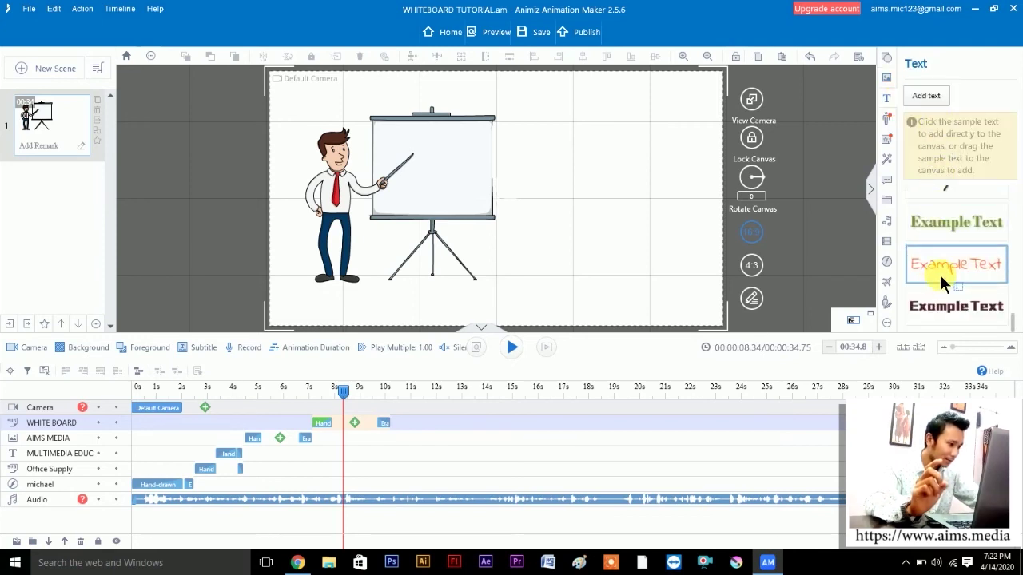
click(945, 309)
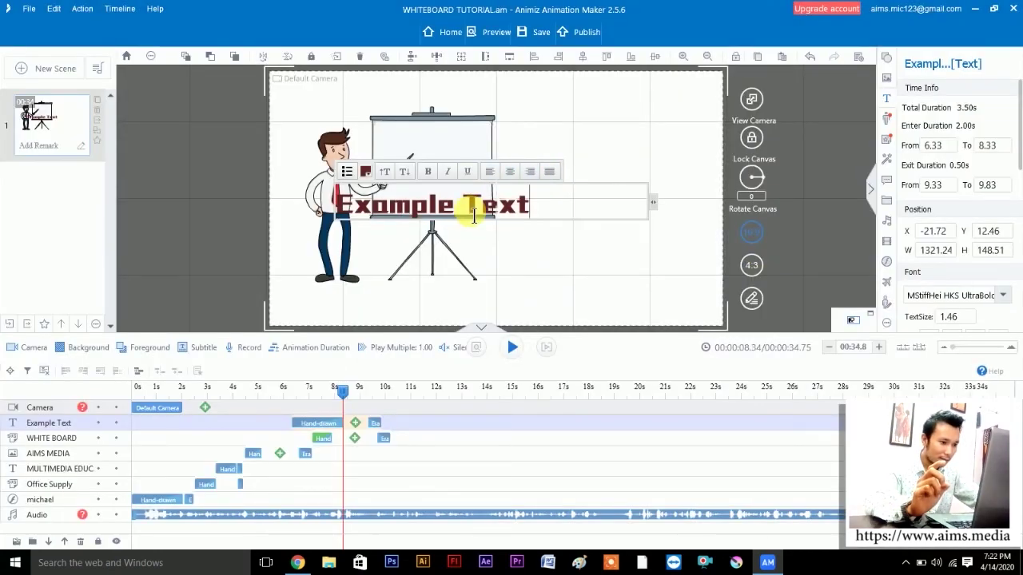
key(ctrl+a)
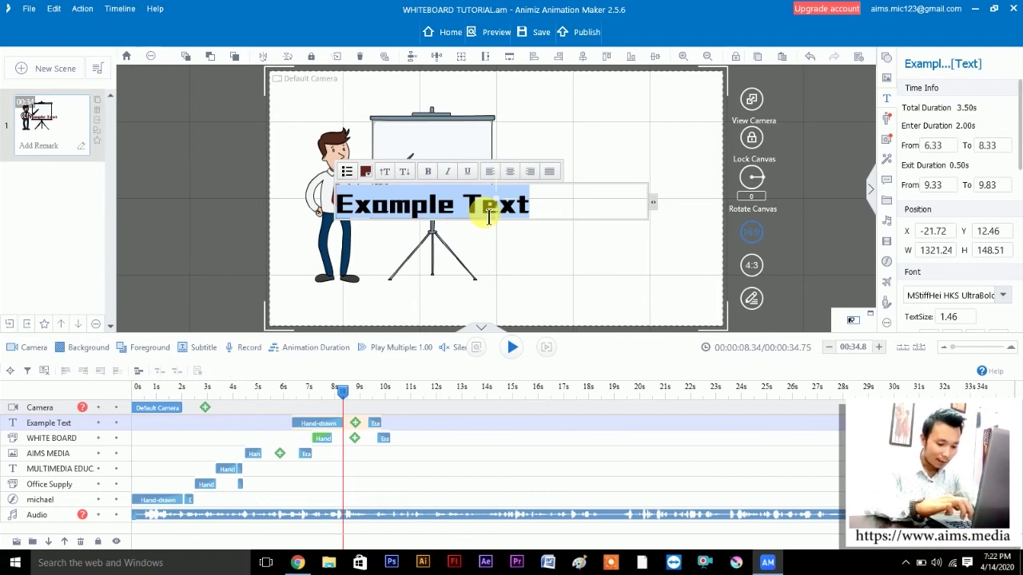
text(WHITE)
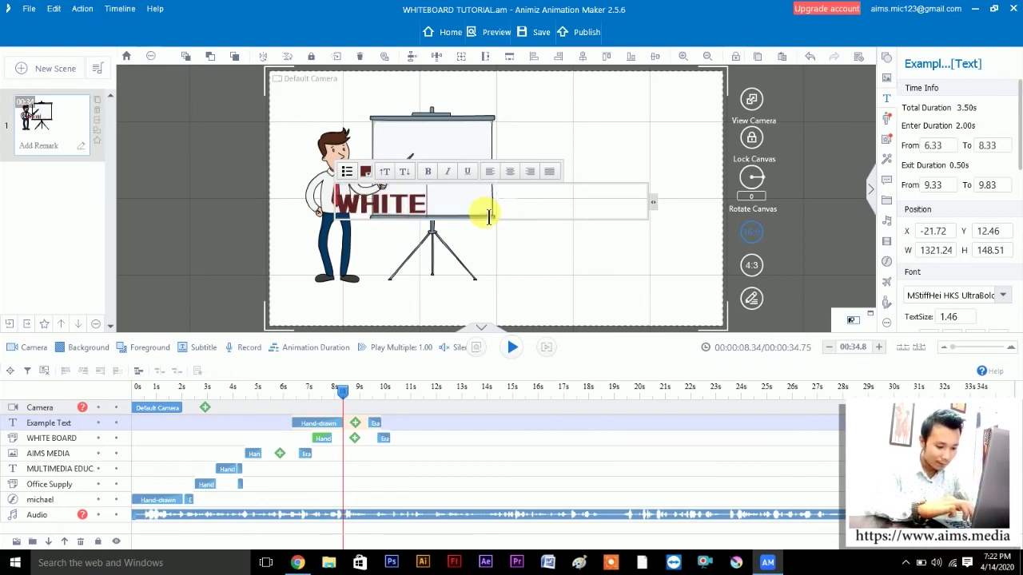
text( BOARD)
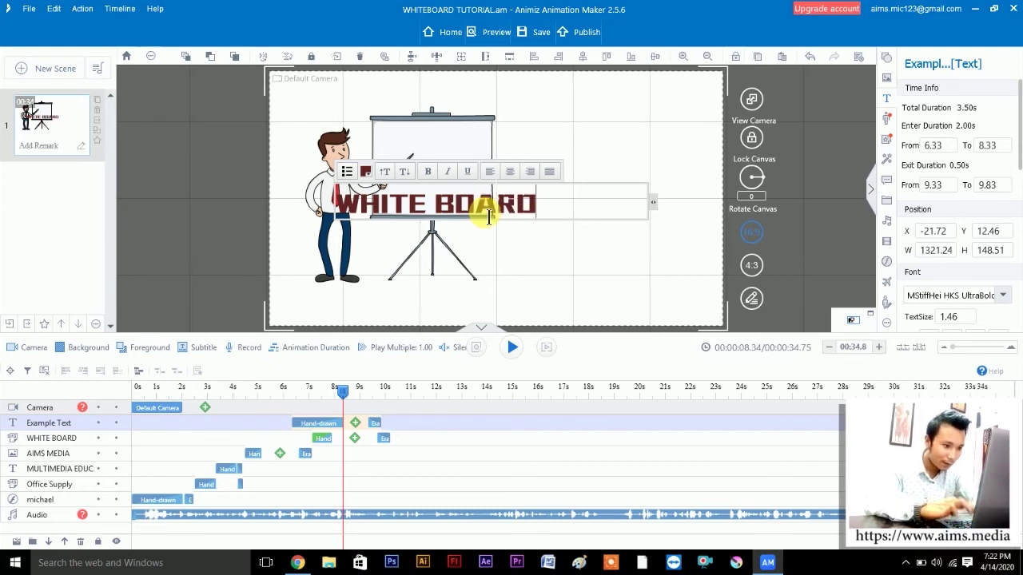
text( ANIMAT)
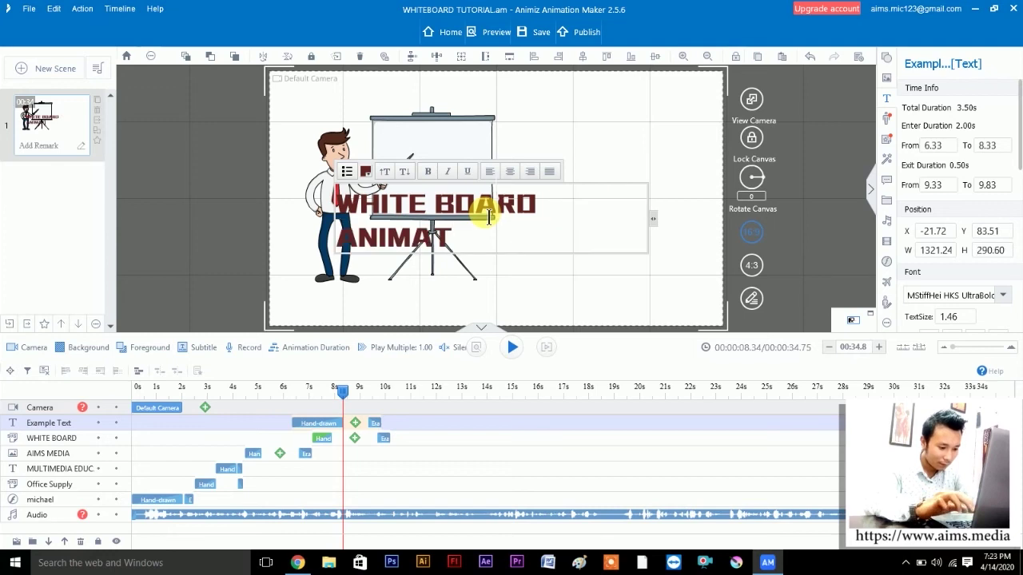
text(ION)
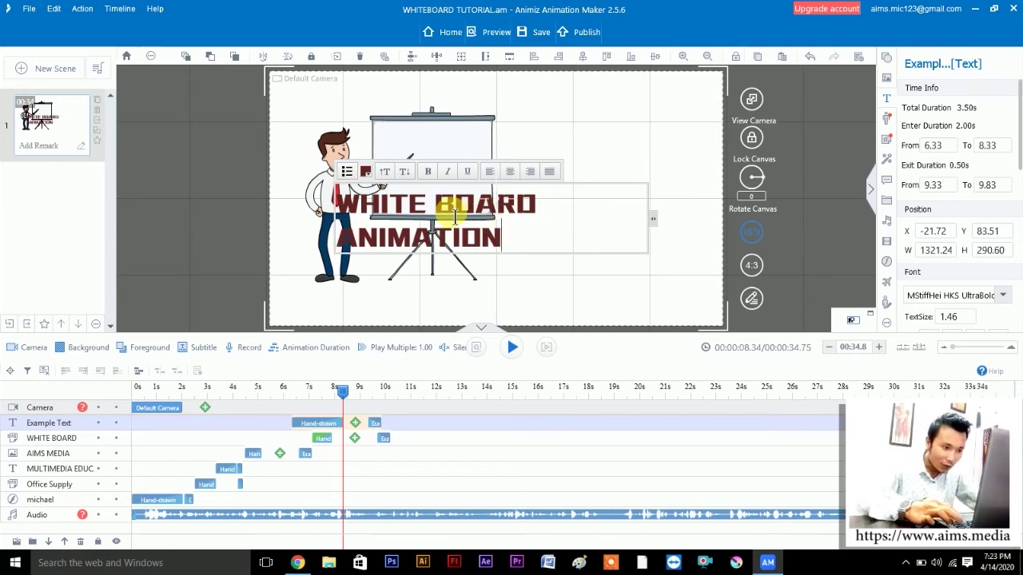
- Center-align the "WHITE BOARD ANIMATION" text and move it to the right of the presentation board, at about X 466, Y -77
key(ctrl+a)
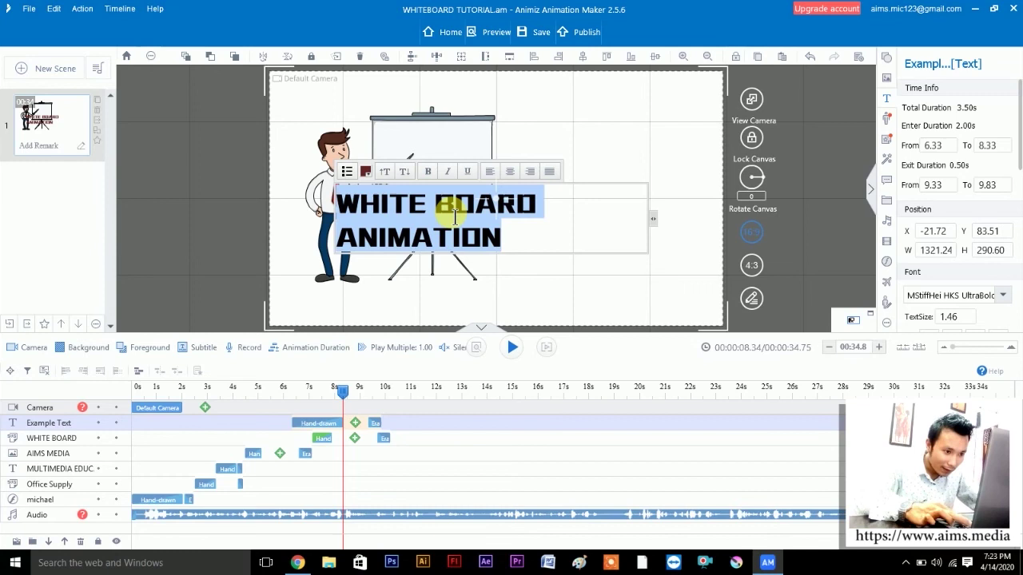
click(514, 182)
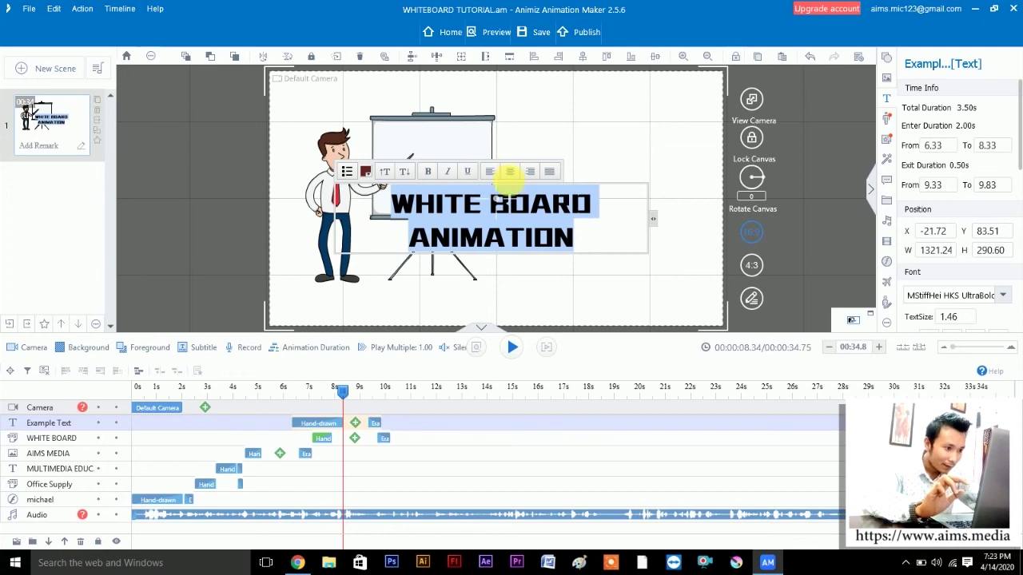
click(684, 144)
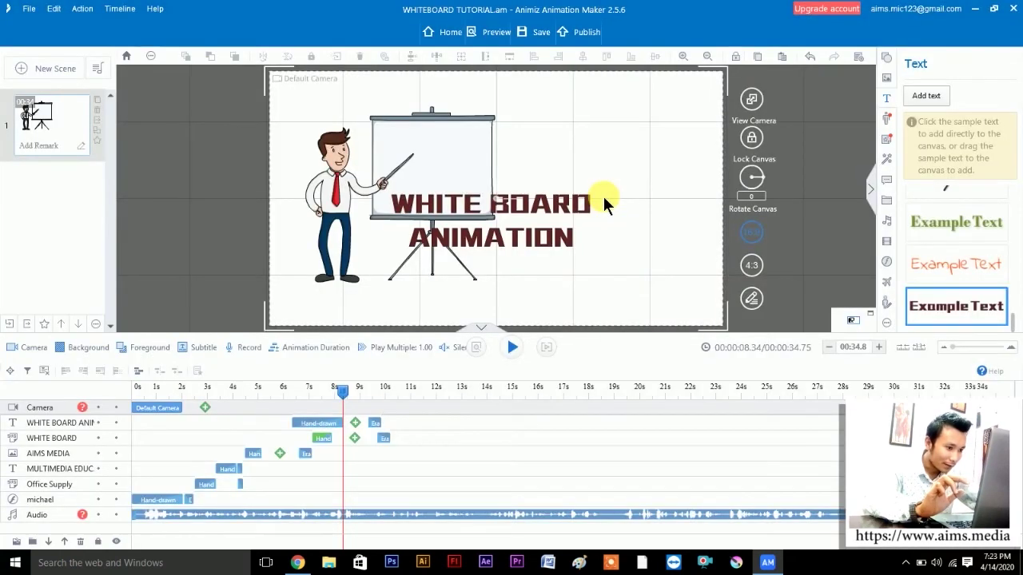
drag(536, 199, 650, 163)
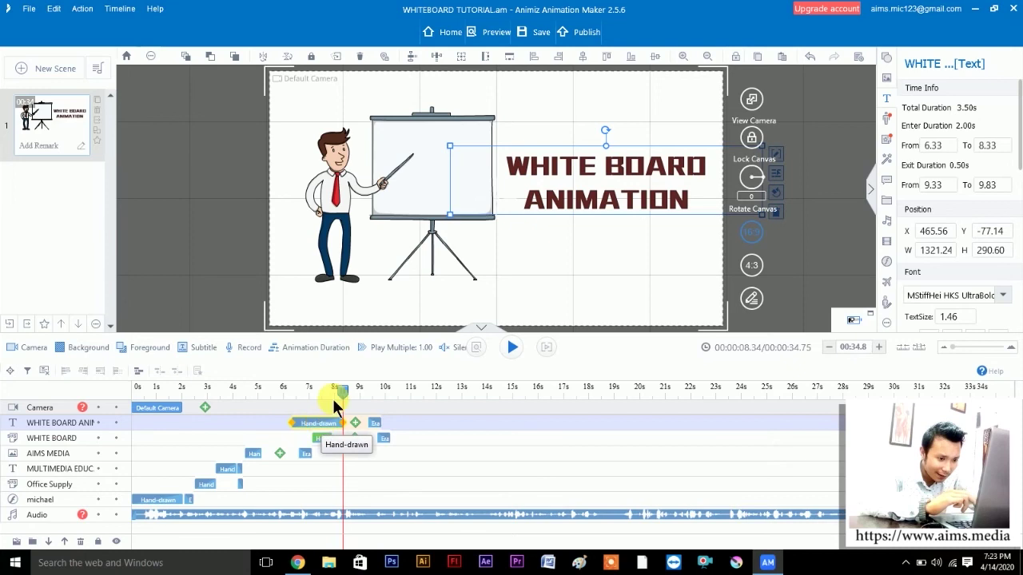
- Move the WHITE BOARD ANIMATION text's Hand-drawn entrance to start at about 7.9 s, and play back the result
mouse_move(341, 391)
mouse_down()
mouse_move(292, 391)
mouse_move(339, 392)
mouse_move(329, 420)
mouse_move(402, 420)
mouse_move(360, 418)
mouse_up()
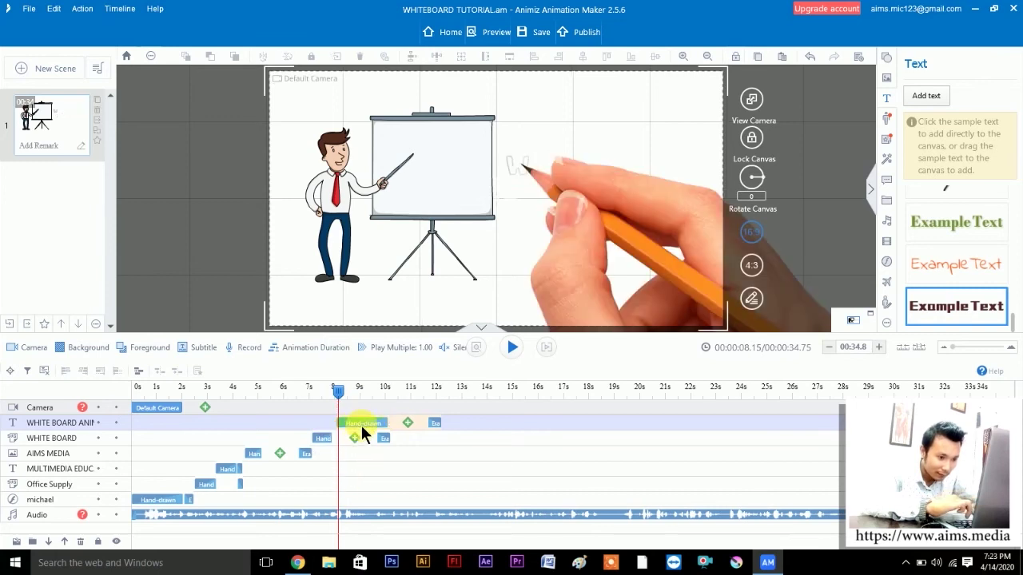
click(340, 384)
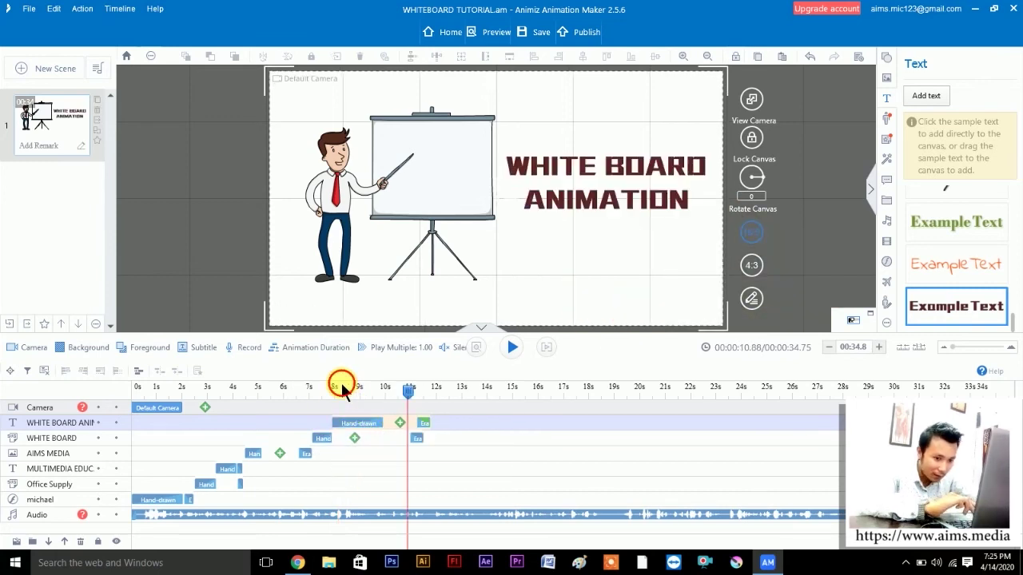
key(space)
key(space)
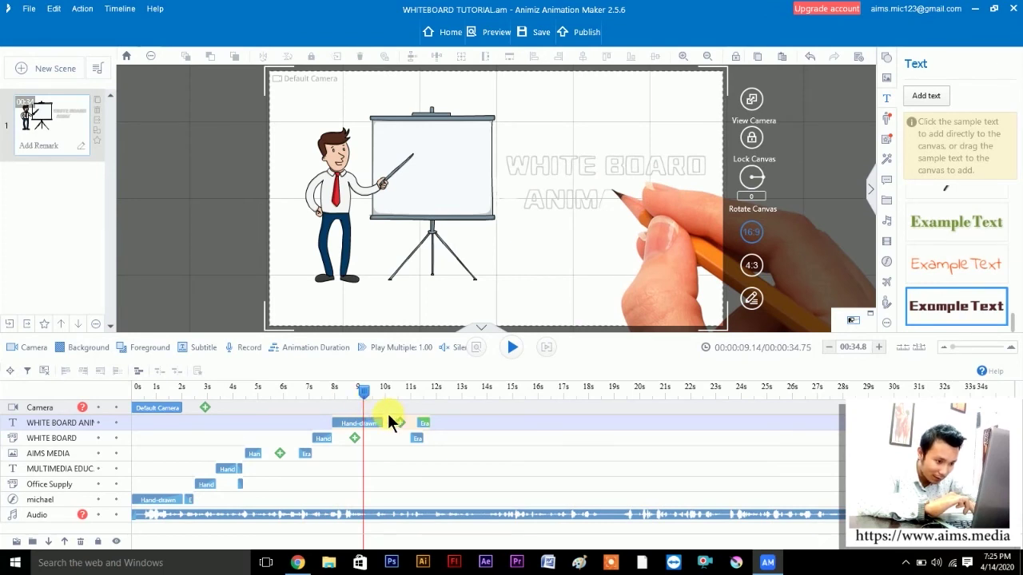
key(space)
key(space)
click(361, 389)
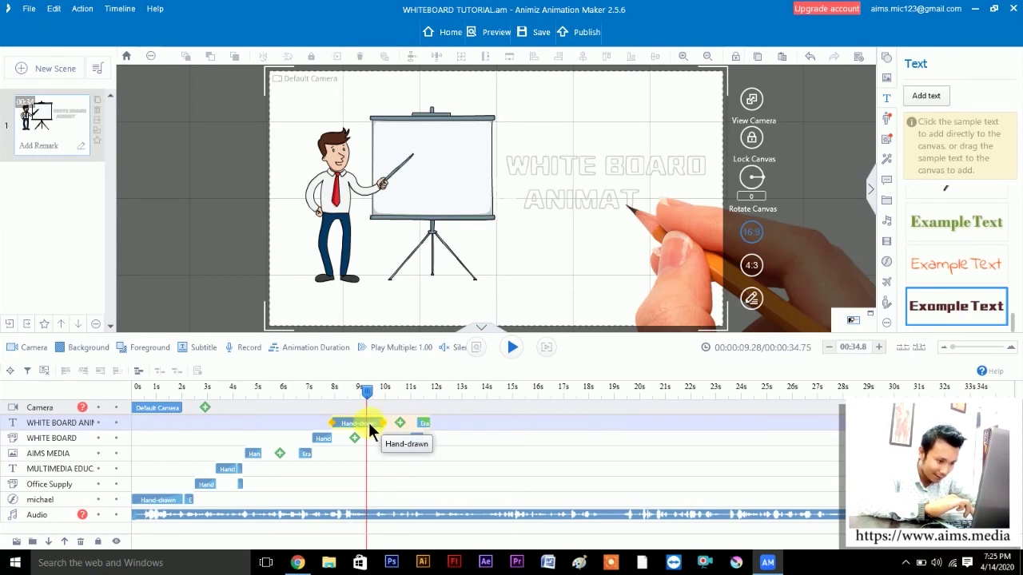
- Shorten the WHITE BOARD ANIMATION entrance to end at about 9.3 s, and move its and WHITE BOARD's exits to about 9.6 s
drag(383, 426, 366, 425)
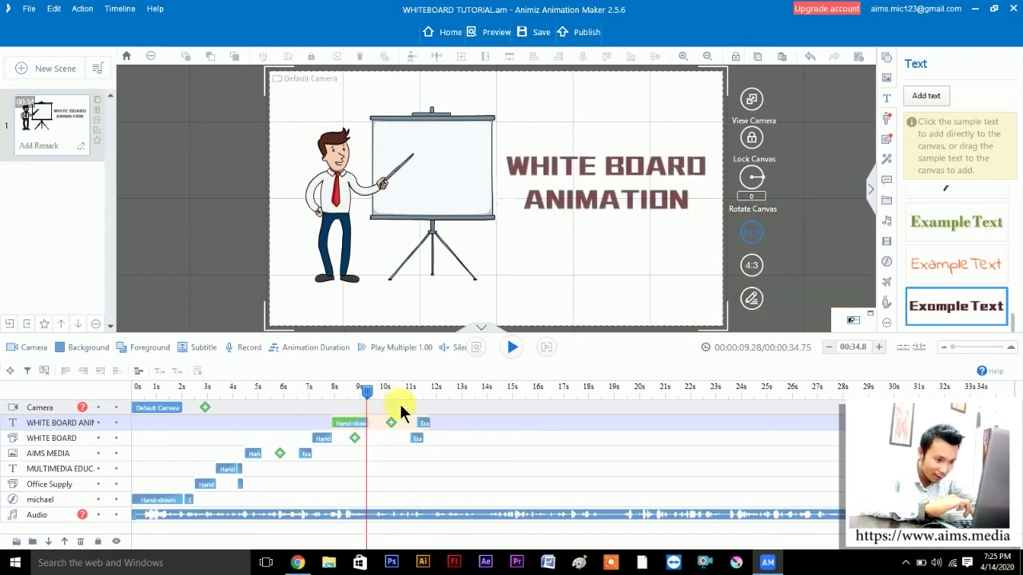
drag(422, 425, 381, 427)
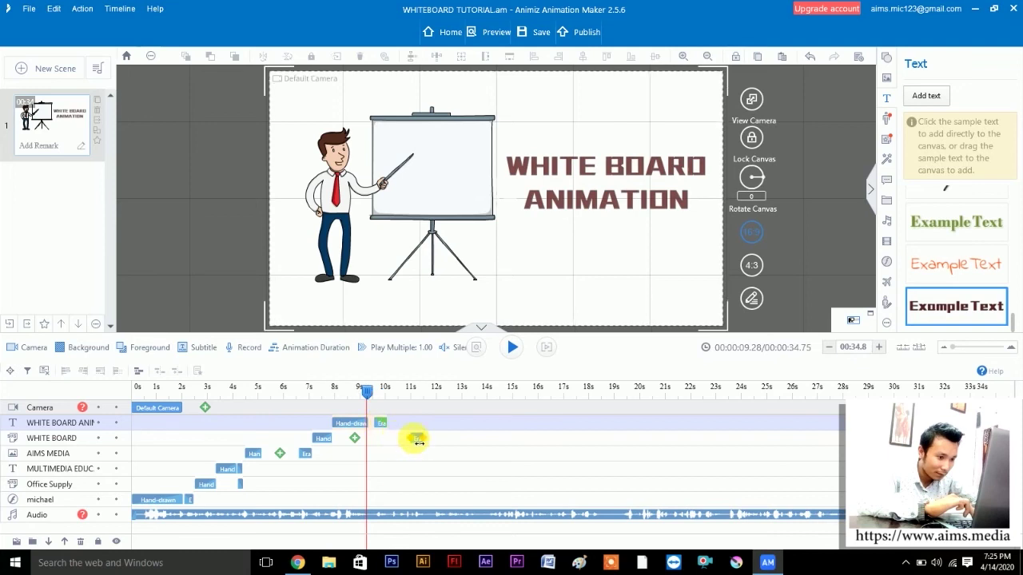
drag(417, 441, 382, 441)
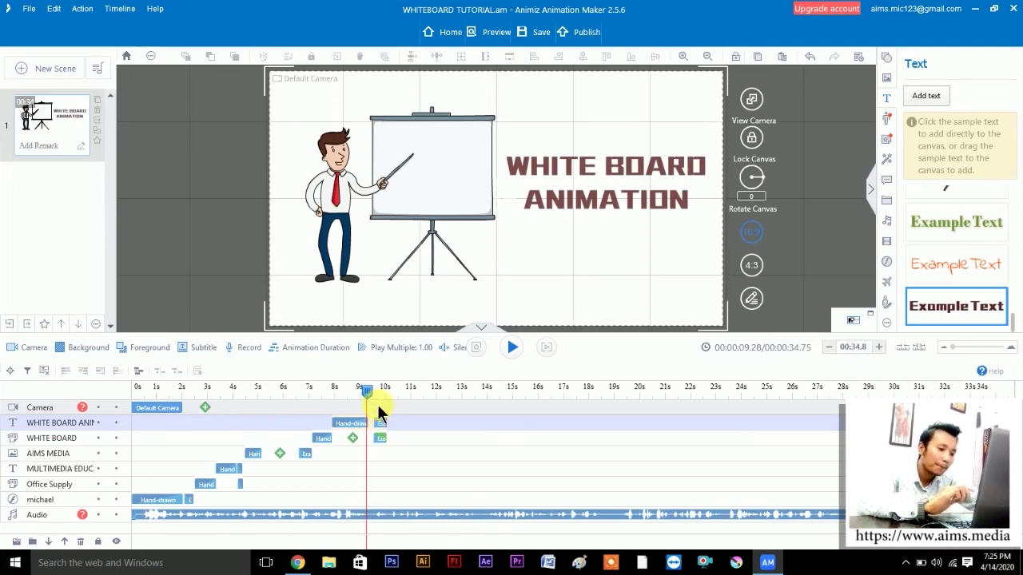
- Play back the section from about 9 s to 10.7 s repeatedly to check both eraser exits against the voice-over
key(space)
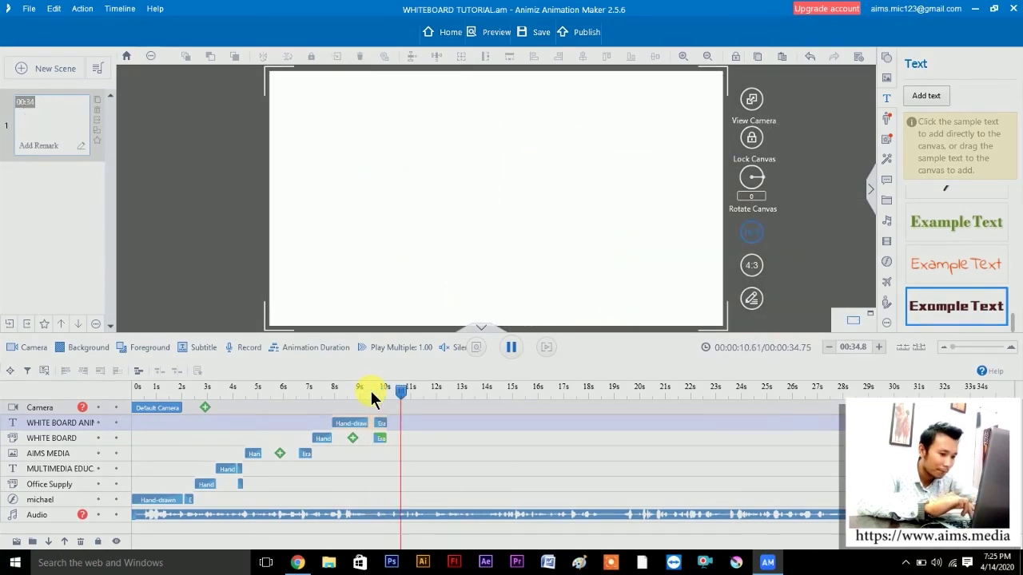
key(space)
drag(400, 393, 358, 394)
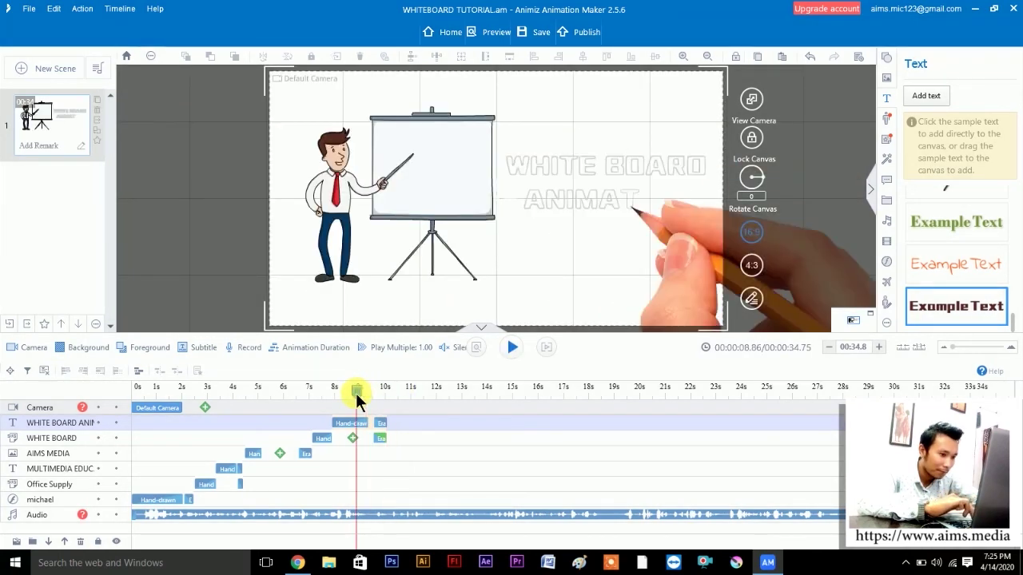
key(space)
click(384, 397)
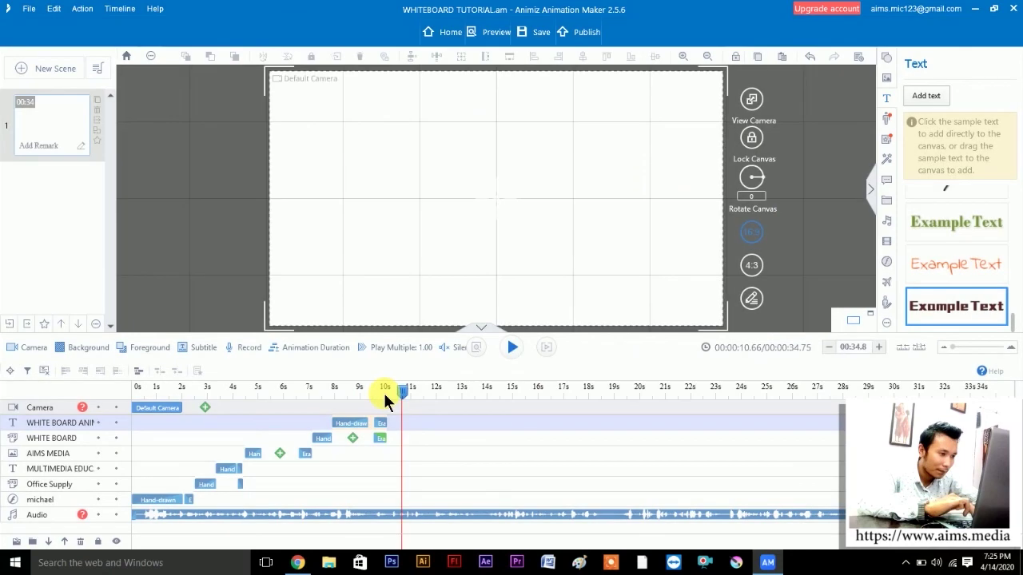
drag(399, 397, 377, 397)
key(space)
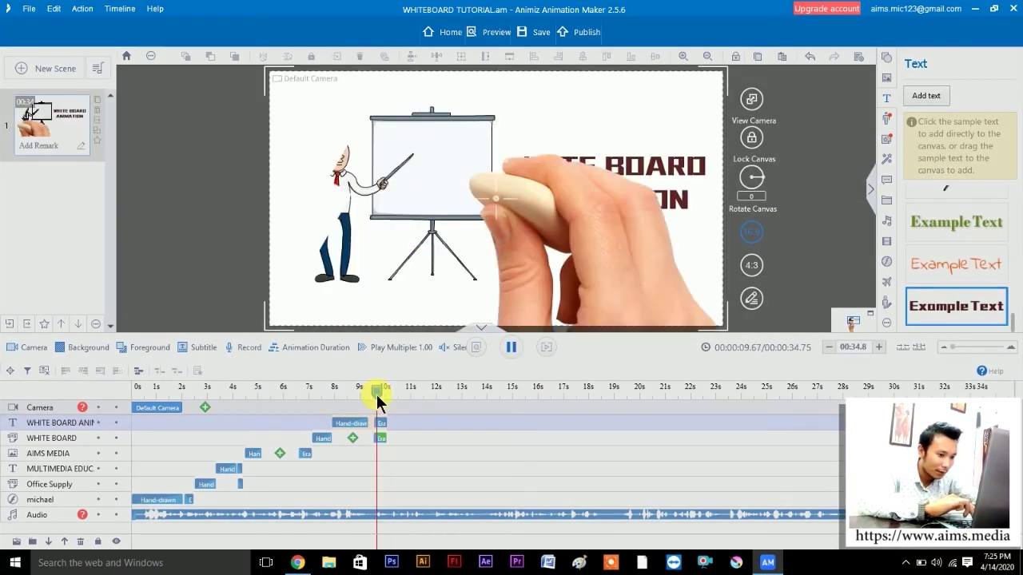
key(space)
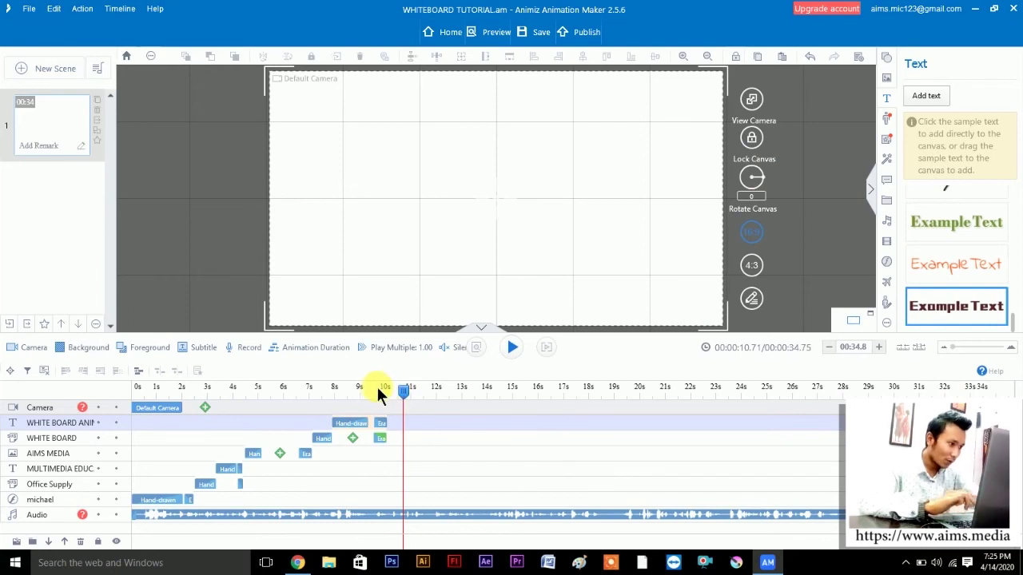
click(363, 388)
key(space)
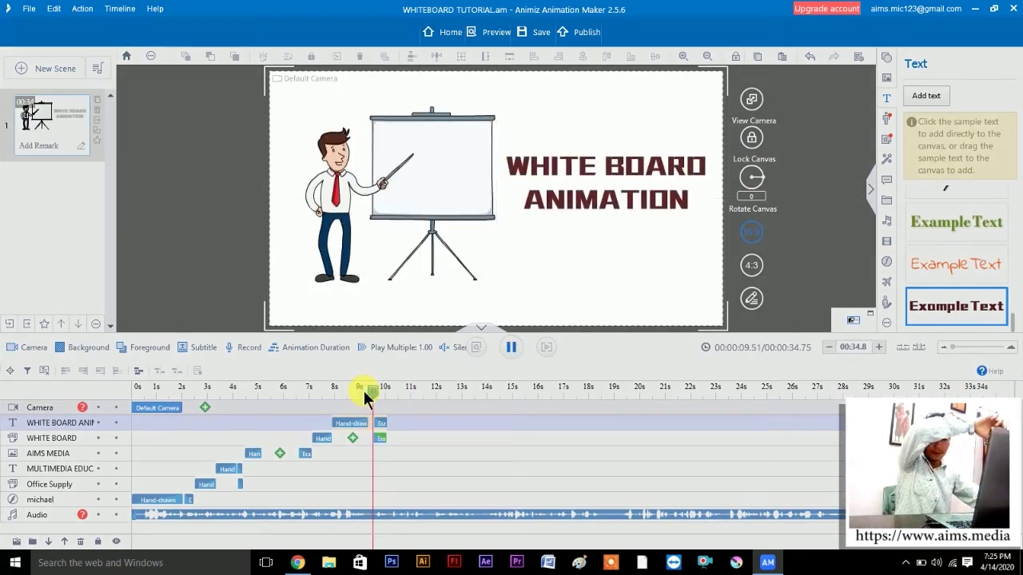
key(space)
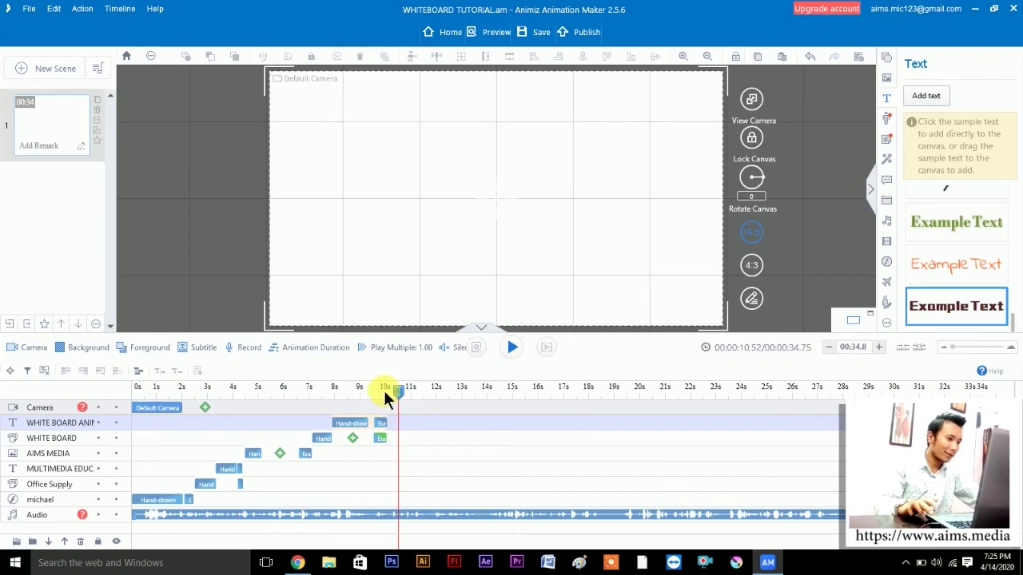
key(space)
key(space)
- Add a text object in the bold maroon MStiffHei sample style at about 10.1 s, reading "FREE APPLICATION"
click(388, 389)
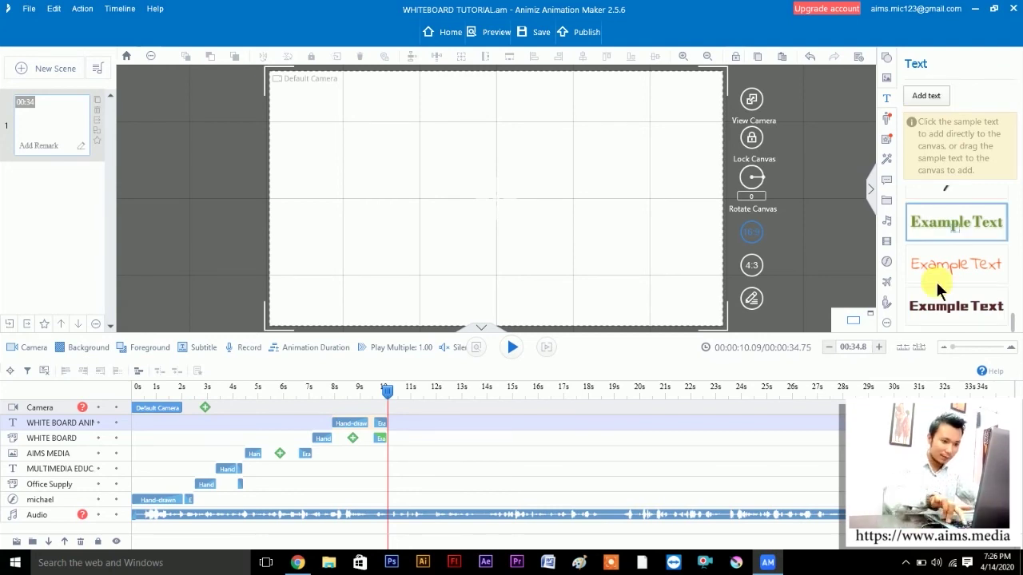
click(943, 312)
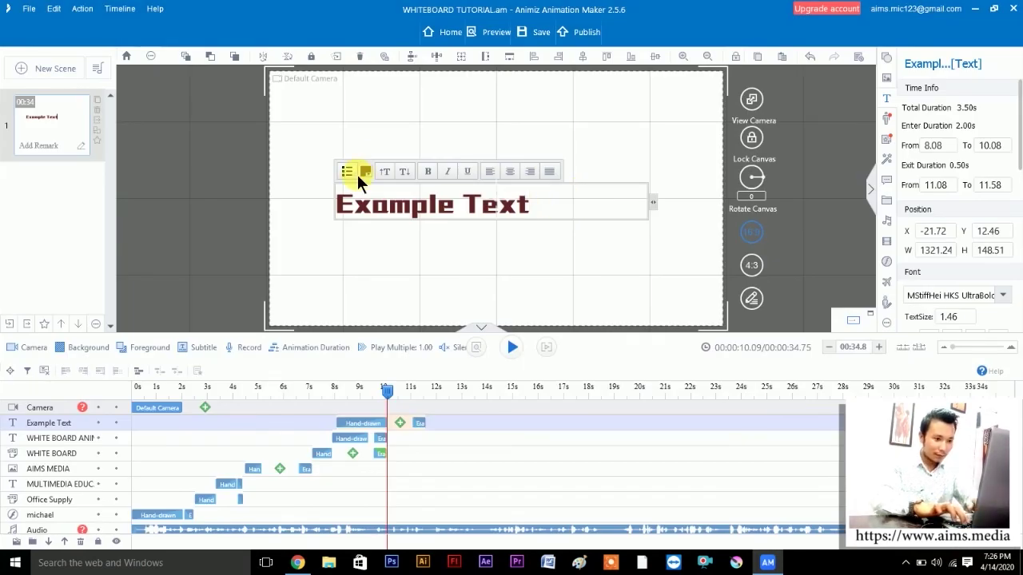
click(391, 218)
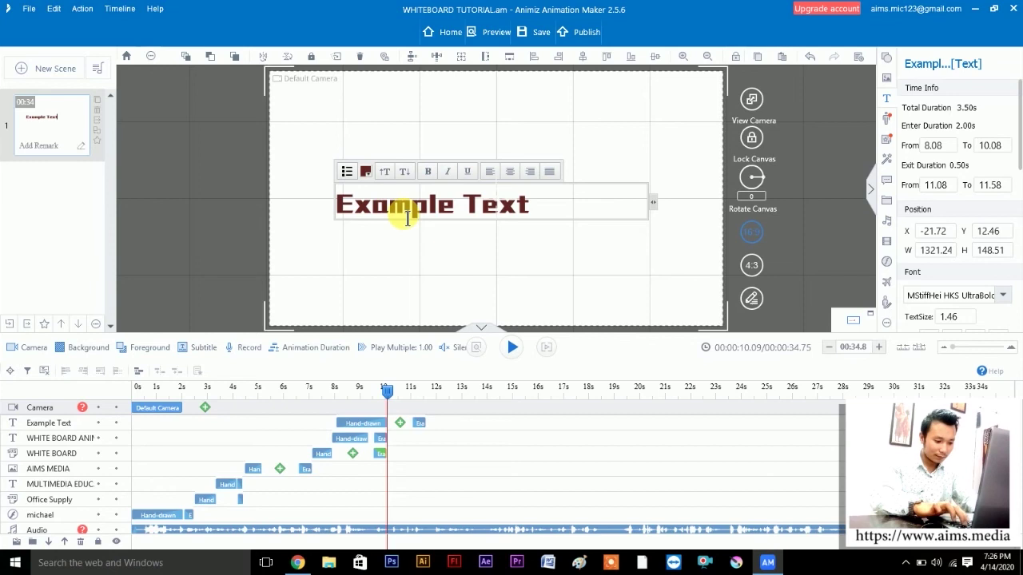
key(ctrl+a)
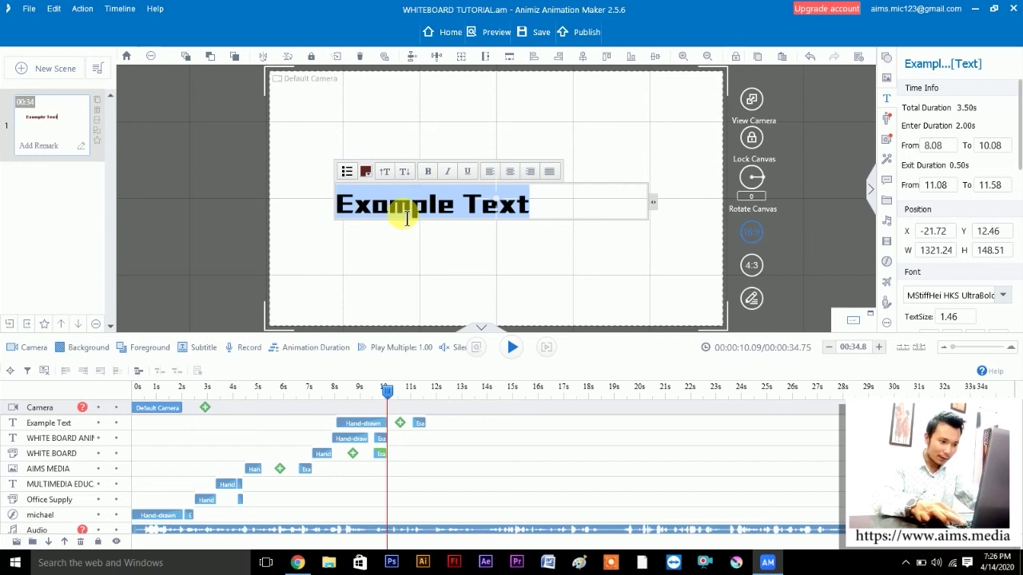
text(FREE APPLI)
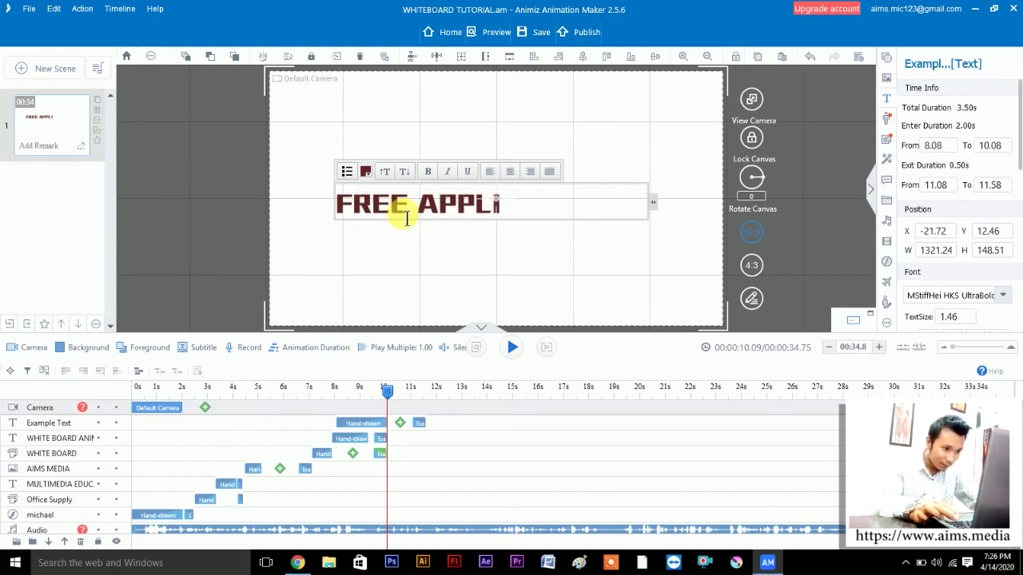
text(CATION)
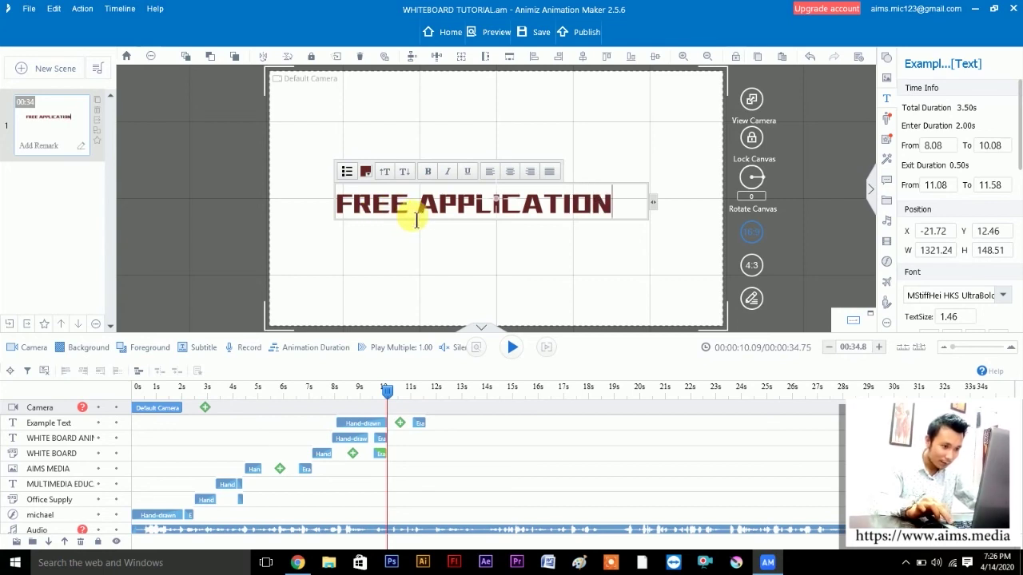
- Wrap the "FREE APPLICATION" text onto two centered lines, about 875 wide, and move it to about X -468, Y -26
key(ctrl+a)
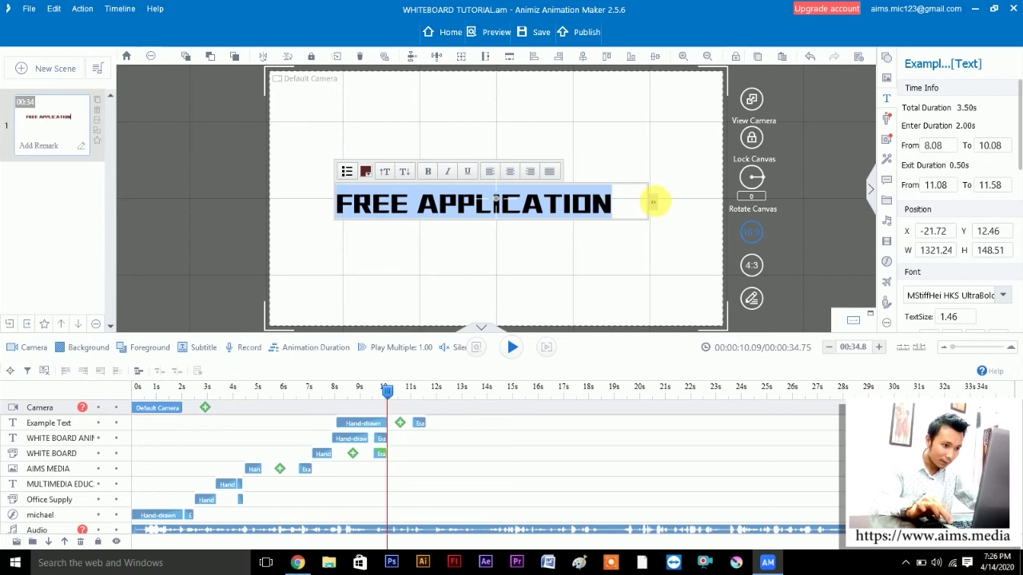
drag(662, 214, 543, 218)
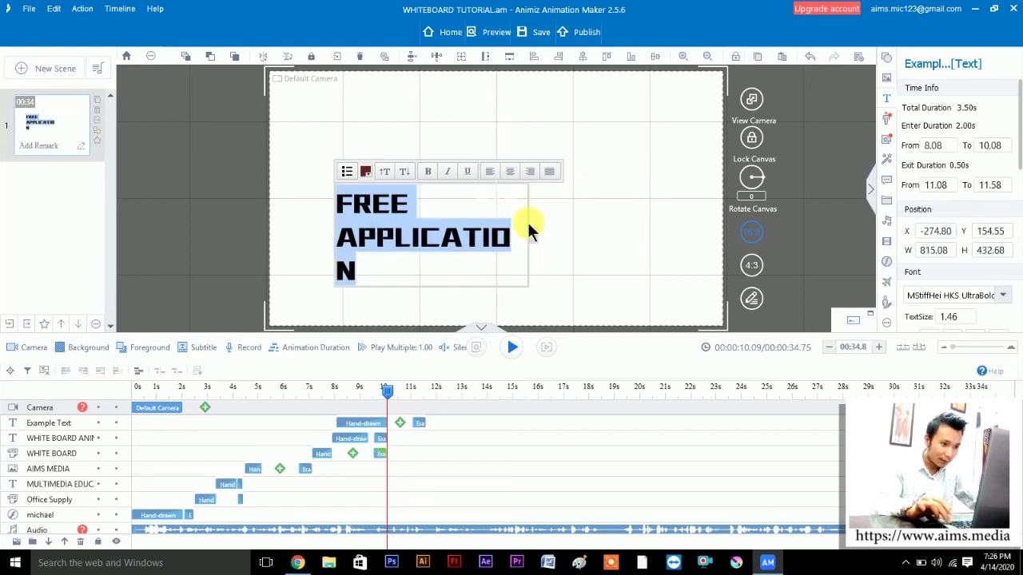
drag(534, 240, 557, 243)
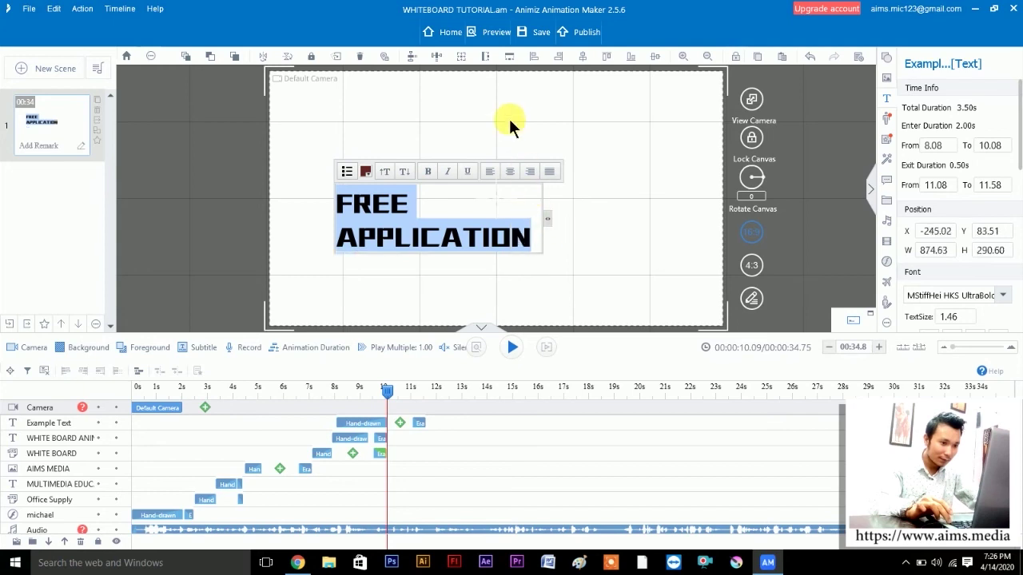
click(514, 174)
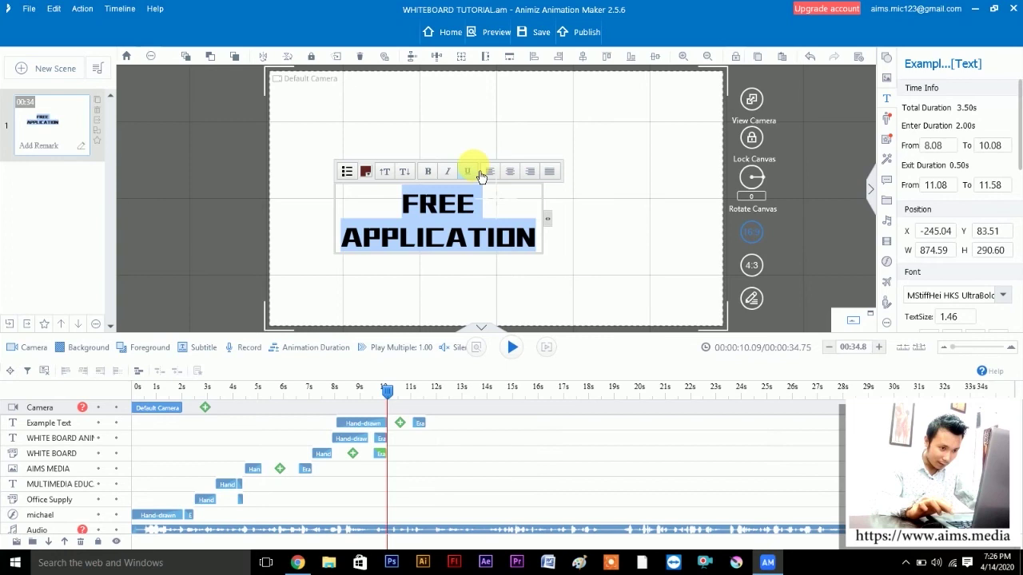
click(601, 164)
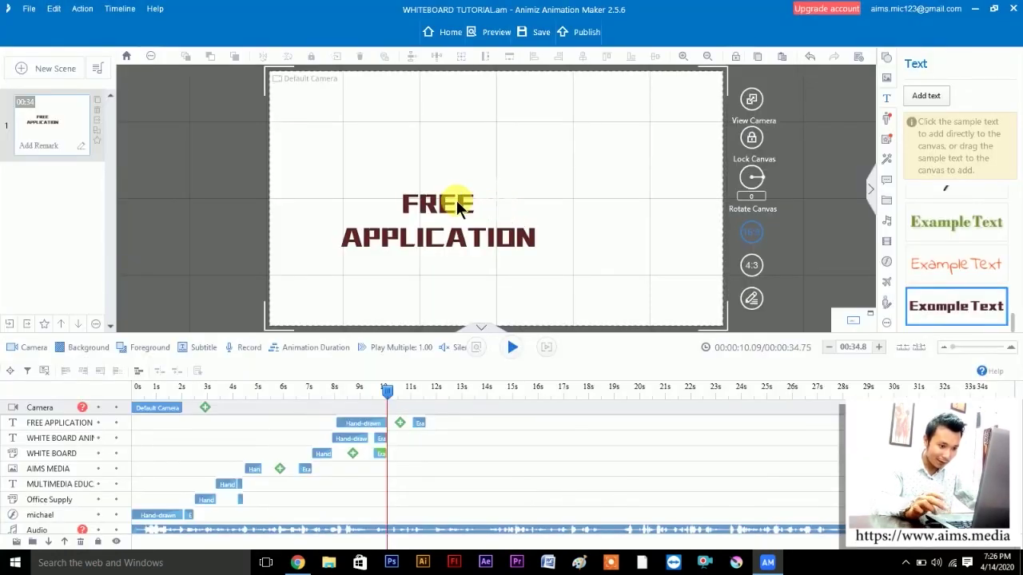
drag(456, 201, 401, 173)
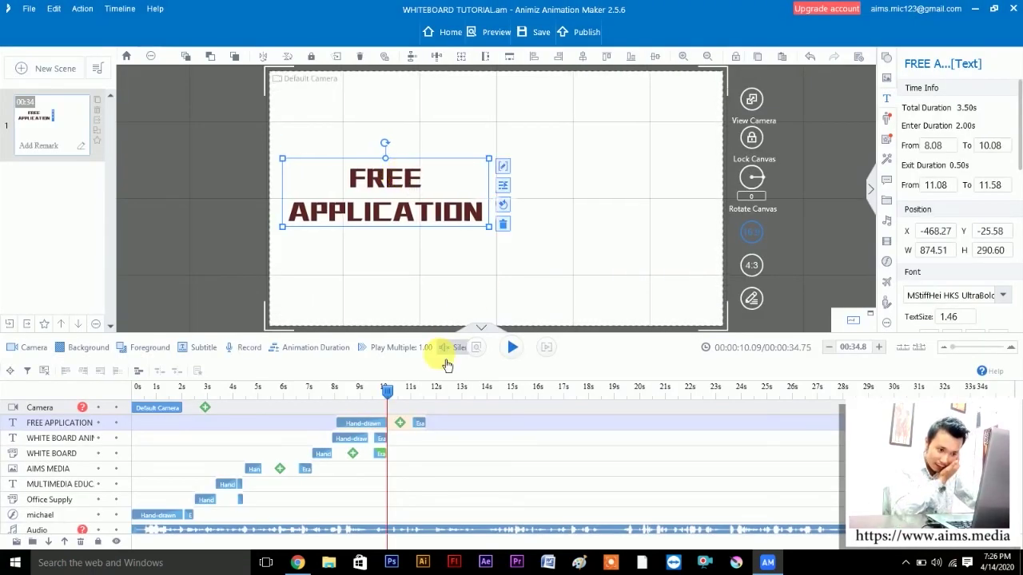
- Move the FREE APPLICATION layer's Hand-drawn entrance to start at about 10.1 s, and play it back against the voice-over
drag(389, 391, 385, 391)
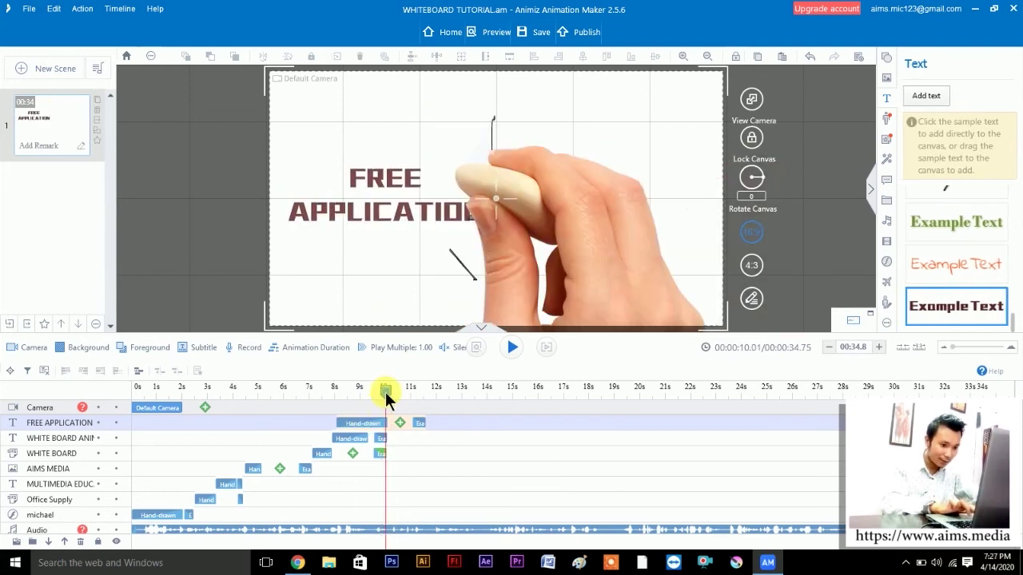
click(365, 419)
mouse_move(363, 419)
mouse_down()
mouse_move(426, 422)
mouse_move(406, 416)
mouse_up()
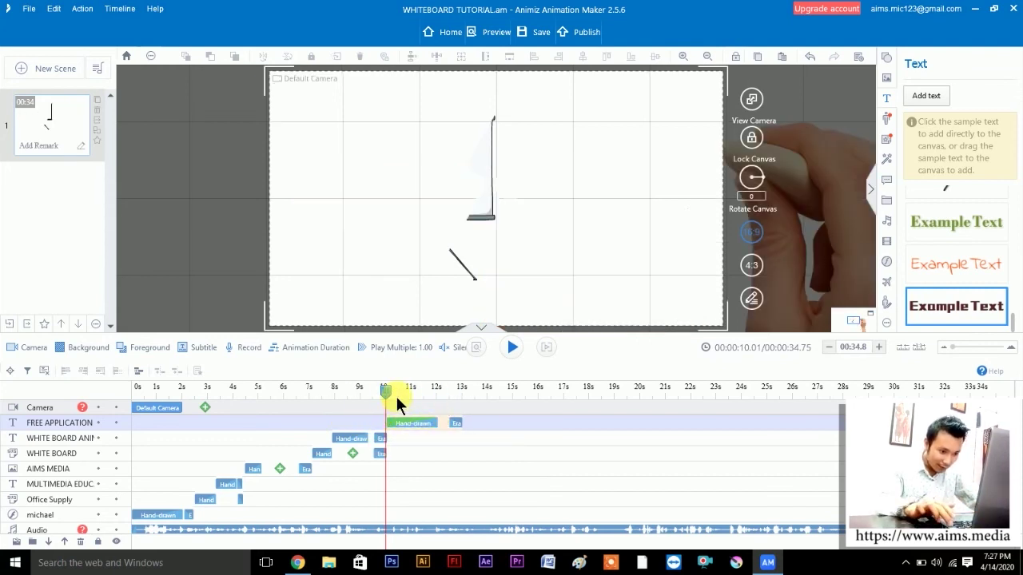
key(space)
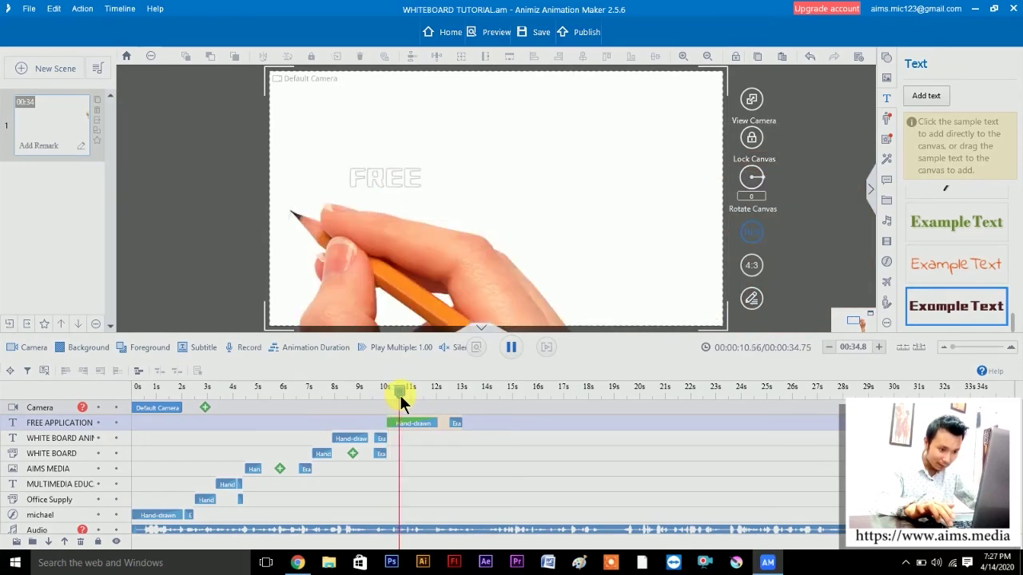
key(space)
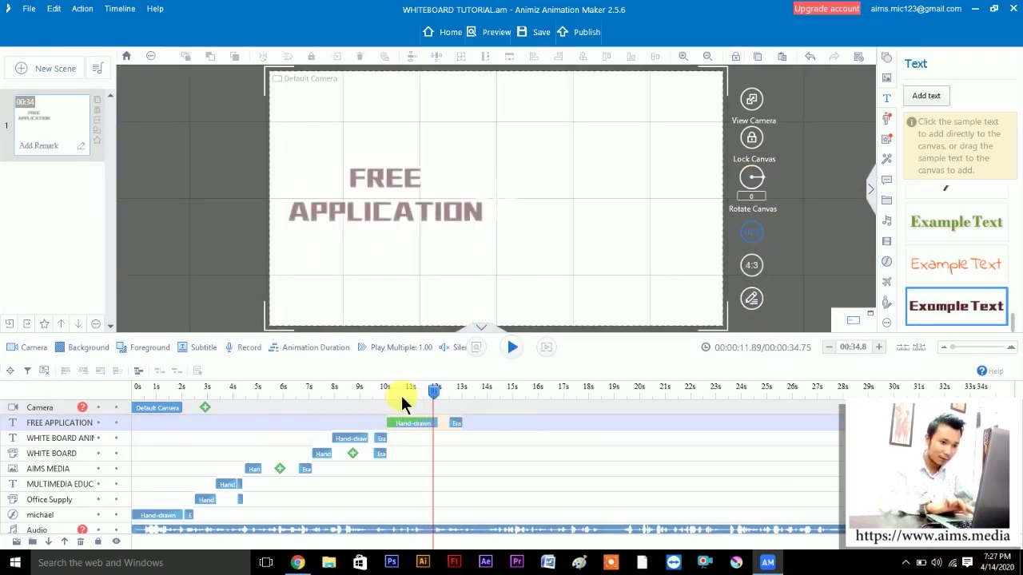
click(379, 390)
key(space)
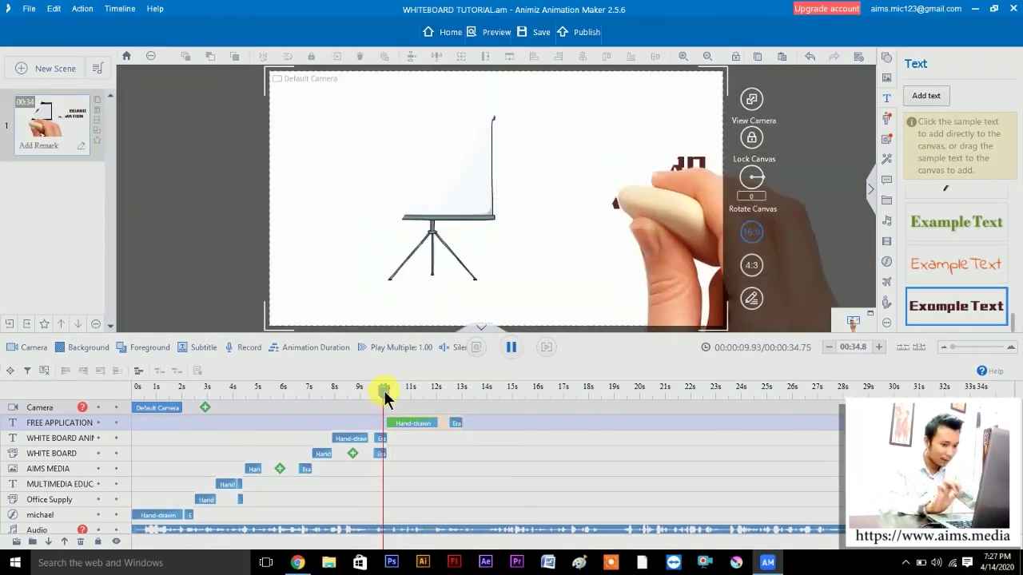
key(space)
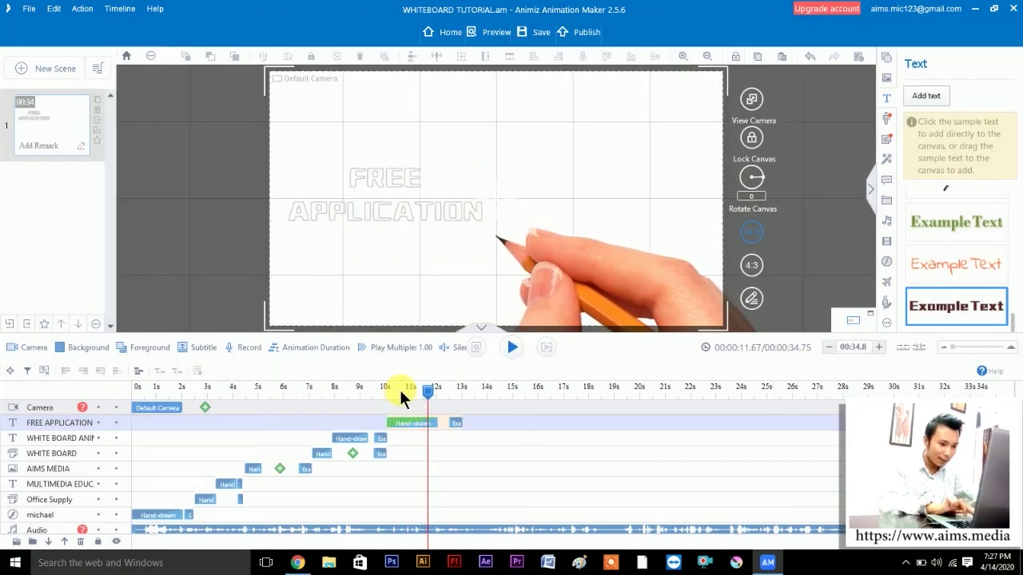
- Shorten the FREE APPLICATION layer's Hand-drawn entrance to end at about 11.3 s, and play back from about 9.9 s
drag(441, 426, 426, 425)
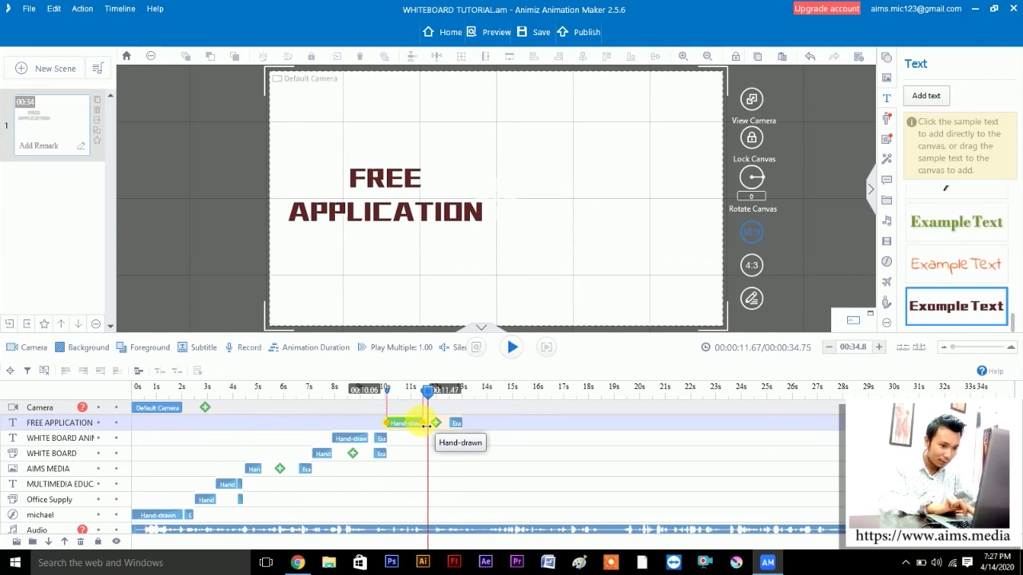
click(382, 391)
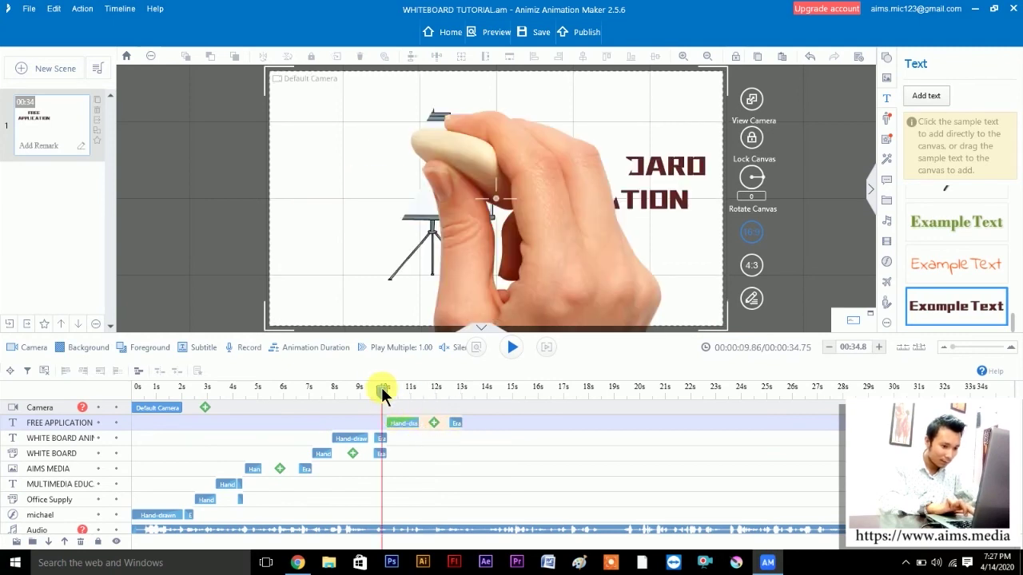
key(space)
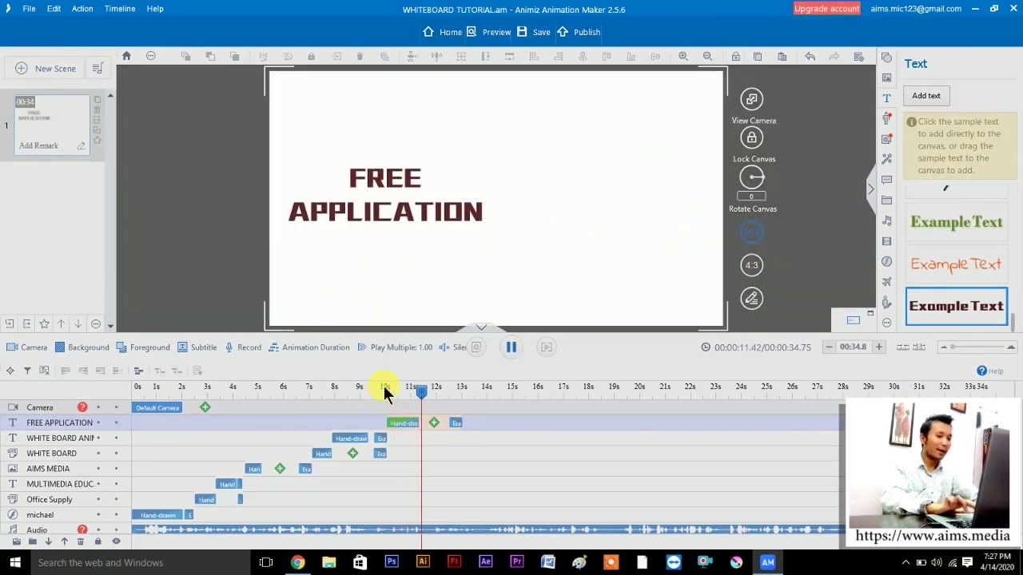
- Play back the FREE APPLICATION section against the voice-over and move the layer's erase exit to start at about 14 s
key(space)
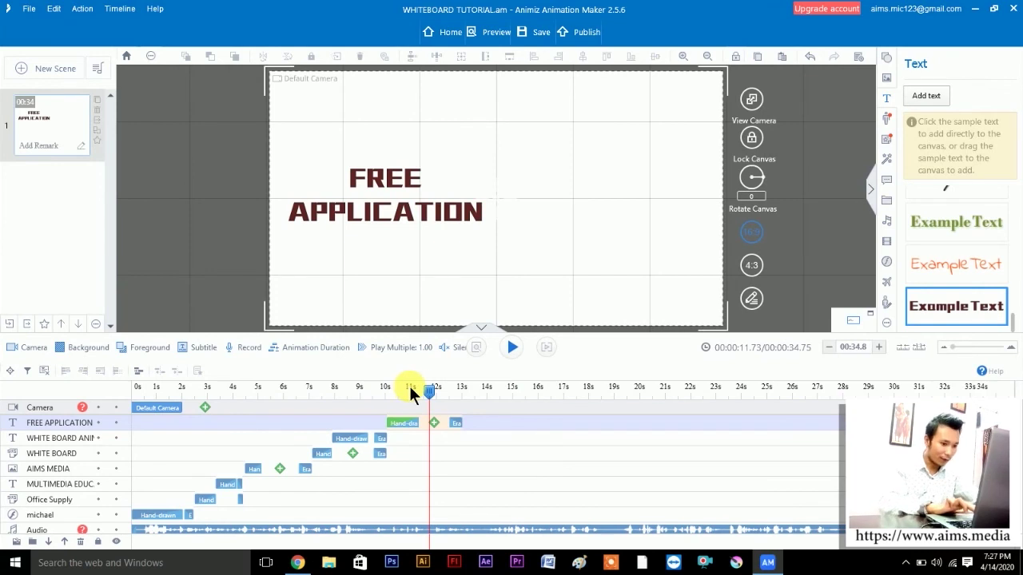
key(space)
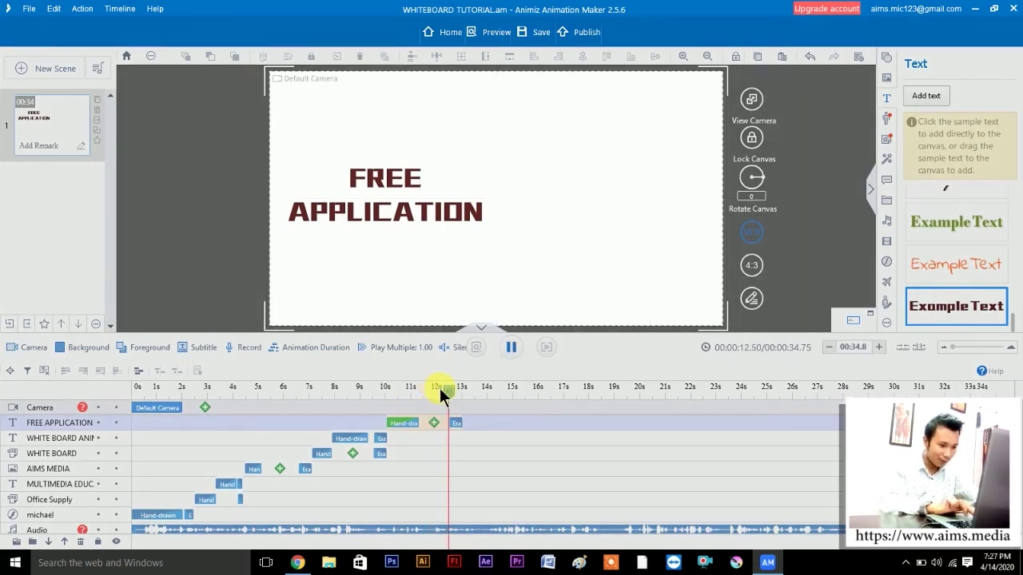
key(space)
click(389, 387)
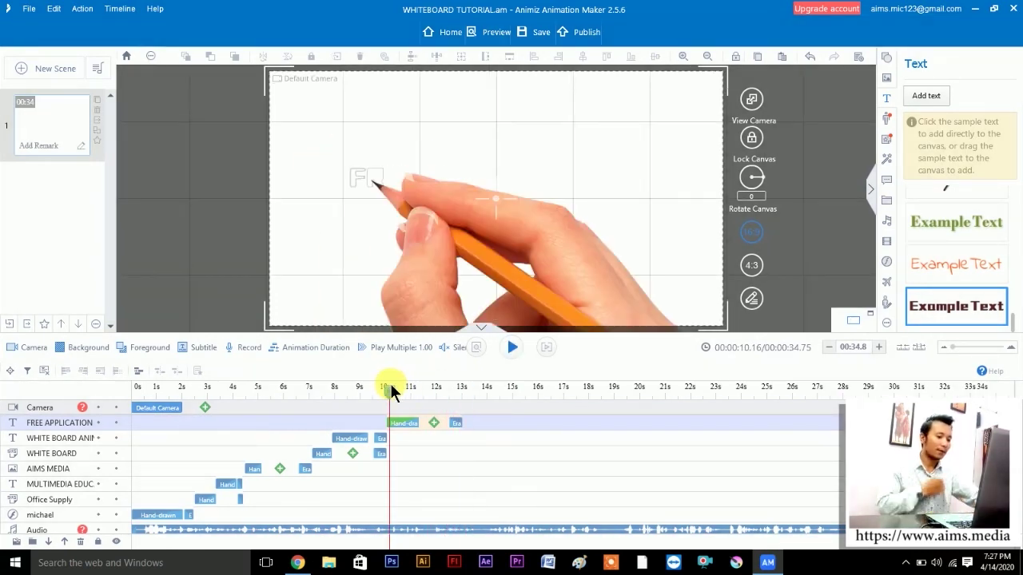
key(space)
key(space)
key(space)
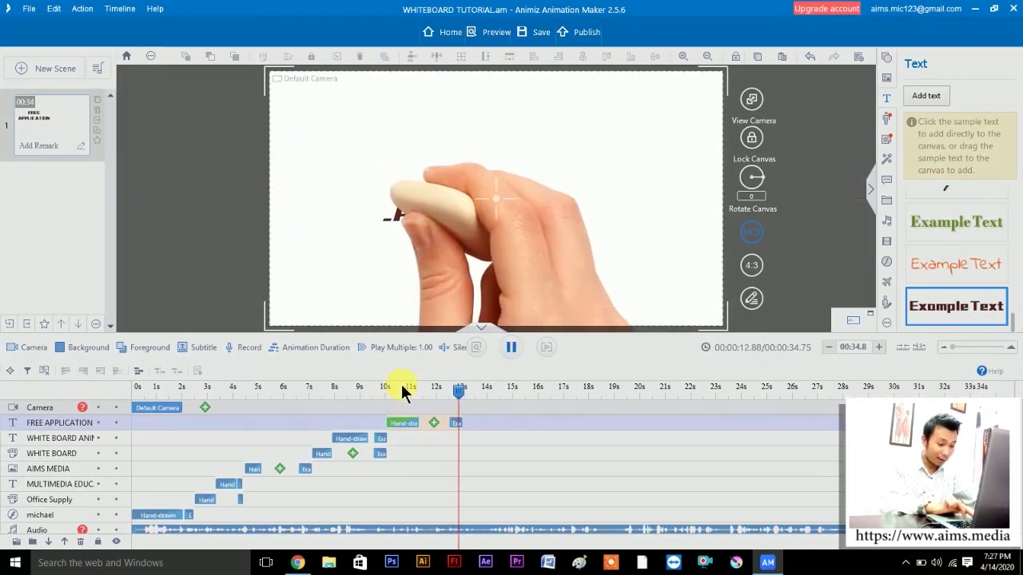
key(space)
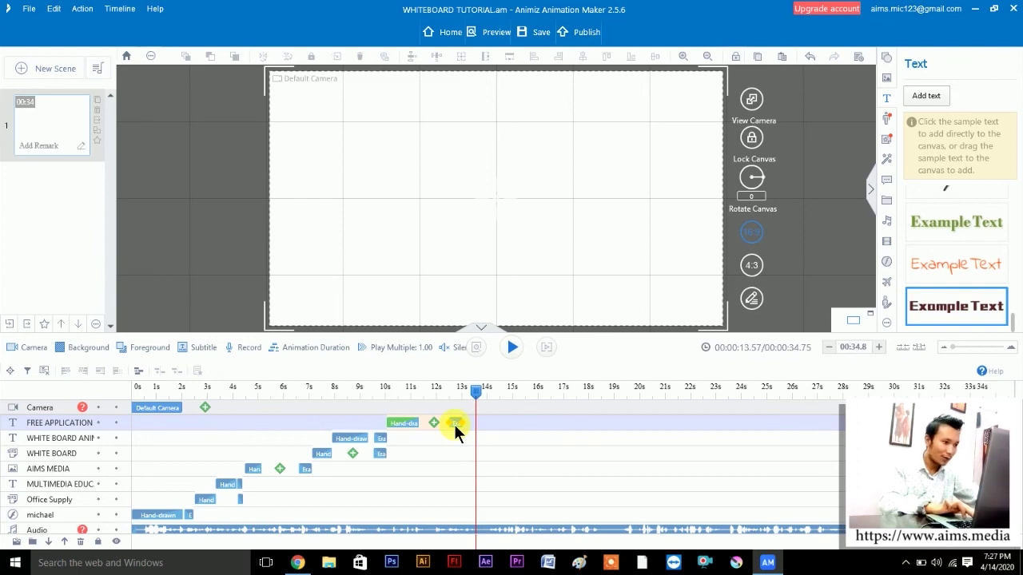
mouse_move(453, 422)
mouse_down()
mouse_move(489, 427)
mouse_move(487, 389)
mouse_up()
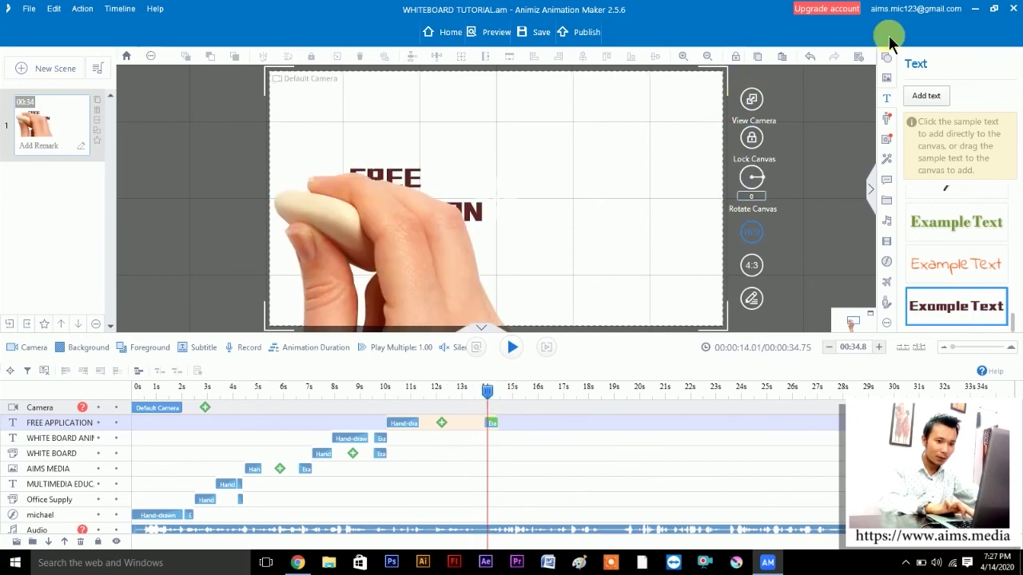
- Add the local image Animiz-Animation-Maker-Logo-1024x1024 from the WHITE BOARD ANIMATION folder to the scene at about 14 s
click(886, 78)
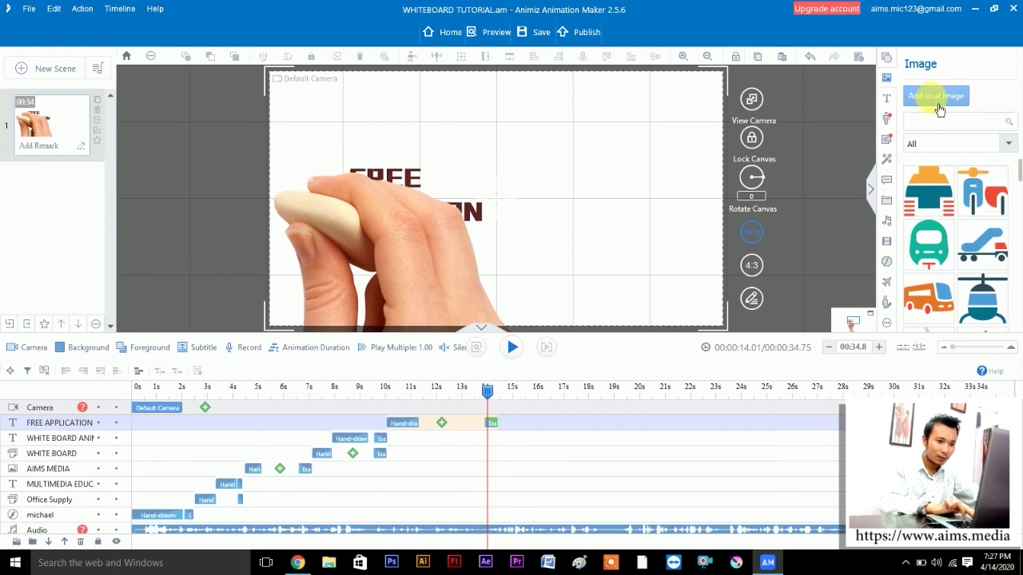
click(927, 97)
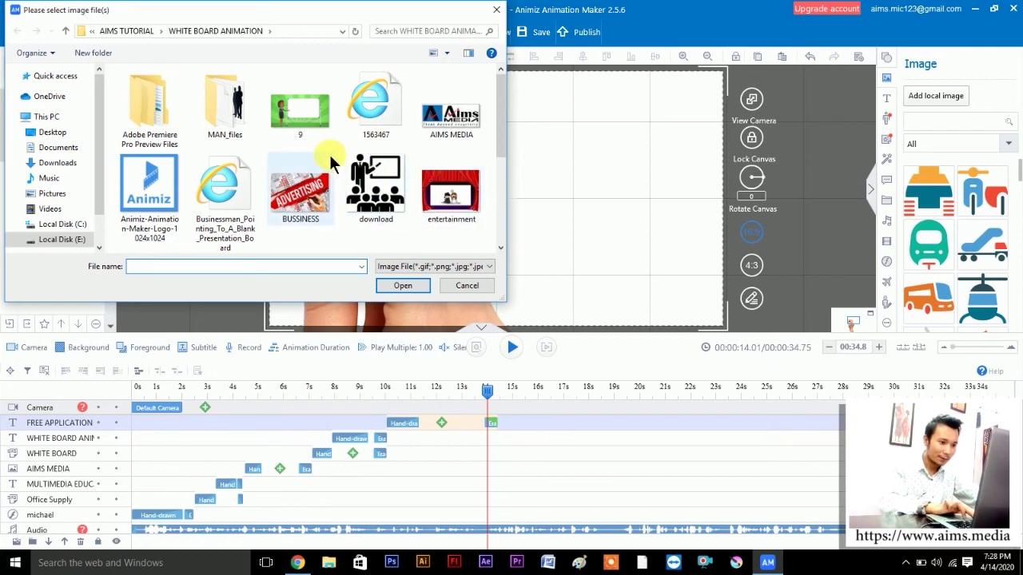
scroll(315, 140, down, 3)
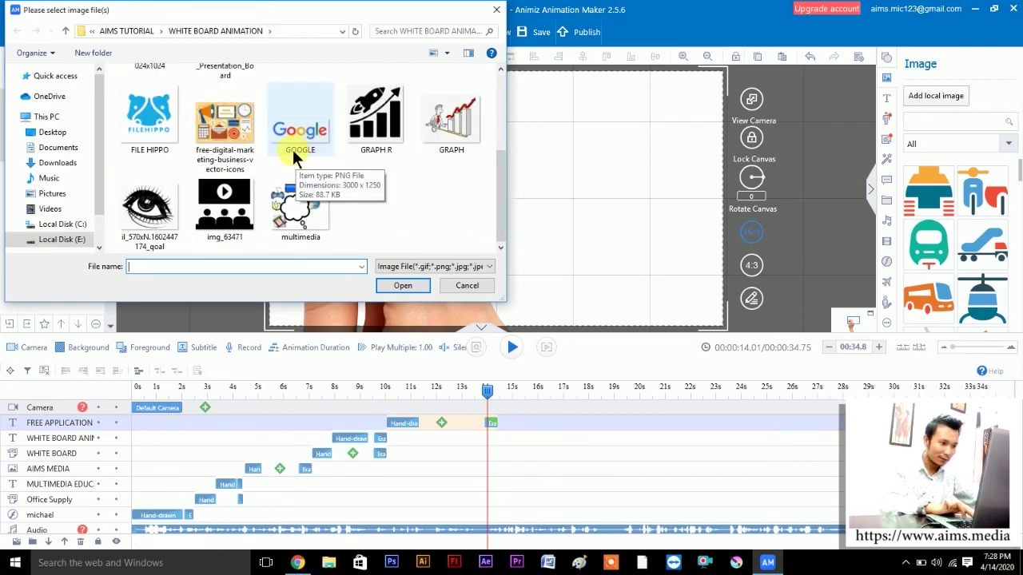
scroll(279, 156, up, 2)
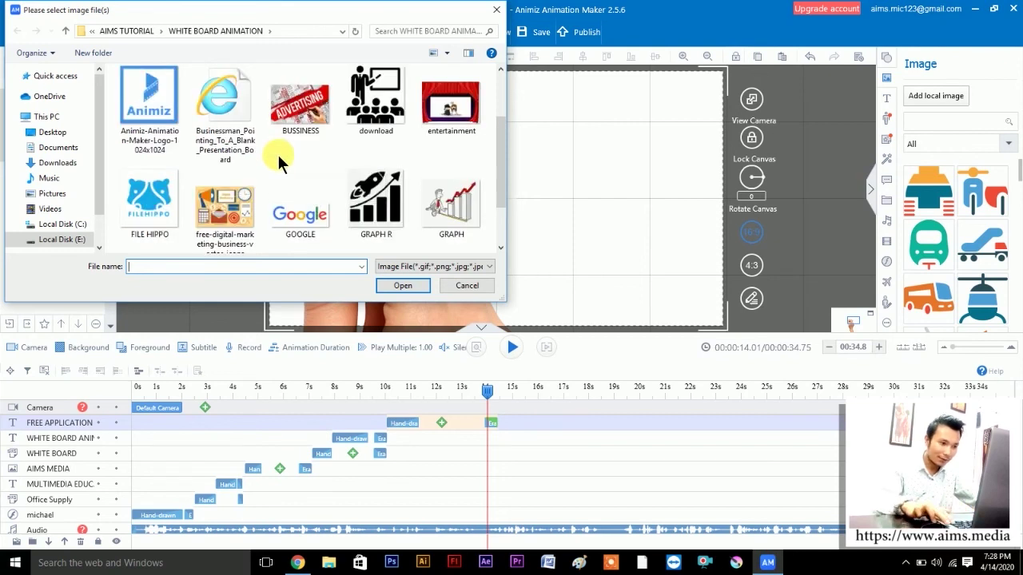
click(152, 99)
double_click(153, 99)
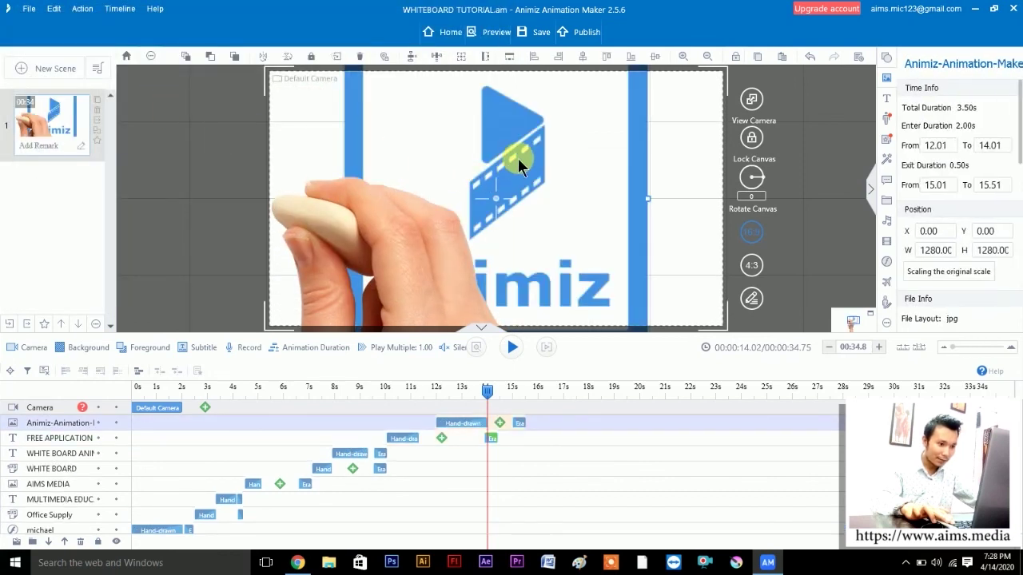
- Scale the Animiz logo down to about 531 × 531 and place it beside the FREE APPLICATION text at about X 402, Y -32
drag(521, 154, 553, 176)
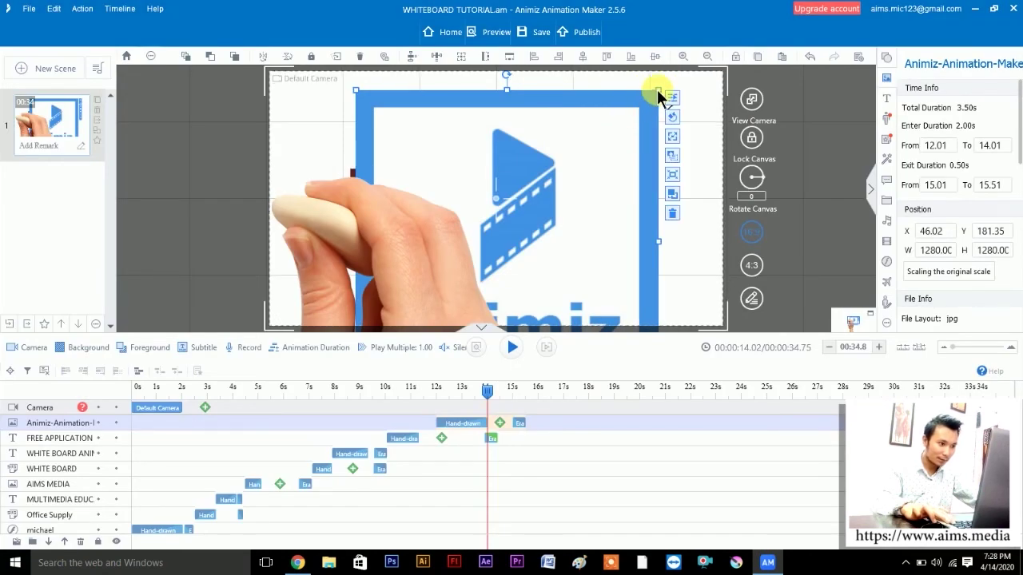
drag(658, 94, 663, 131)
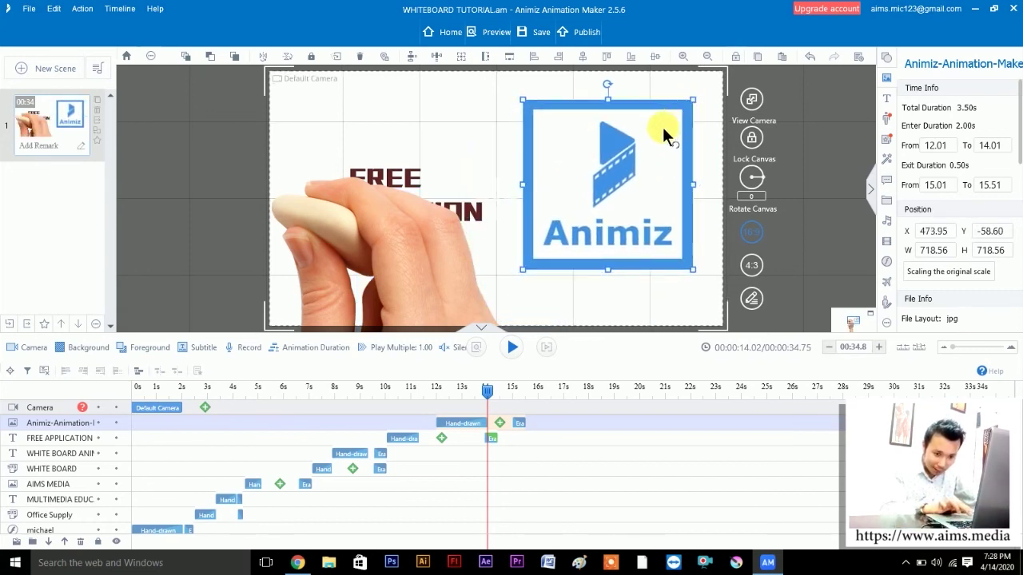
click(662, 125)
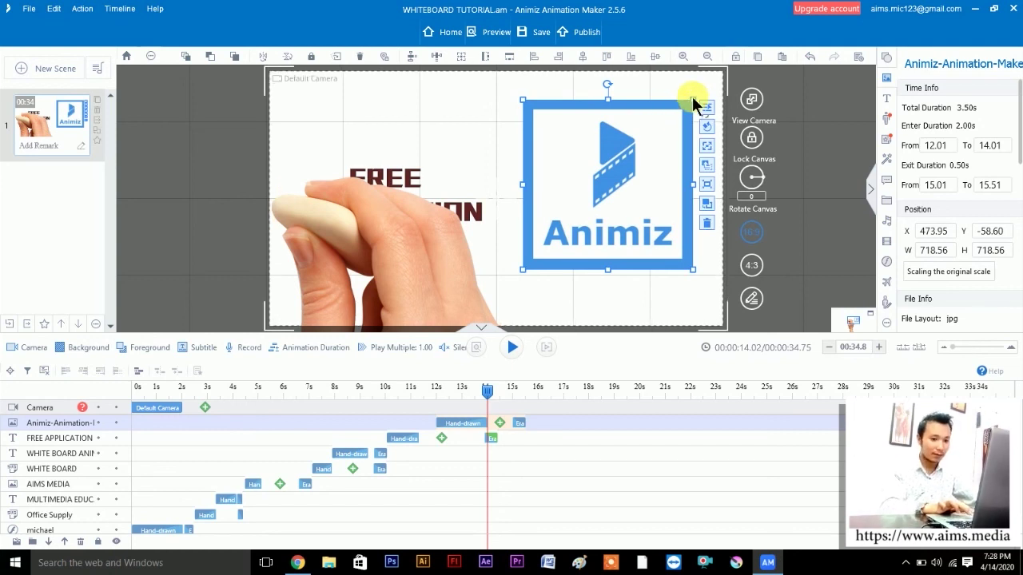
drag(694, 100, 664, 141)
drag(616, 178, 619, 170)
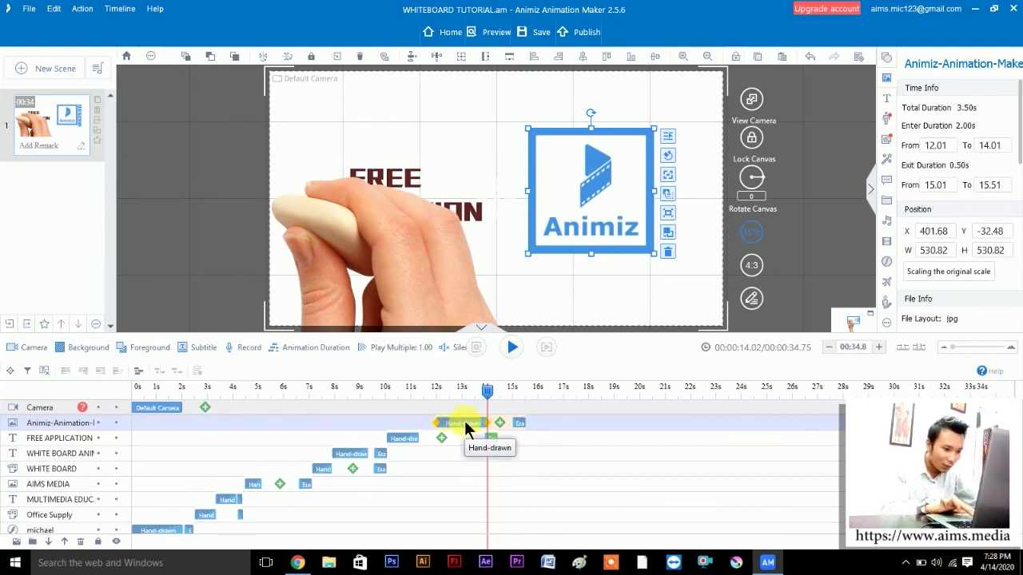
- Move the Animiz logo's Hand-drawn entrance to start at about 11.3 s, and play the section back against the voice-over
drag(464, 420, 386, 425)
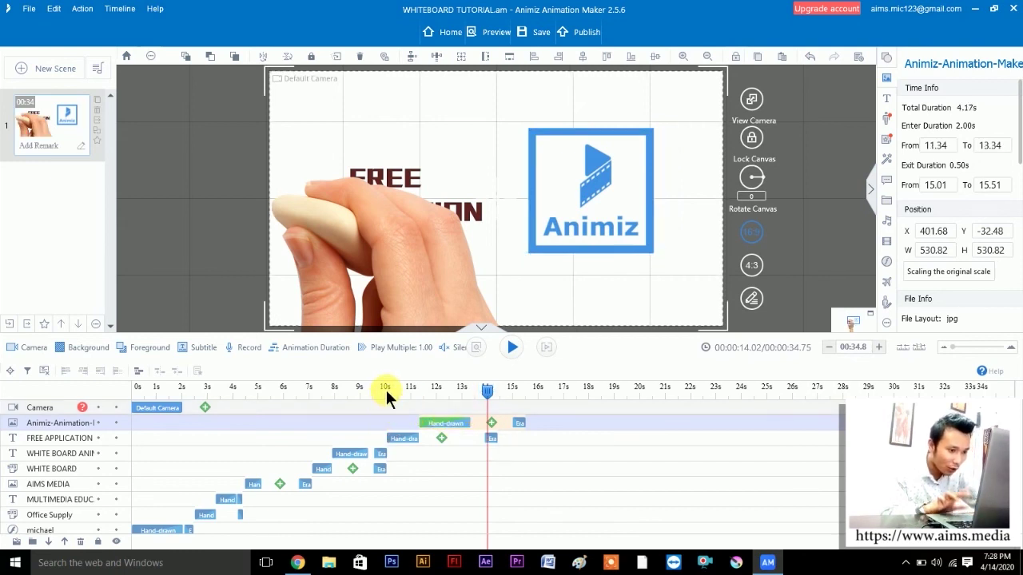
click(384, 388)
click(385, 389)
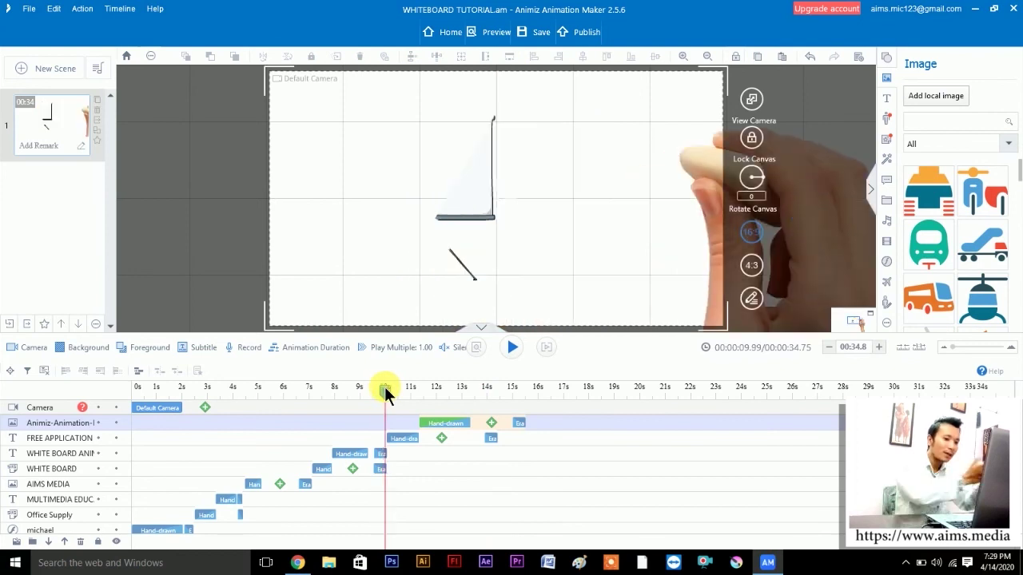
drag(384, 390, 381, 390)
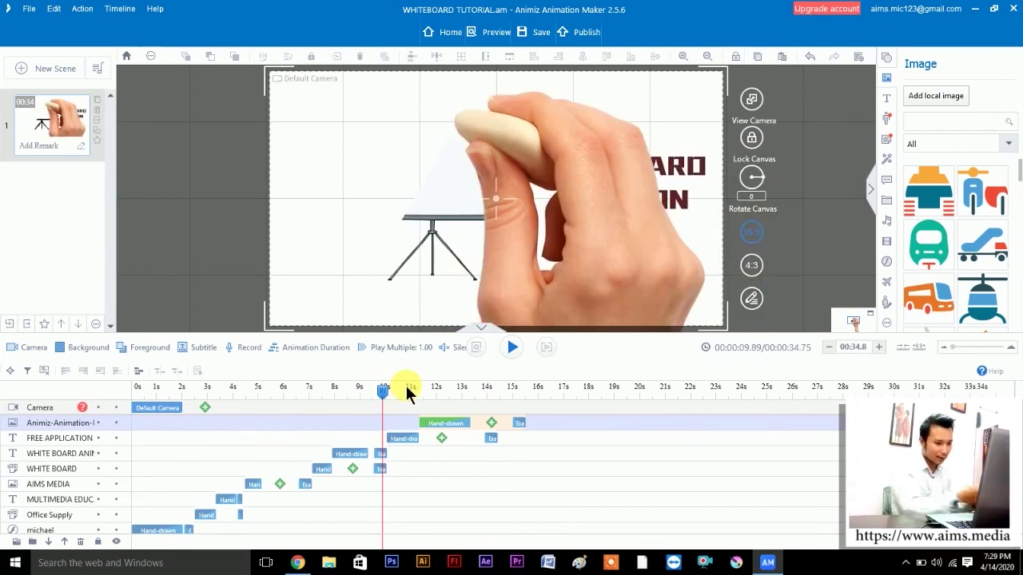
click(462, 389)
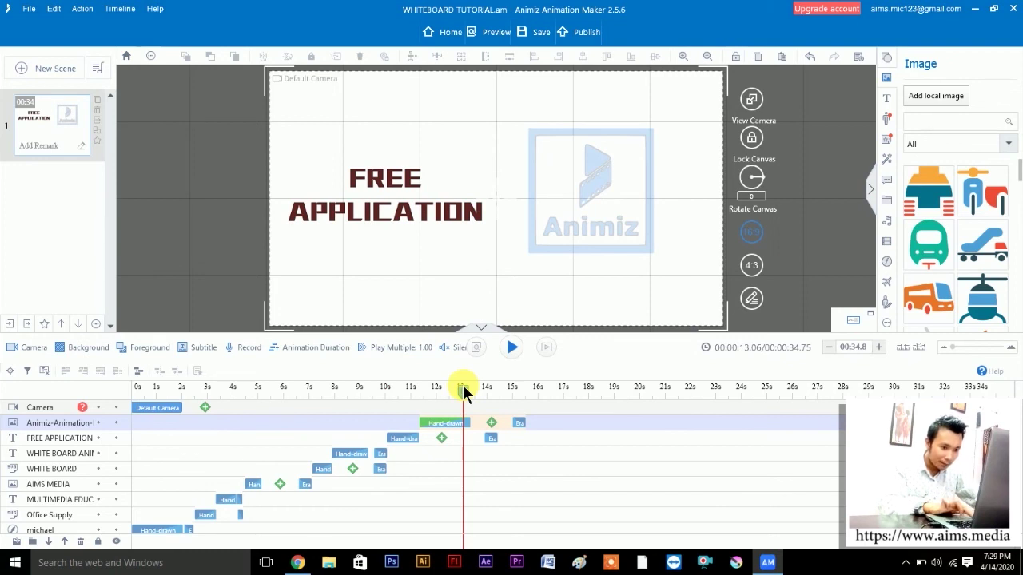
drag(463, 391, 413, 393)
key(space)
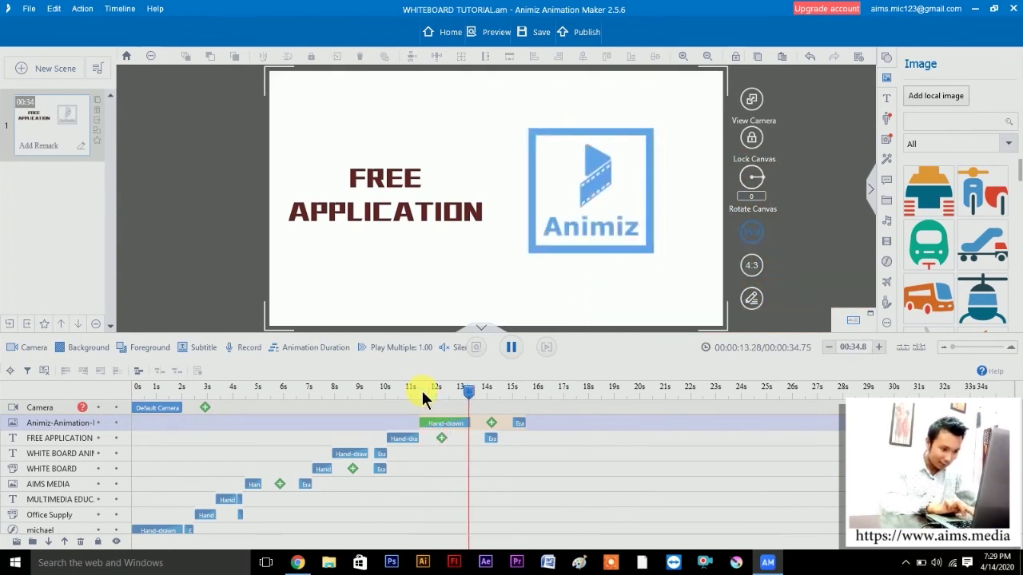
key(space)
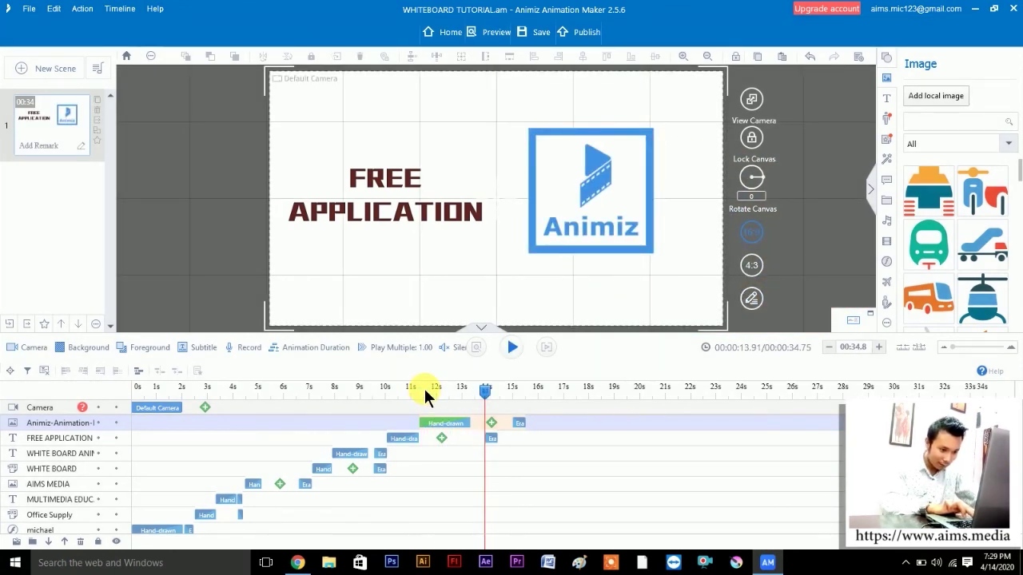
click(413, 384)
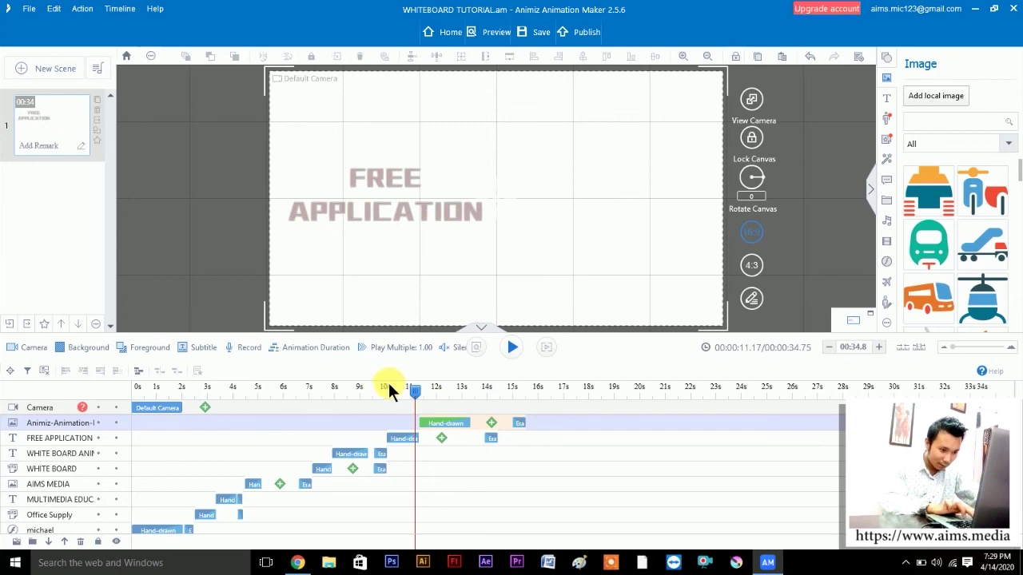
click(389, 383)
key(space)
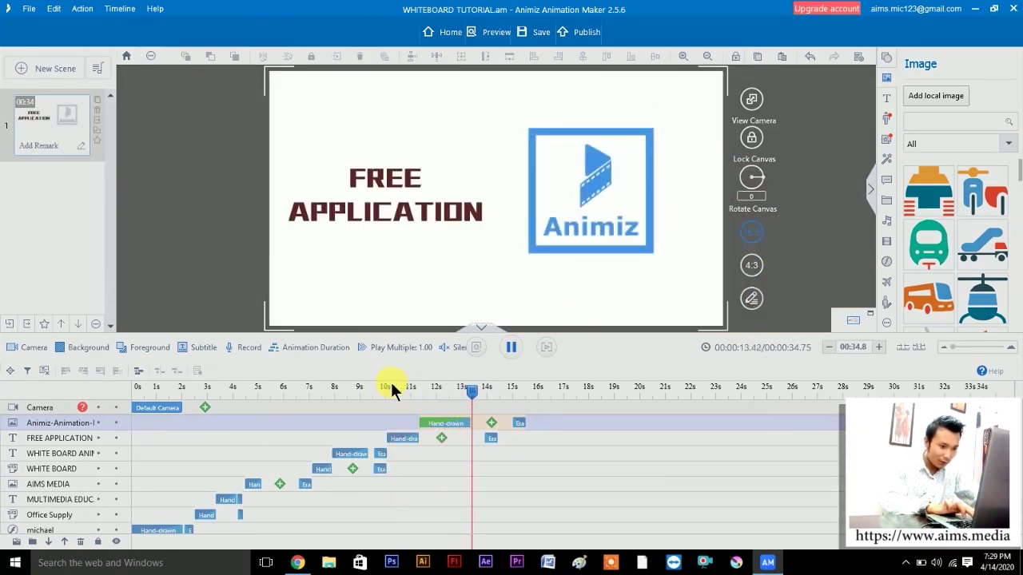
key(space)
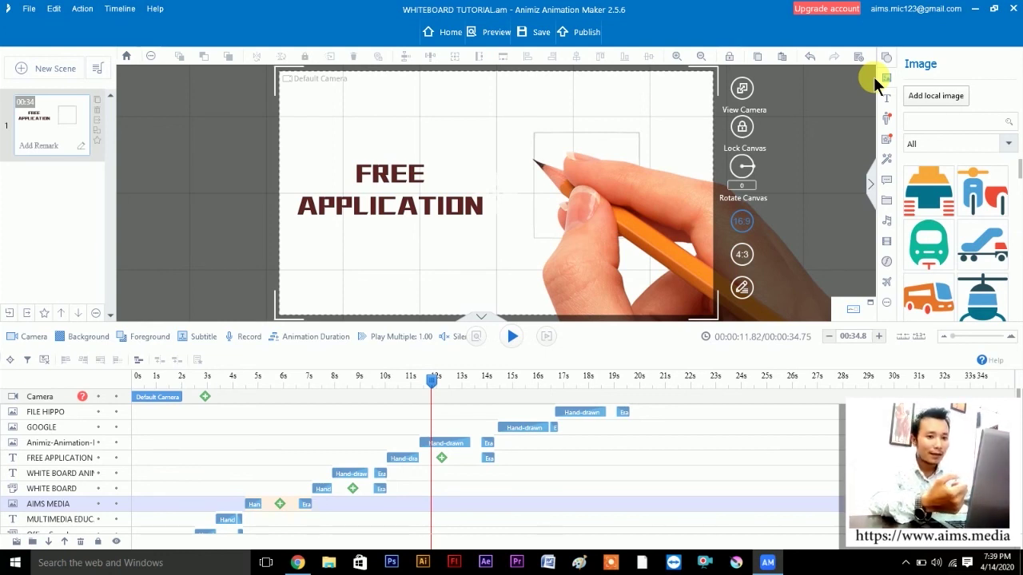
- Start publishing the project with Video as the publish type and continue to the video output options
click(28, 9)
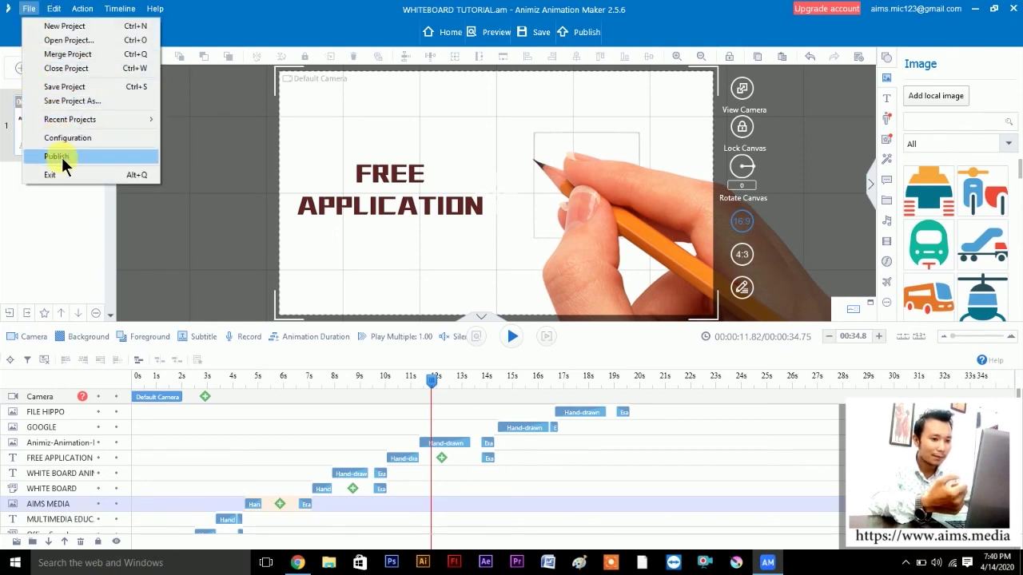
click(61, 157)
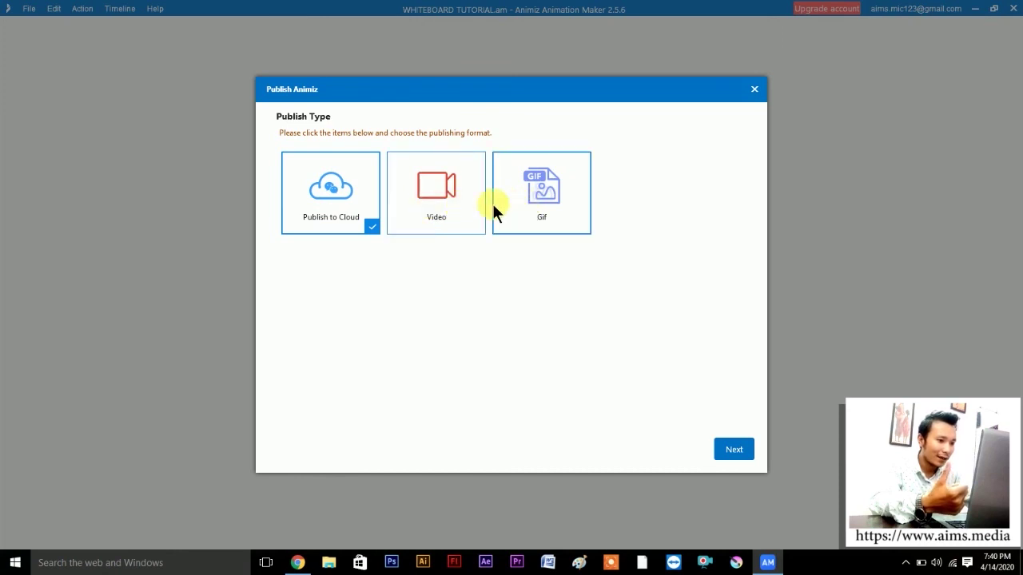
click(446, 198)
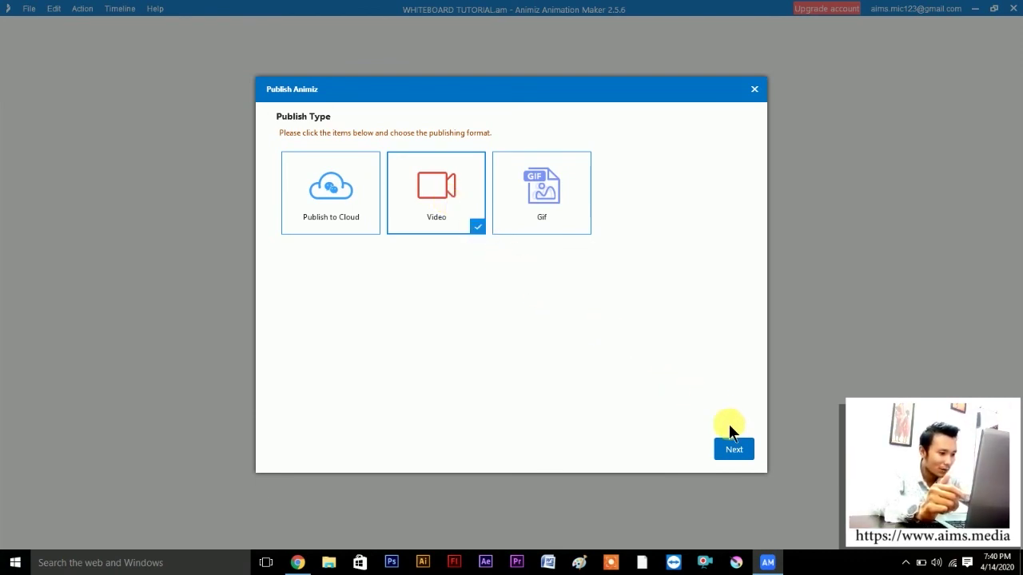
click(735, 451)
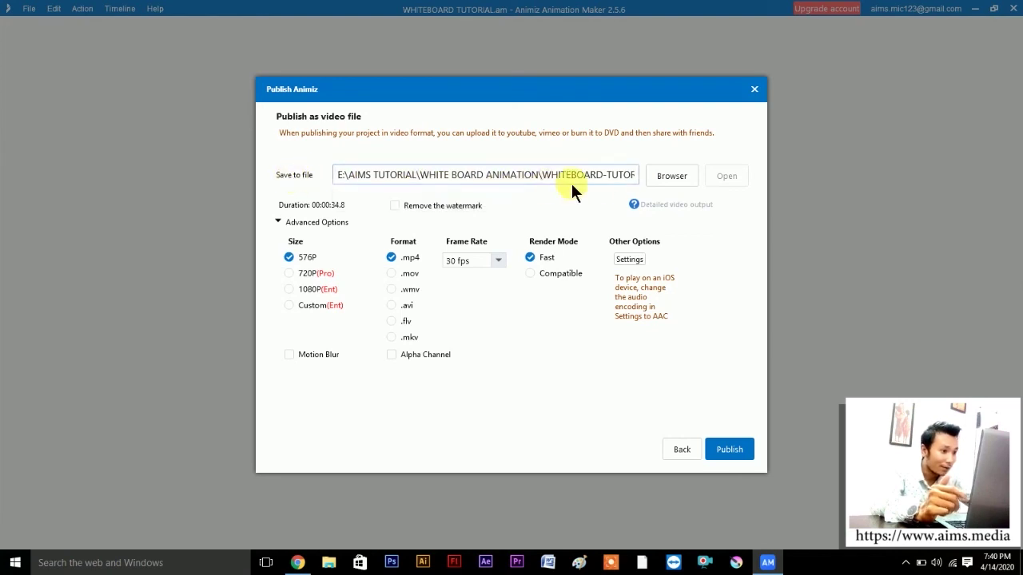
- Set the output file to WHITEBOARD-TUTORIAL in the E: drive's AIMS TUTORIAL\WHITE BOARD ANIMATION folder
click(664, 178)
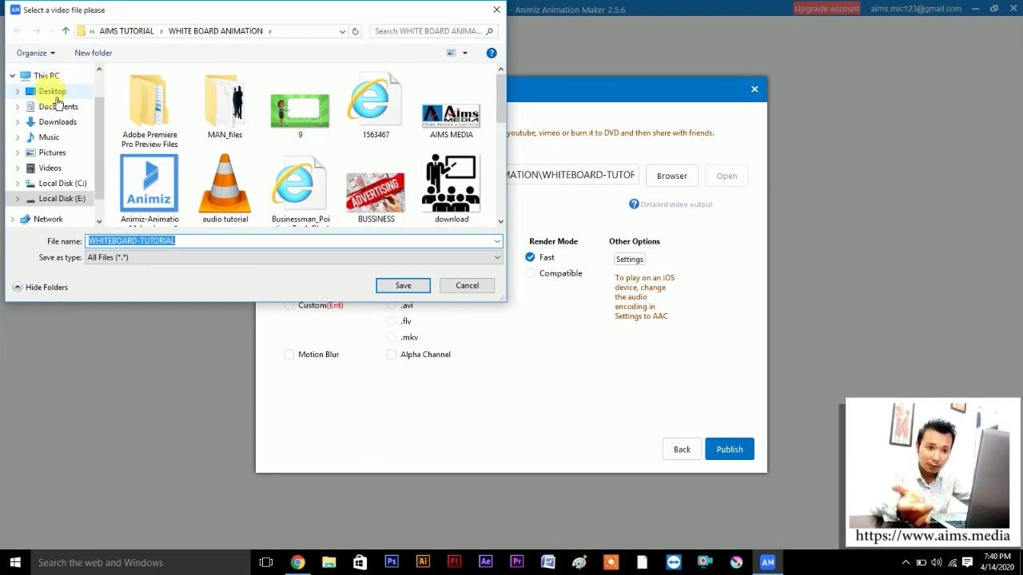
click(52, 91)
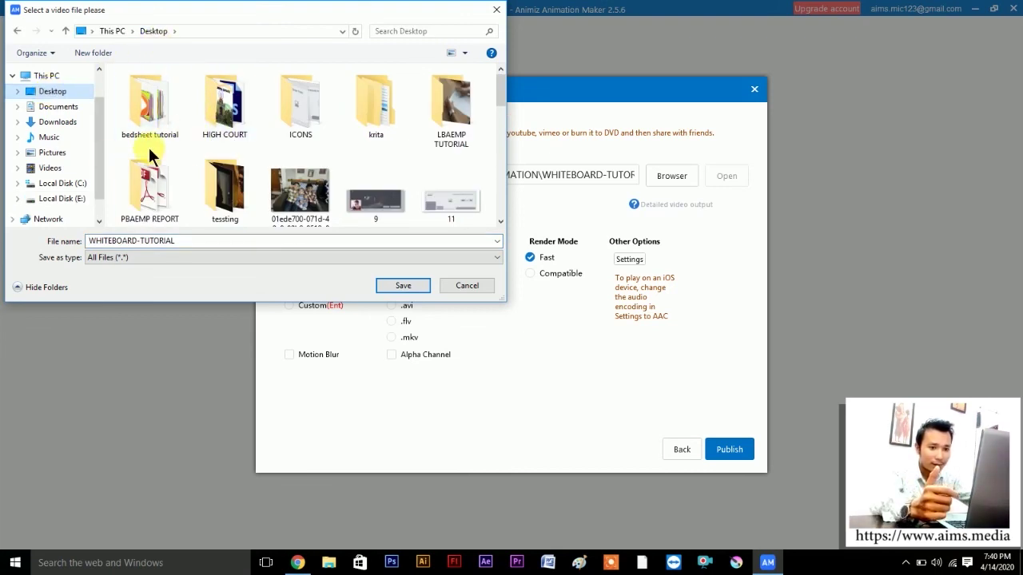
click(69, 200)
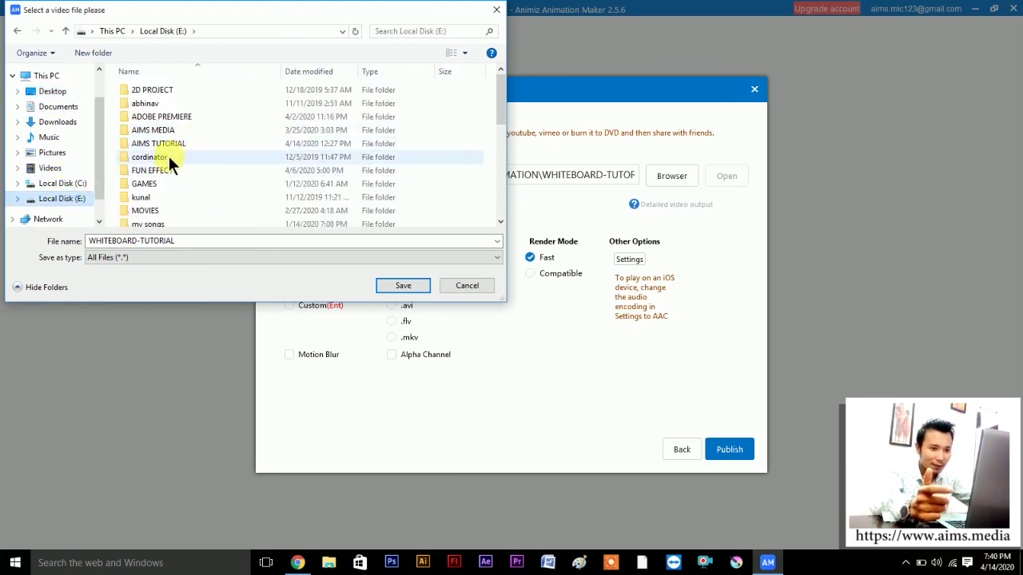
double_click(169, 132)
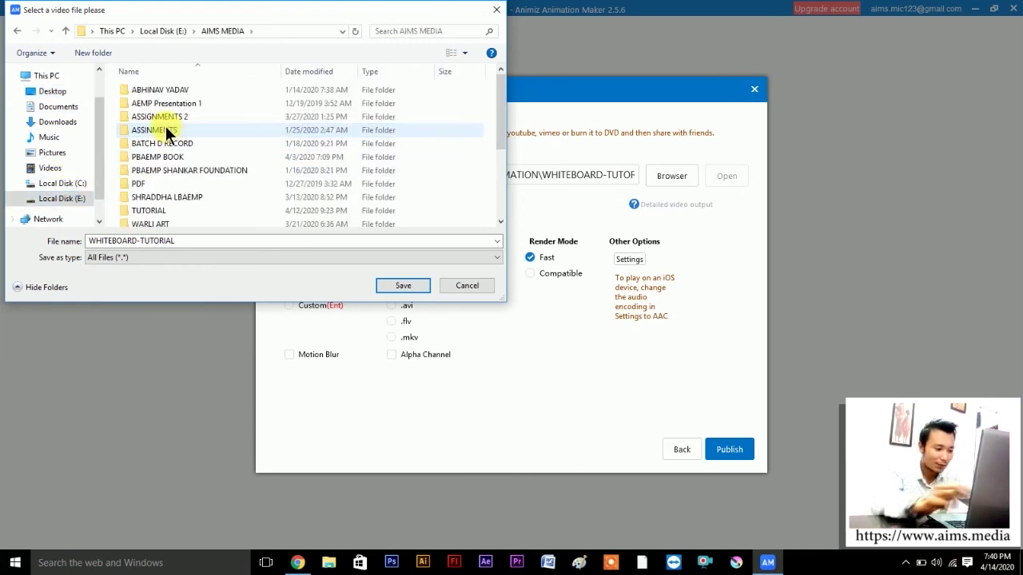
key(BackSpace)
click(158, 143)
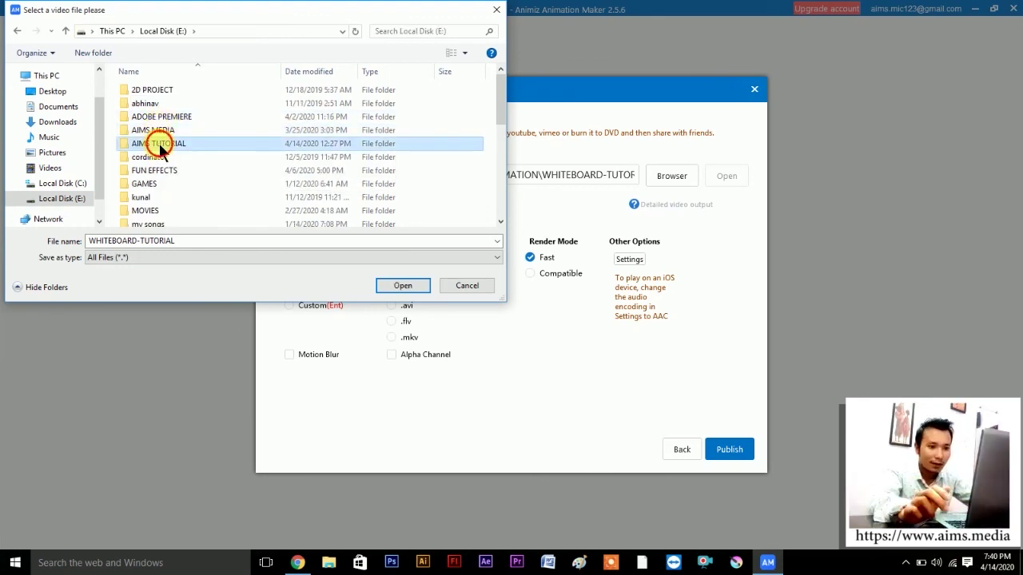
double_click(158, 143)
scroll(239, 132, down, 1)
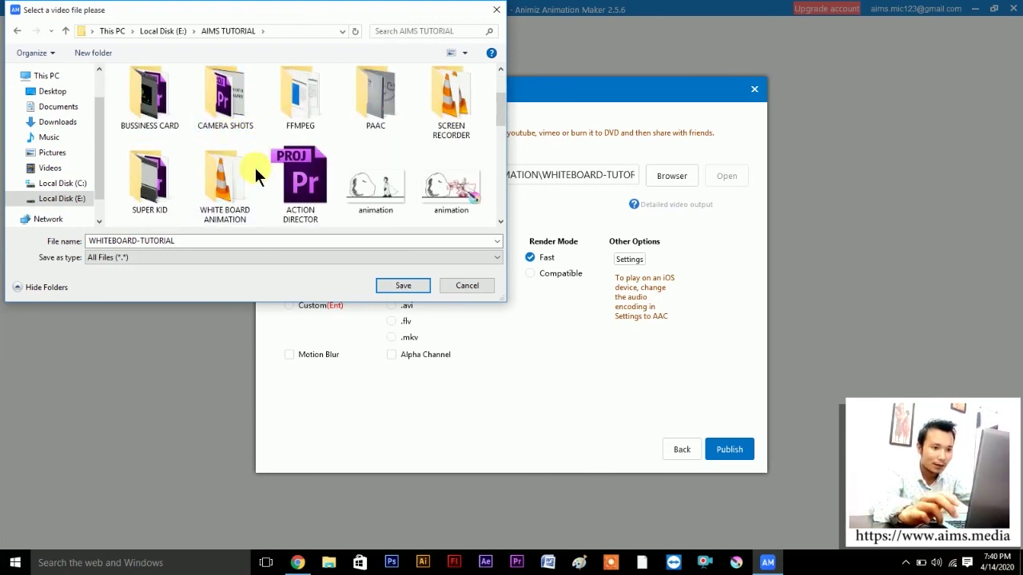
double_click(224, 184)
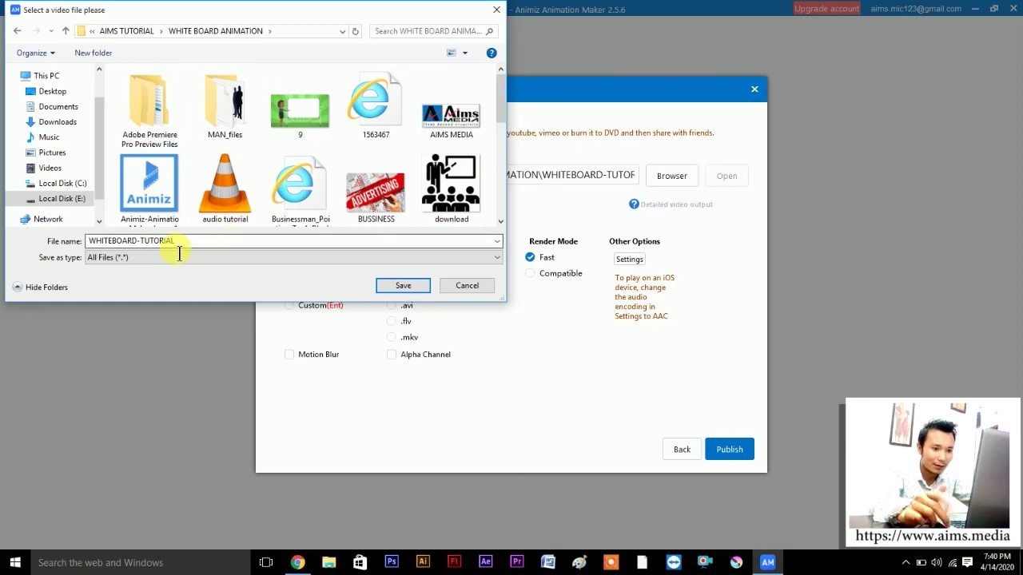
click(399, 288)
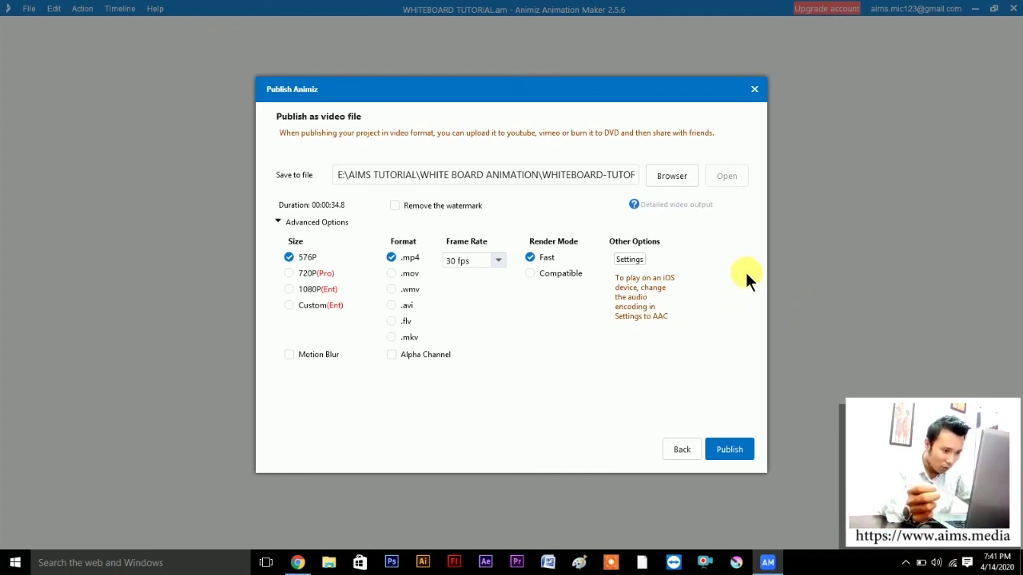
- Set the video quality to High in the output settings and publish the video
click(629, 259)
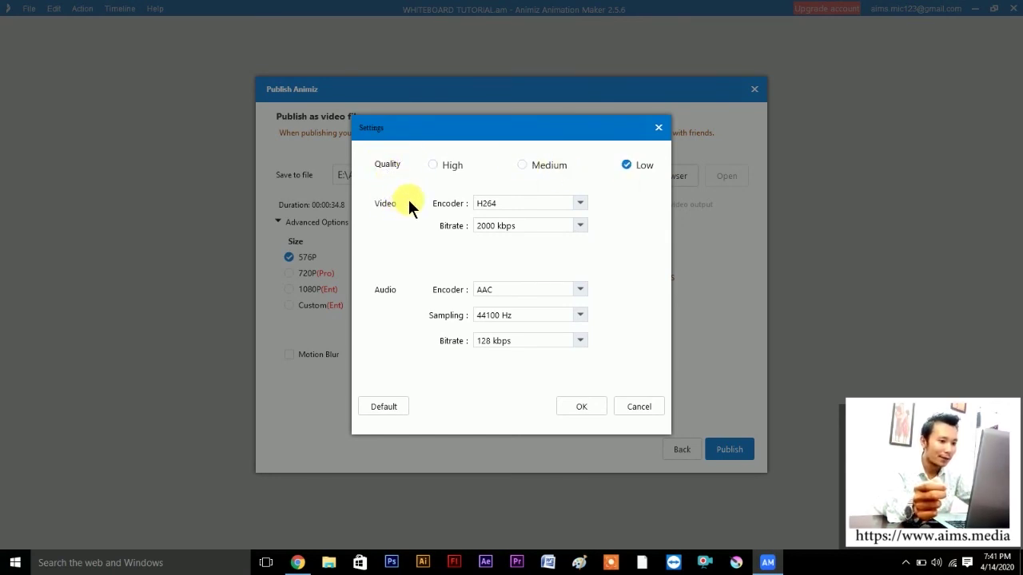
click(440, 171)
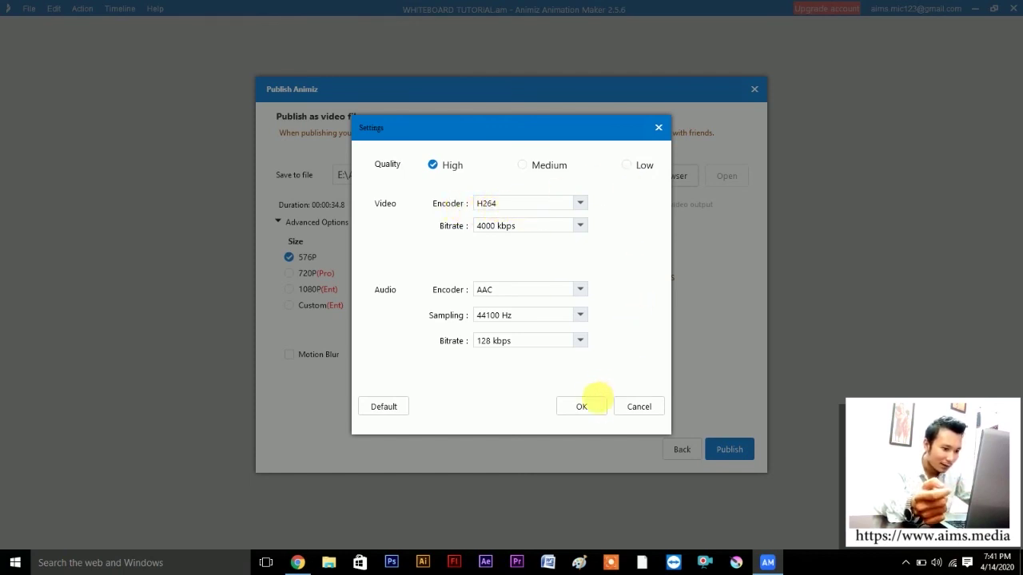
click(592, 413)
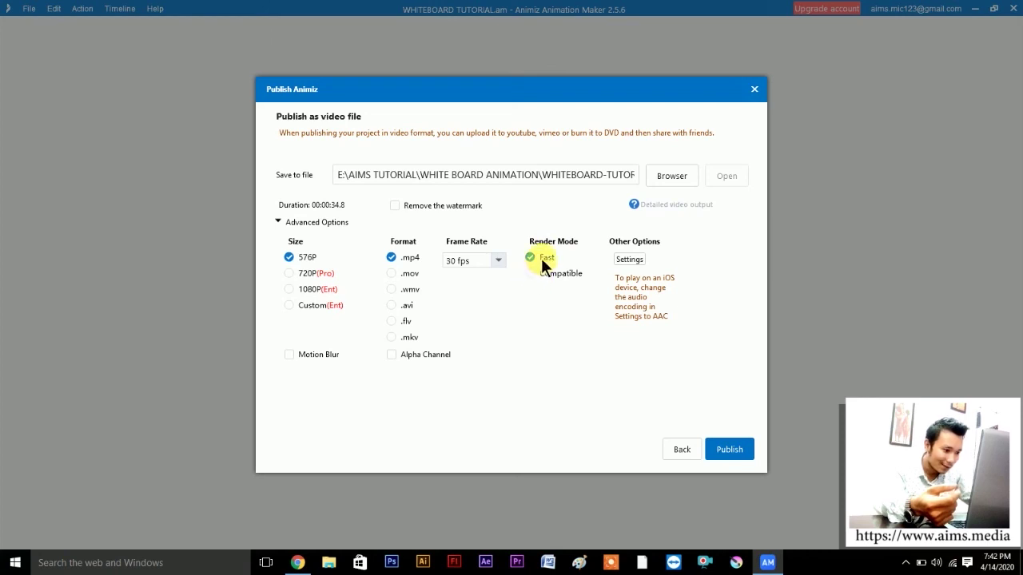
click(739, 451)
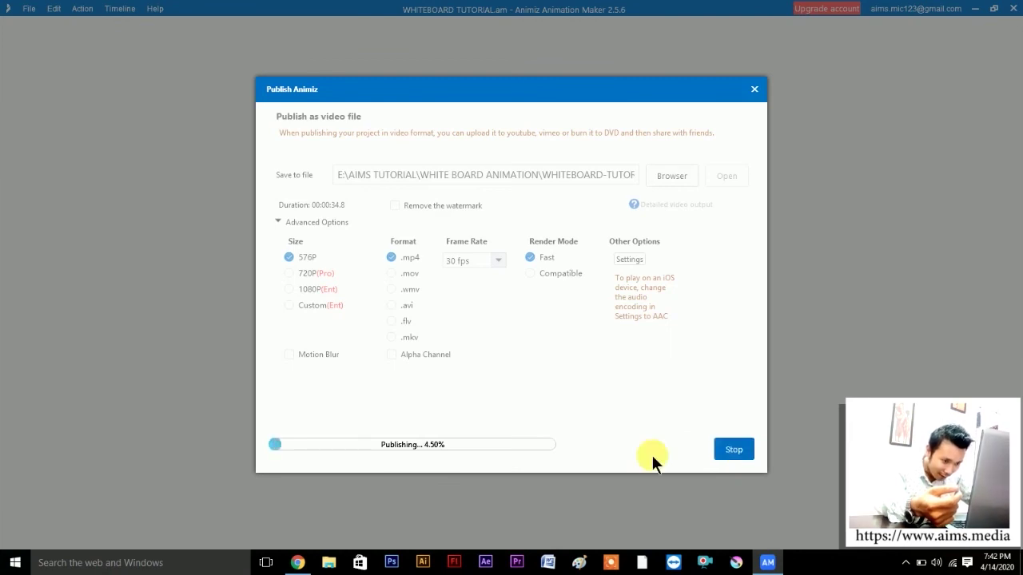